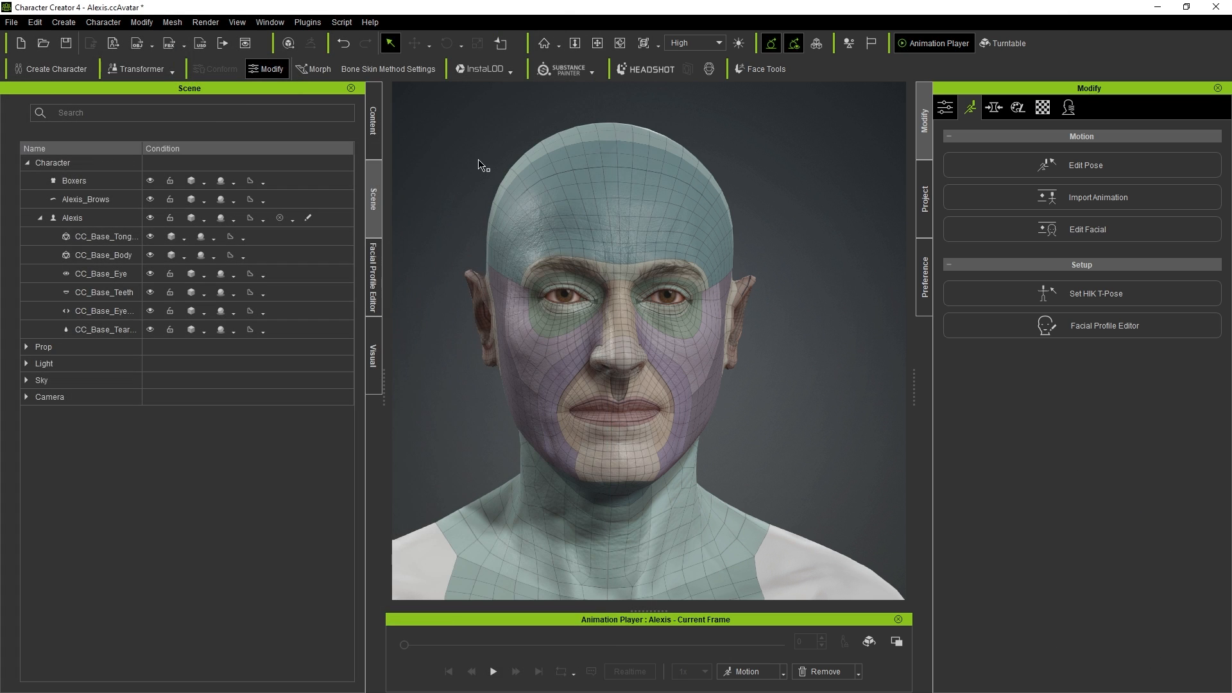
Step: Start a new project and discard the unsaved changes to the current one
left_click(12, 21)
left_click(64, 40)
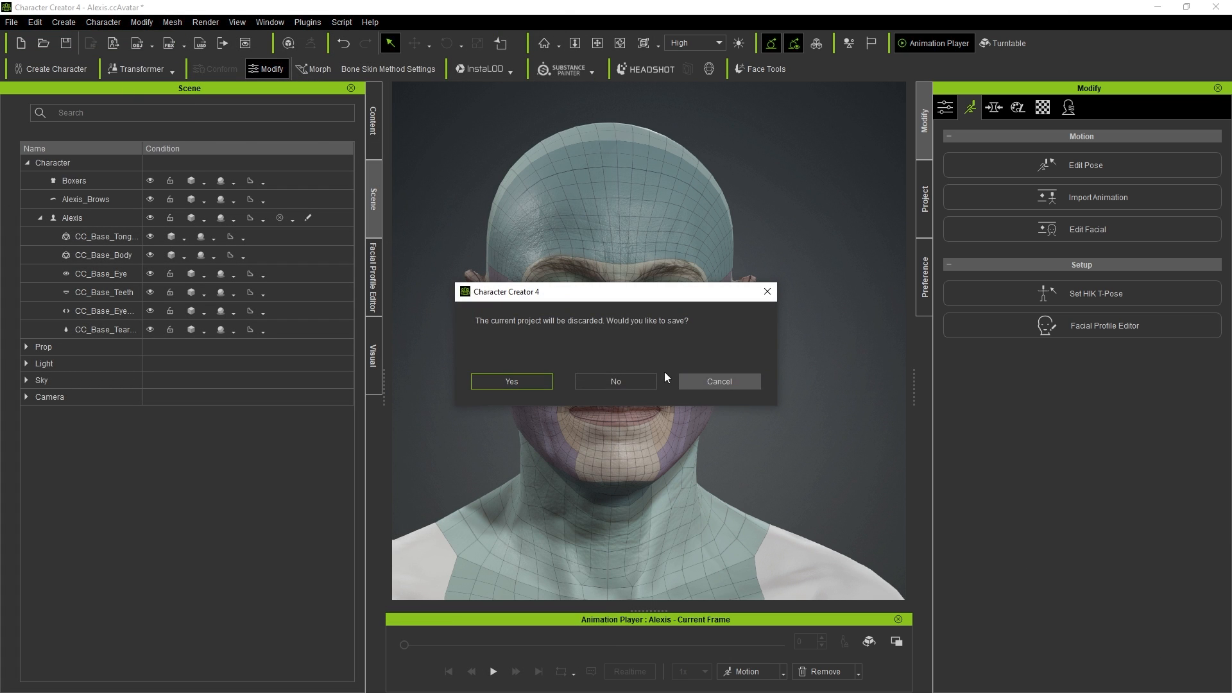
left_click(621, 380)
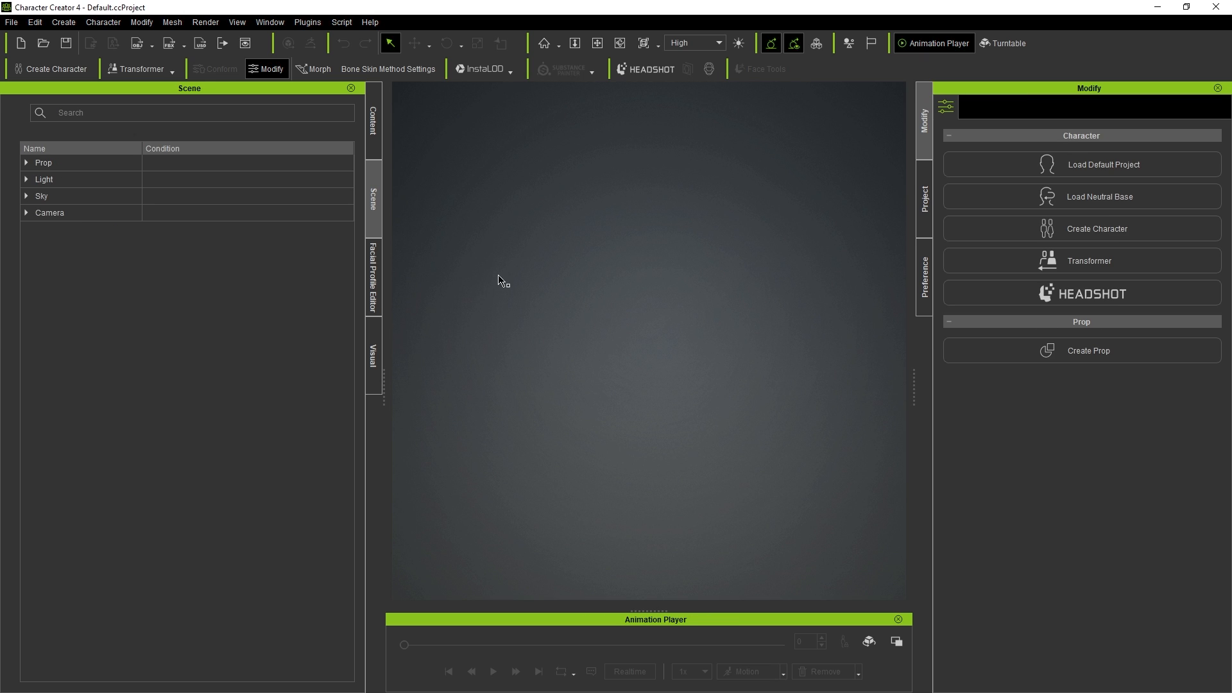
Step: Open the content library and browse the template items down to Actor > Character > Base
left_click(374, 123)
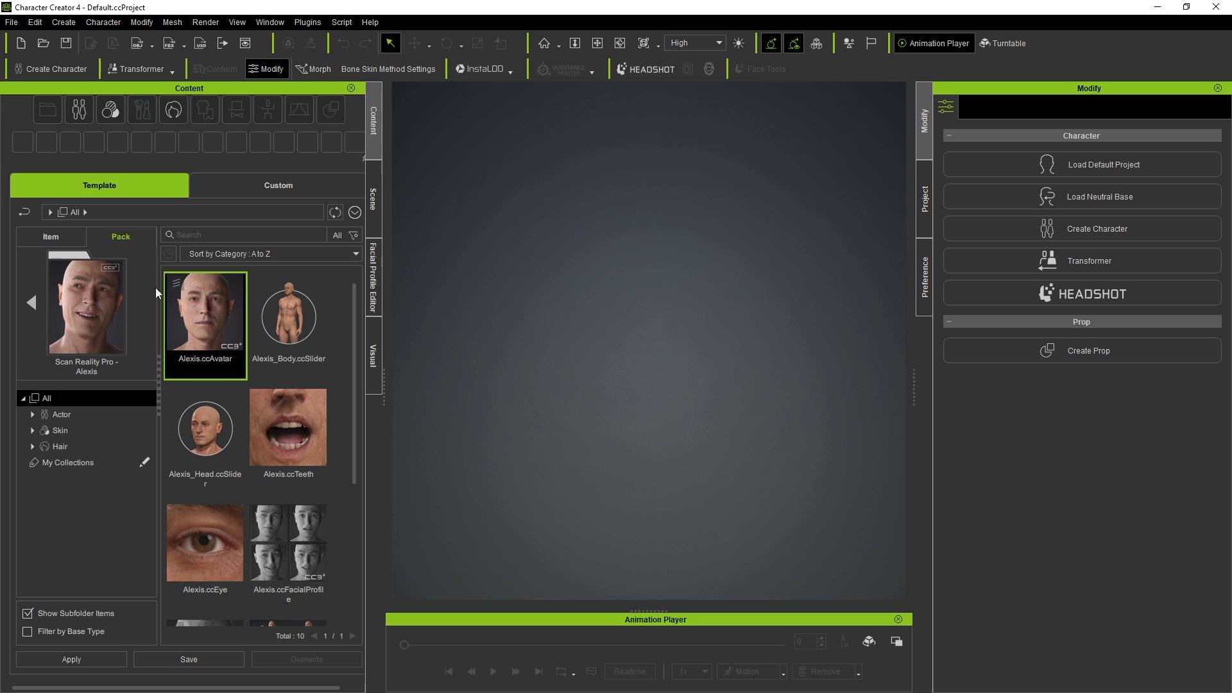
left_click(260, 25)
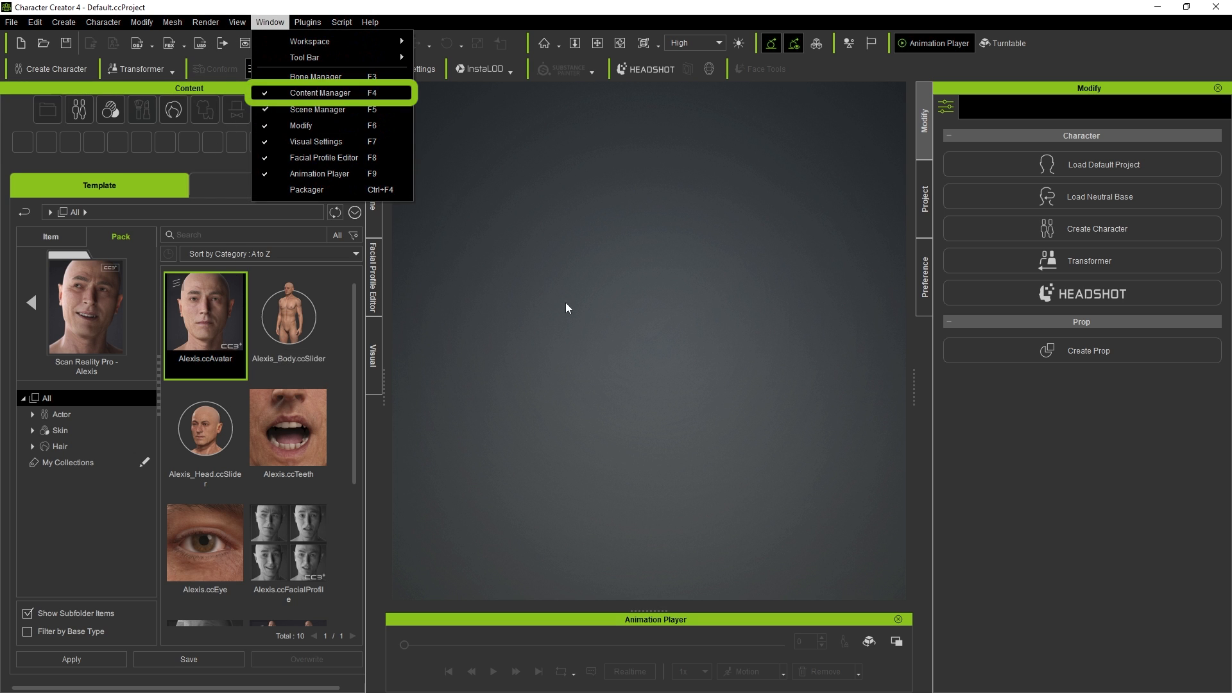
left_click(556, 260)
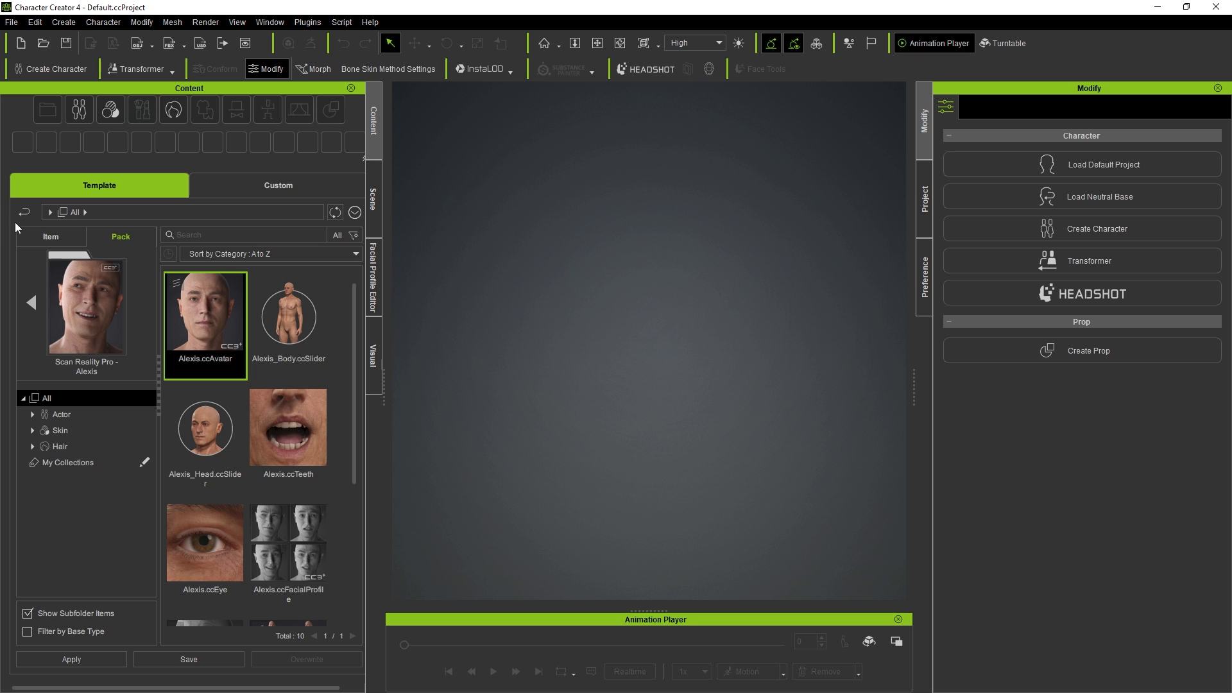
left_click(48, 236)
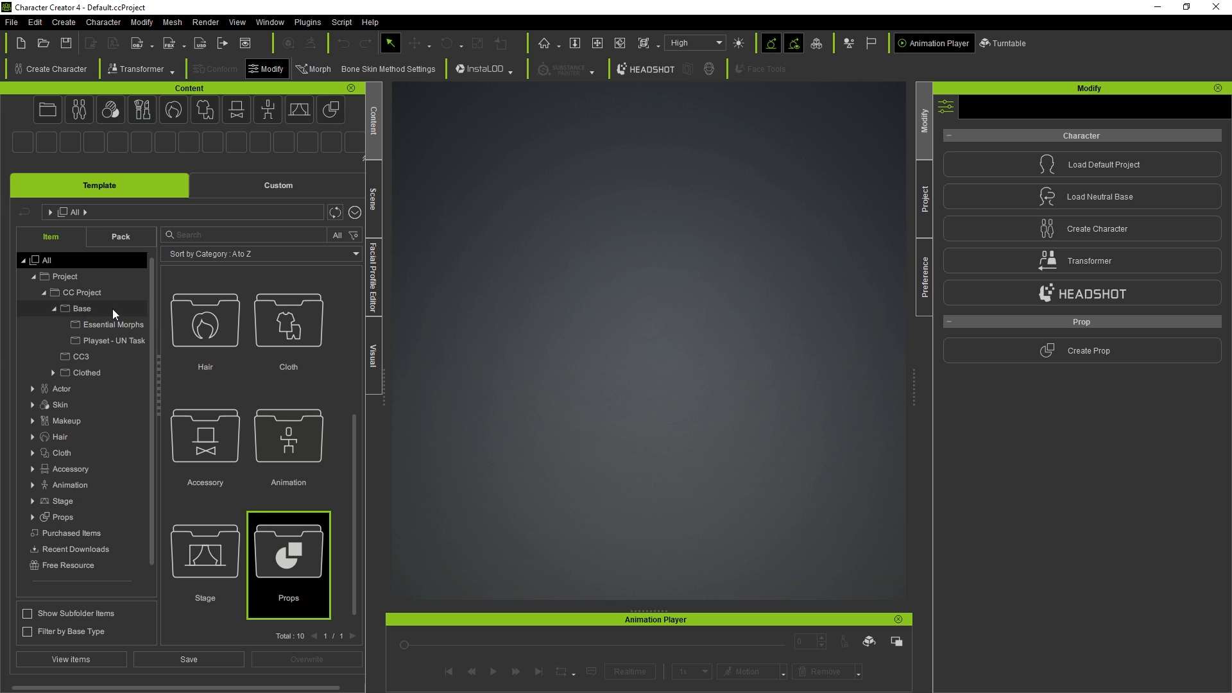
left_click(61, 389)
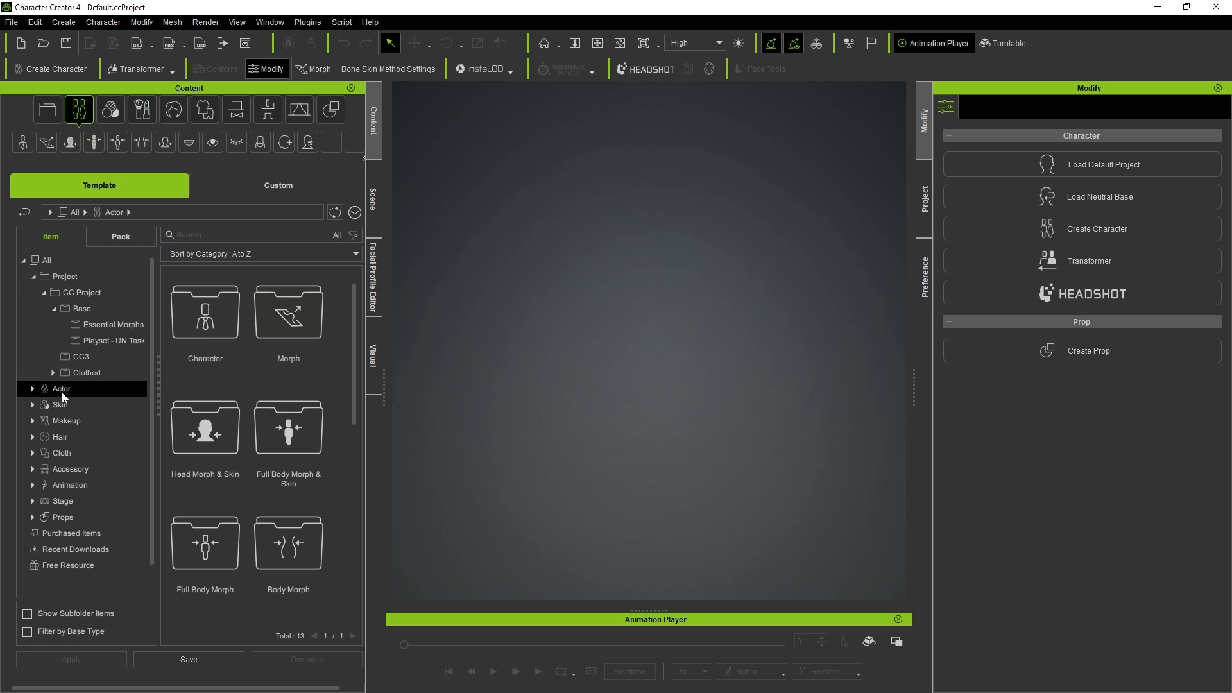
double_click(222, 316)
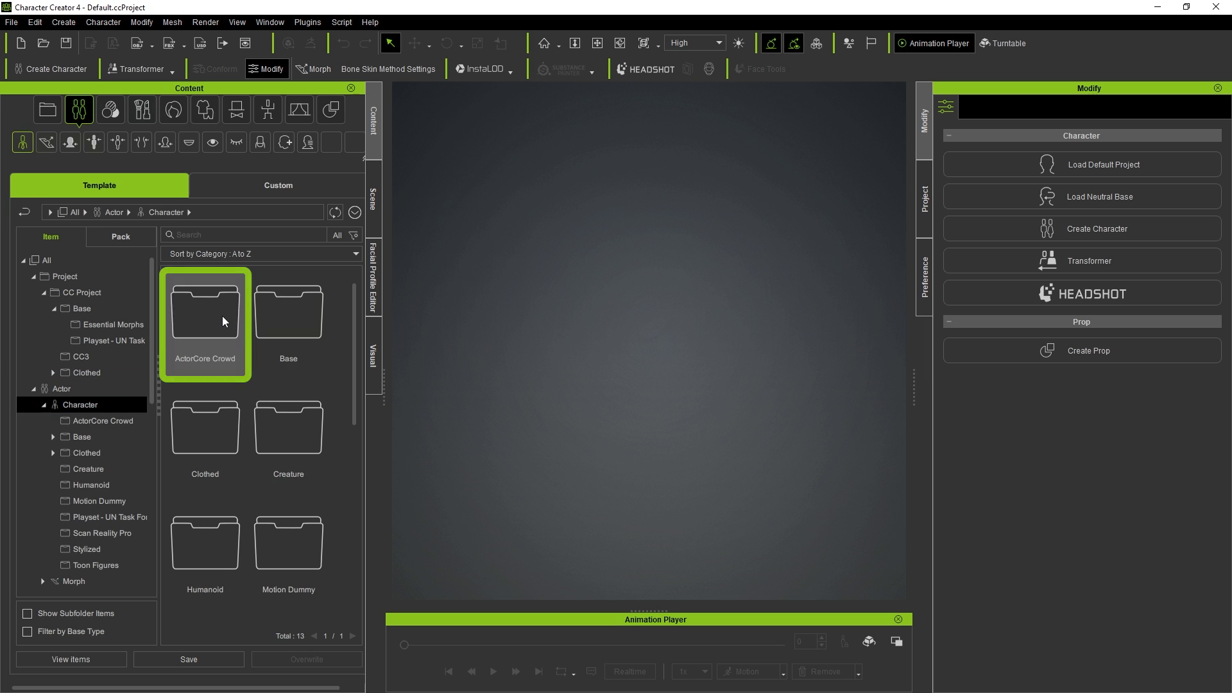
double_click(294, 314)
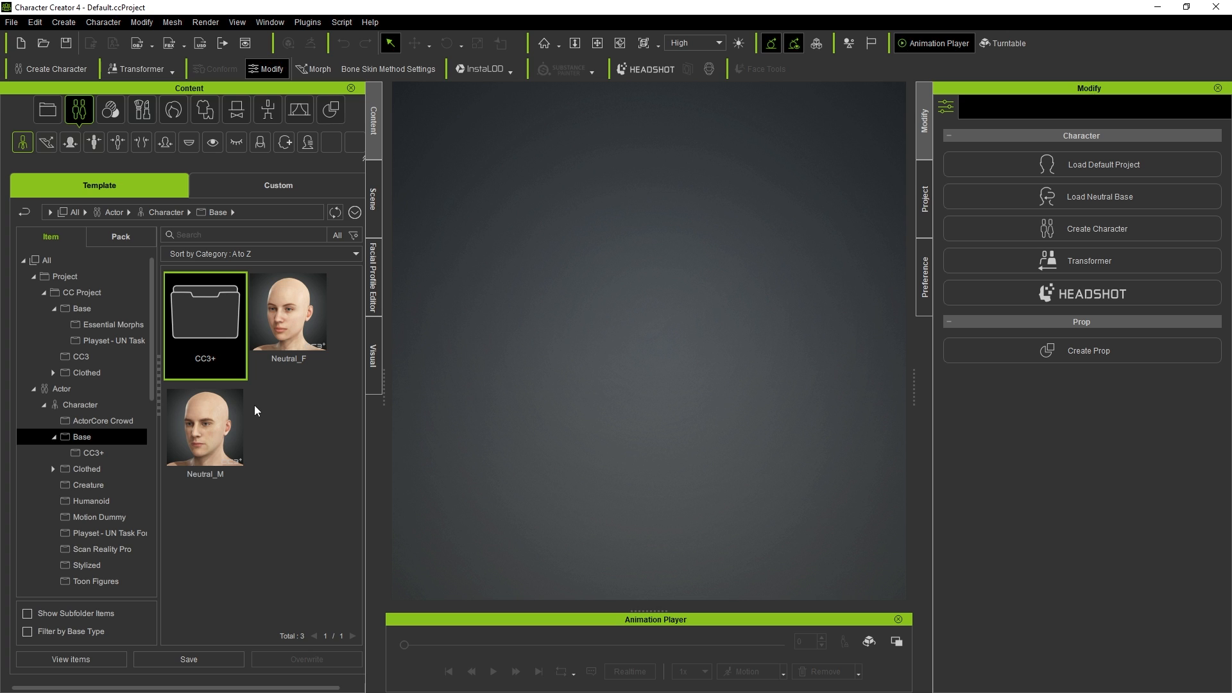
Step: Browse the template packs in the content library and open the Characters pack
left_click(121, 235)
scroll(272, 414, "down", 1)
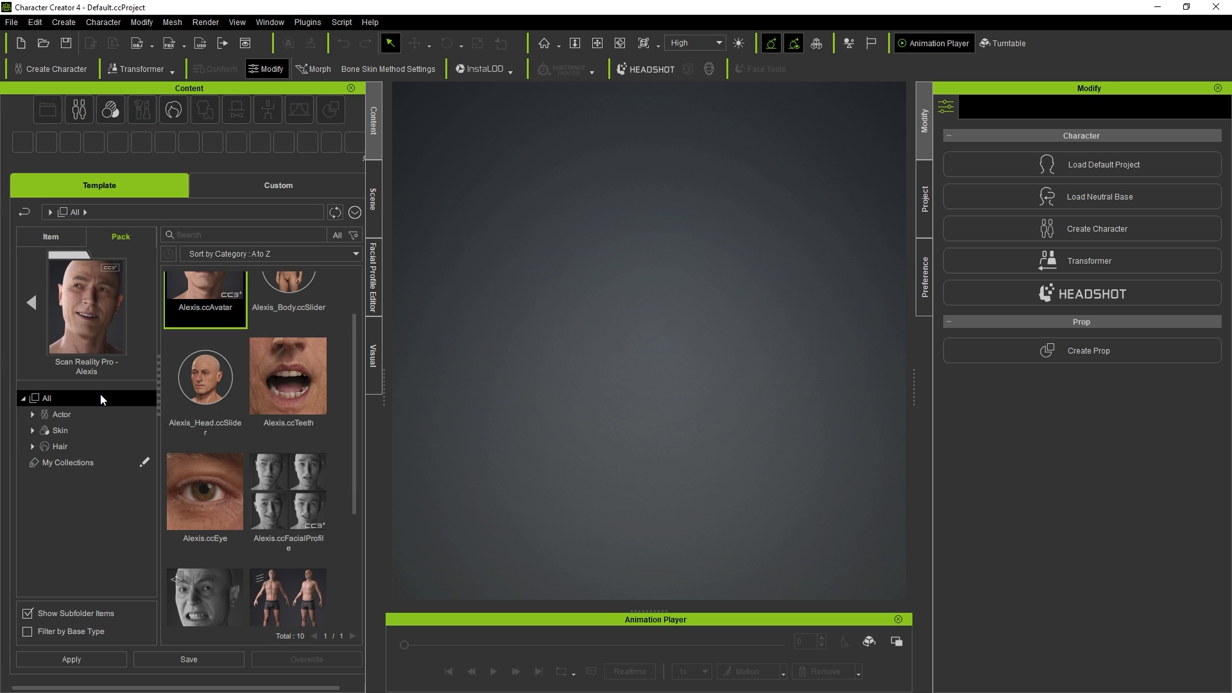
left_click(31, 302)
scroll(213, 369, "down", 2)
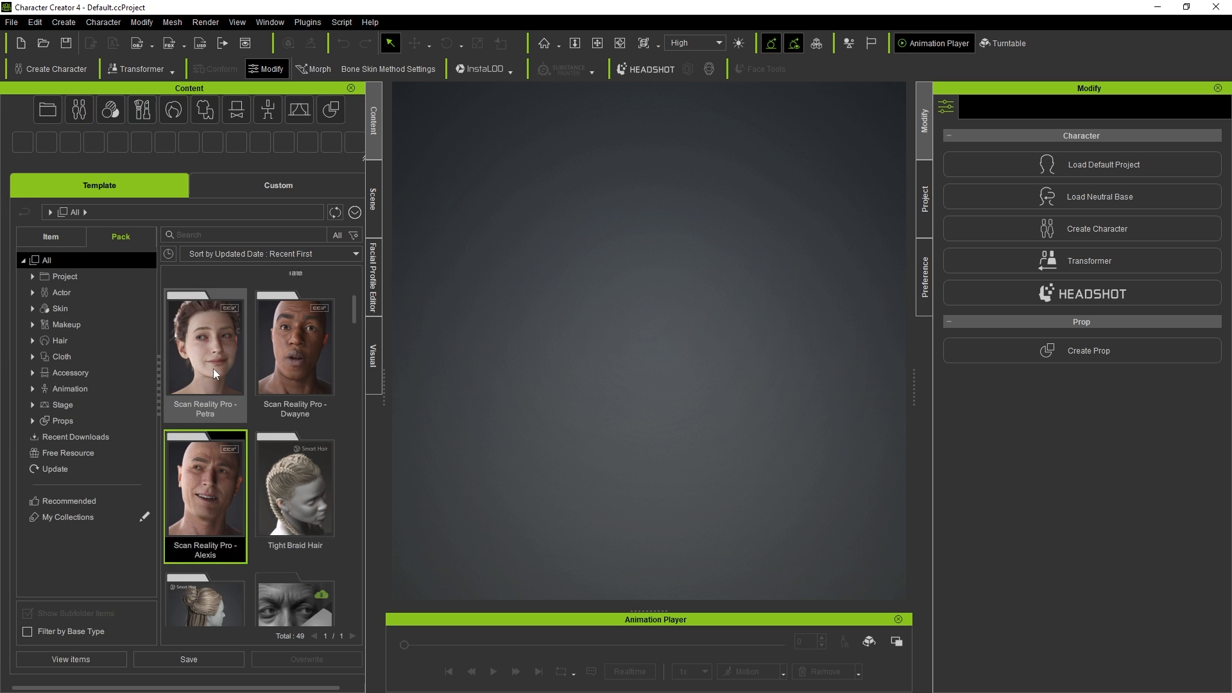
scroll(225, 363, "up", 7)
scroll(315, 339, "down", 12)
scroll(321, 337, "down", 10)
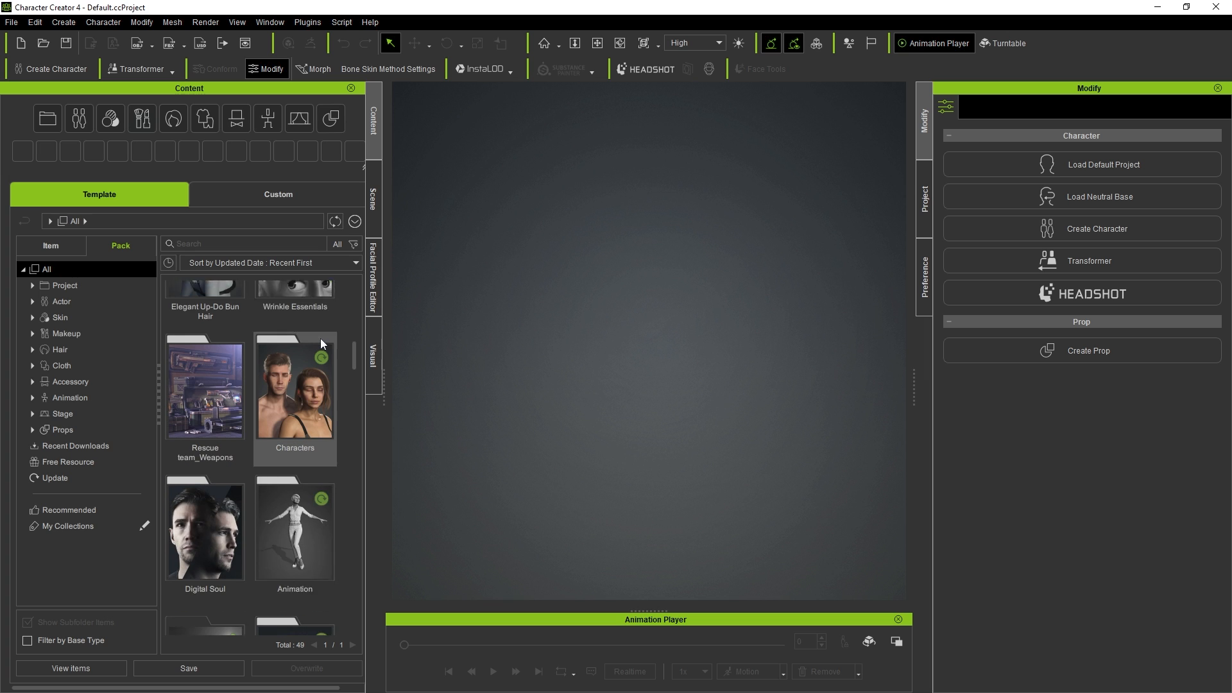
scroll(307, 358, "up", 3)
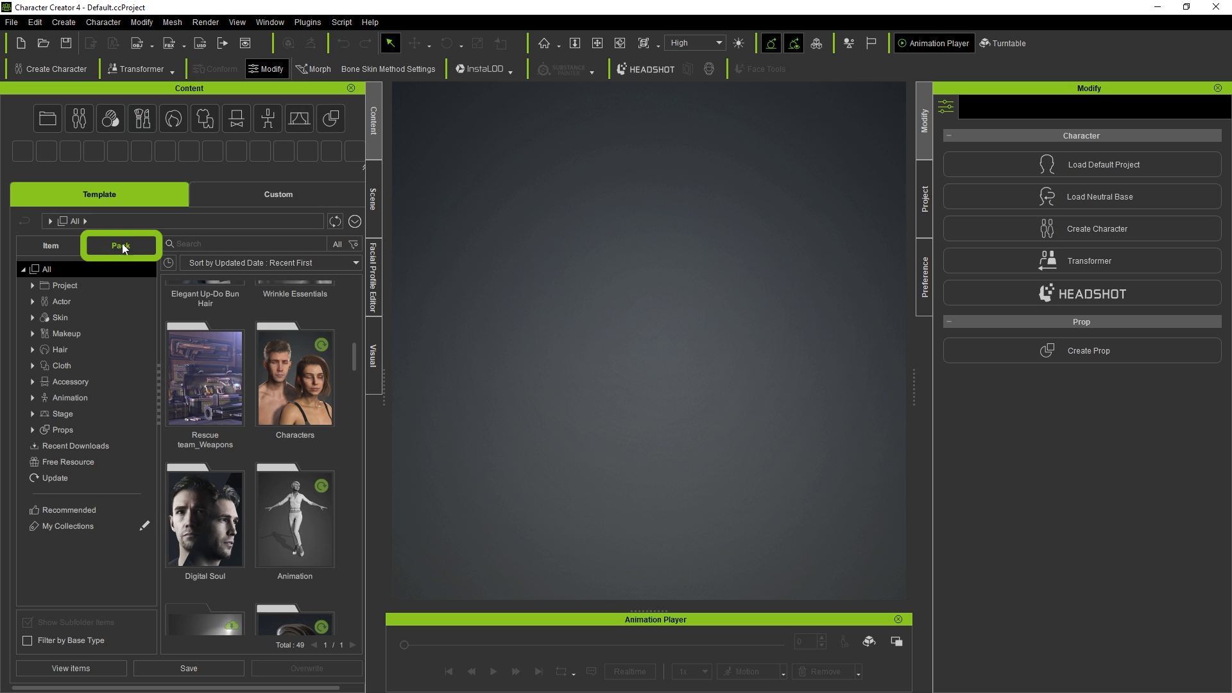
double_click(289, 384)
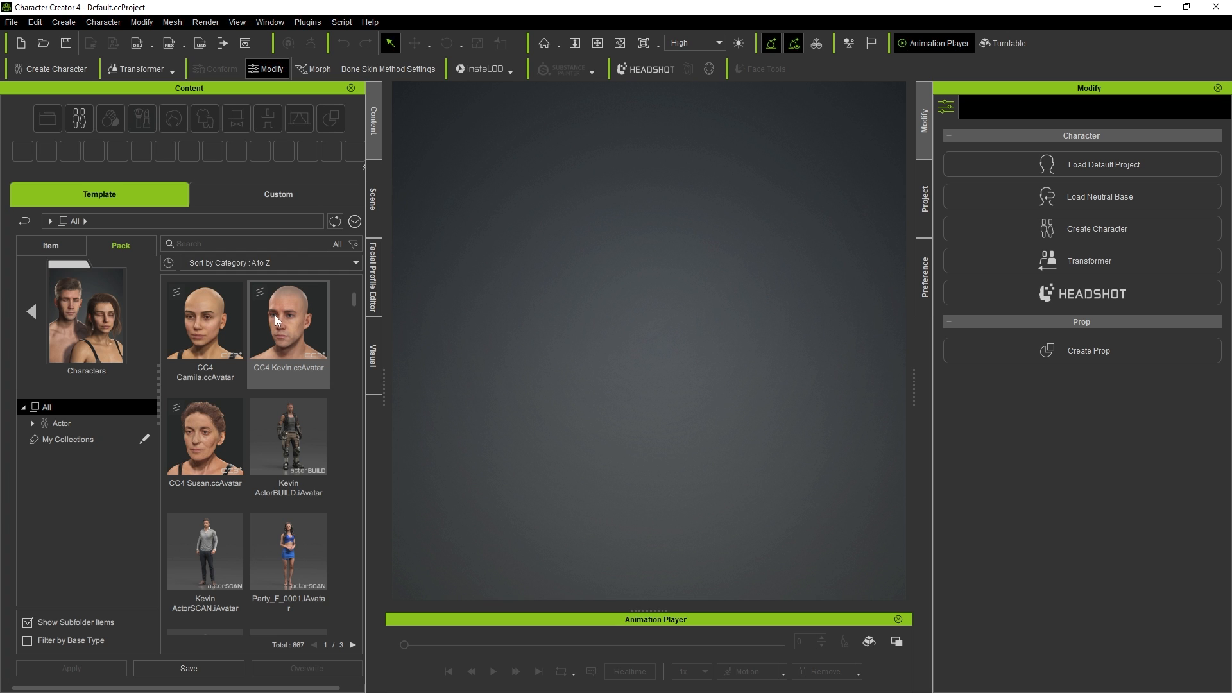
Step: Load the CC4 Kevin avatar from the Characters pack into the scene
left_click(200, 244)
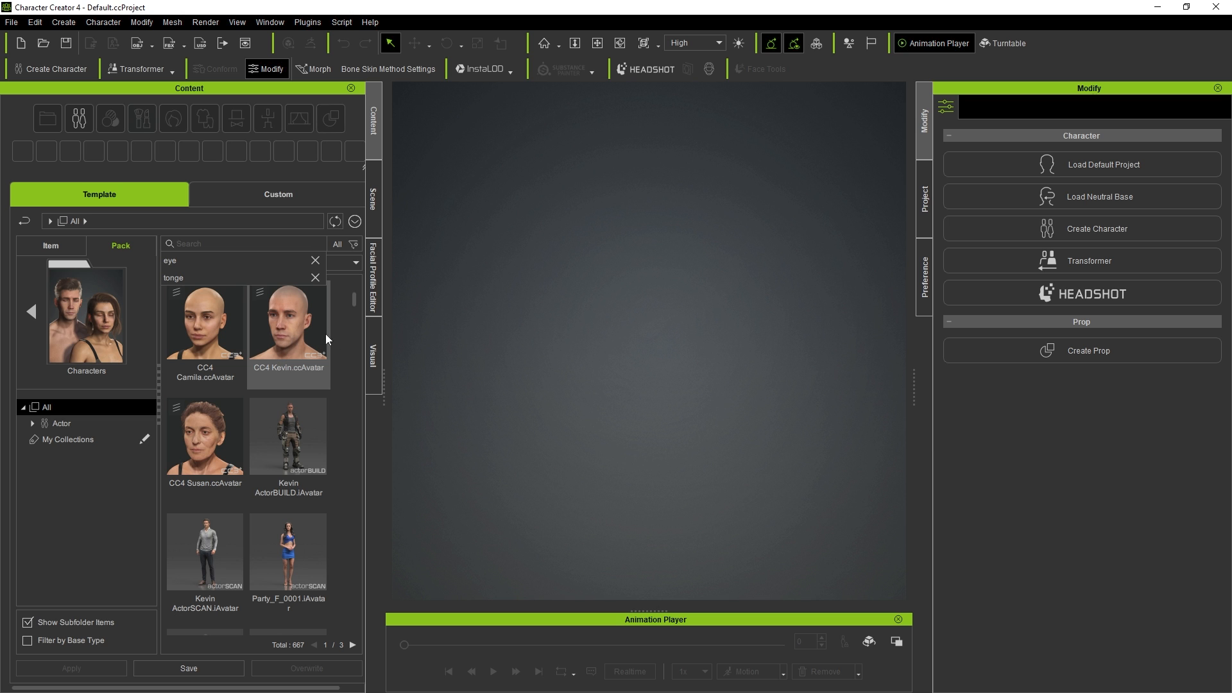
left_click(301, 327)
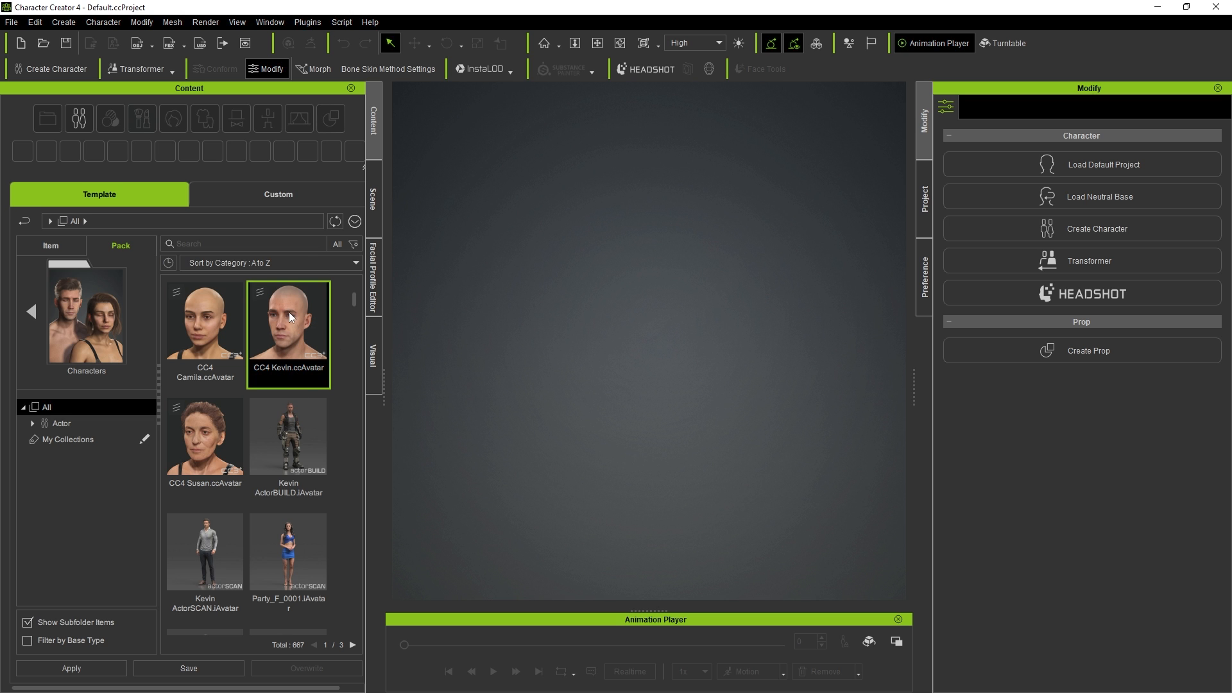
left_click_drag(283, 321, 634, 345)
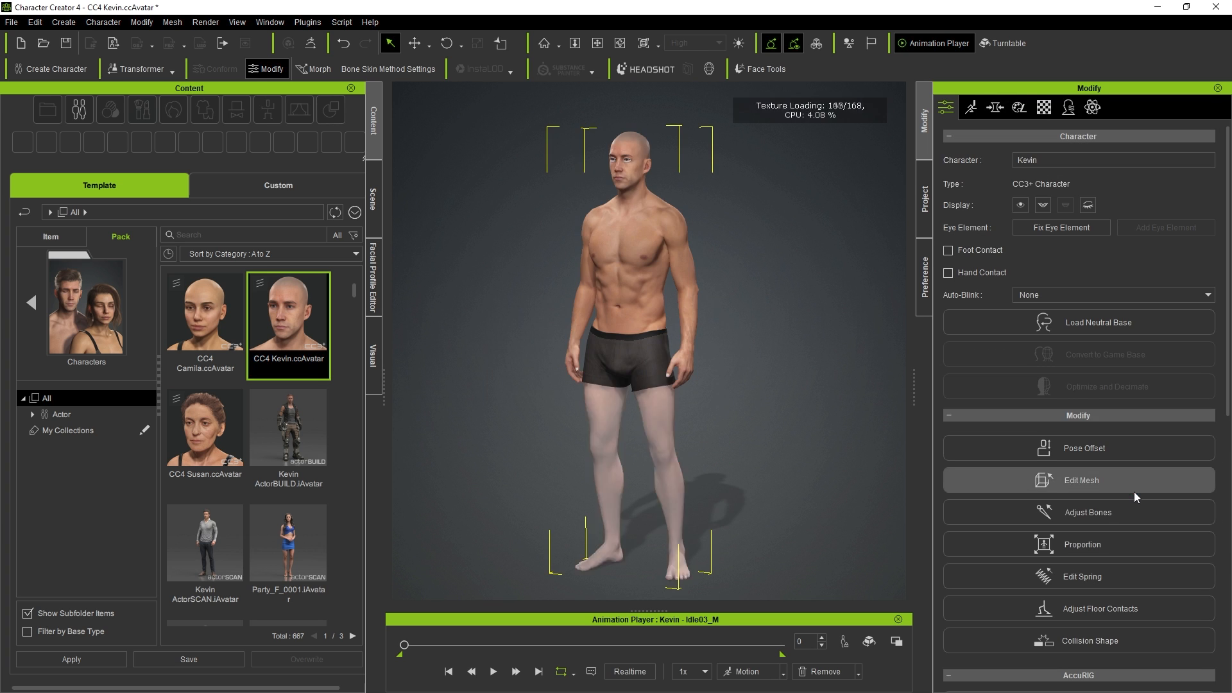
Step: Display the scene's object list and examine the character's face up close and the full body from the front
right_click_drag(678, 195, 685, 273)
scroll(721, 224, "up", 3)
scroll(660, 261, "up", 3)
scroll(622, 221, "up", 3)
left_click(373, 199)
scroll(665, 363, "down", 10)
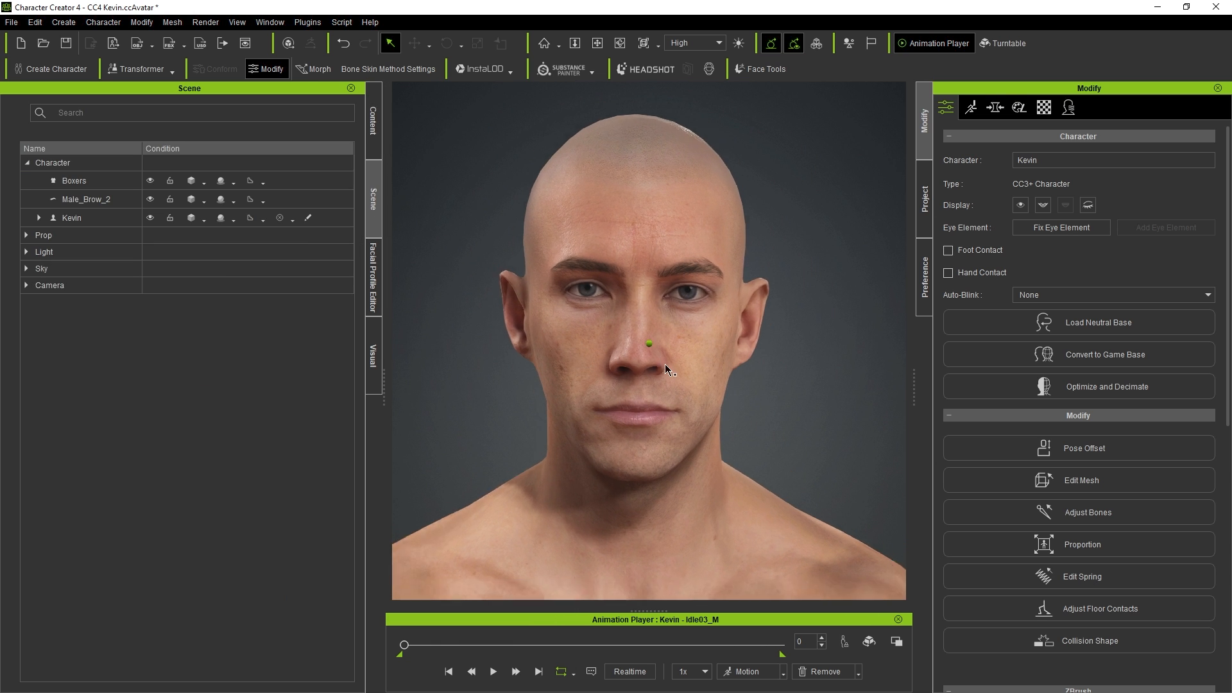
scroll(716, 322, "down", 3)
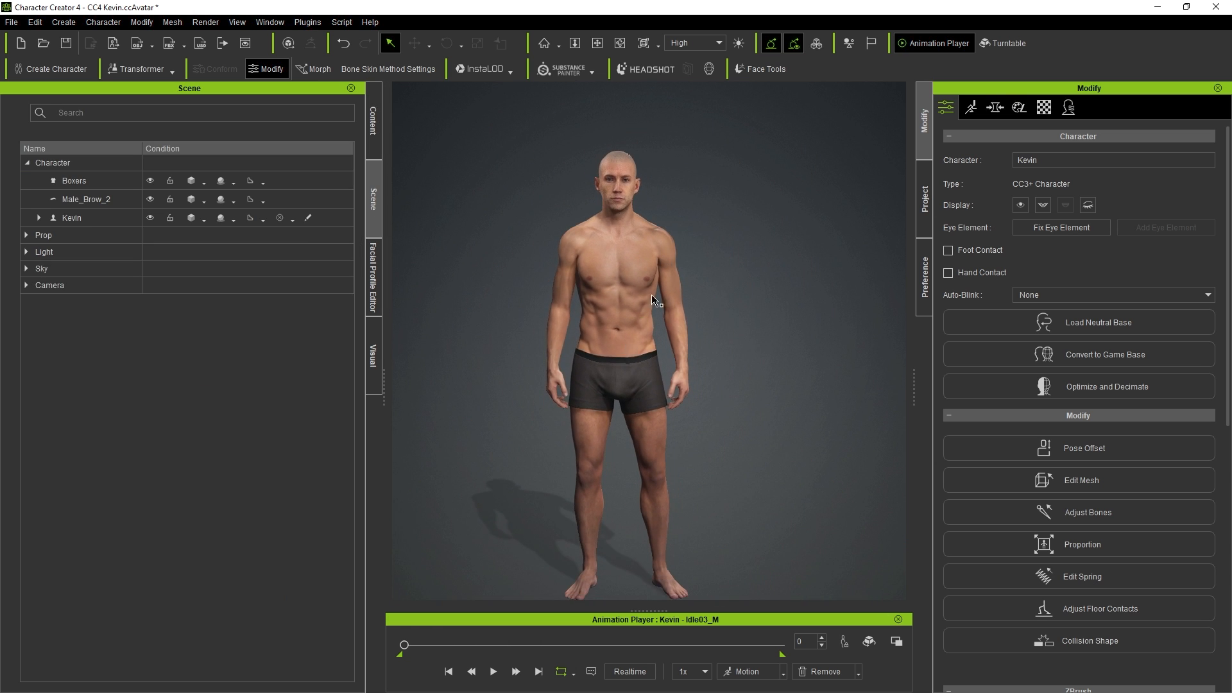
right_click_drag(552, 299, 734, 233)
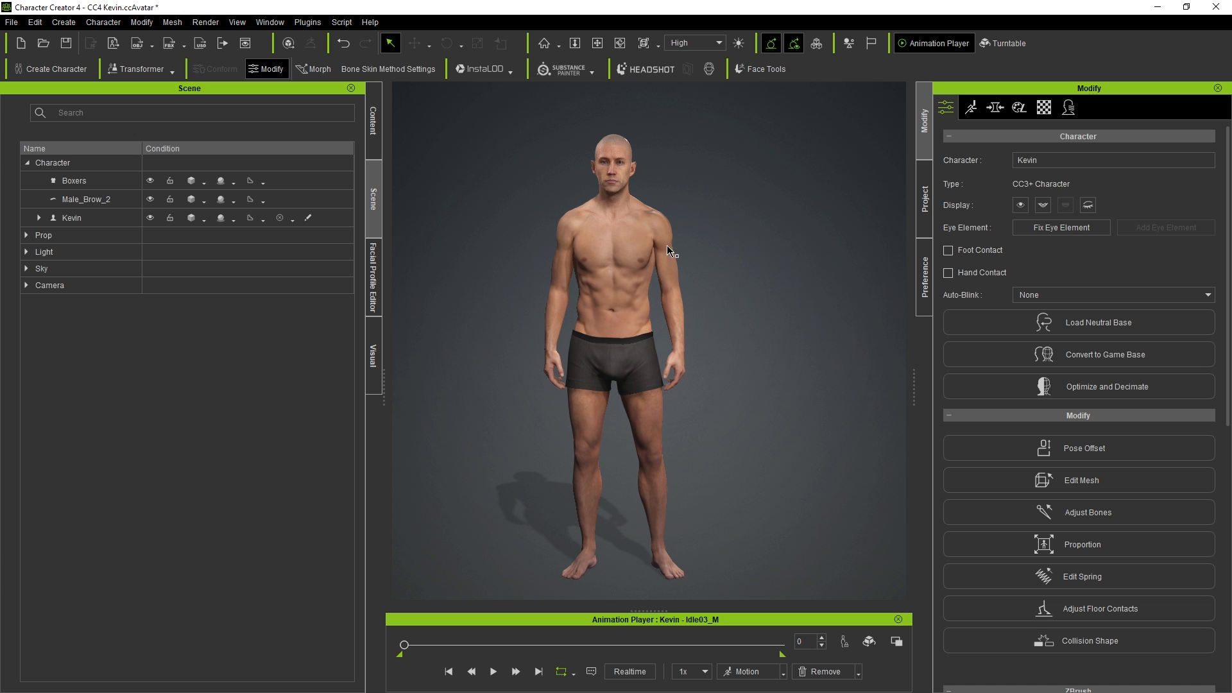
Step: Turn on Morph mode for the Kevin character and display its body and head morph sliders
left_click(95, 221)
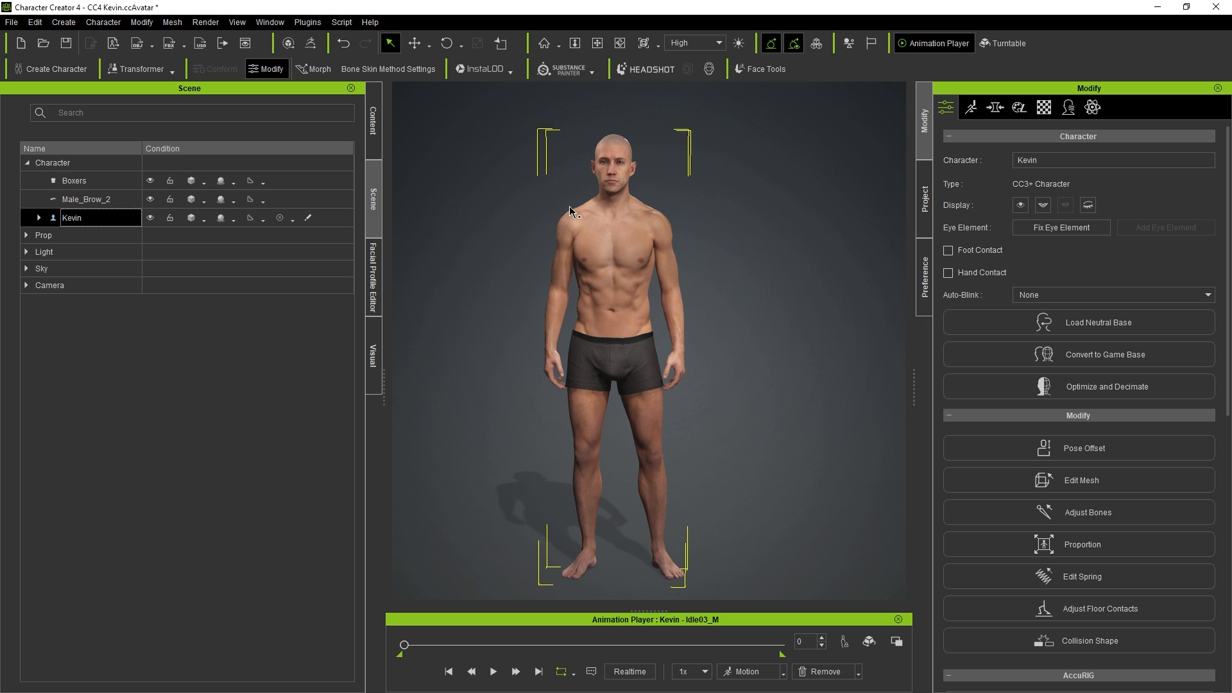
left_click(317, 72)
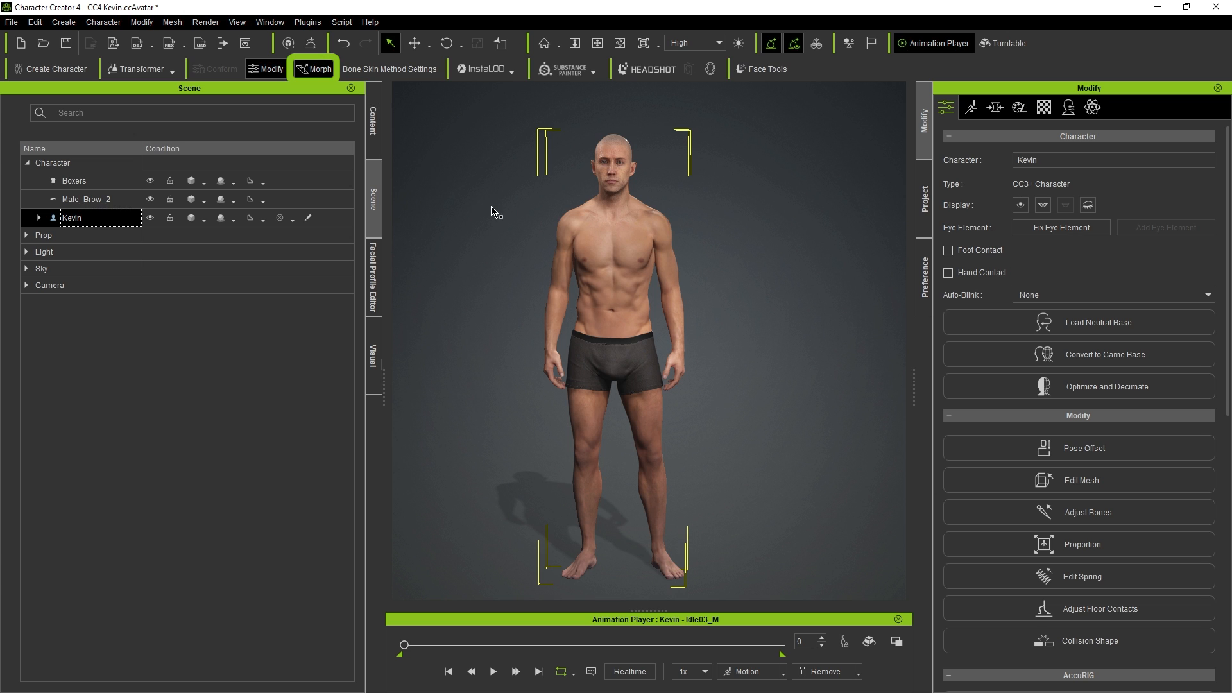
left_click(459, 204)
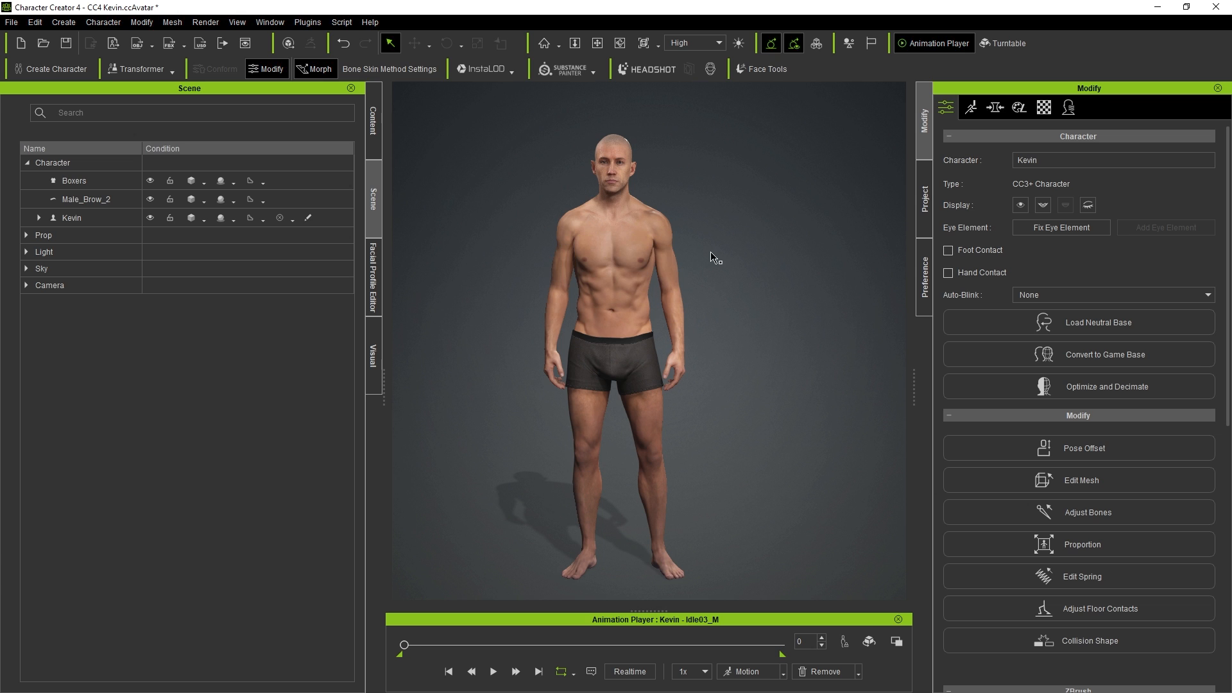
left_click(995, 107)
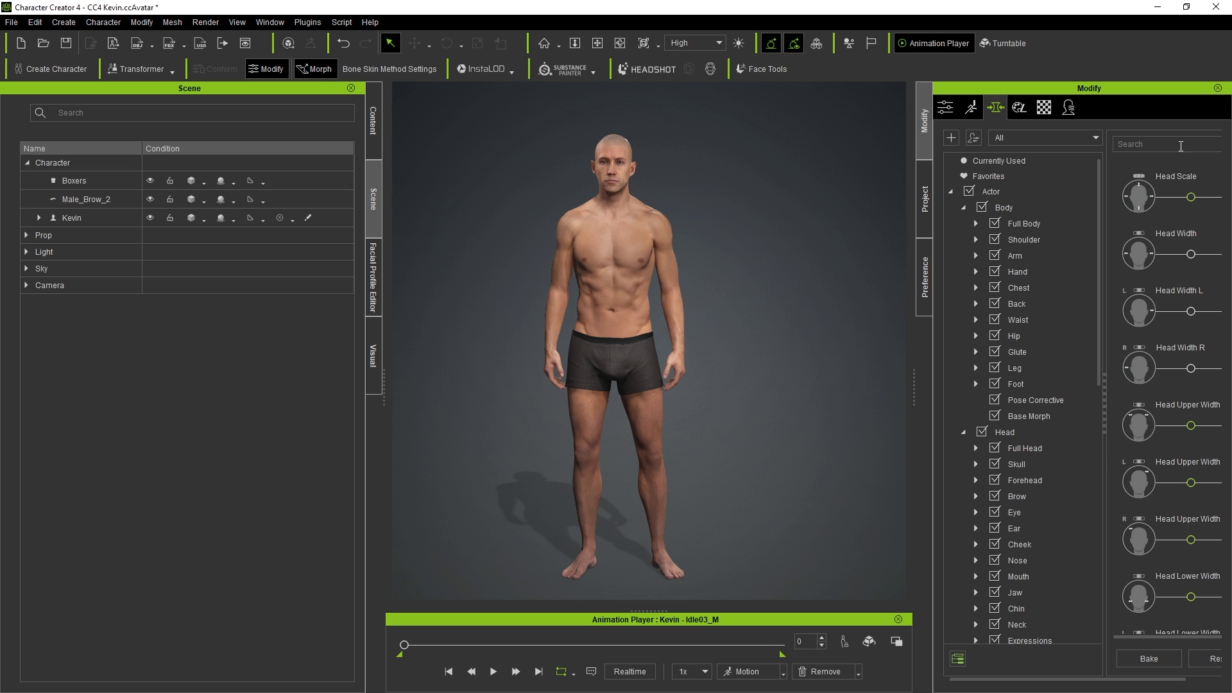
left_click(273, 24)
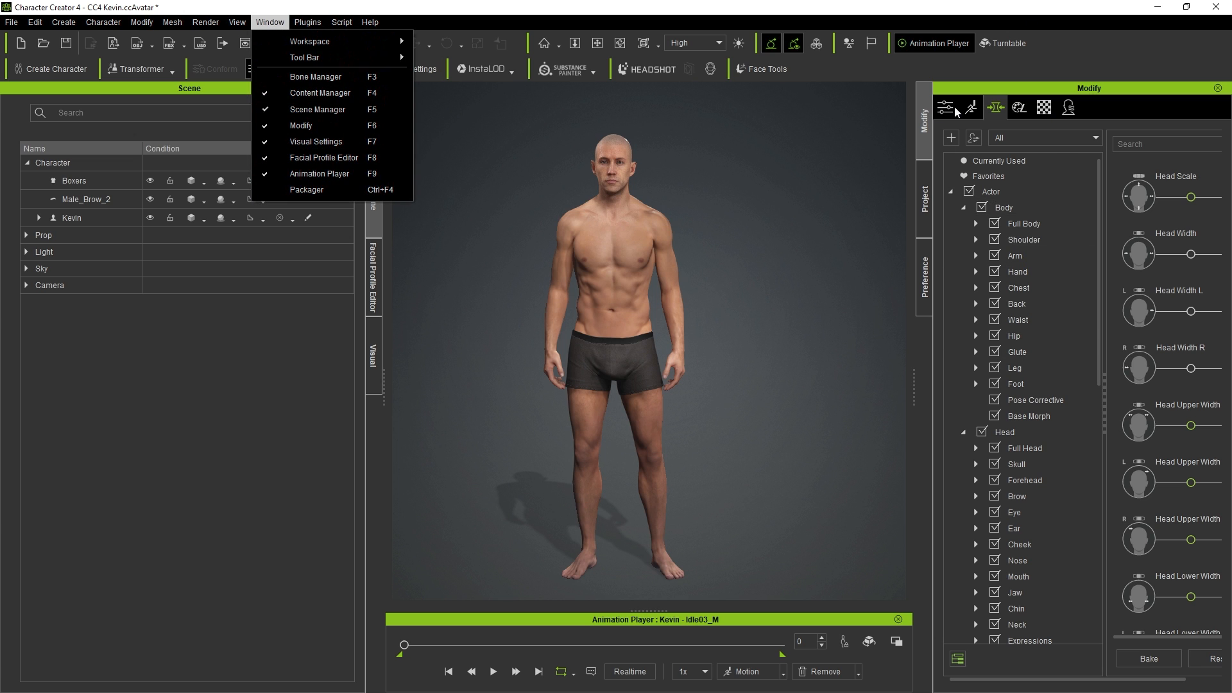
left_click(791, 202)
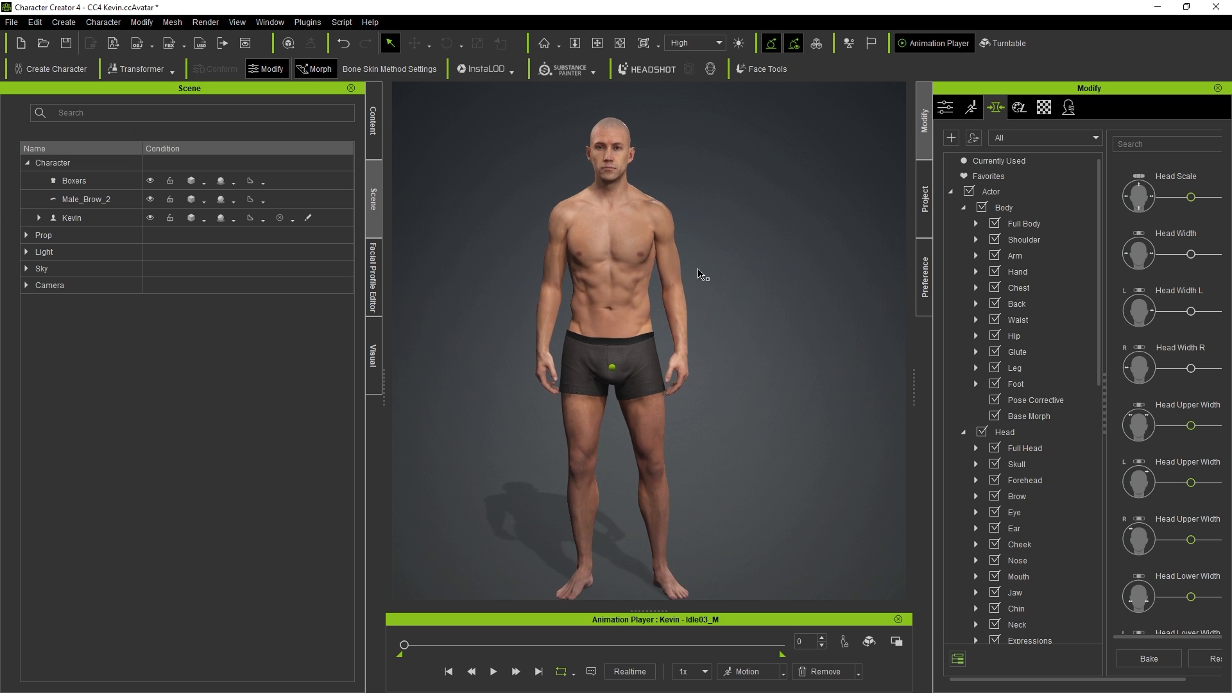
Step: Widen the chest with the Chest Width morph directly on the figure
left_click(644, 268)
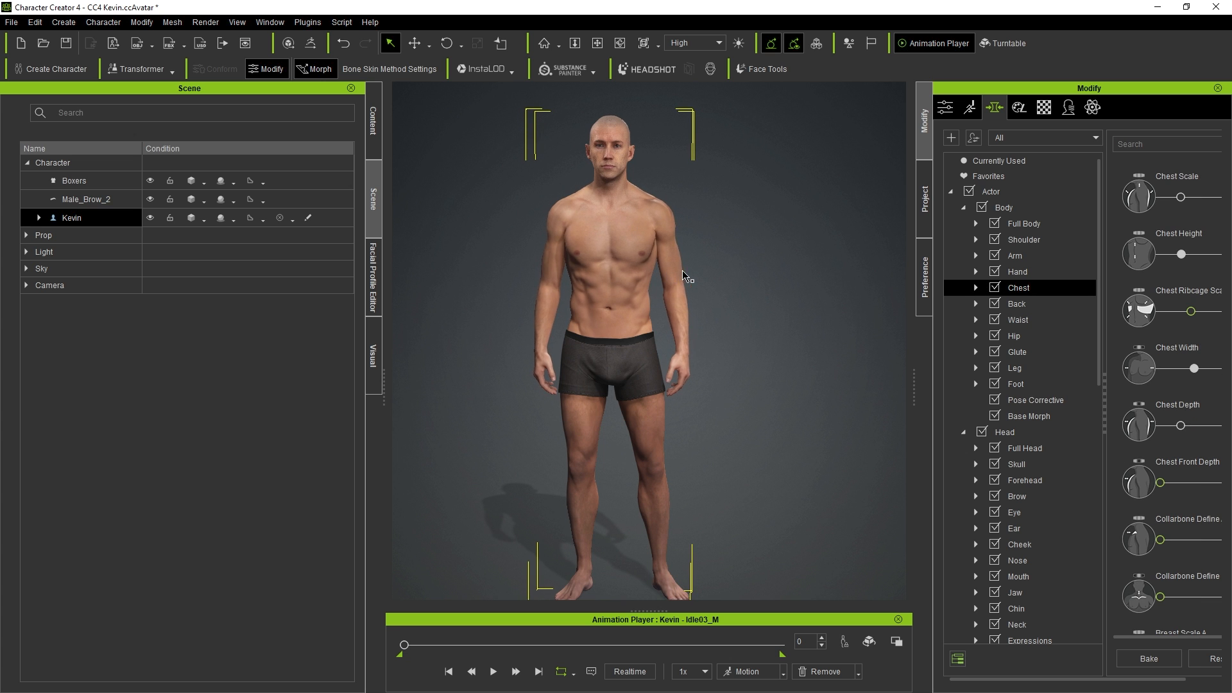
left_click_drag(699, 271, 698, 269)
right_click_drag(773, 257, 702, 240)
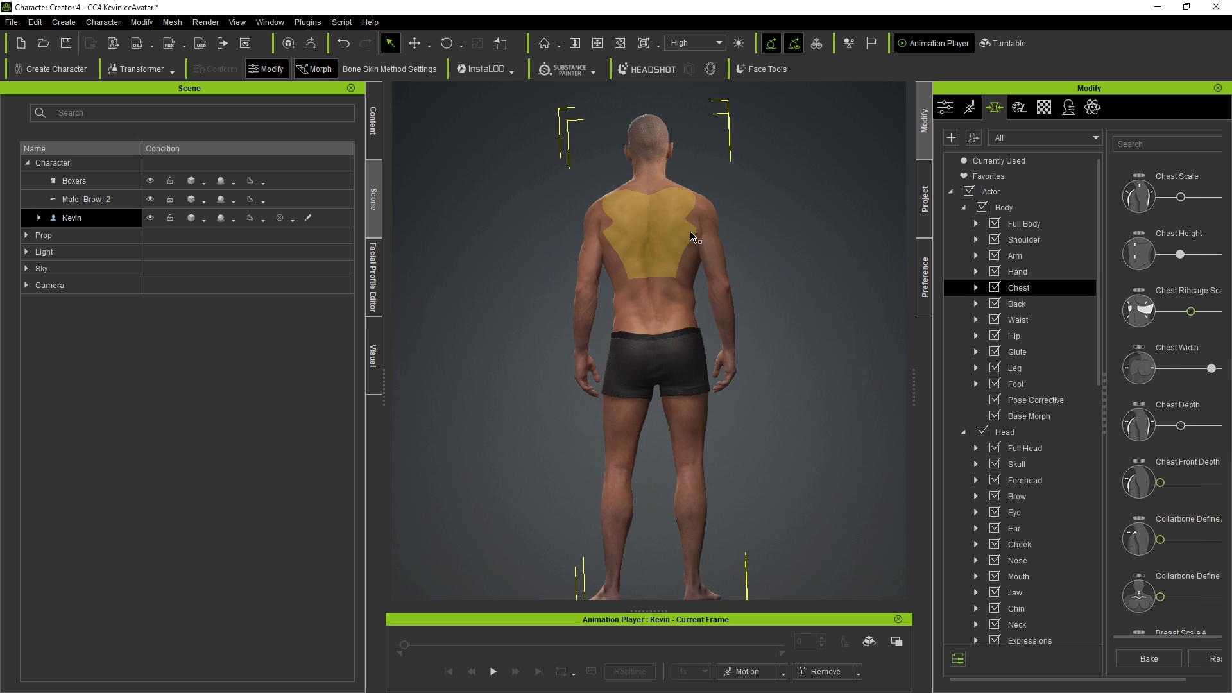
Step: Pick the arm and the skull on the figure to list the morphs of each body part
left_click(716, 251)
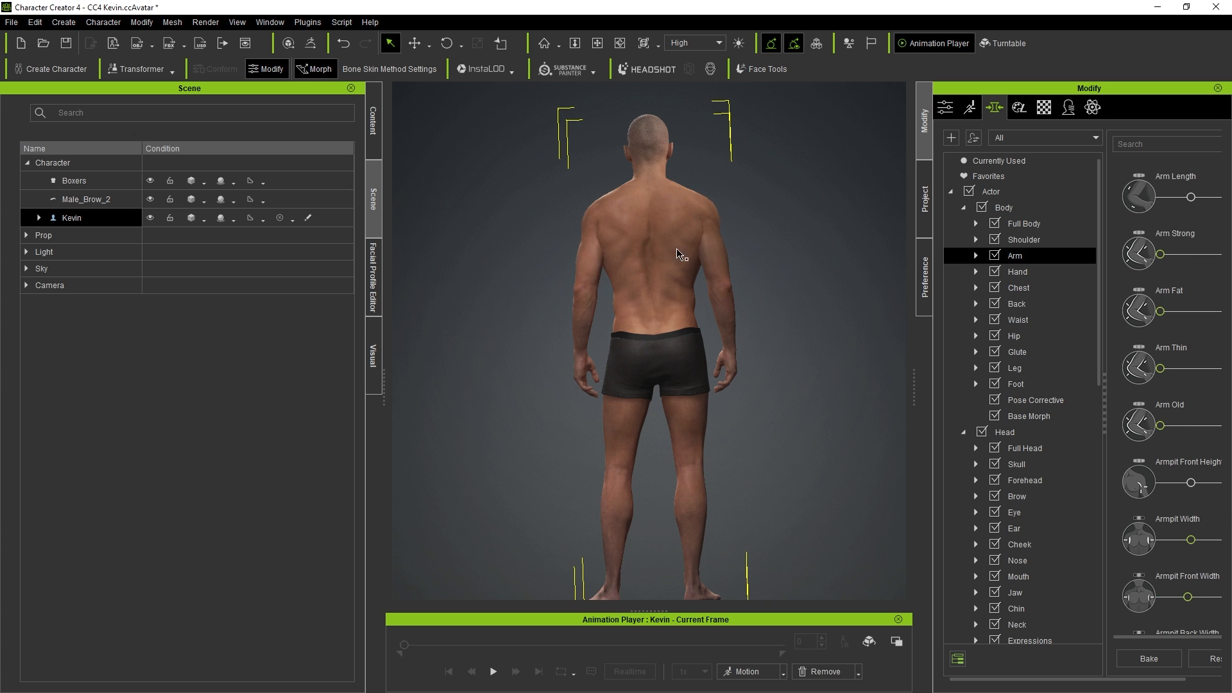
right_click_drag(648, 257, 805, 305)
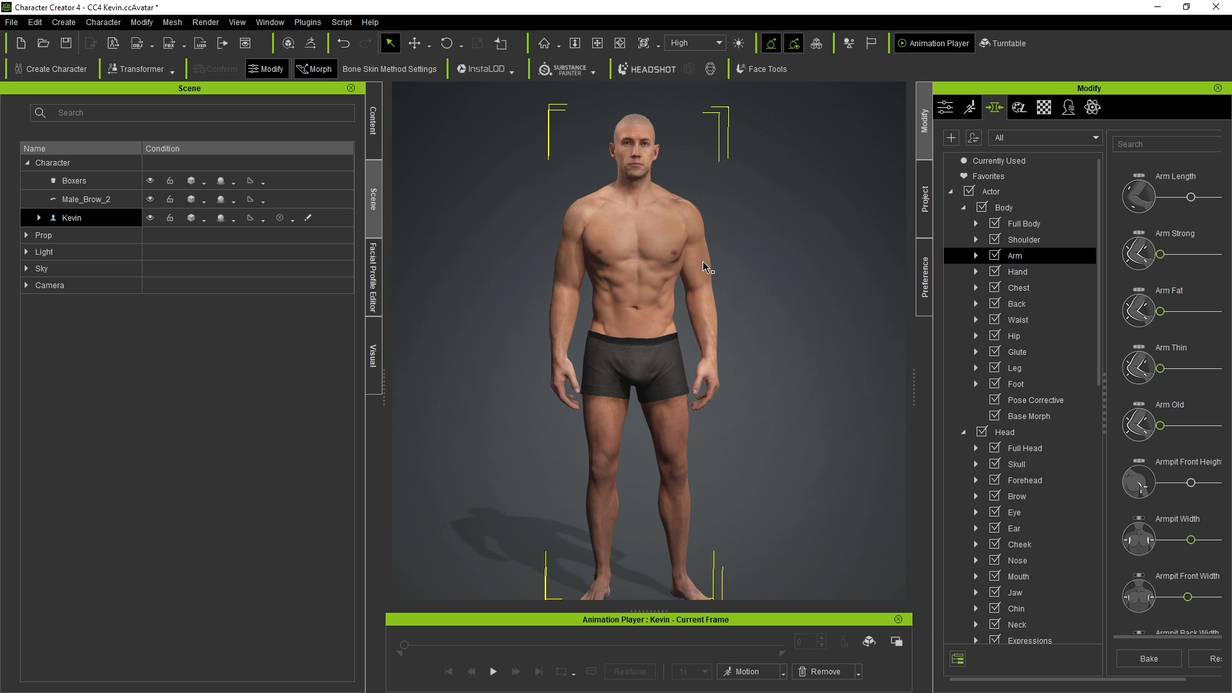
right_click_drag(762, 232, 646, 185)
middle_click_drag(647, 185, 645, 221)
left_click(645, 167)
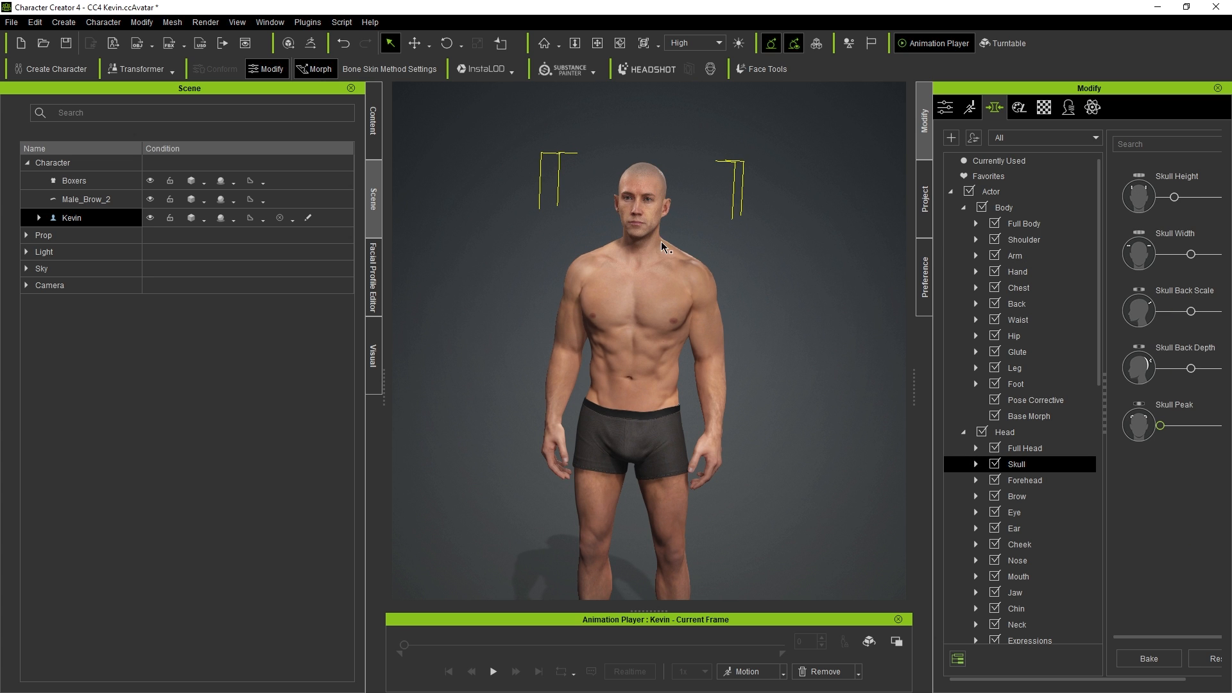
Step: Enlarge the thighs with the Thigh Scale morph directly on the figure
right_click_drag(709, 244, 671, 377)
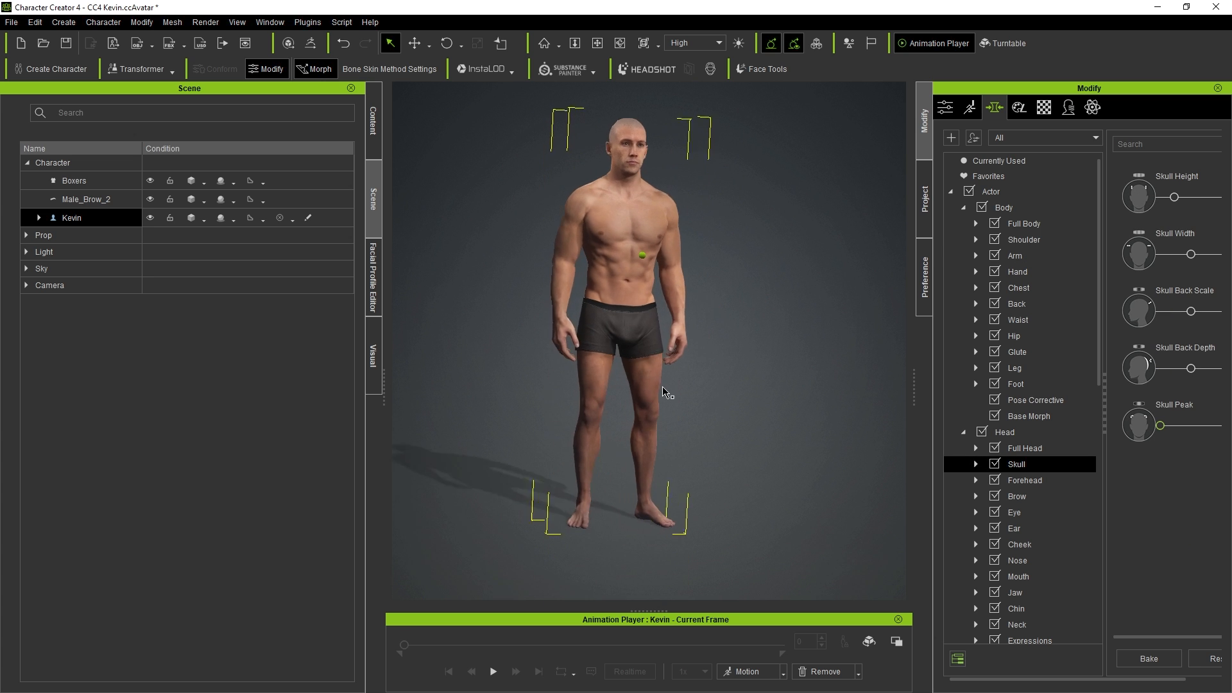
left_click(673, 375)
left_click_drag(664, 372, 660, 384)
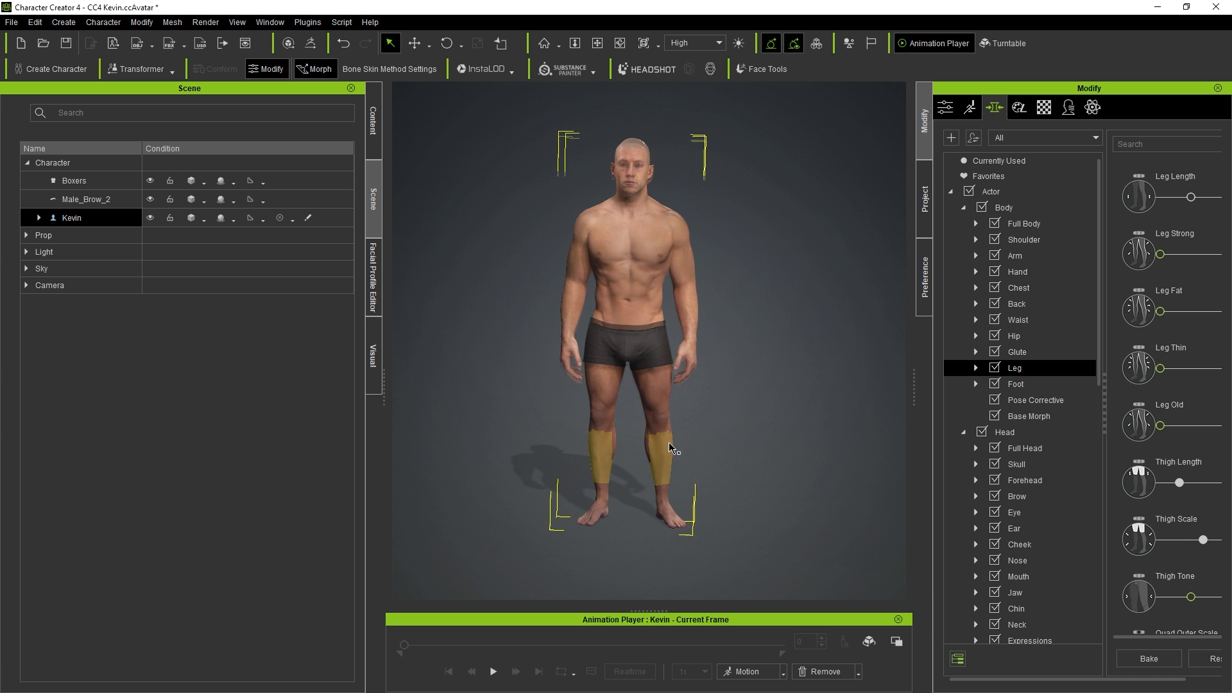
right_click_drag(709, 305, 680, 259)
scroll(709, 312, "up", 3)
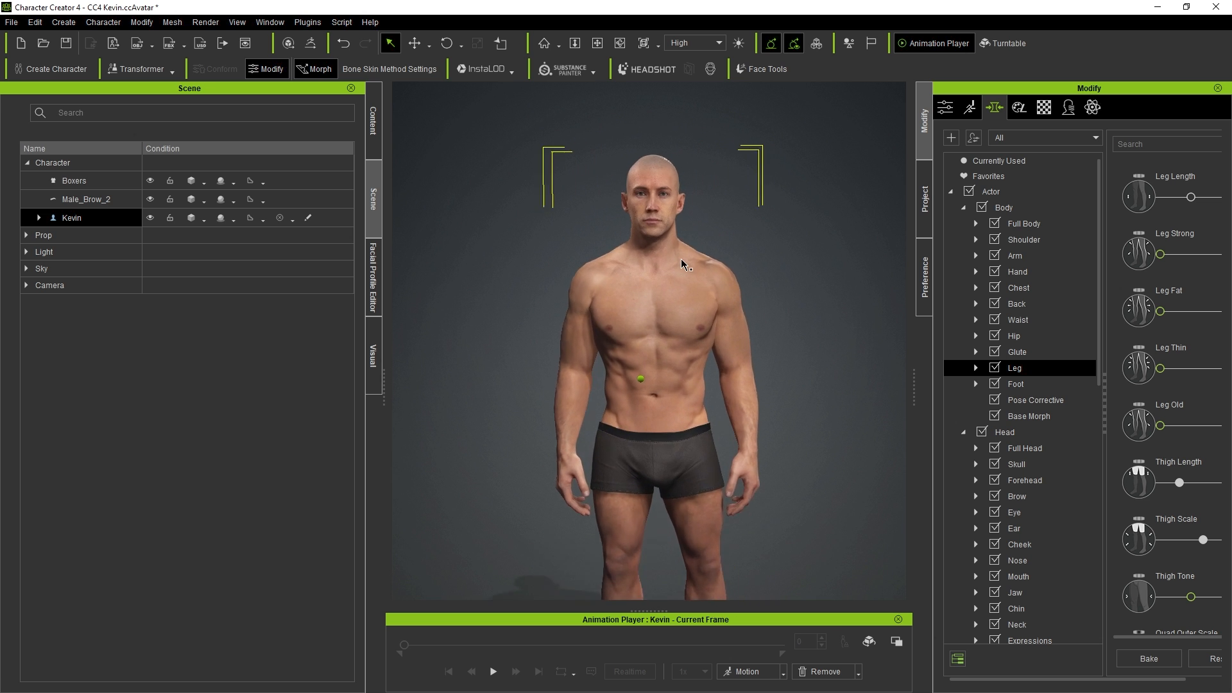
middle_click_drag(679, 259, 677, 315)
scroll(680, 317, "up", 1)
scroll(738, 423, "down", 1)
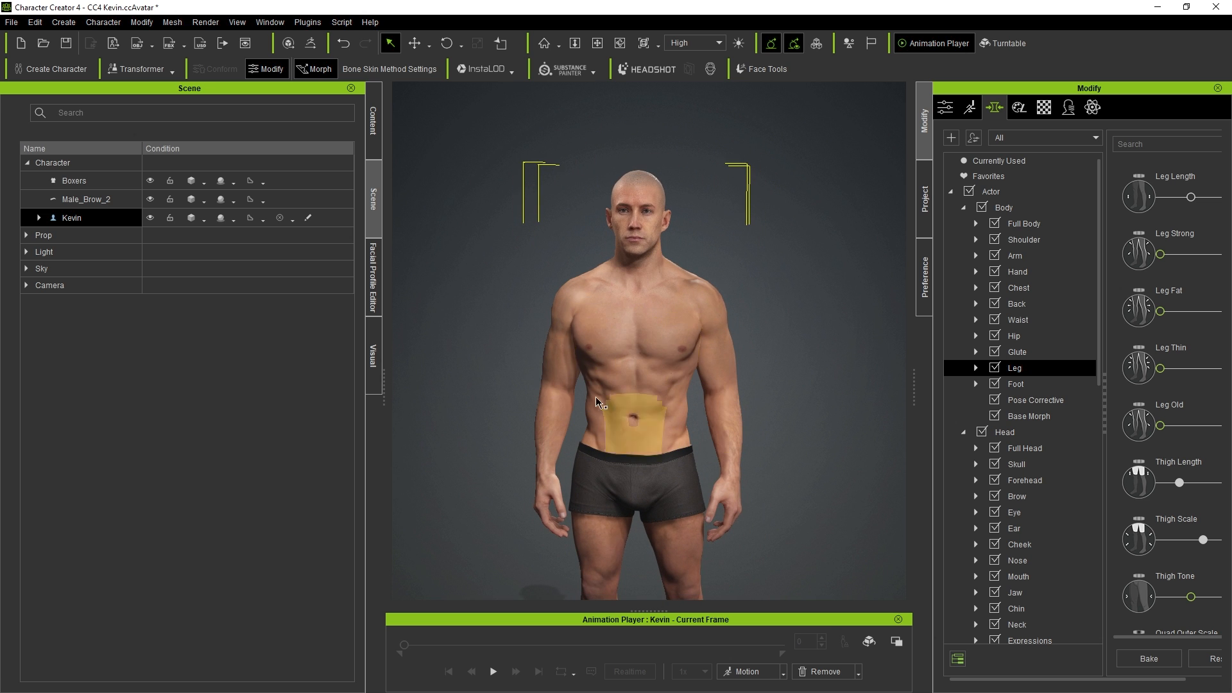
Step: Widen the skull with the Skull Width morph directly on the figure
mouse_move(656, 327)
middle_mouse_down()
mouse_move(675, 349)
mouse_move(667, 308)
middle_mouse_up()
scroll(667, 308, "down", 1)
scroll(667, 308, "down", 2)
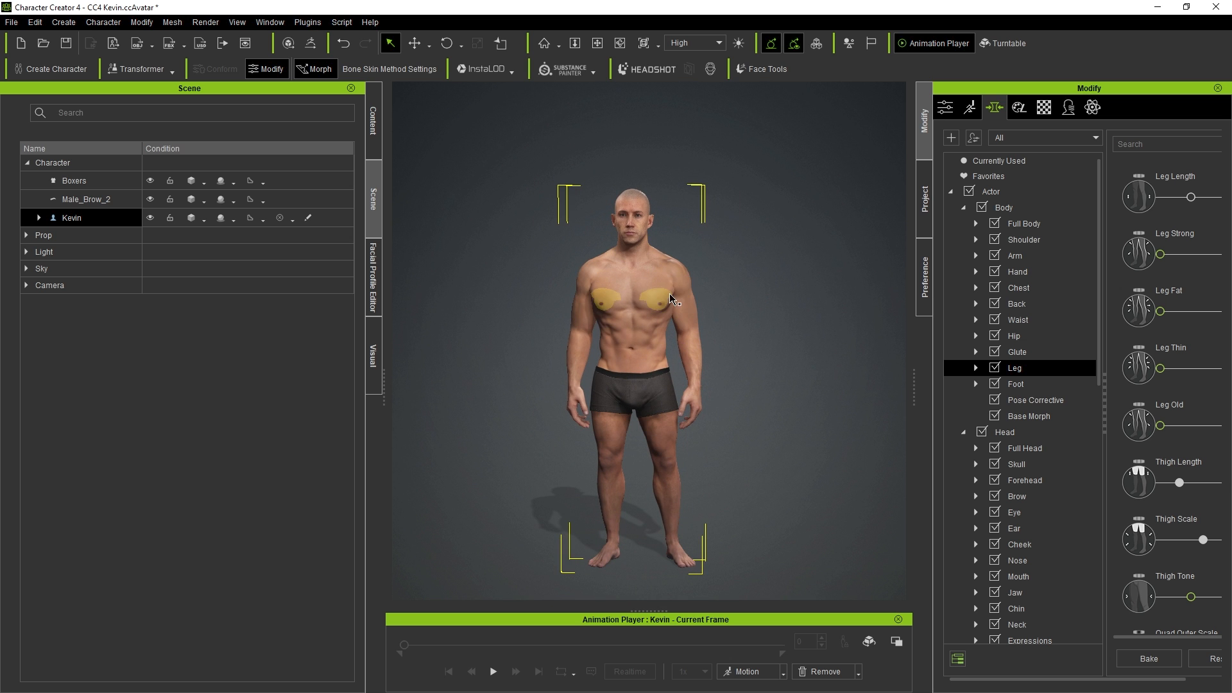
middle_click_drag(679, 235, 683, 249)
scroll(639, 293, "up", 8)
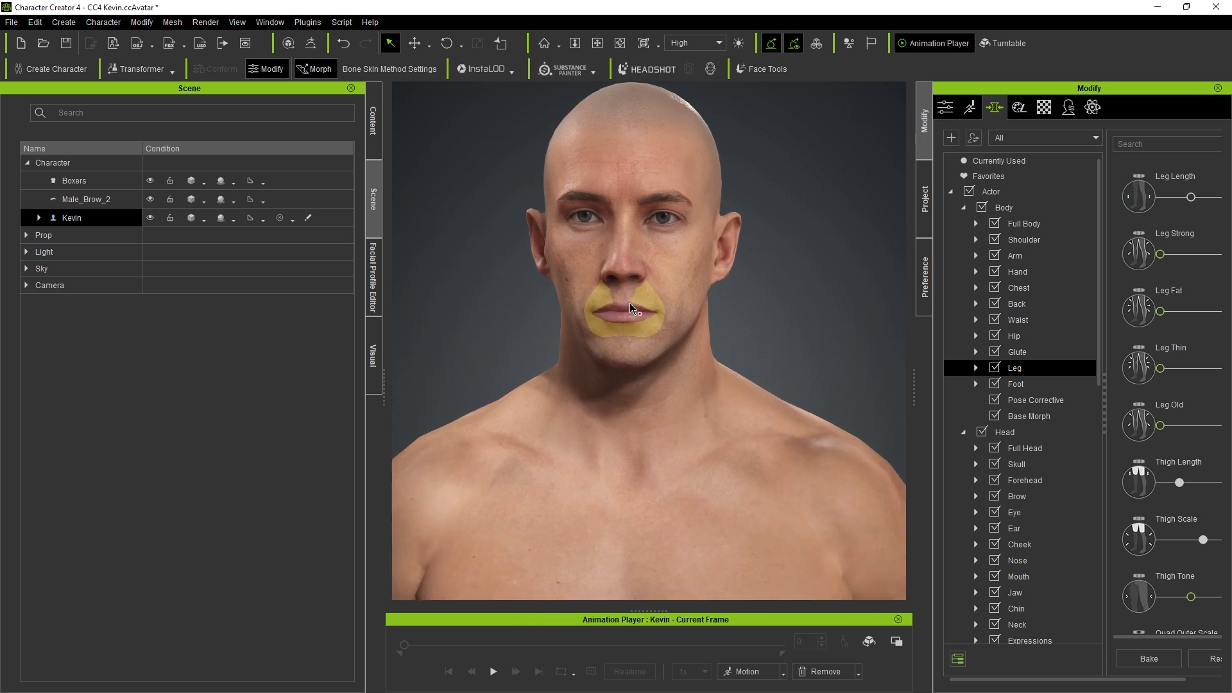
scroll(668, 331, "up", 3)
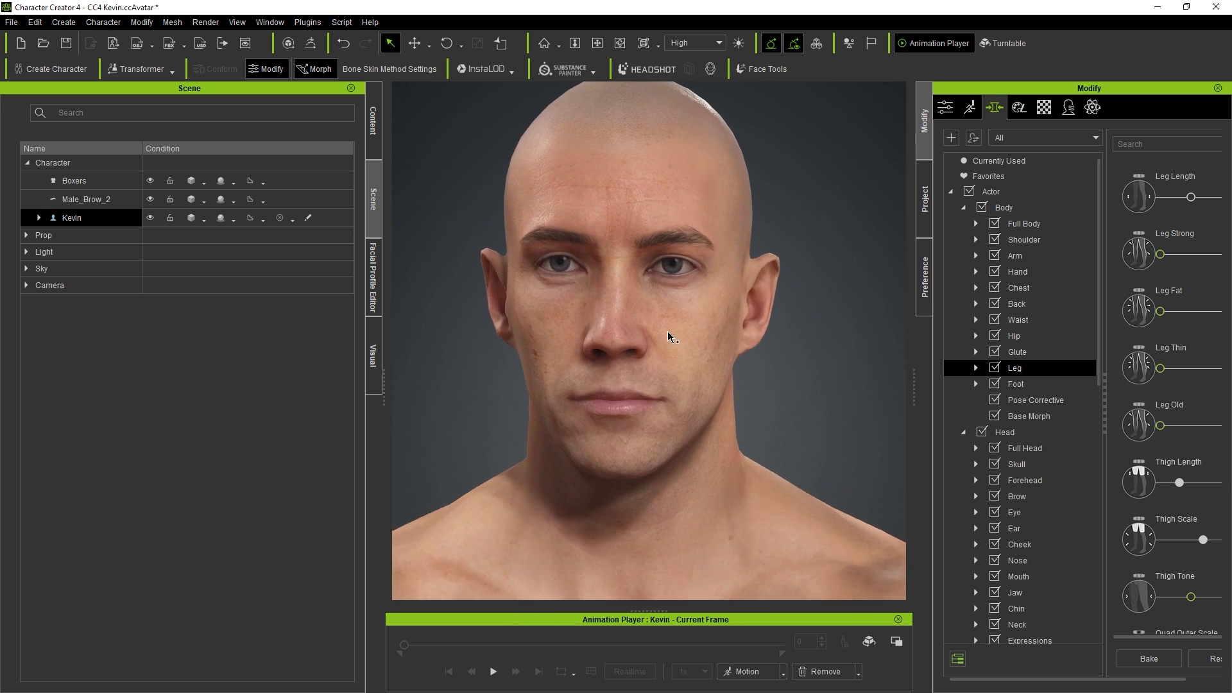
scroll(714, 275, "up", 2)
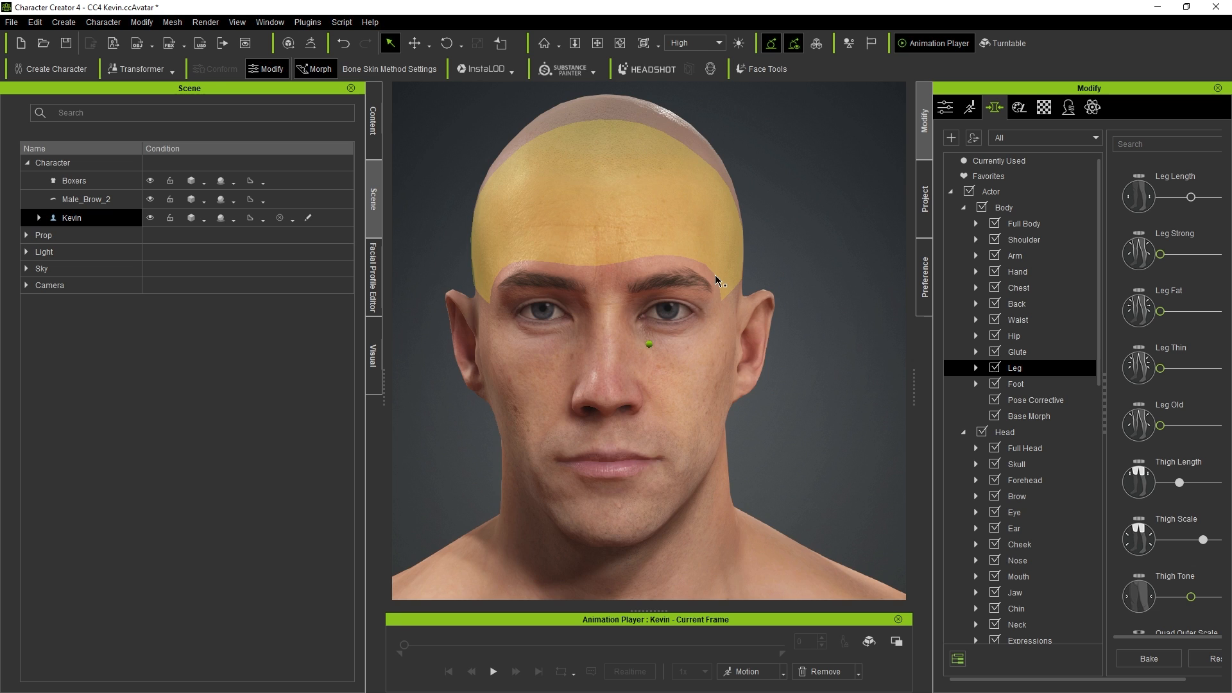
scroll(715, 275, "down", 2)
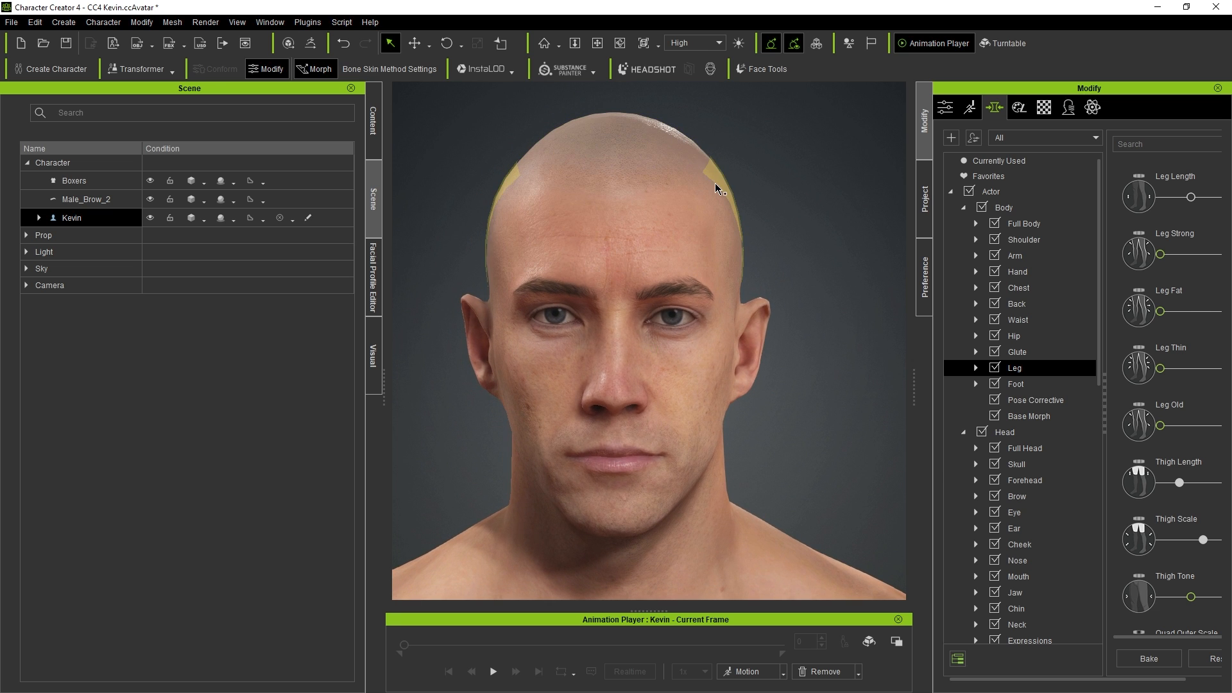
left_click(715, 183)
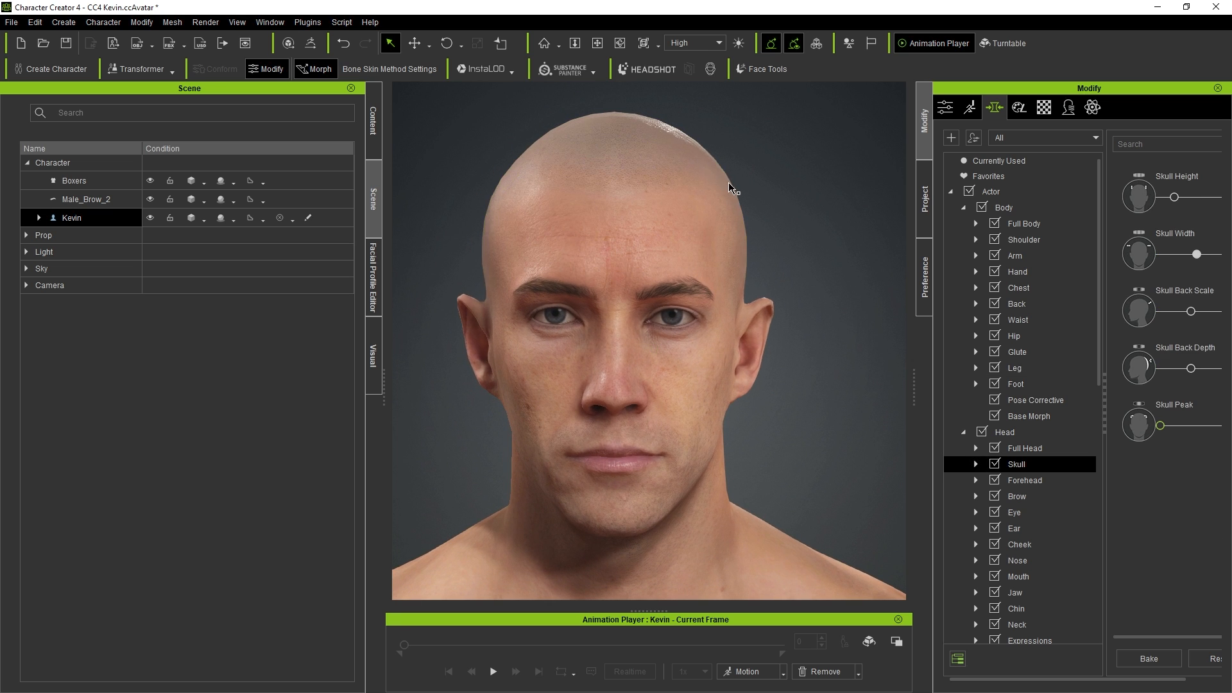
Step: Adjust the ears' outward angle and spread the eyes farther apart directly on the figure
left_click(751, 349)
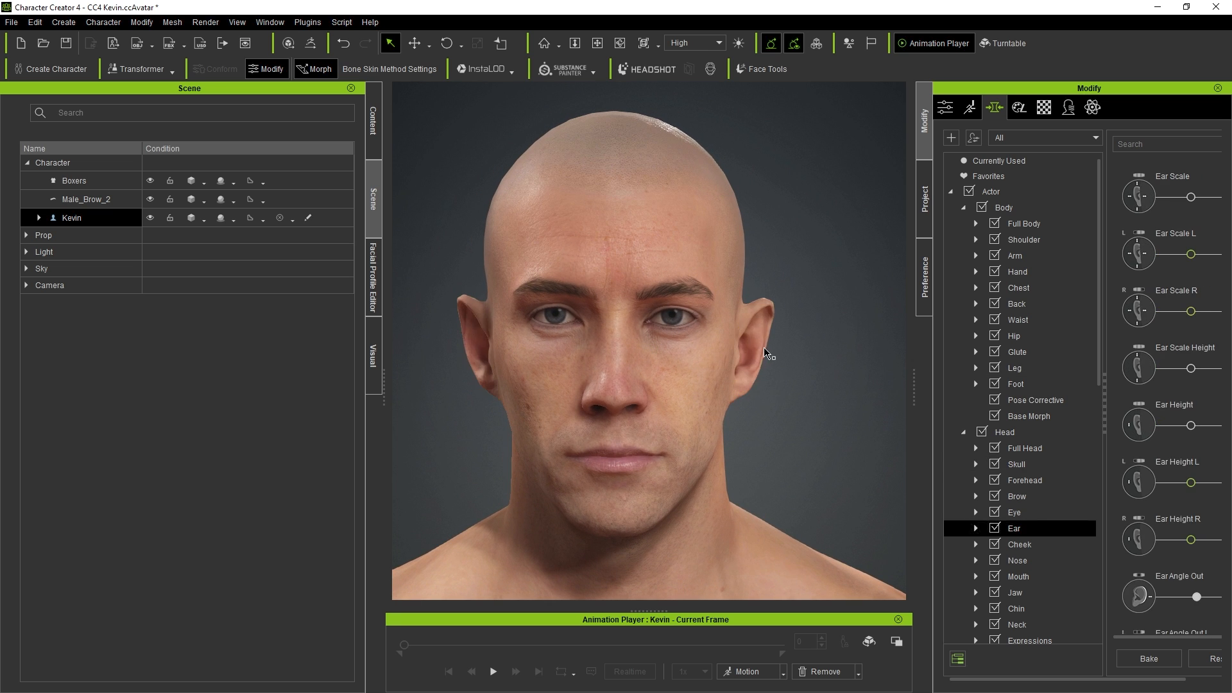
left_click_drag(721, 325, 703, 326)
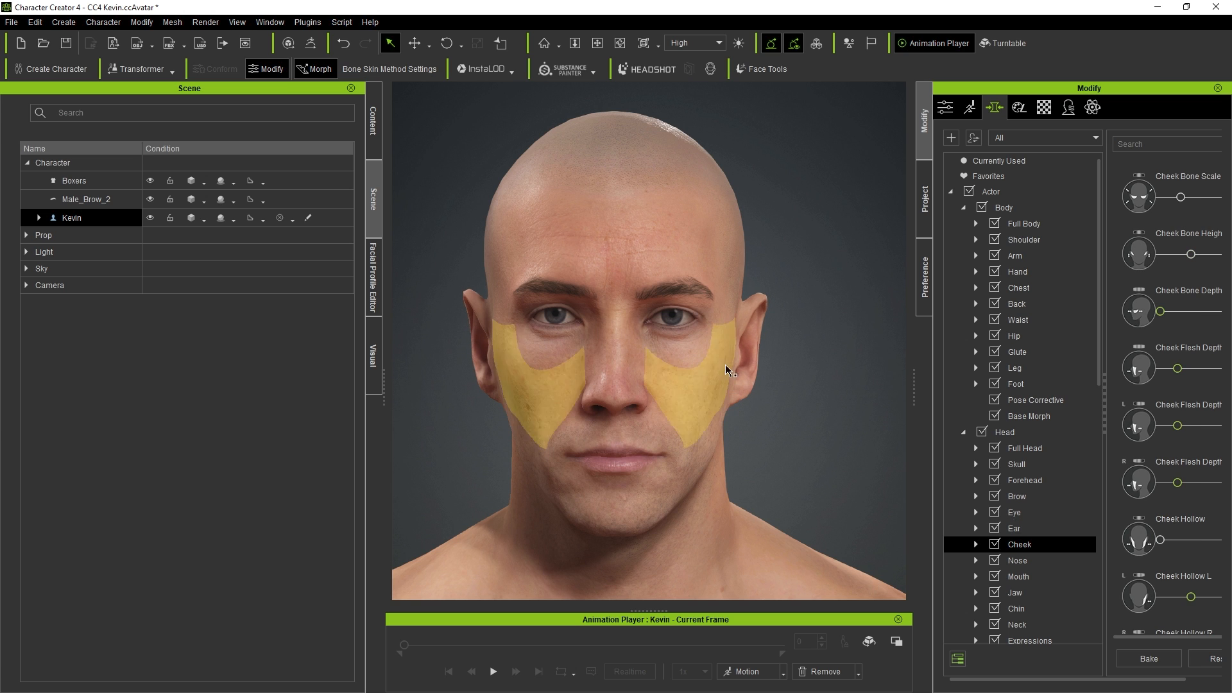
left_click(683, 300)
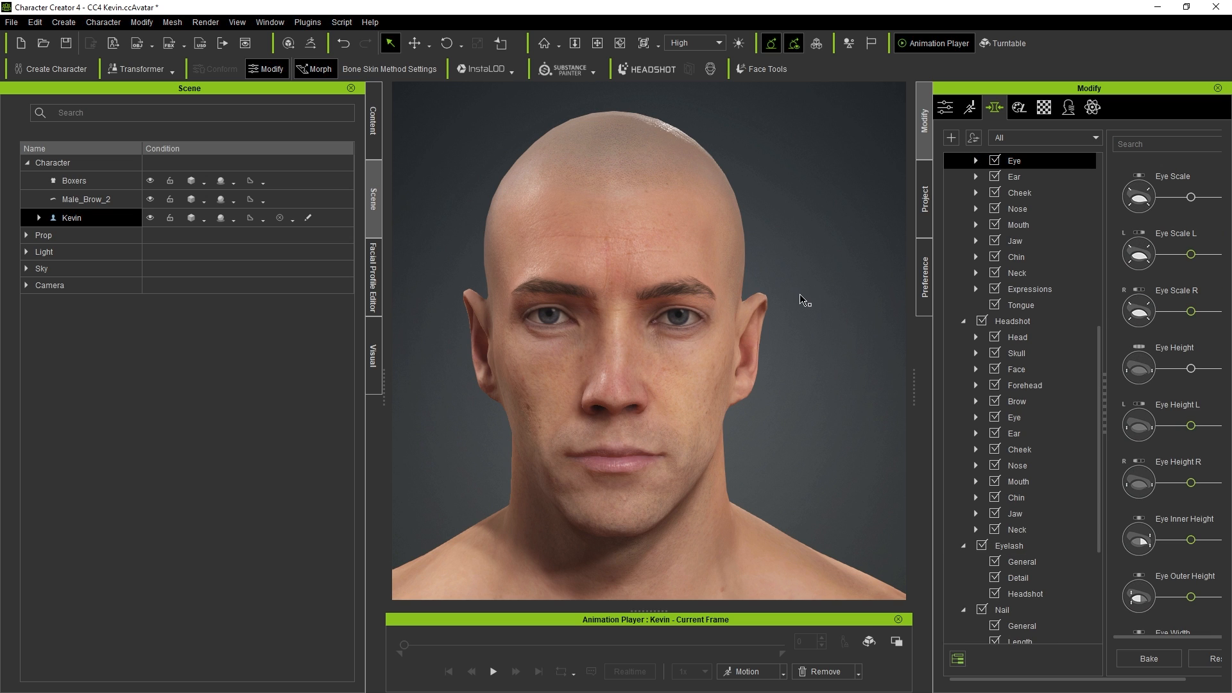
Step: Widen the nose on the figure and set its Nose Width morph to 100 with the value fields shown
left_click(627, 360)
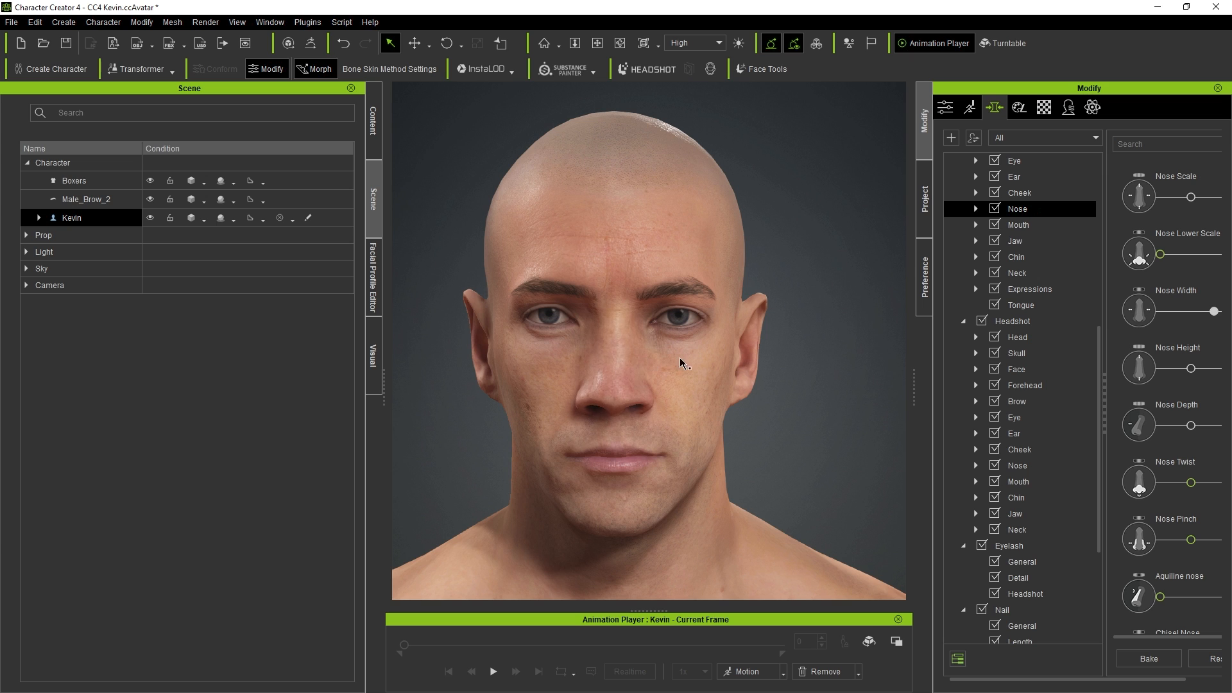
mouse_move(678, 356)
left_mouse_down()
mouse_move(694, 357)
mouse_move(648, 358)
mouse_move(673, 358)
left_mouse_up()
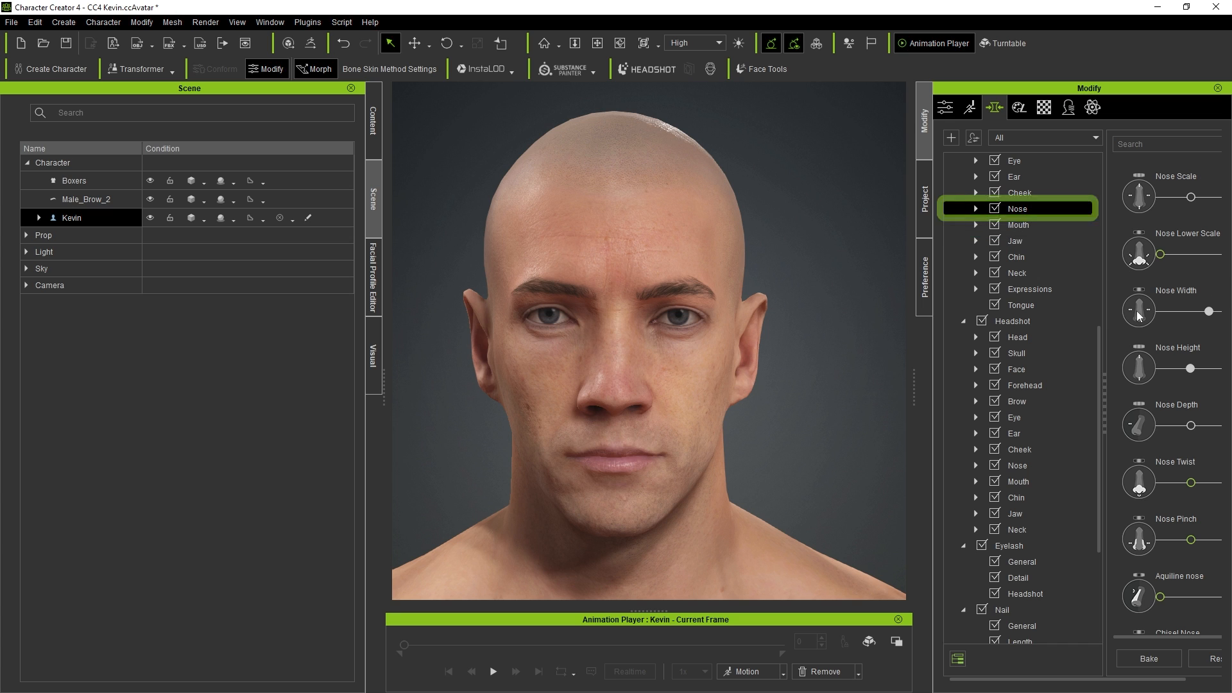
left_click_drag(1104, 385, 1073, 394)
left_click_drag(916, 394, 861, 396)
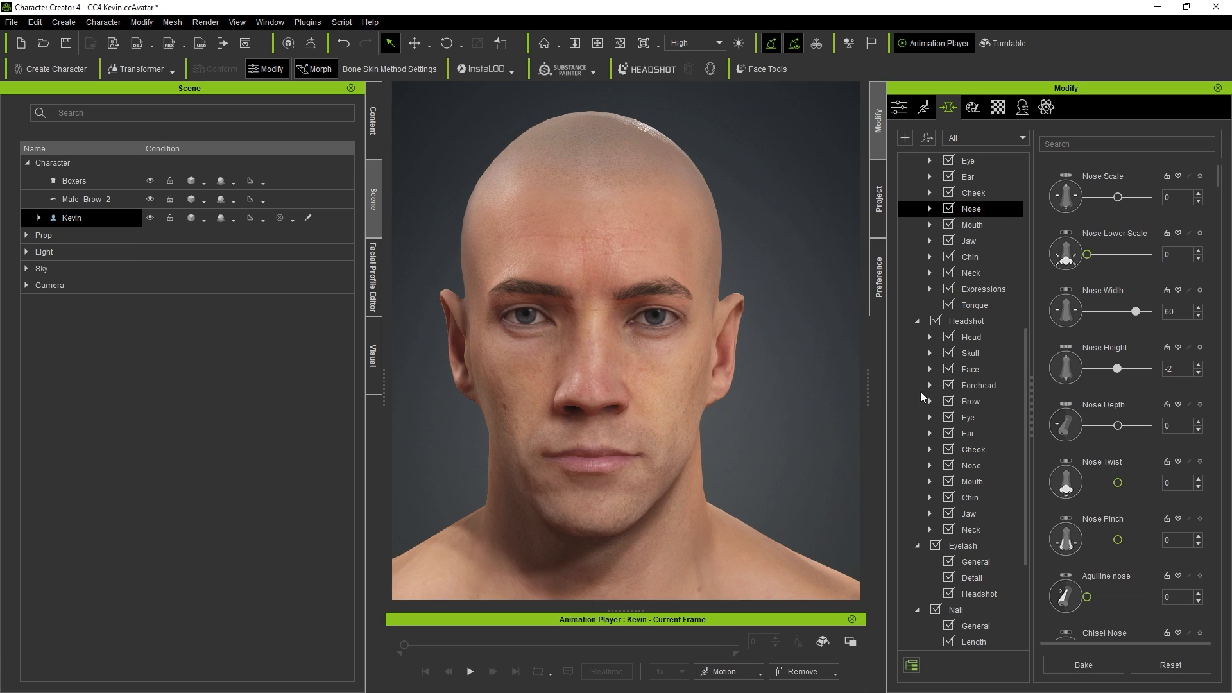
mouse_move(1136, 312)
left_mouse_down()
mouse_move(1126, 312)
mouse_move(1152, 312)
left_mouse_up()
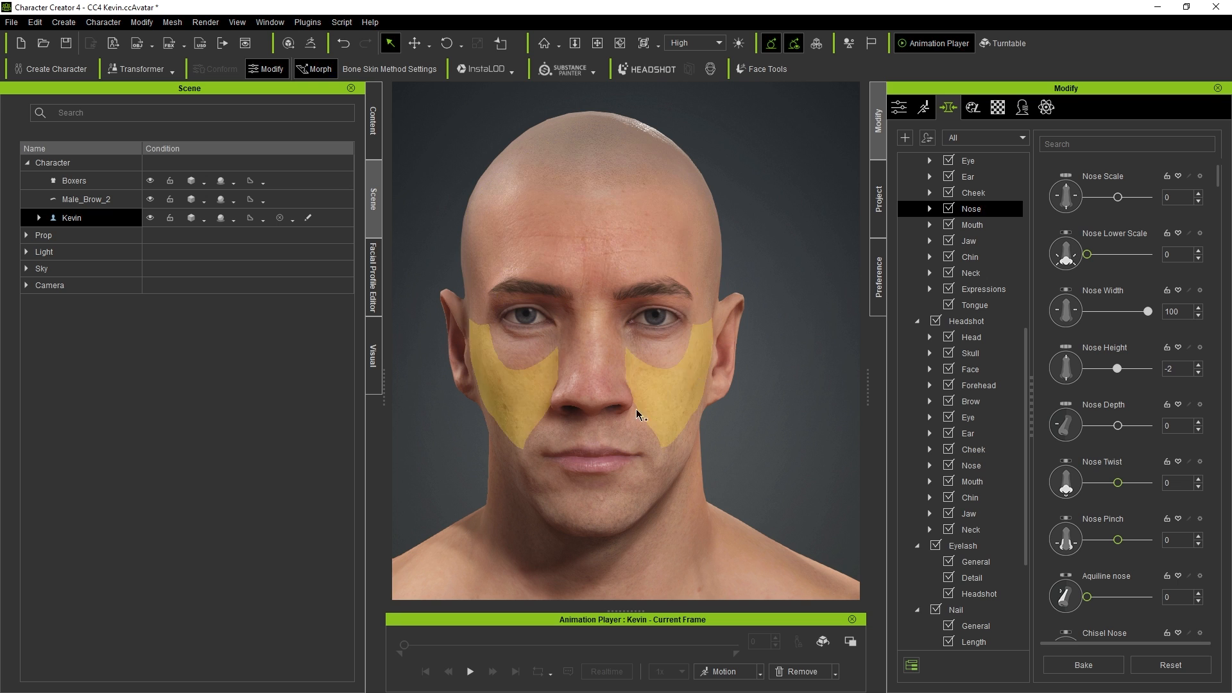
Step: Shape the cheeks to Cheek Bone Scale 75 and Height -8, and the mouth to Scale 29 and Width 10, on the figure
left_click(699, 367)
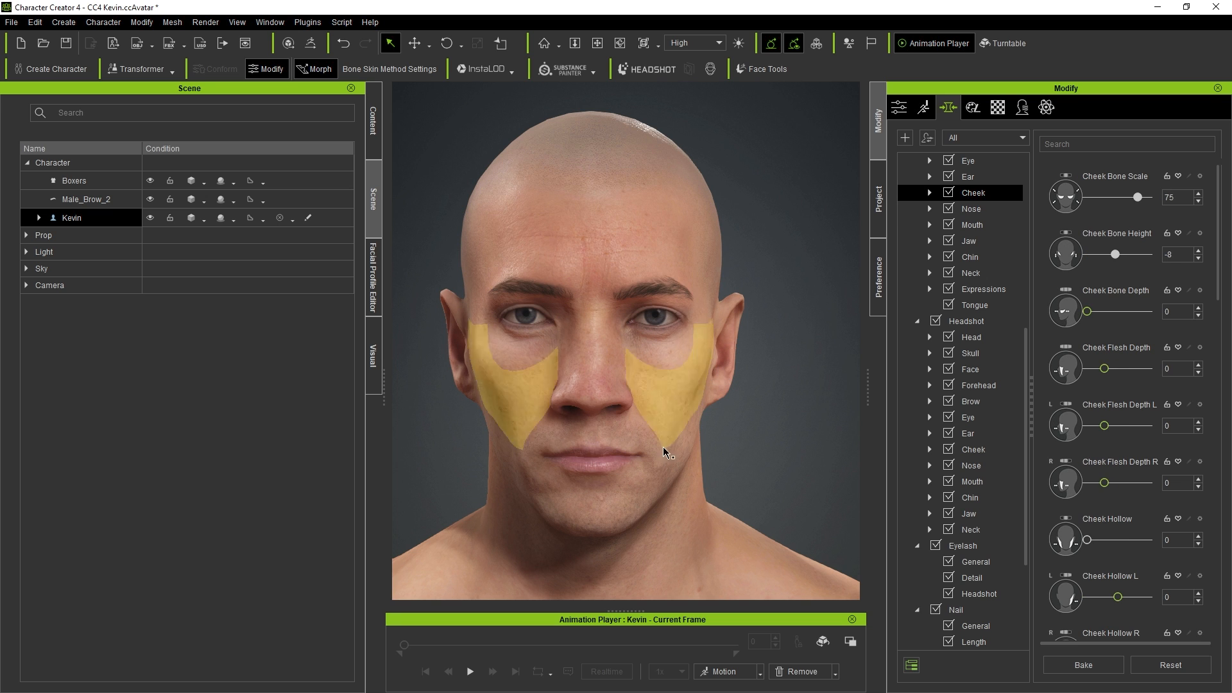
left_click(616, 435)
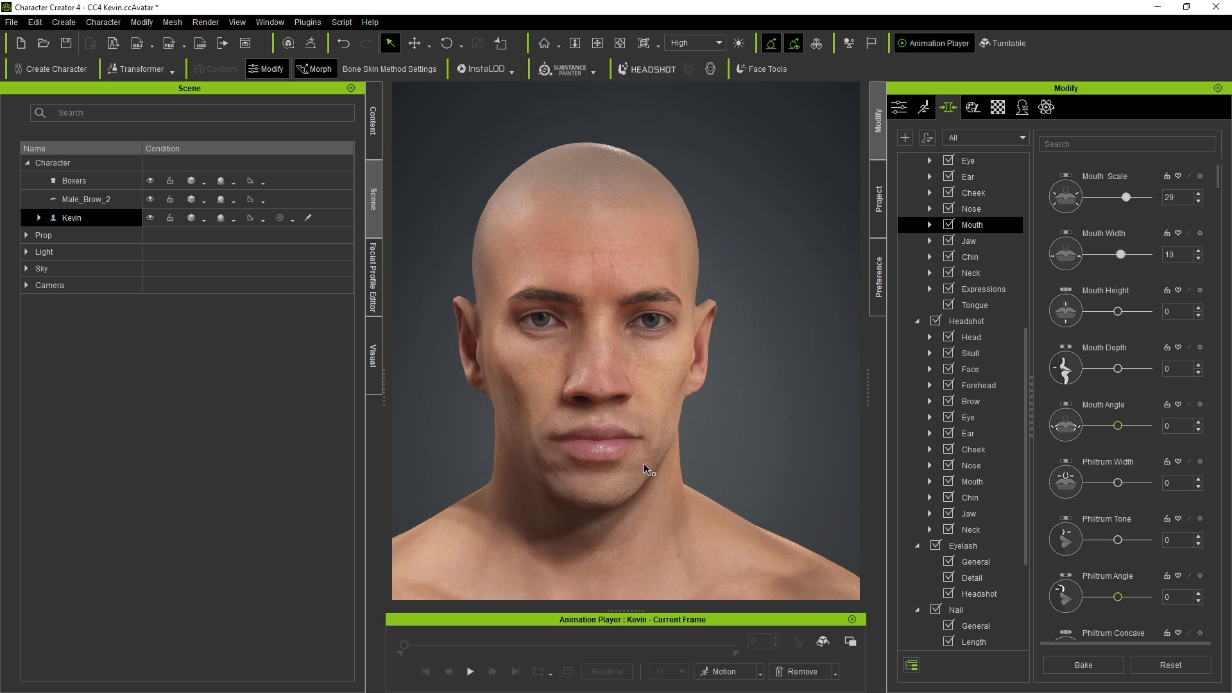
Step: Raise the Nose Height morph to about 60 and the Eye Scale morph to 72 directly on the figure
left_click(614, 362)
left_click_drag(612, 342, 612, 342)
right_click_drag(612, 342, 606, 340)
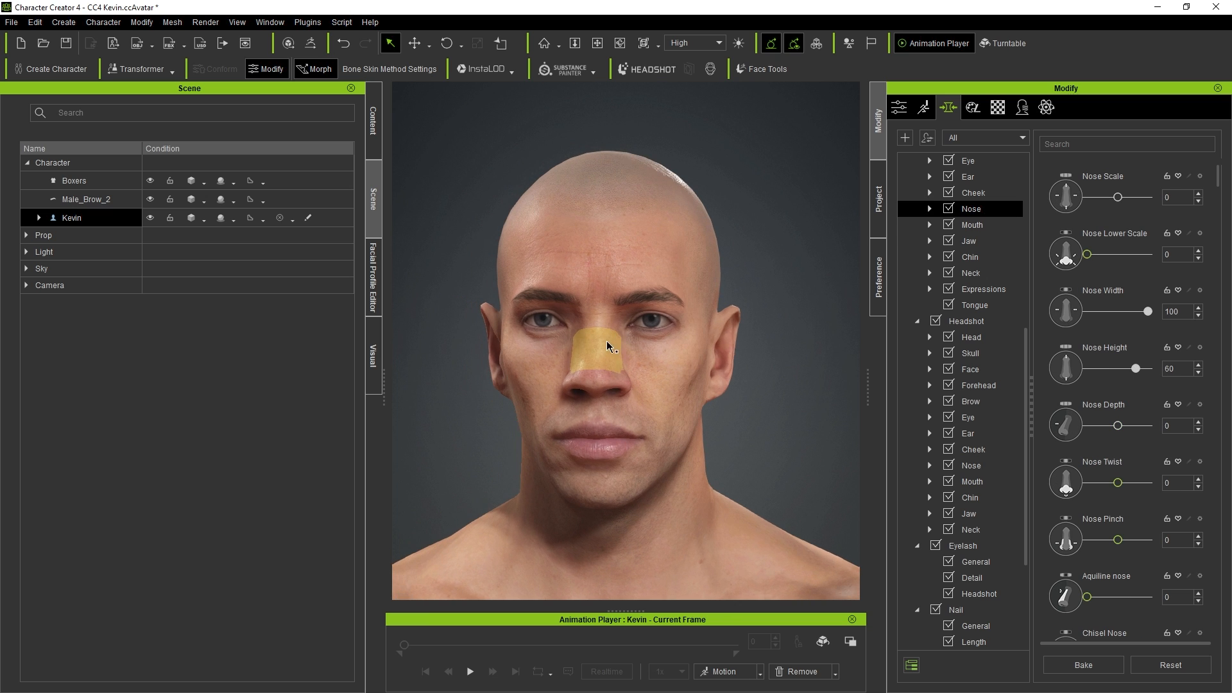
left_click(674, 307)
left_click_drag(657, 321, 688, 295)
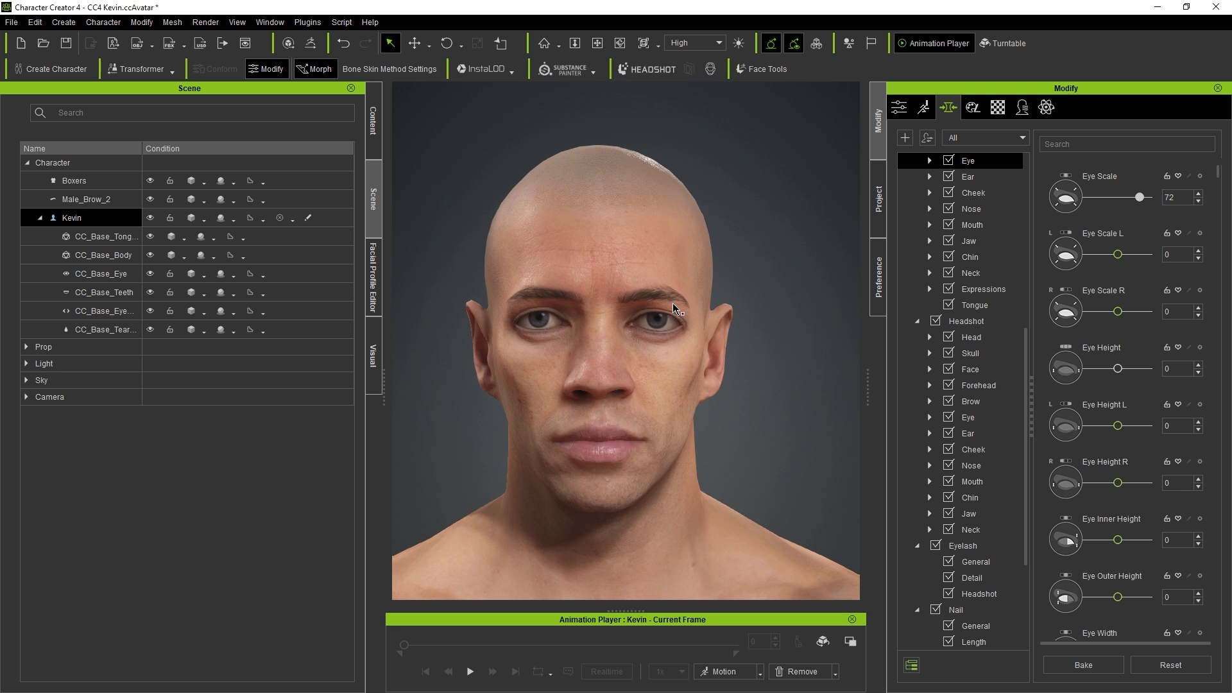
Step: Set the Forehead Curve morph to 1 on the figure and select the cheeks
right_click_drag(707, 298, 699, 306)
left_click_drag(699, 305, 714, 301)
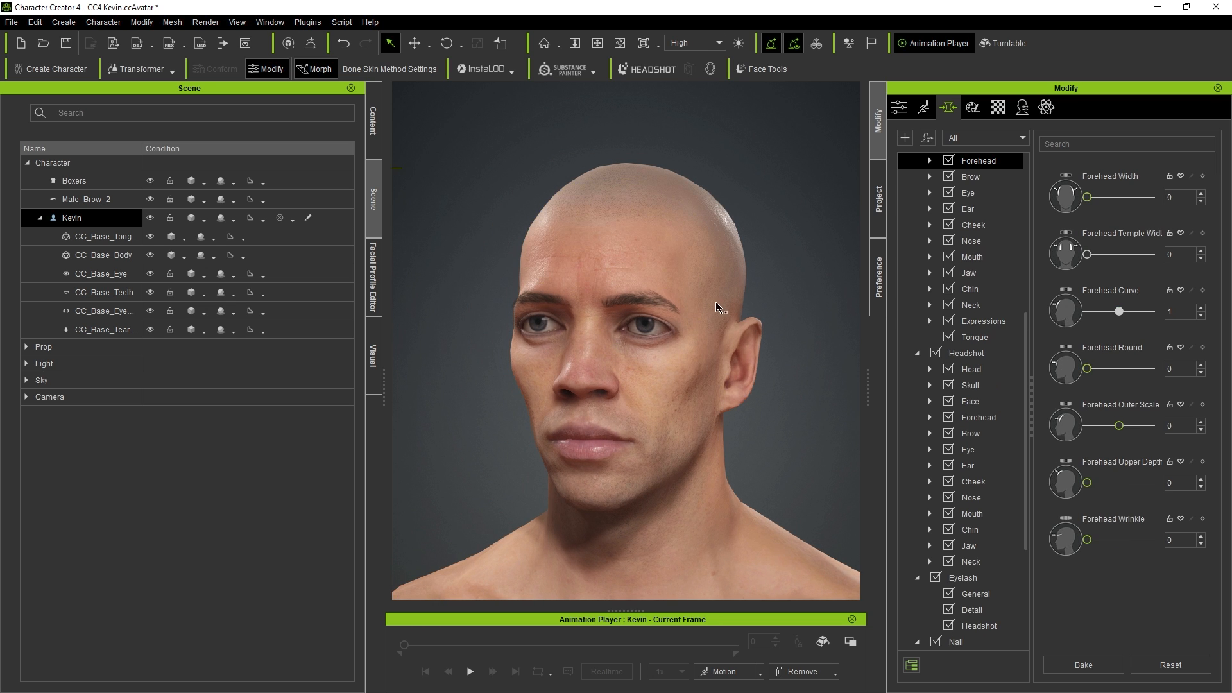
right_click_drag(686, 372, 698, 375)
left_click(648, 456)
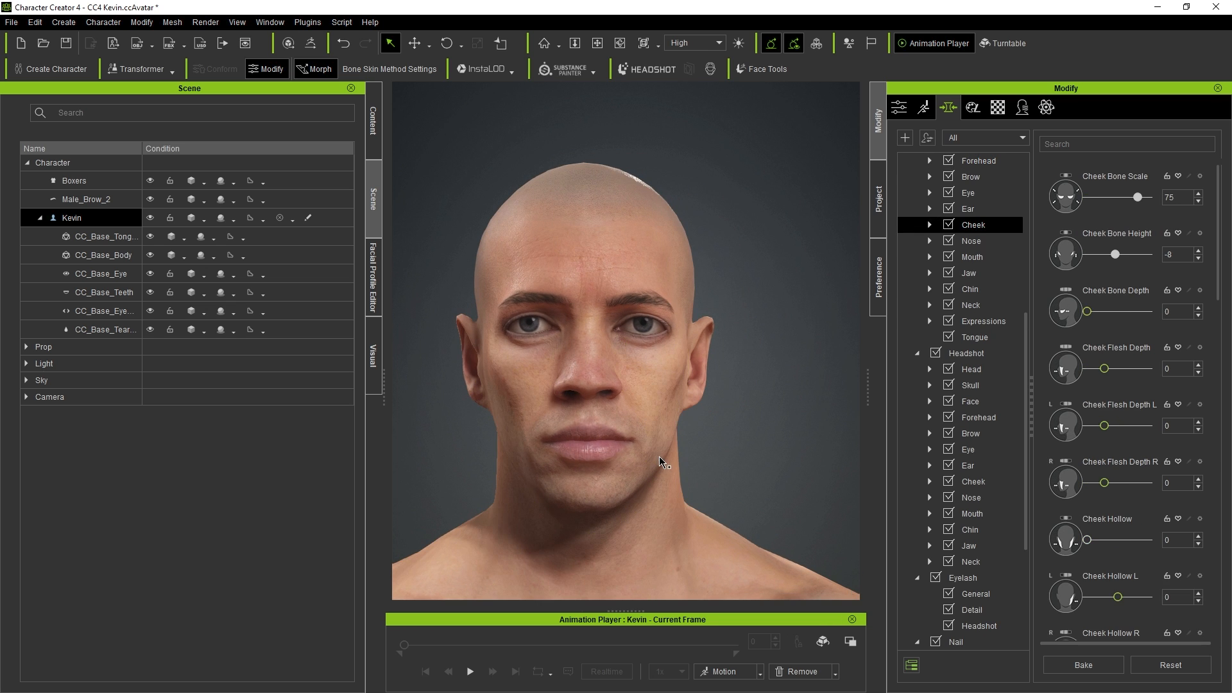
Step: Set the jaw's Jaw Height morph to 51 and its Jaw Corner Height morph to -70
left_click(622, 494)
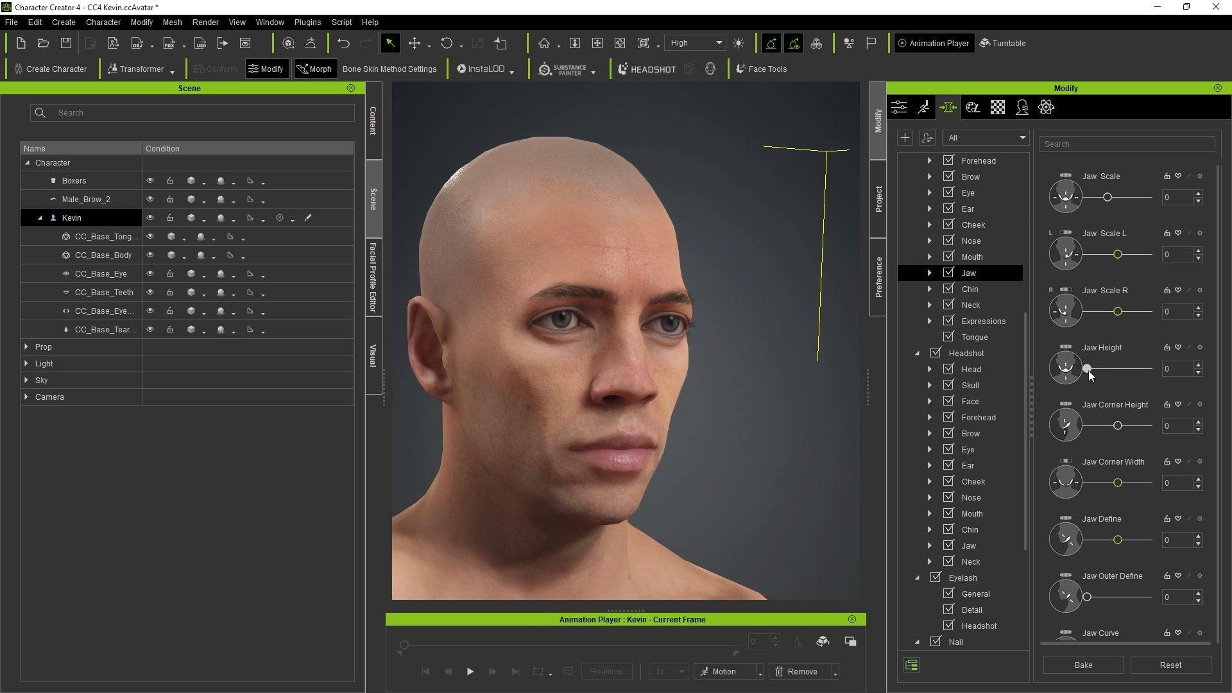
left_click_drag(1088, 371, 1117, 369)
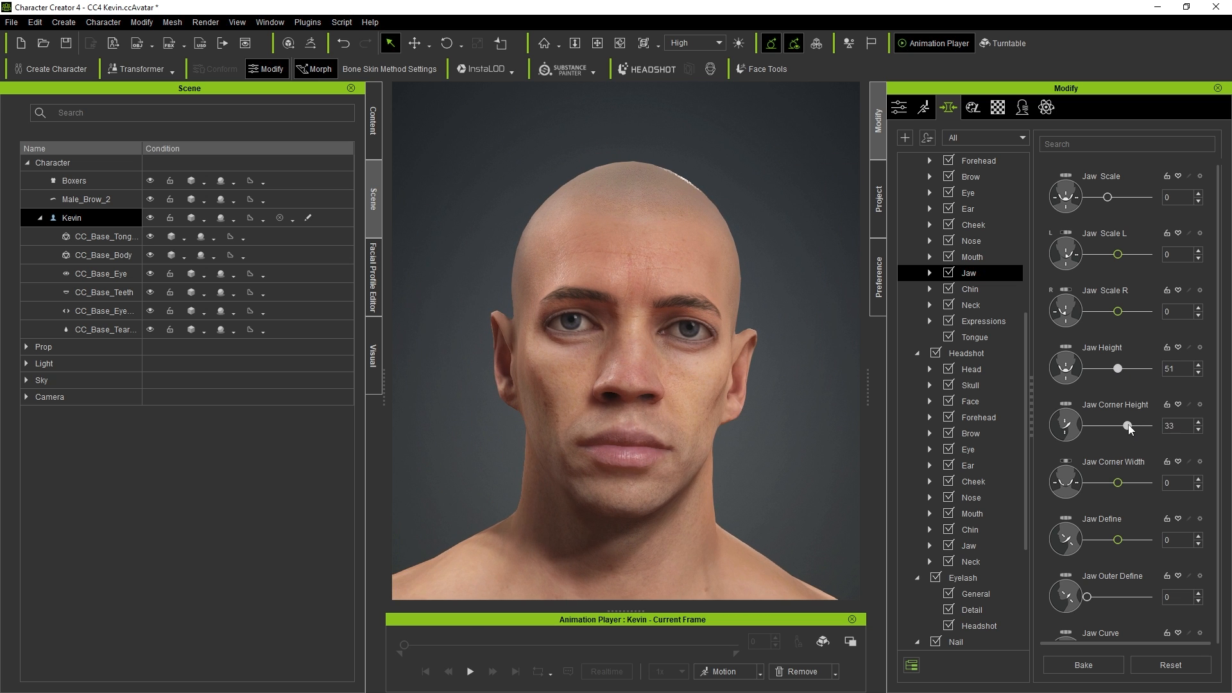
left_click_drag(1129, 429, 1106, 427)
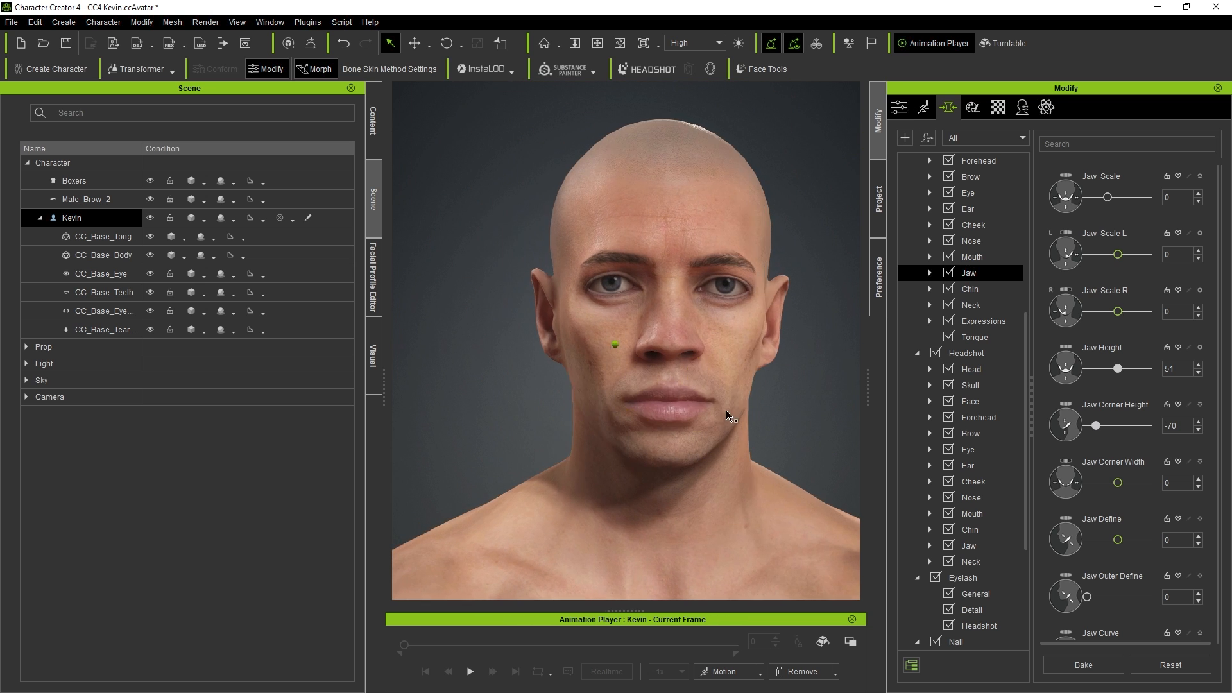
Step: Increase the Cheek Bone Scale morph to 97 on the figure and select the nose
left_click(737, 379)
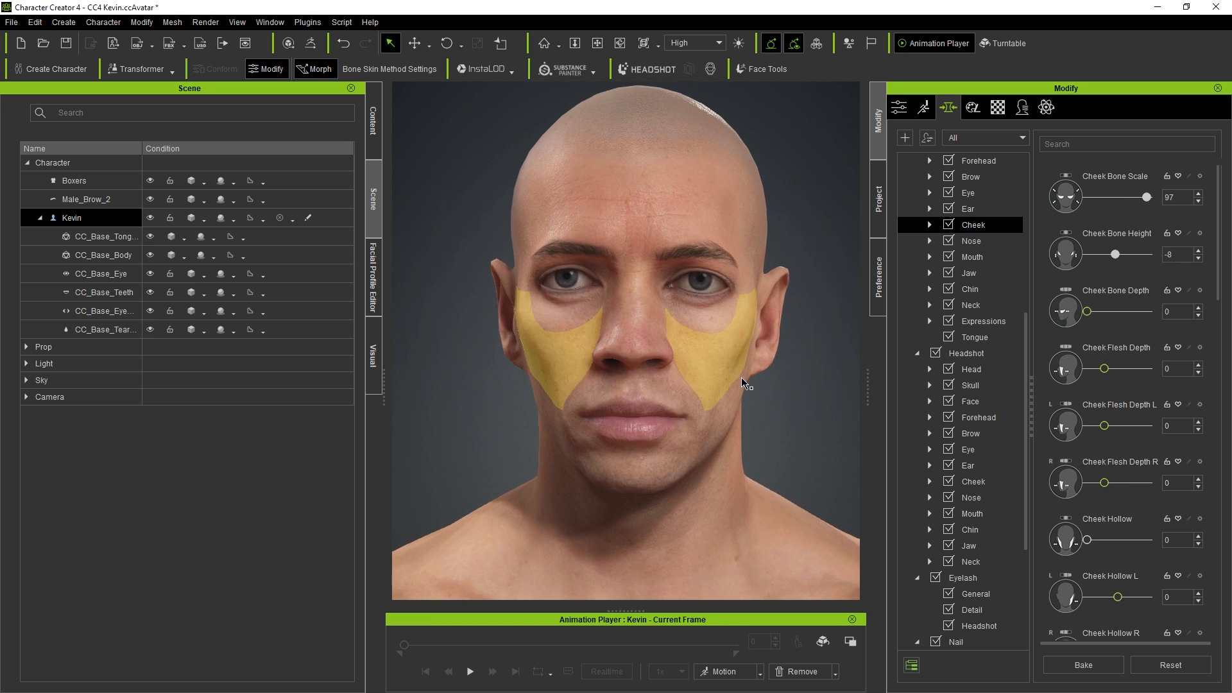
left_click(659, 312)
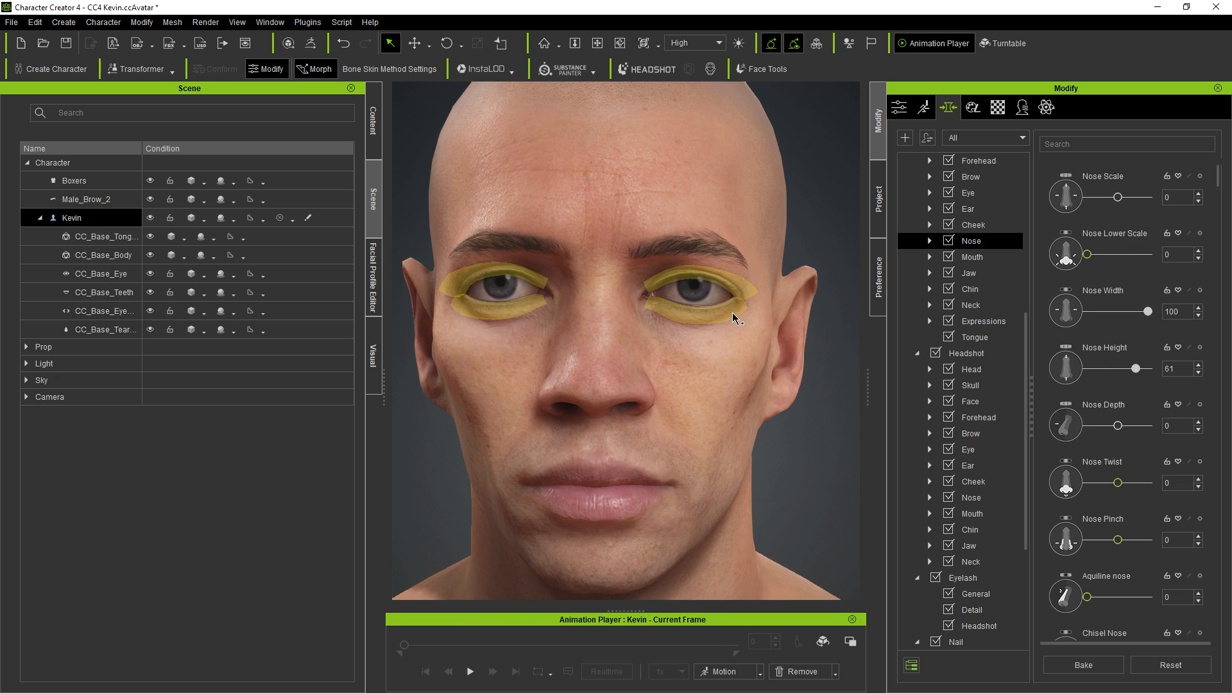
Step: Select the eyes on the figure and list the Type morphs of the Eye category
left_click(699, 313)
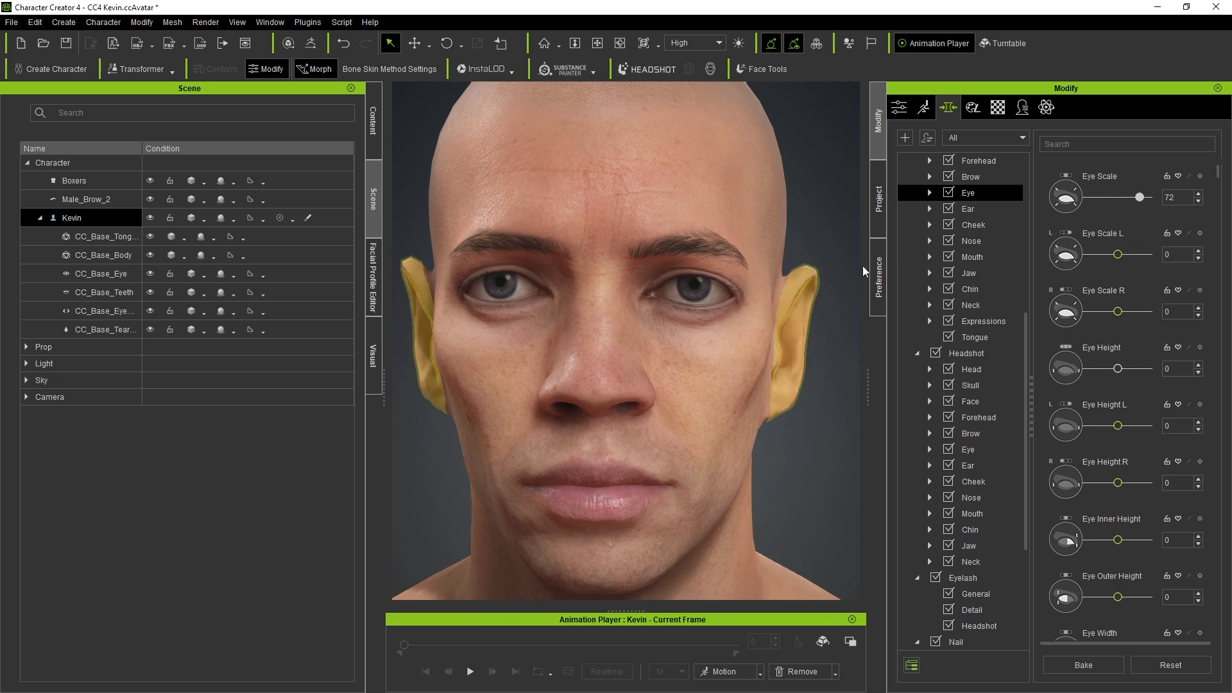
left_click(930, 192)
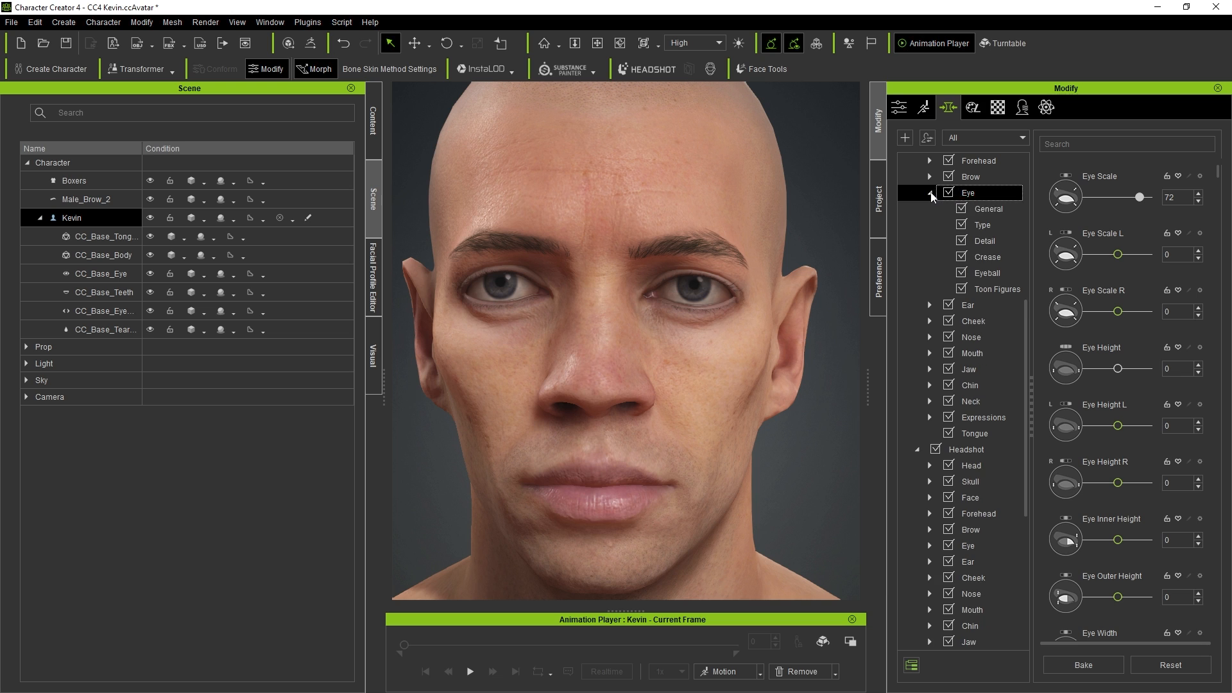
left_click(990, 230)
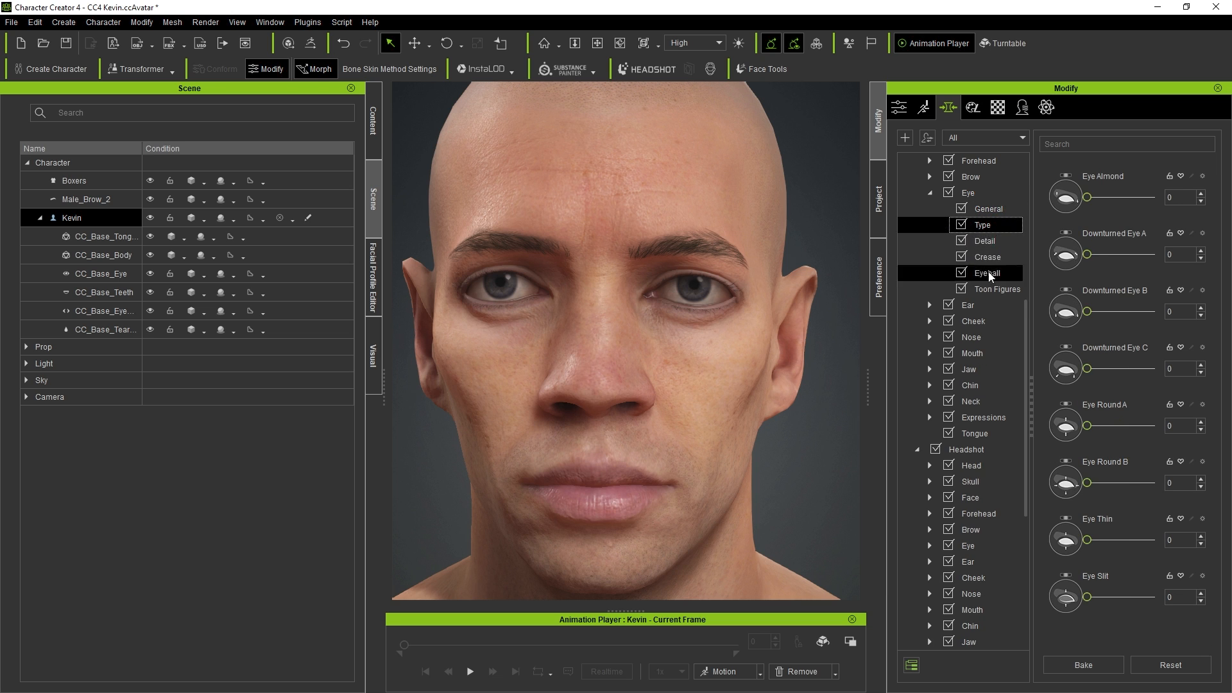
Step: Try the Eye Almond morph at 300
left_click(1086, 197)
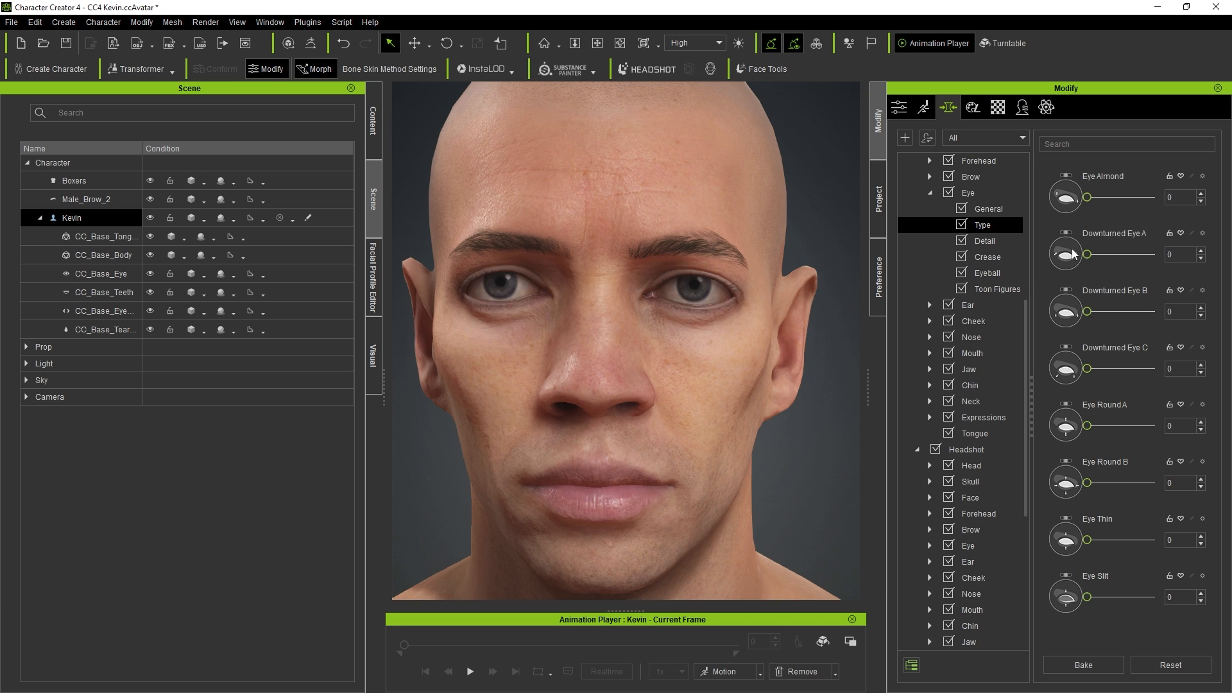
left_click_drag(1094, 199, 1122, 201)
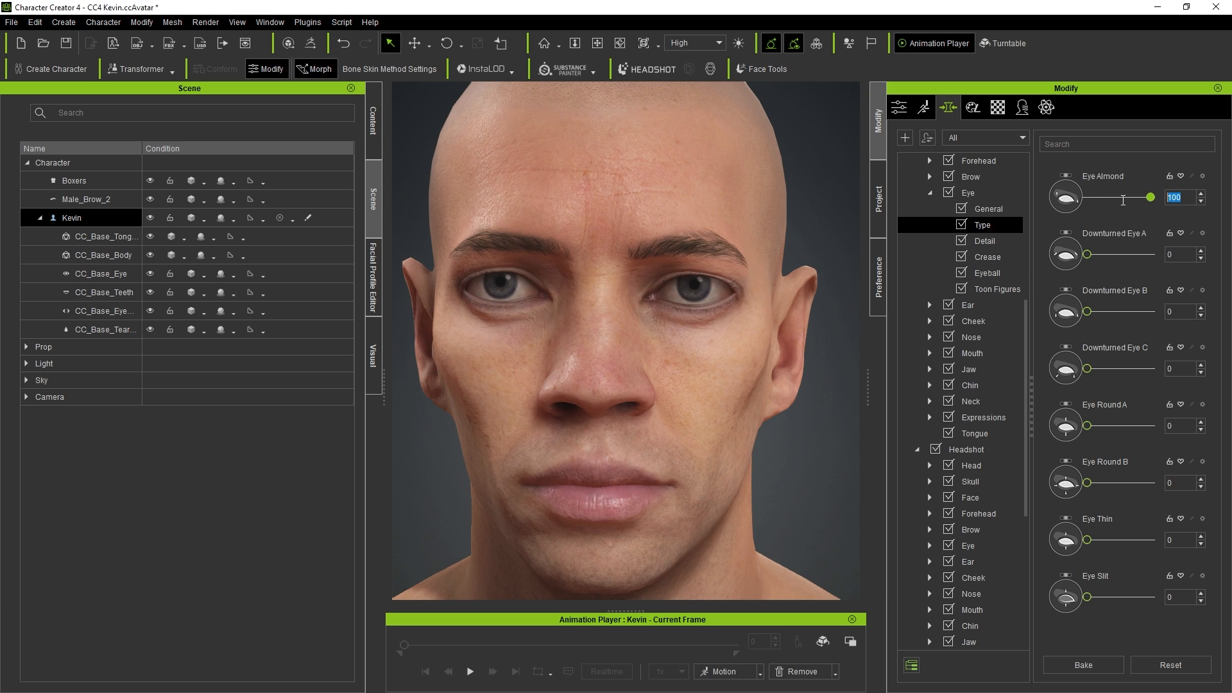
type("300")
key("Return")
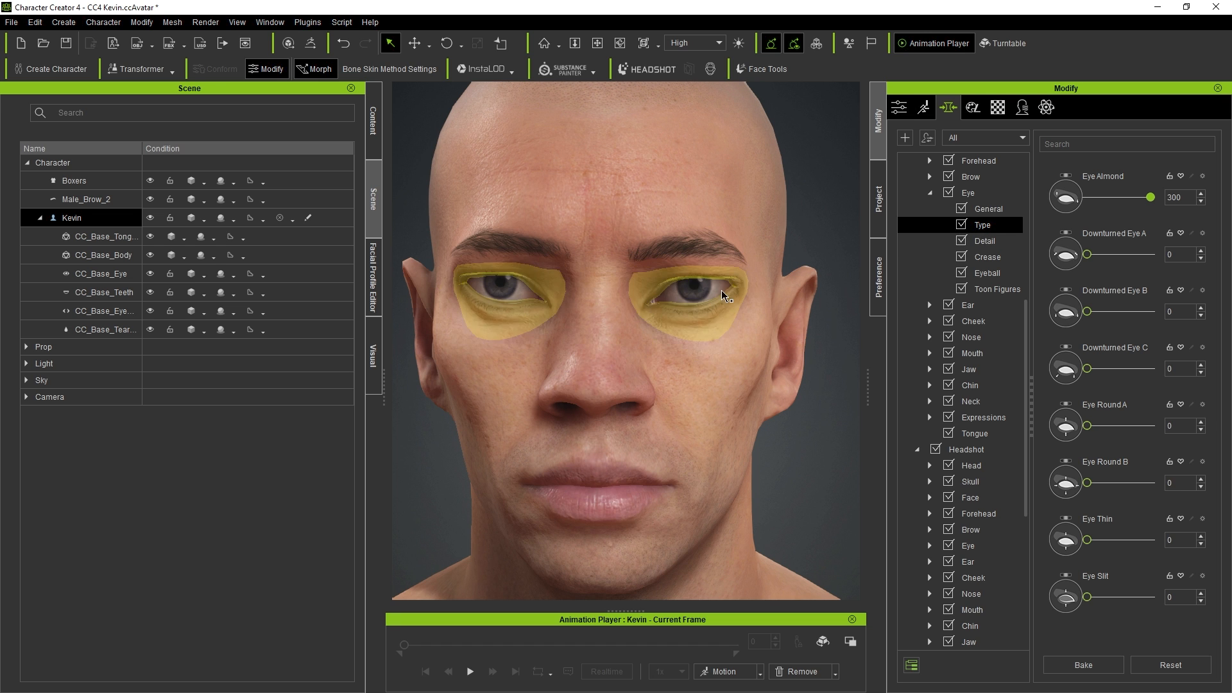
Step: Check the eye shape from an angle and reset the Eye Almond morph to 0
right_click_drag(721, 290, 768, 287)
left_click_drag(1184, 198, 1134, 202)
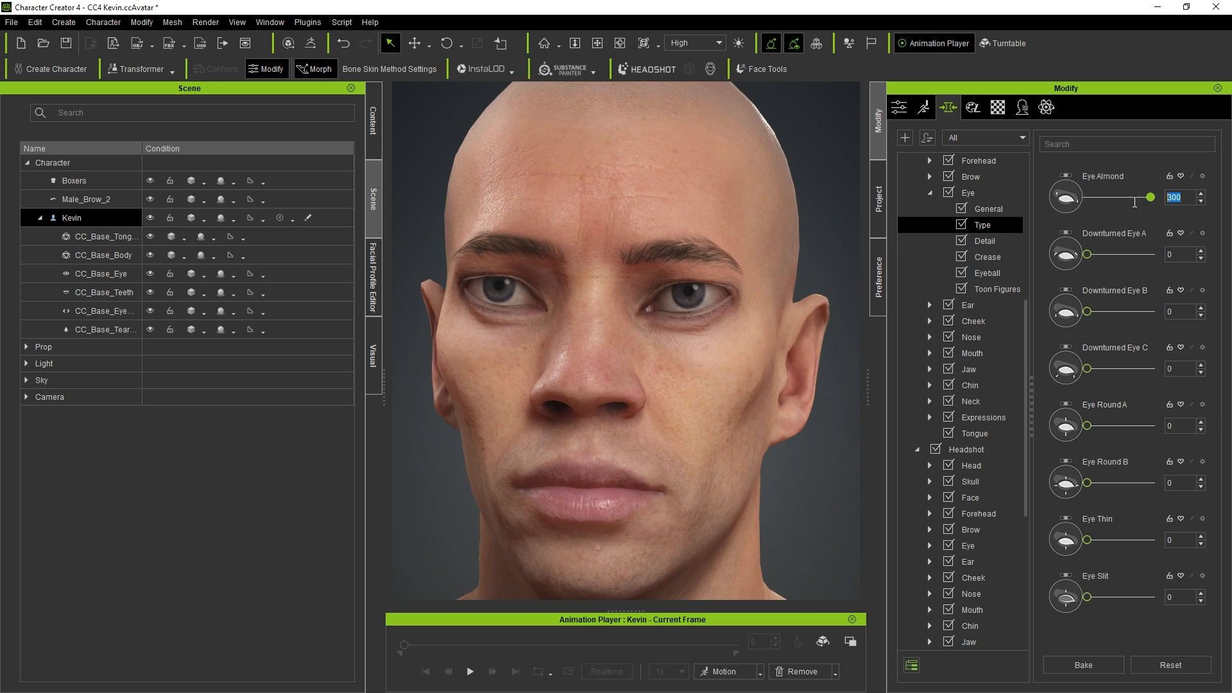
type("0")
key("Return")
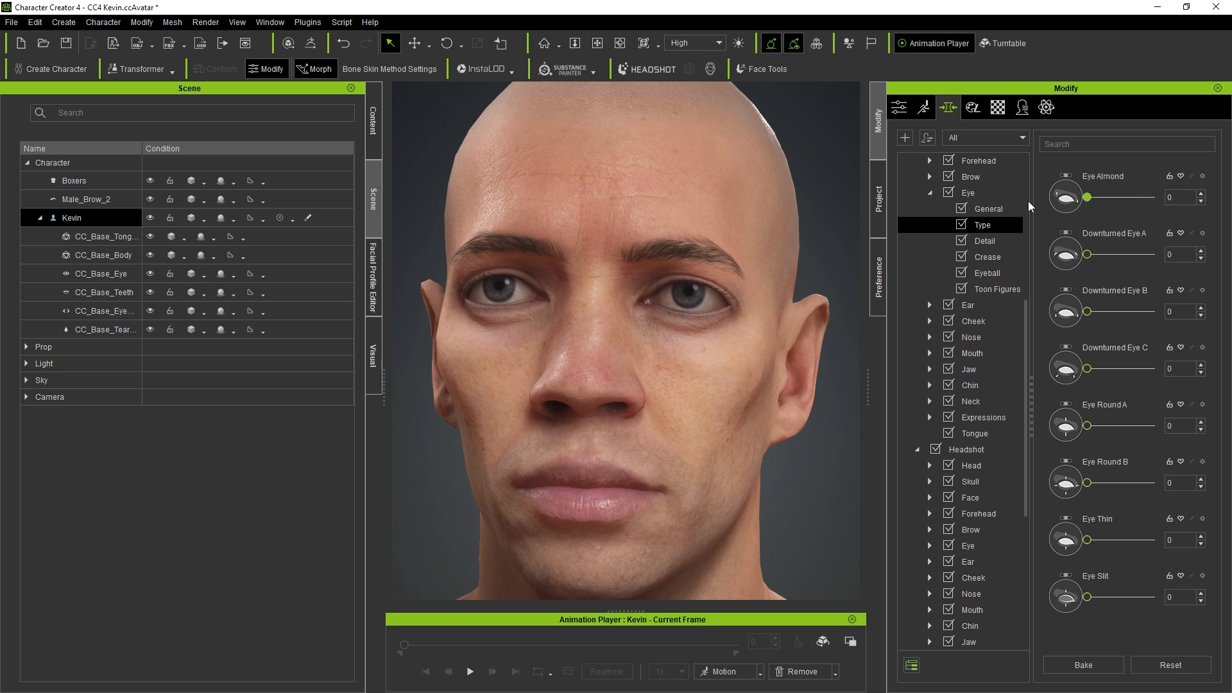
Step: Select the nose on the figure and set the Nose Ridge Upper De... morph directly below Nose Ridge Define to 73
key("f")
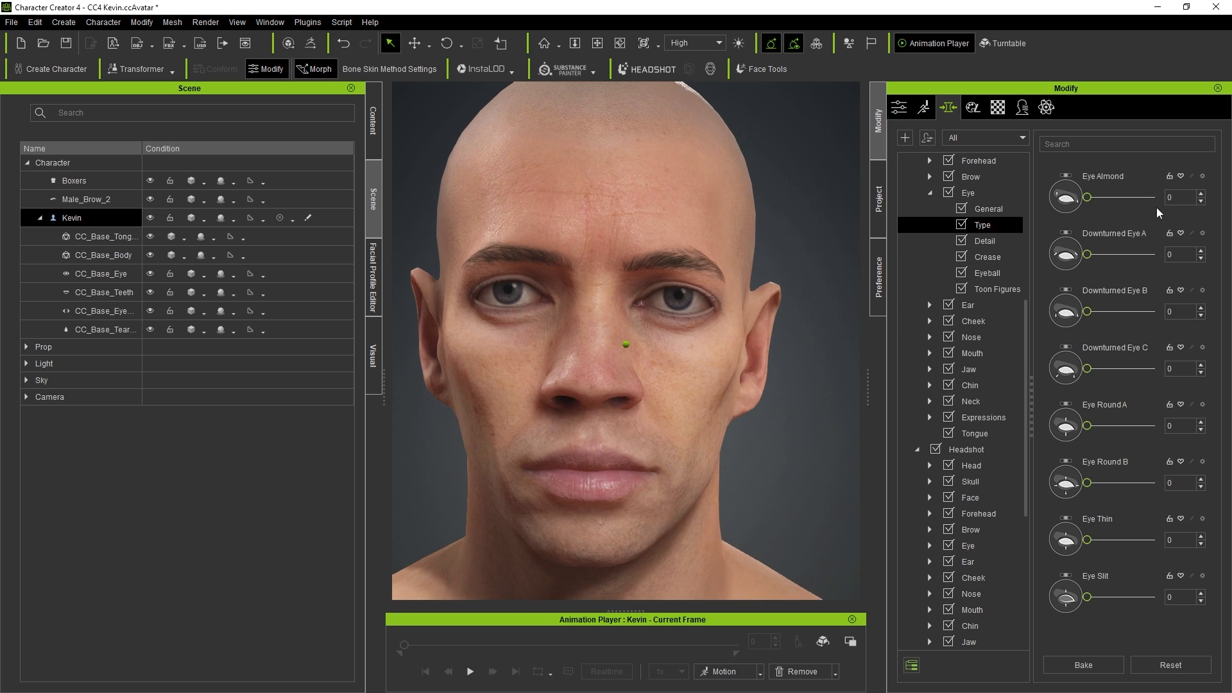
left_click(591, 323)
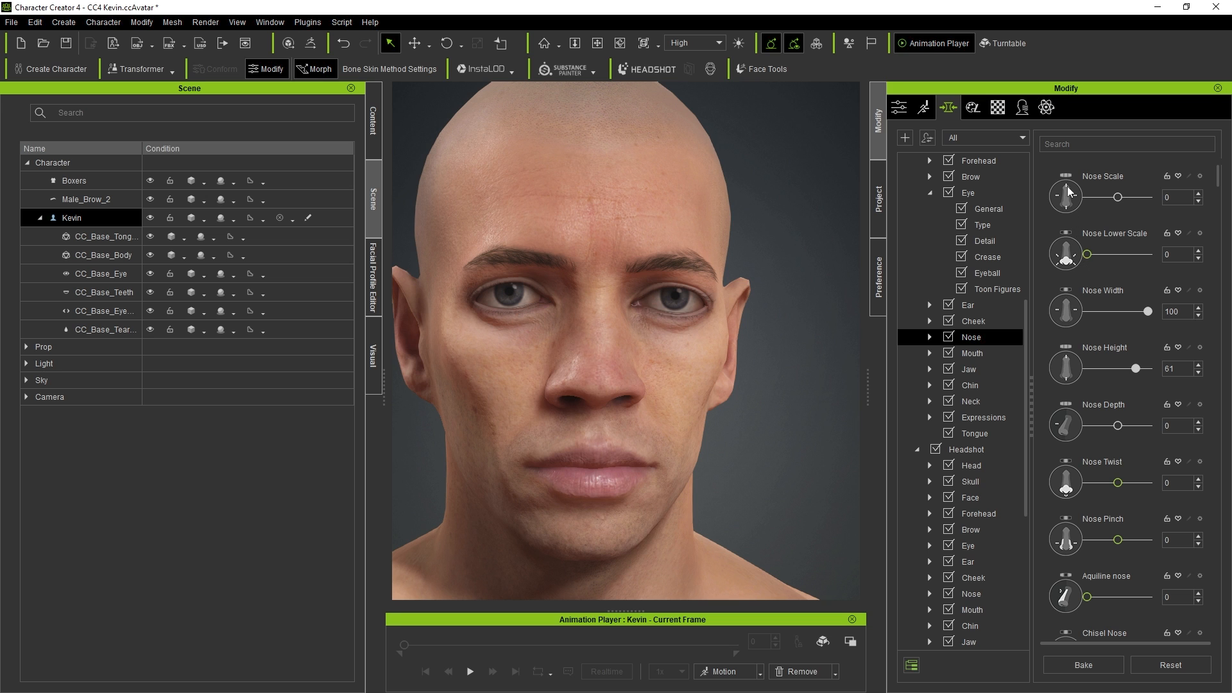
scroll(1057, 271, "down", 10)
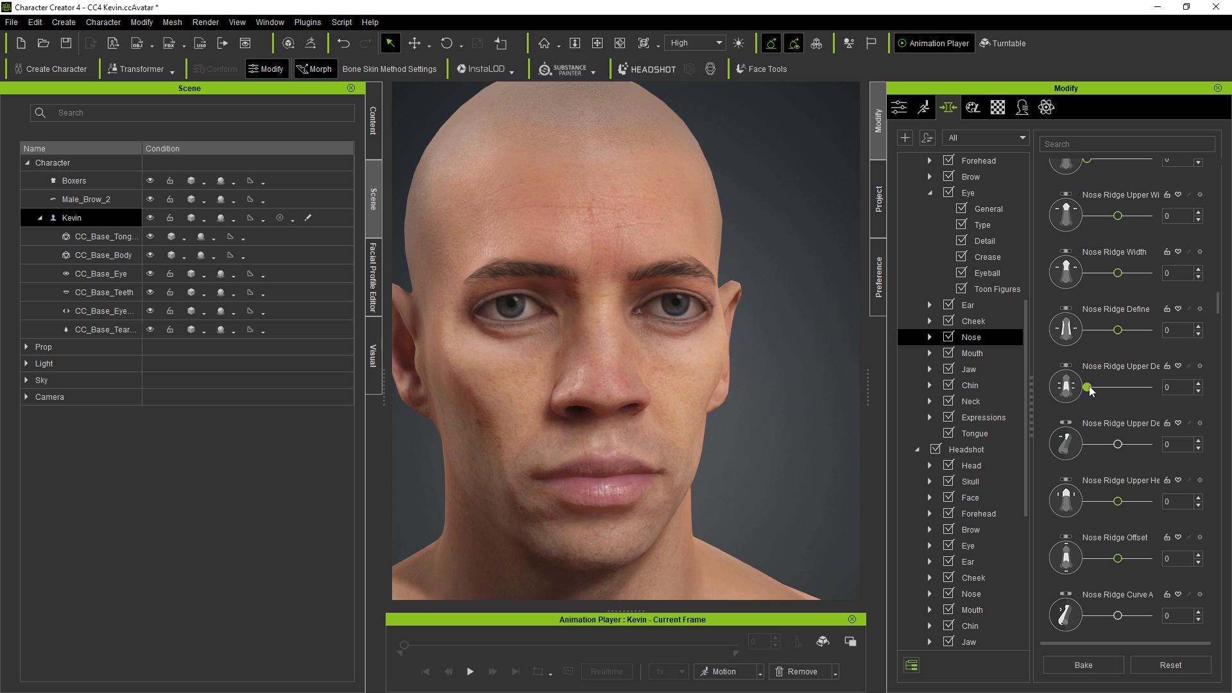
left_click_drag(1089, 388, 1188, 387)
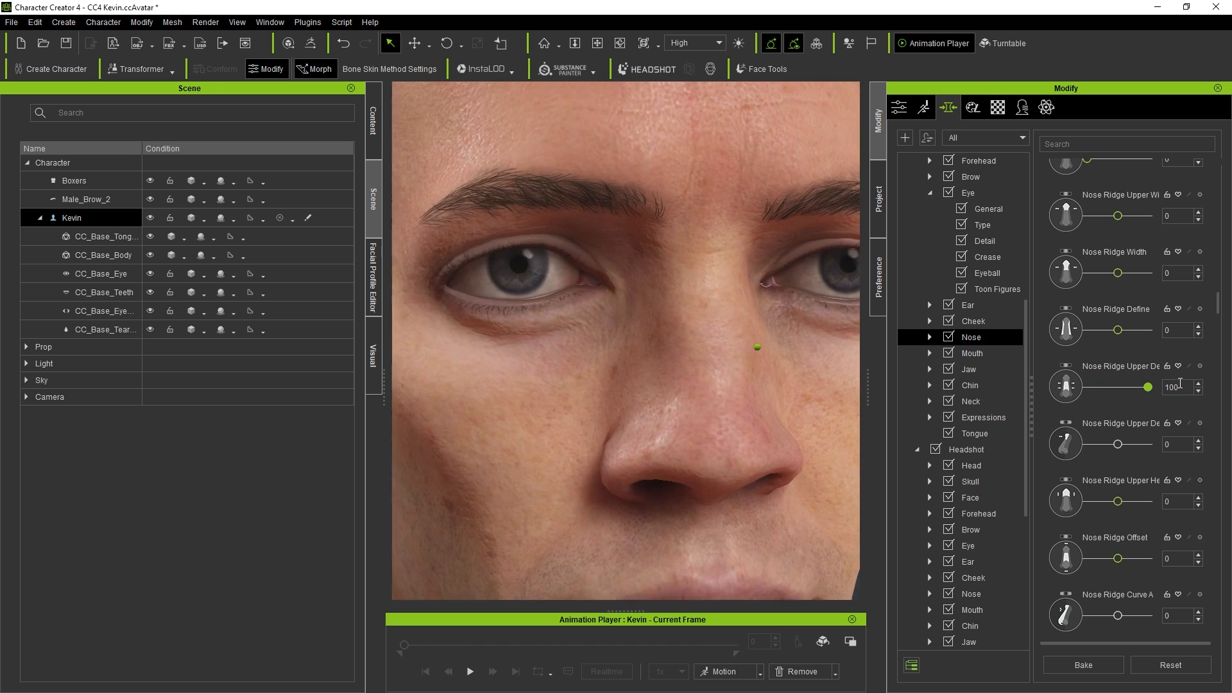
left_click_drag(1131, 387, 1020, 387)
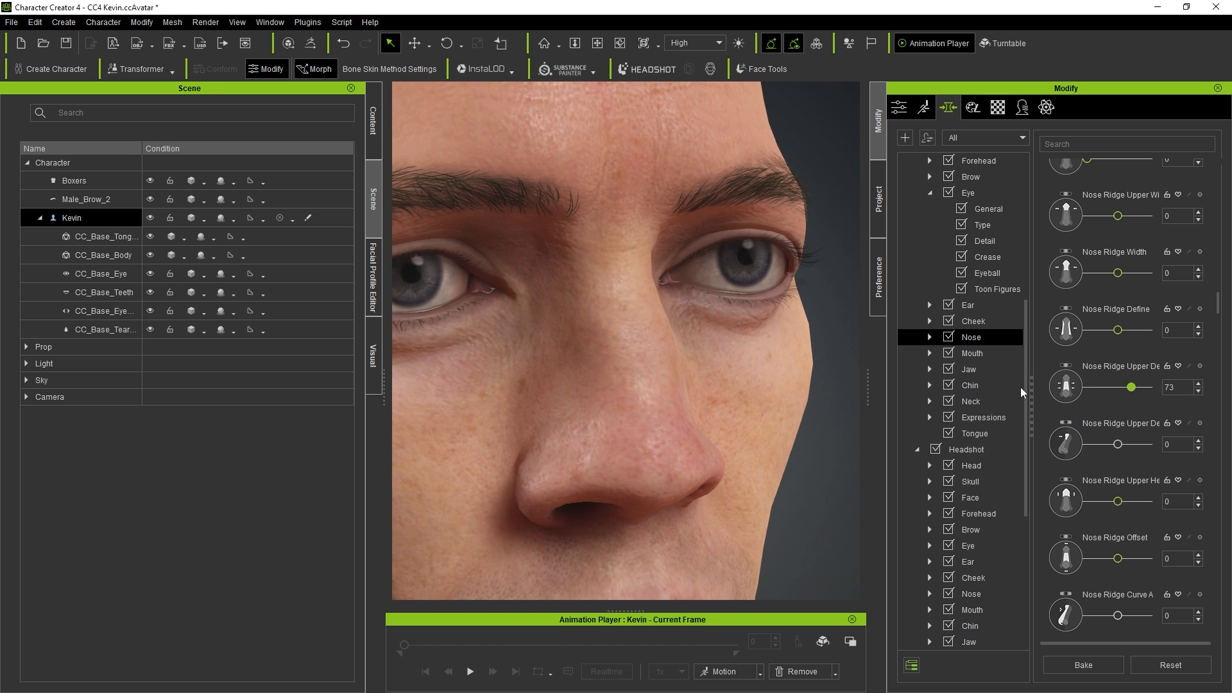
scroll(788, 460, "down", 10)
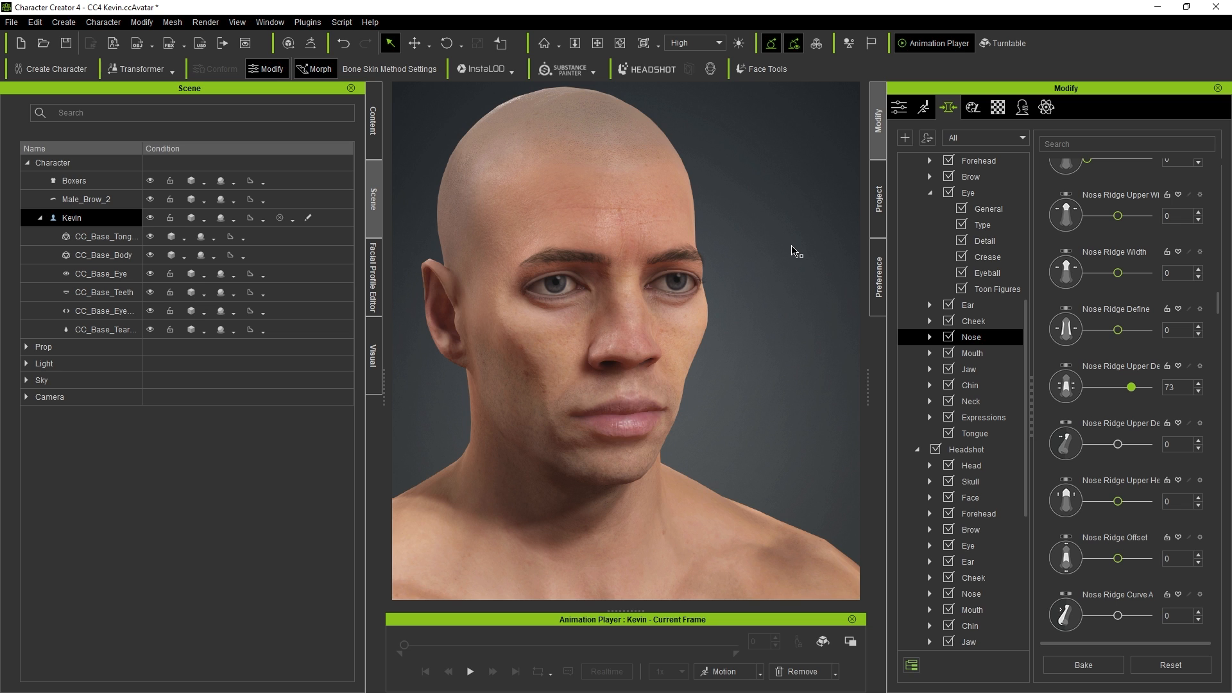
Step: Select the materials Std_Skin_Head through Std_Skin_Leg and set their Base Color texture strength to 0
left_click(1004, 112)
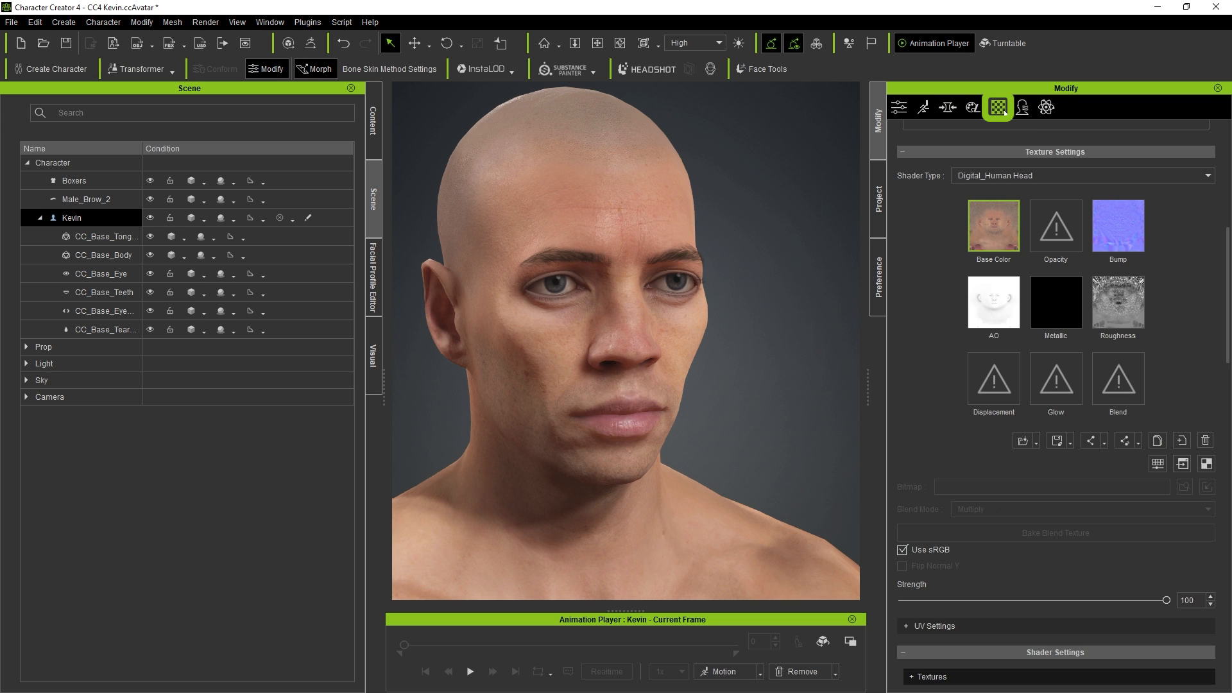
scroll(991, 273, "up", 6)
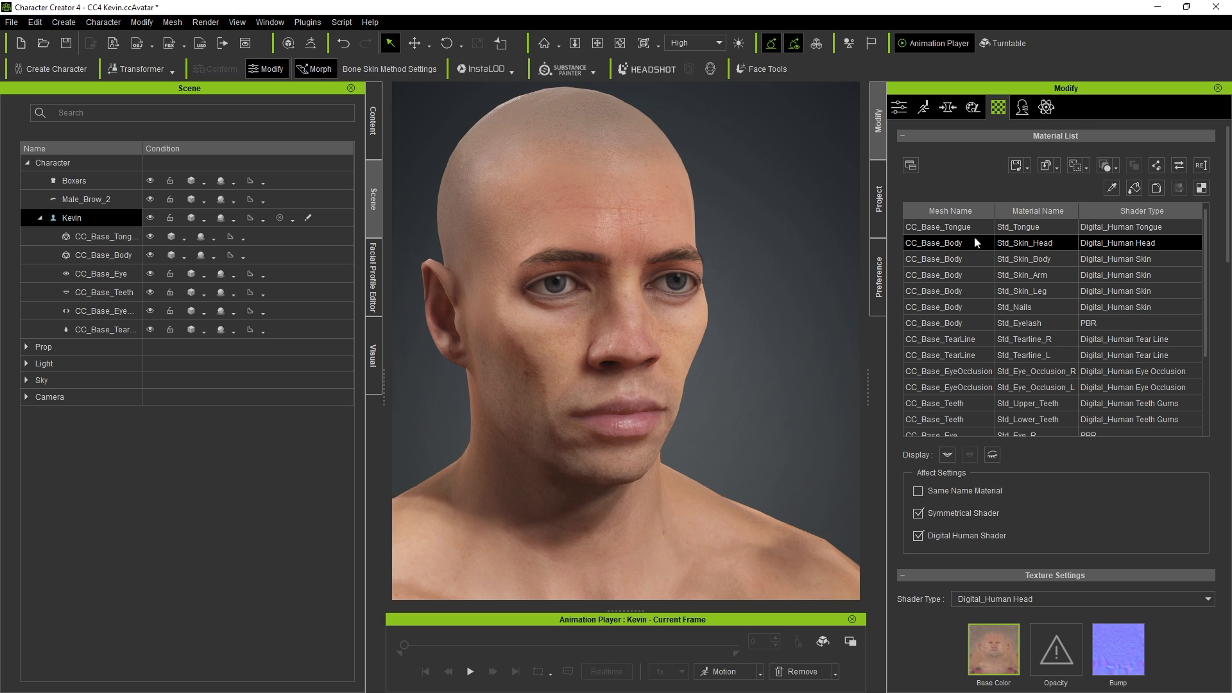
left_click(980, 286, "shift")
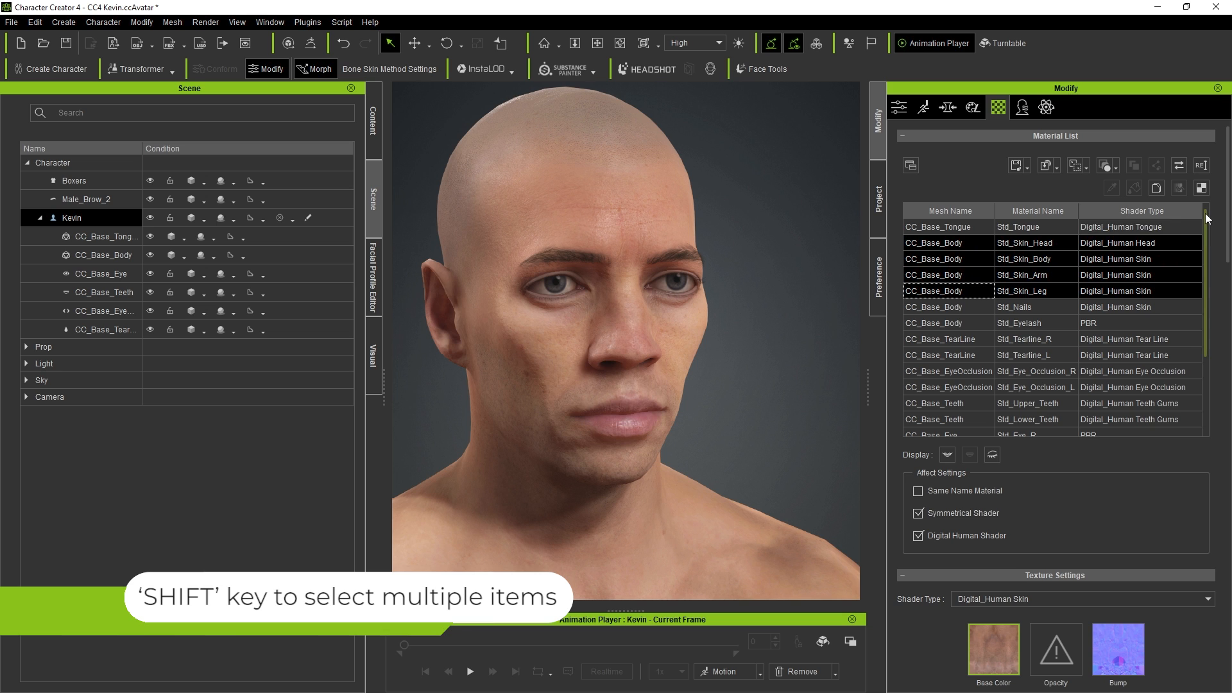
scroll(1204, 213, "down", 1)
scroll(1228, 248, "down", 5)
scroll(1210, 301, "down", 10)
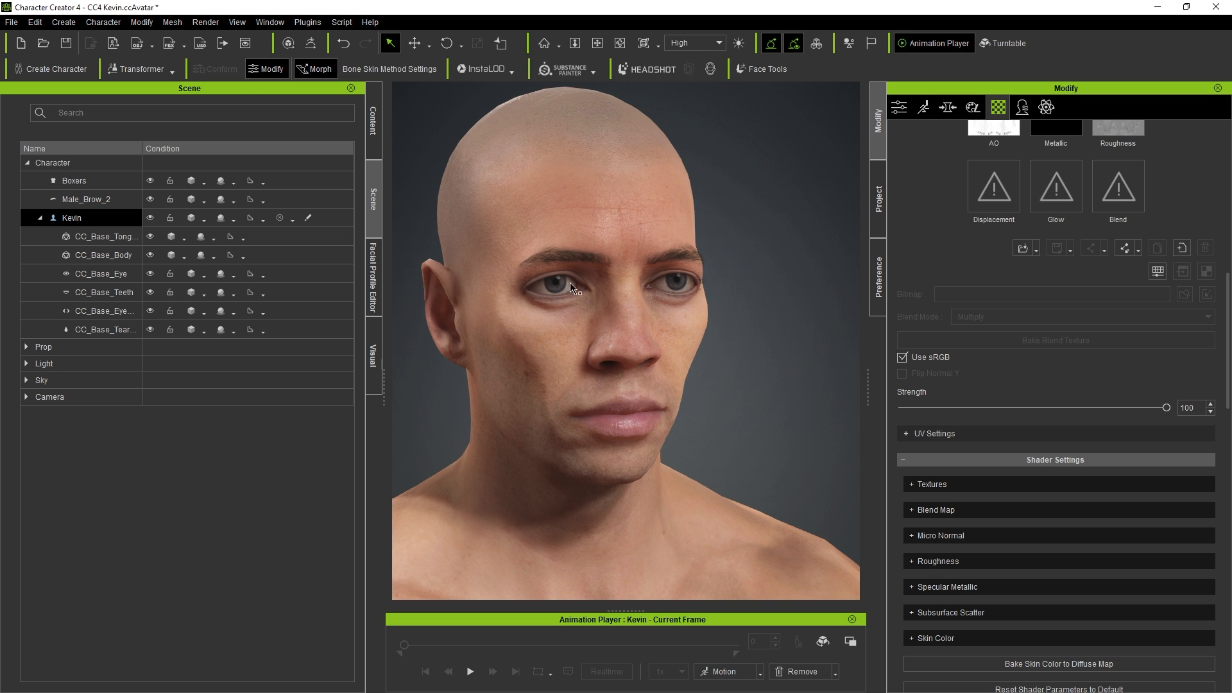
left_click_drag(1072, 410, 883, 422)
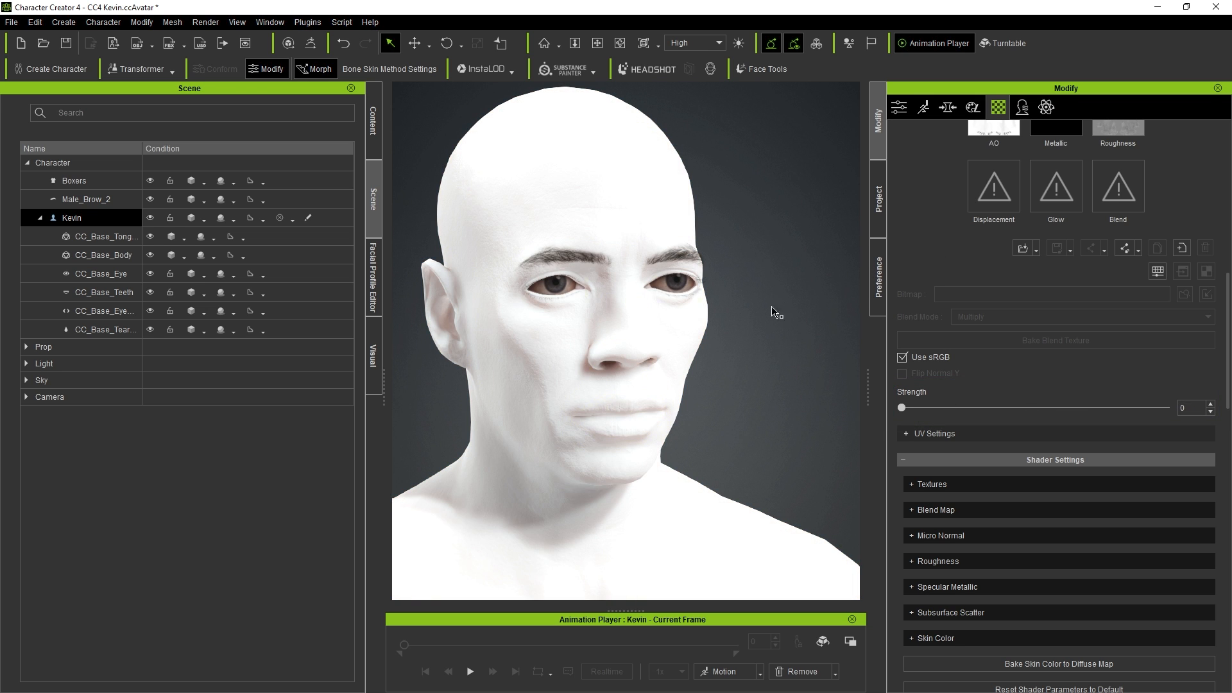
Step: Set the Diffuse Color of the selected skin materials to dark gray #2b2b2b
scroll(720, 352, "down", 6)
scroll(634, 331, "up", 8)
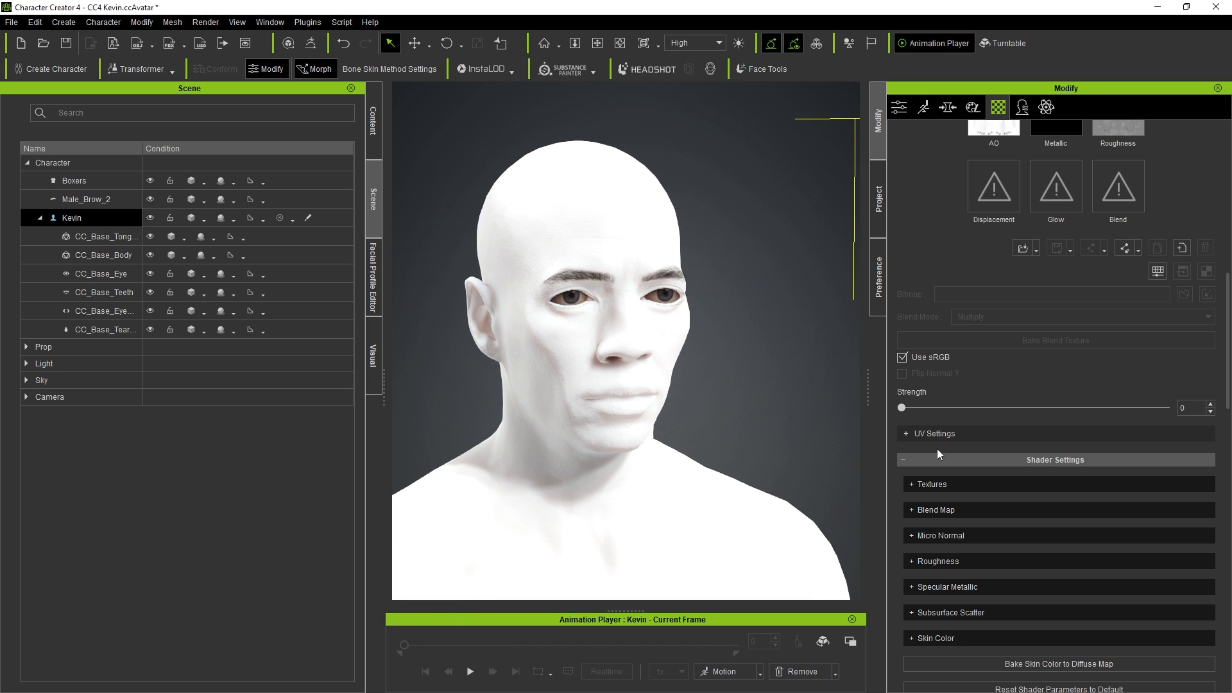
scroll(937, 450, "up", 3)
scroll(941, 438, "down", 11)
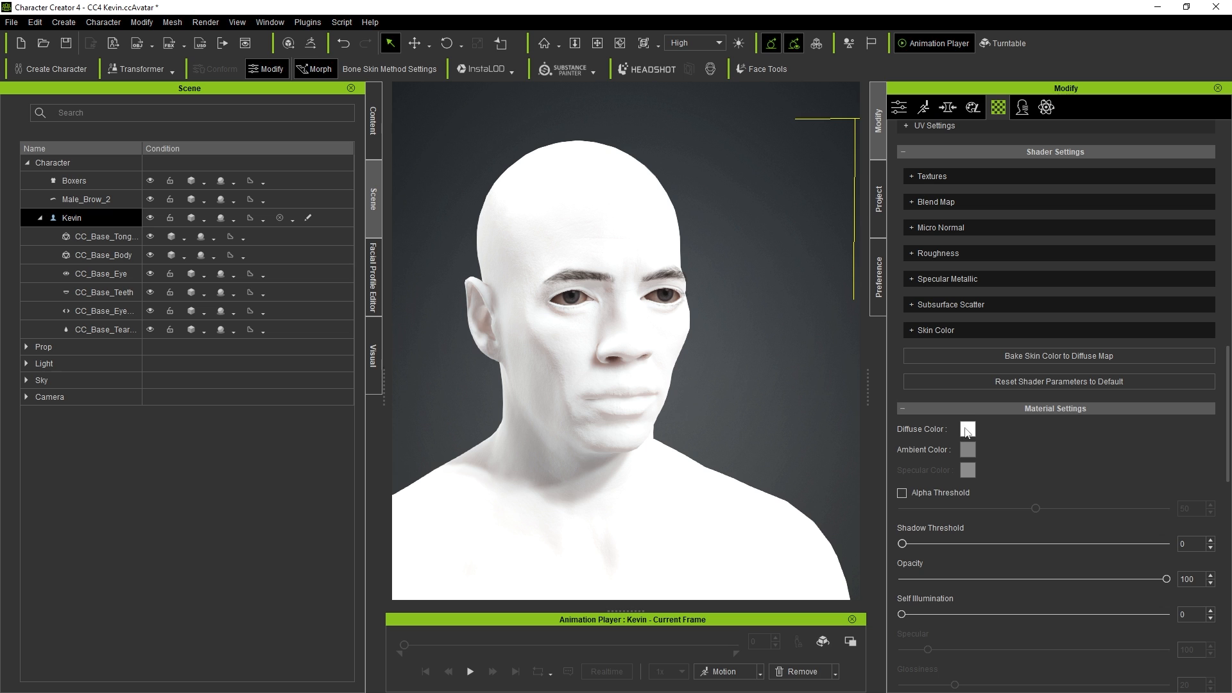
left_click(968, 429)
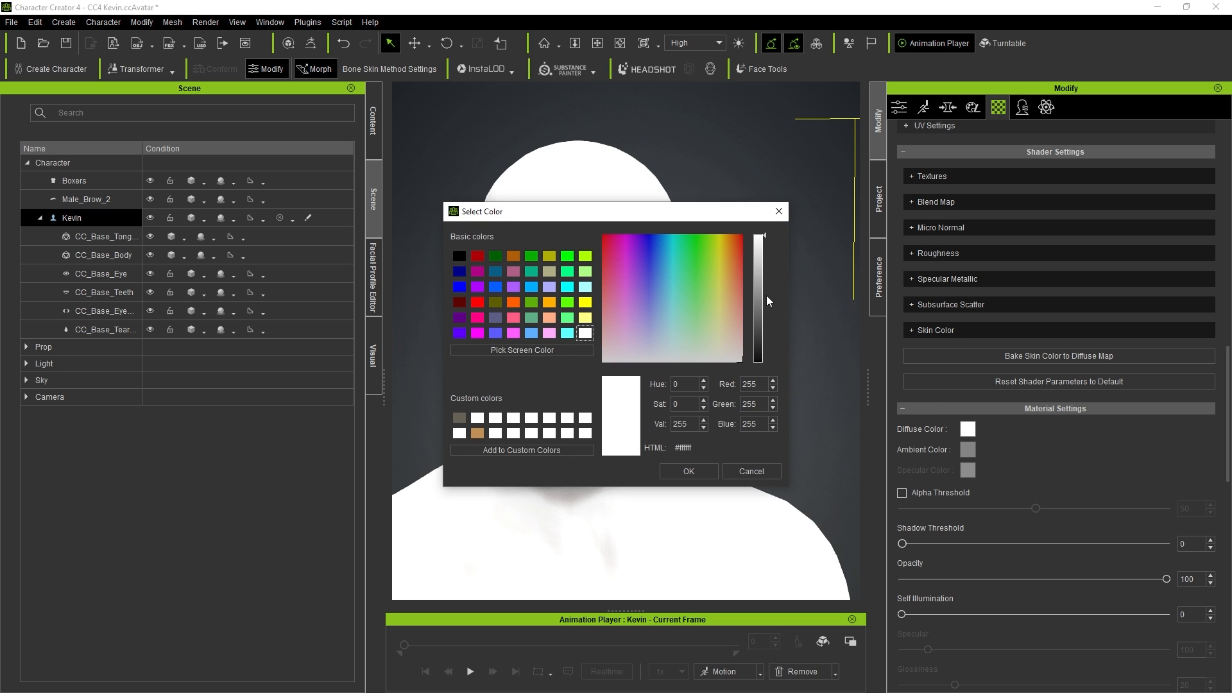
left_click_drag(766, 295, 761, 340)
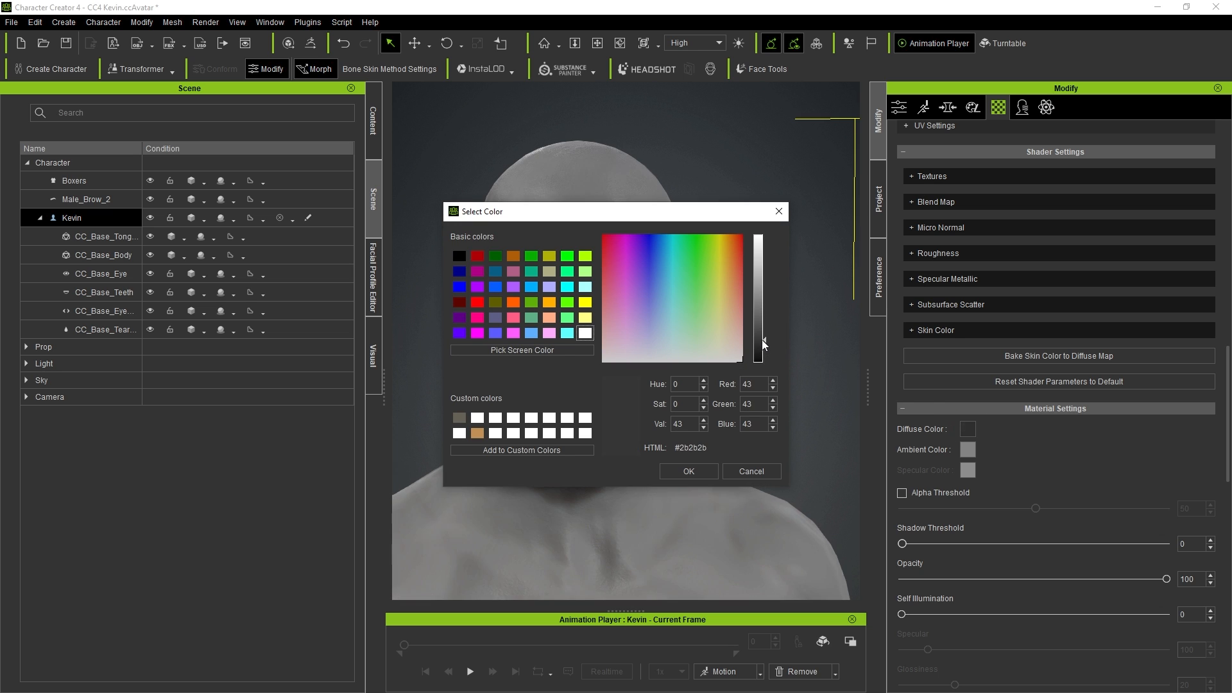
left_click(689, 471)
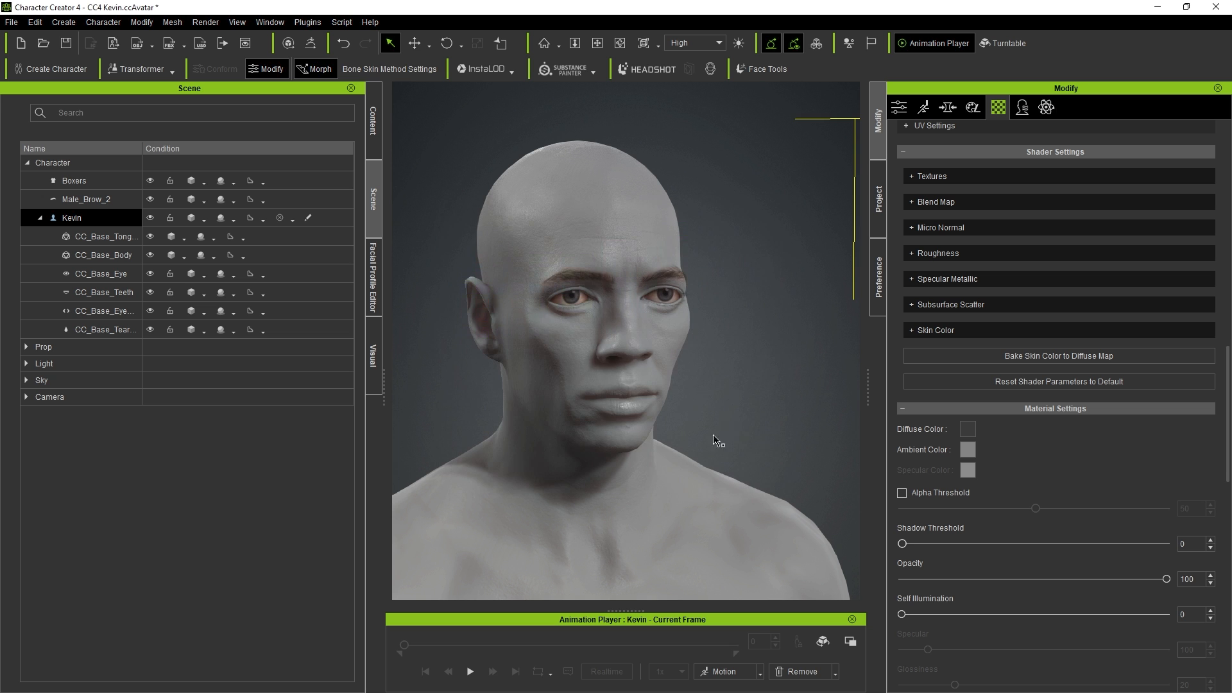
Step: Return to the nose morphs and set the two consecutive Nose Ridge Upper De... morphs to 71 and 100
right_click_drag(736, 338, 530, 338)
right_click_drag(587, 254, 850, 320)
scroll(789, 351, "up", 4)
scroll(789, 352, "up", 1)
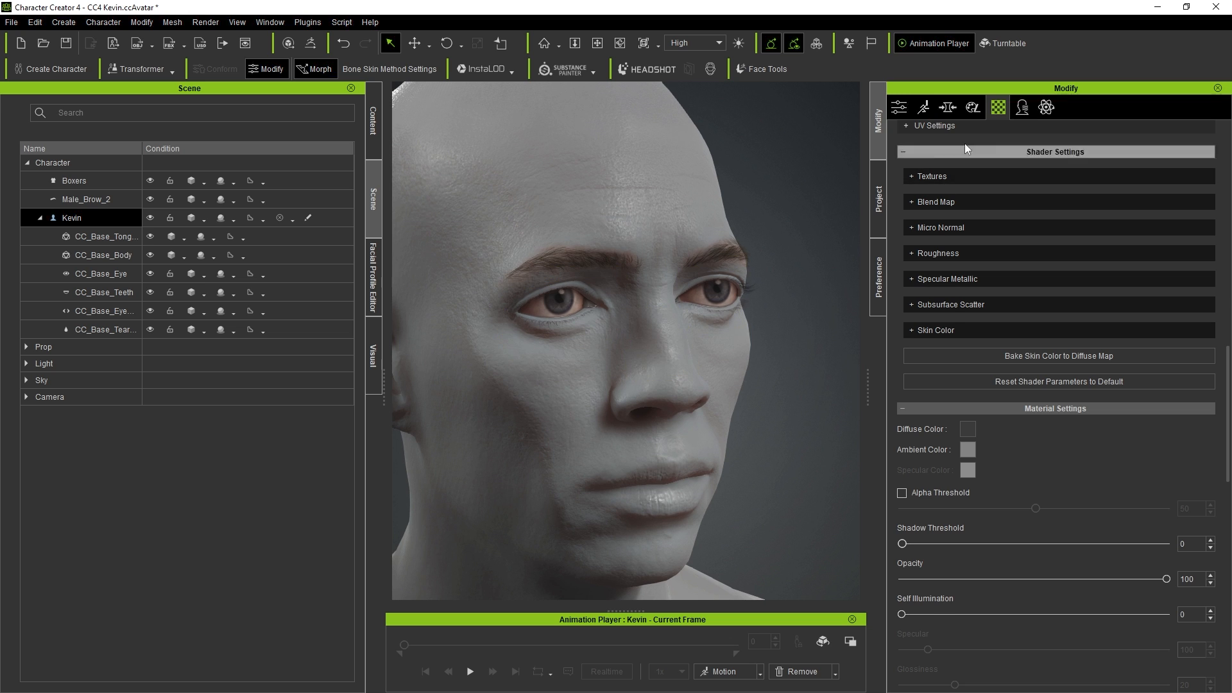
left_click(946, 107)
scroll(689, 385, "up", 4)
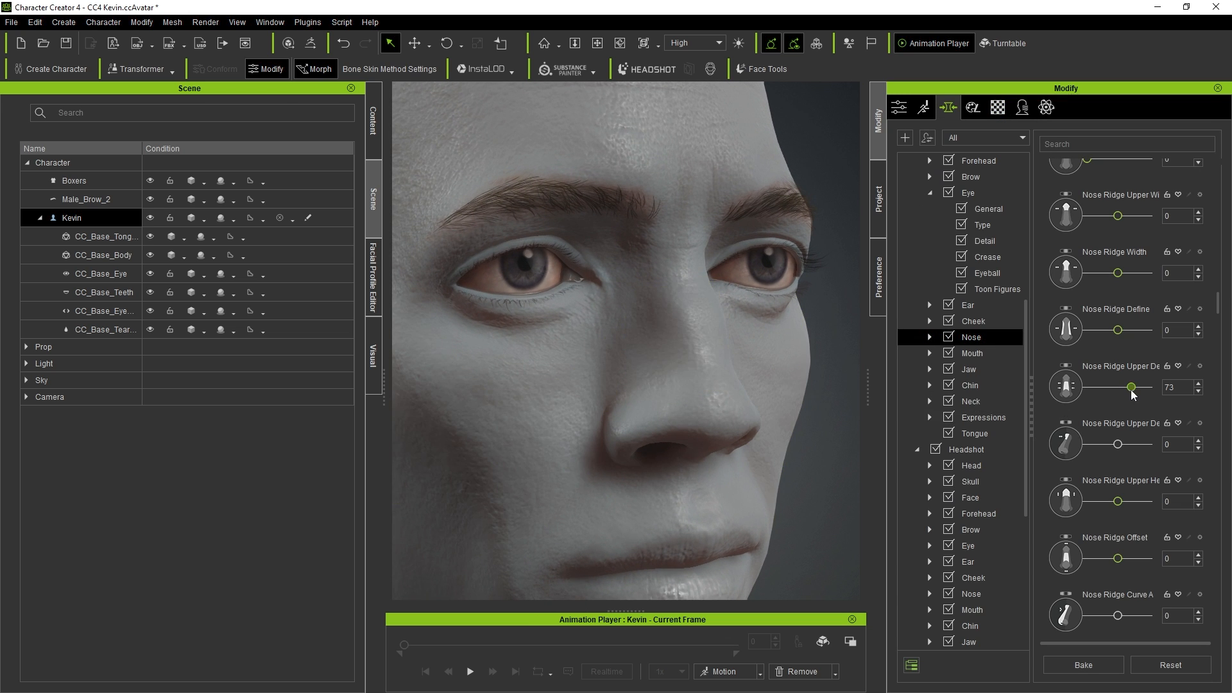
mouse_move(1132, 394)
left_mouse_down()
mouse_move(1143, 391)
mouse_move(1100, 392)
mouse_move(1132, 393)
left_mouse_up()
mouse_move(1120, 448)
left_mouse_down()
mouse_move(1152, 442)
mouse_move(1130, 448)
left_mouse_up()
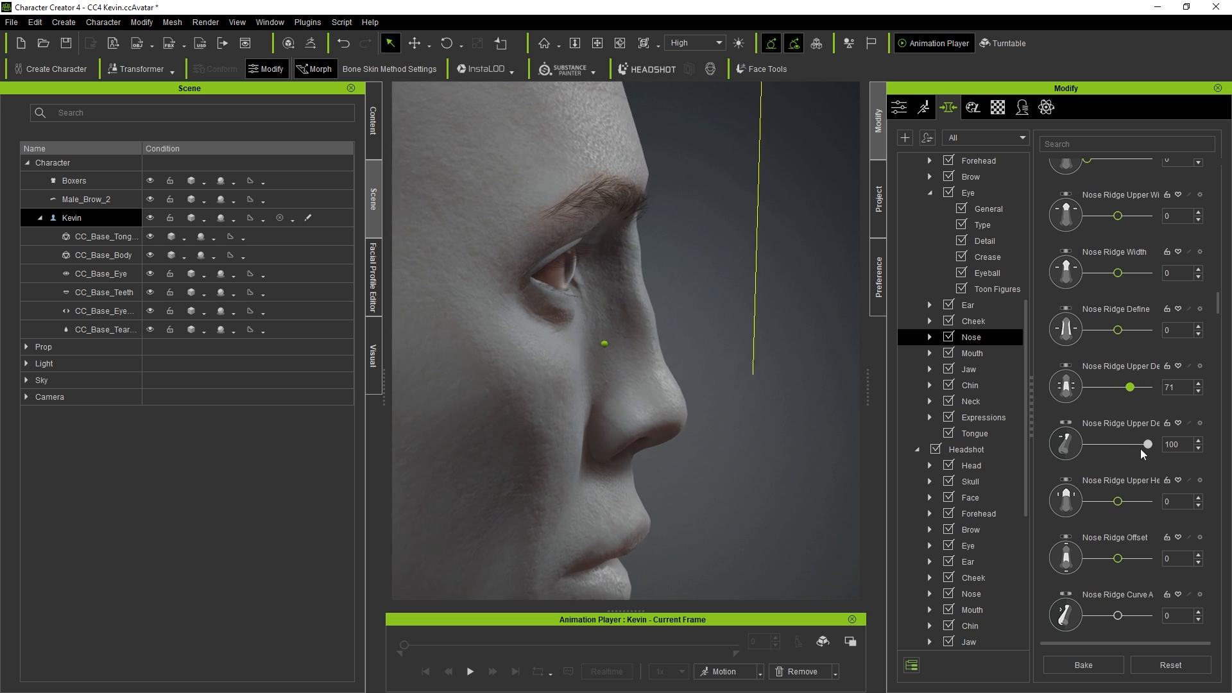
Step: Set the Nose Ridge Curve A morph to 64 and the Nose Tip Height morph to 10
left_click_drag(631, 361, 673, 385)
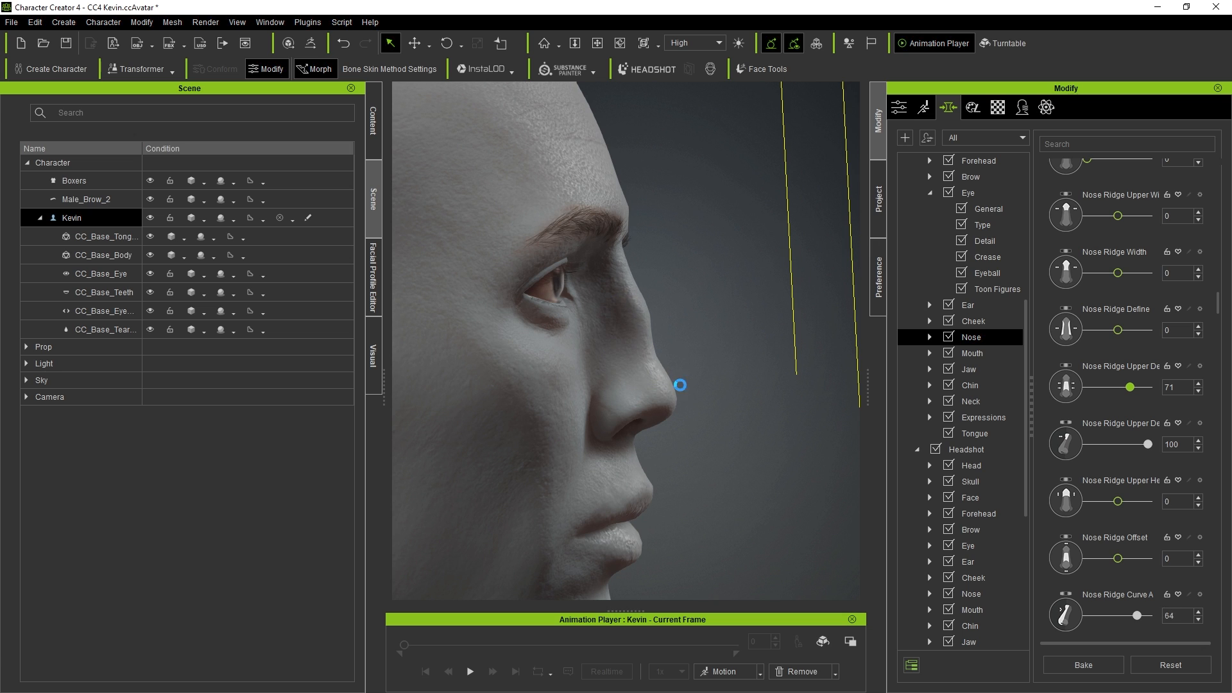
scroll(1045, 588, "down", 3)
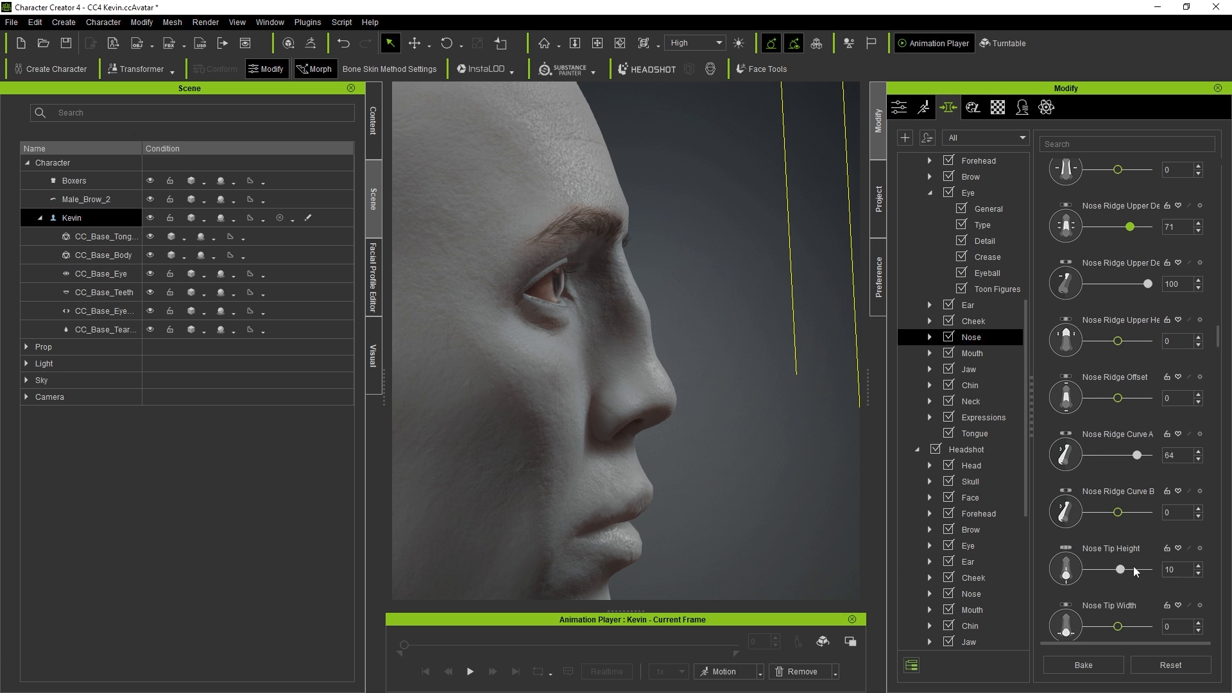
left_click_drag(1134, 569, 1120, 568)
scroll(1046, 572, "down", 1)
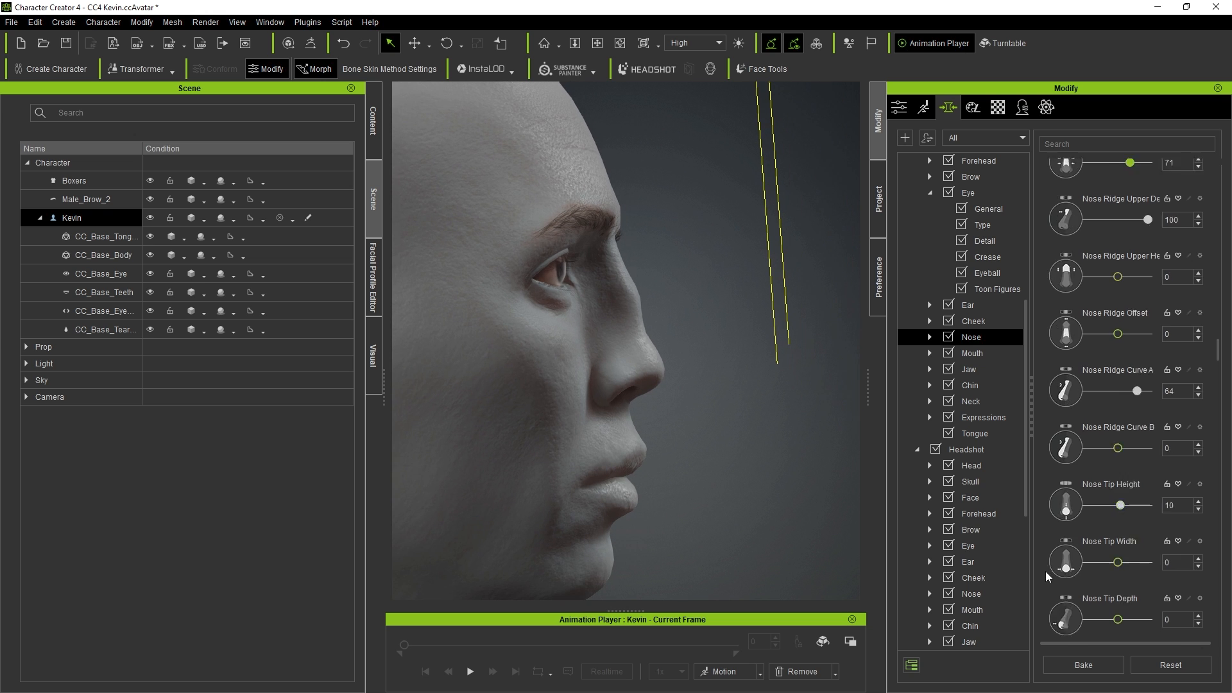
Step: Set the Nostril Width morph to -47
scroll(1045, 571, "down", 5)
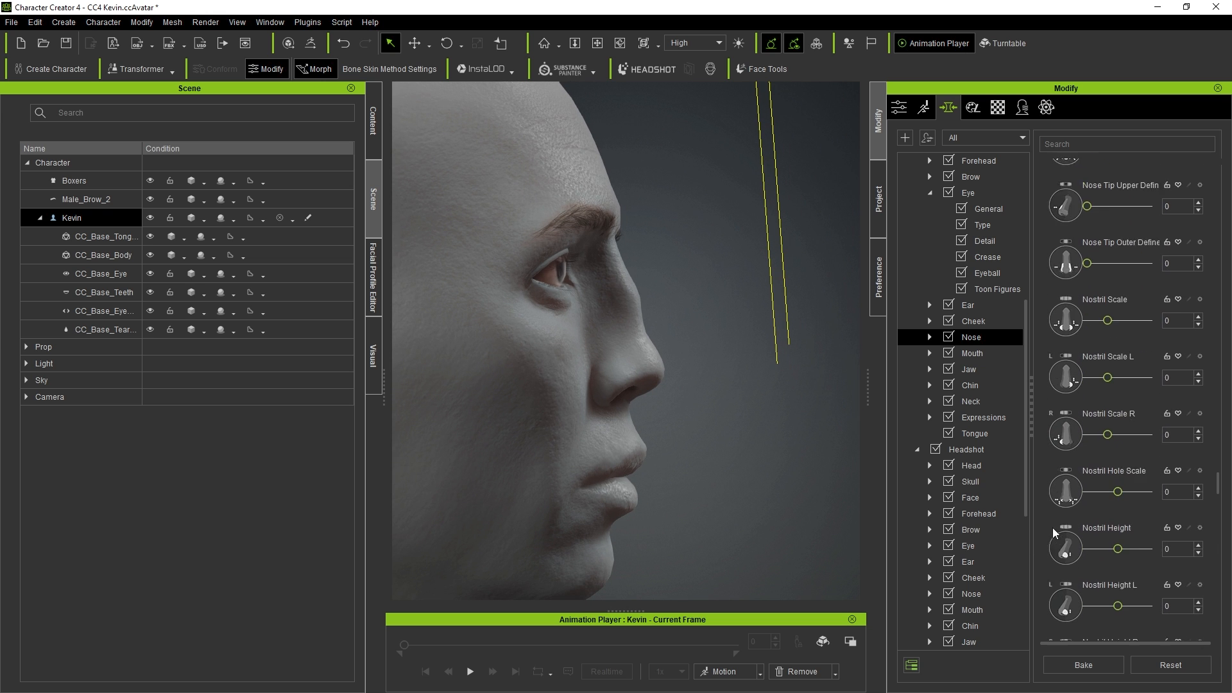
scroll(1052, 527, "down", 4)
left_click_drag(1108, 469, 1088, 463)
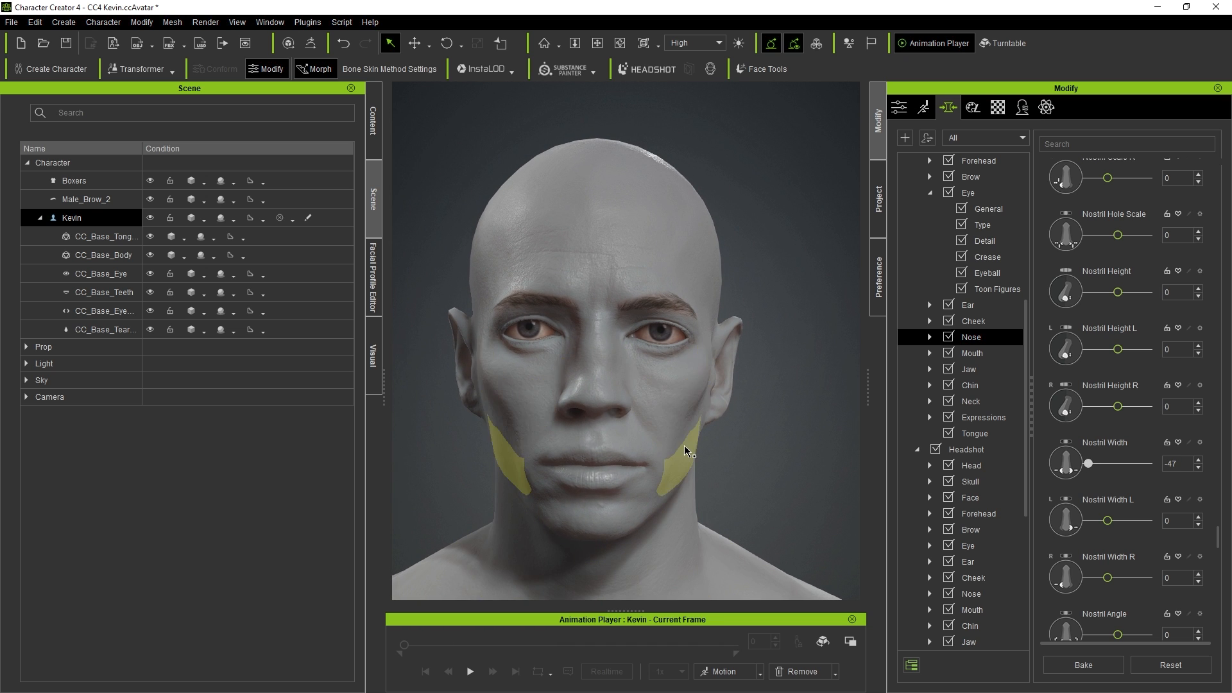
Step: Select the cheeks on the figure and examine the gray head from several angles and the body from farther away
left_click(684, 445)
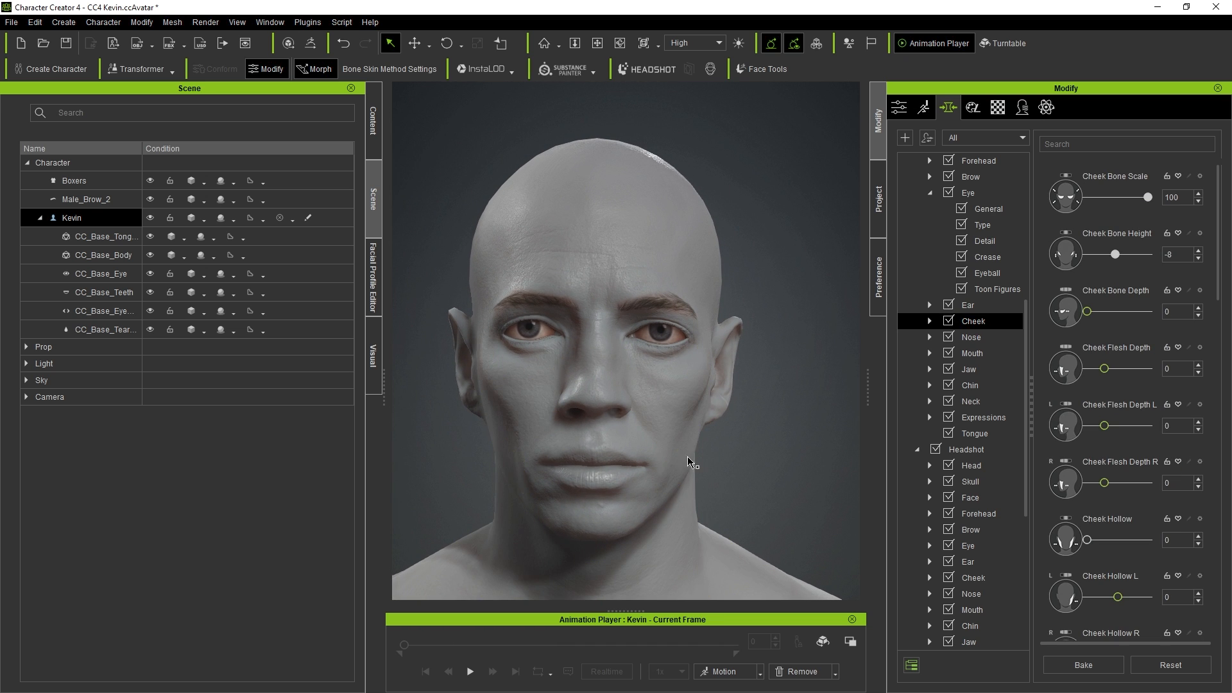
scroll(689, 437, "down", 2)
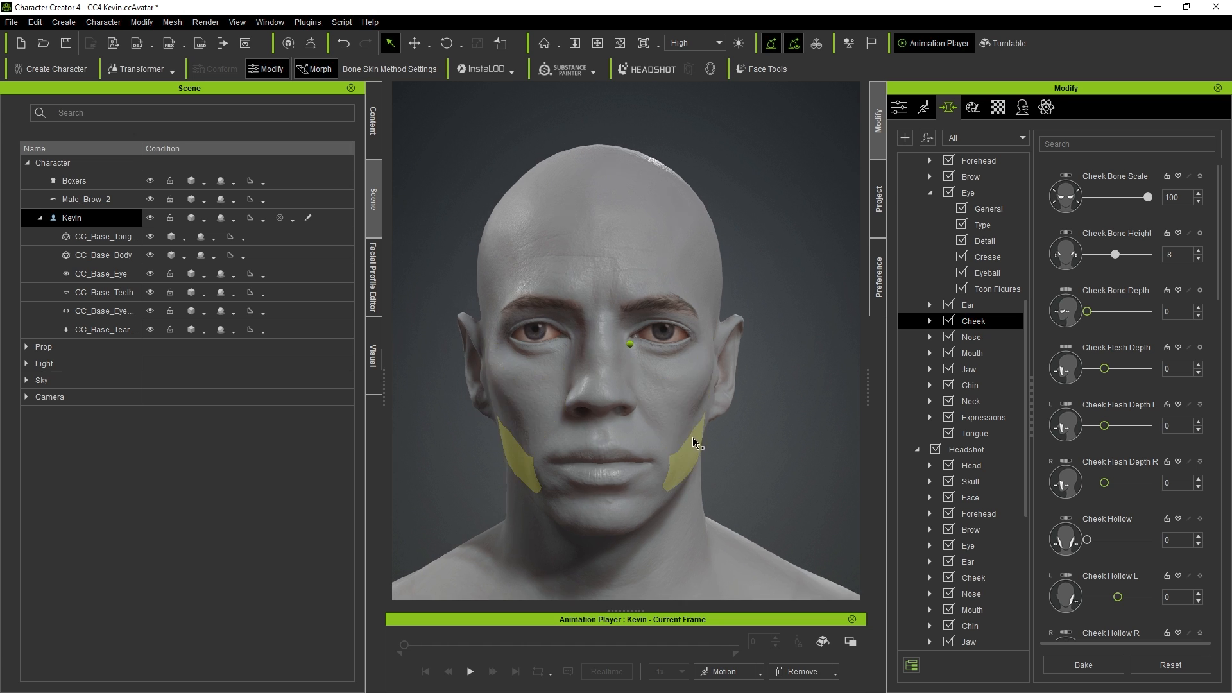
right_click_drag(767, 488, 745, 471)
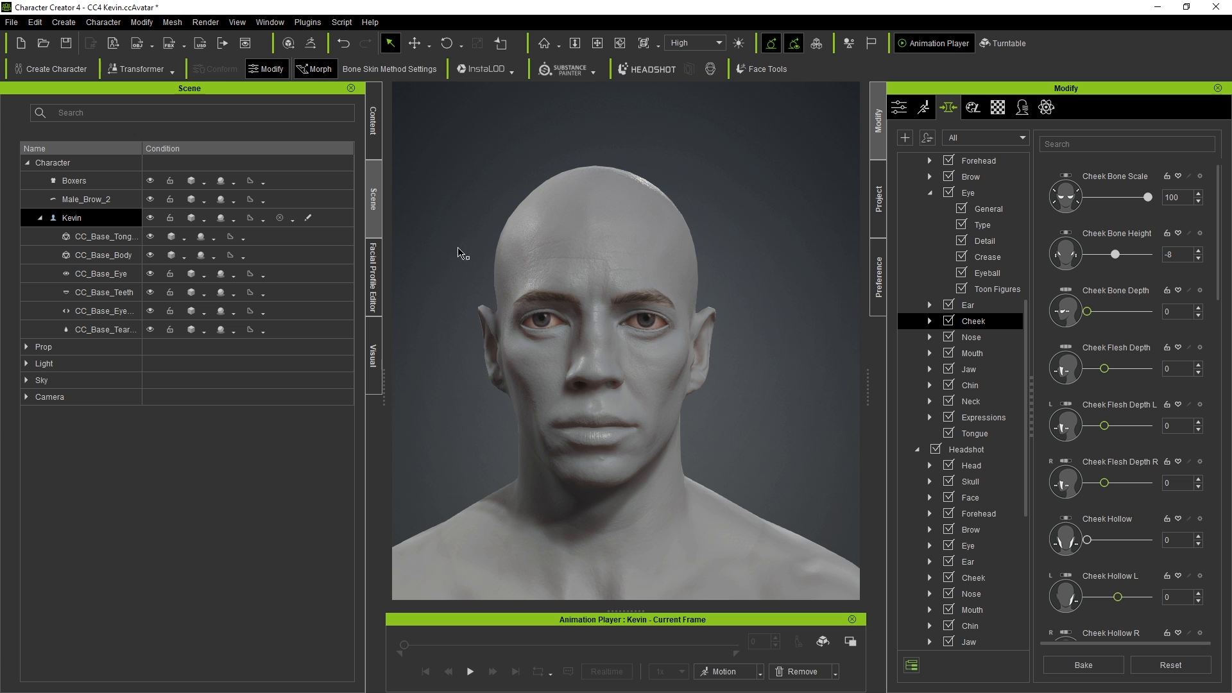
right_click_drag(765, 247, 738, 251)
middle_click_drag(839, 236, 824, 236)
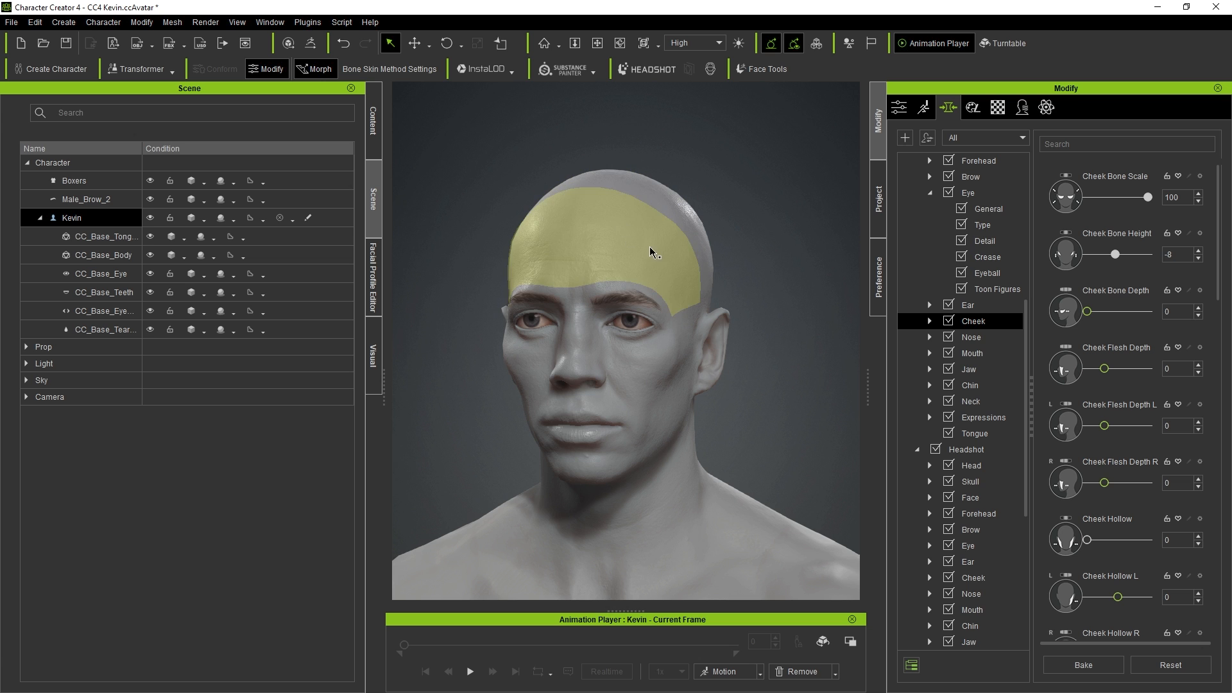
right_click_drag(662, 279, 760, 197)
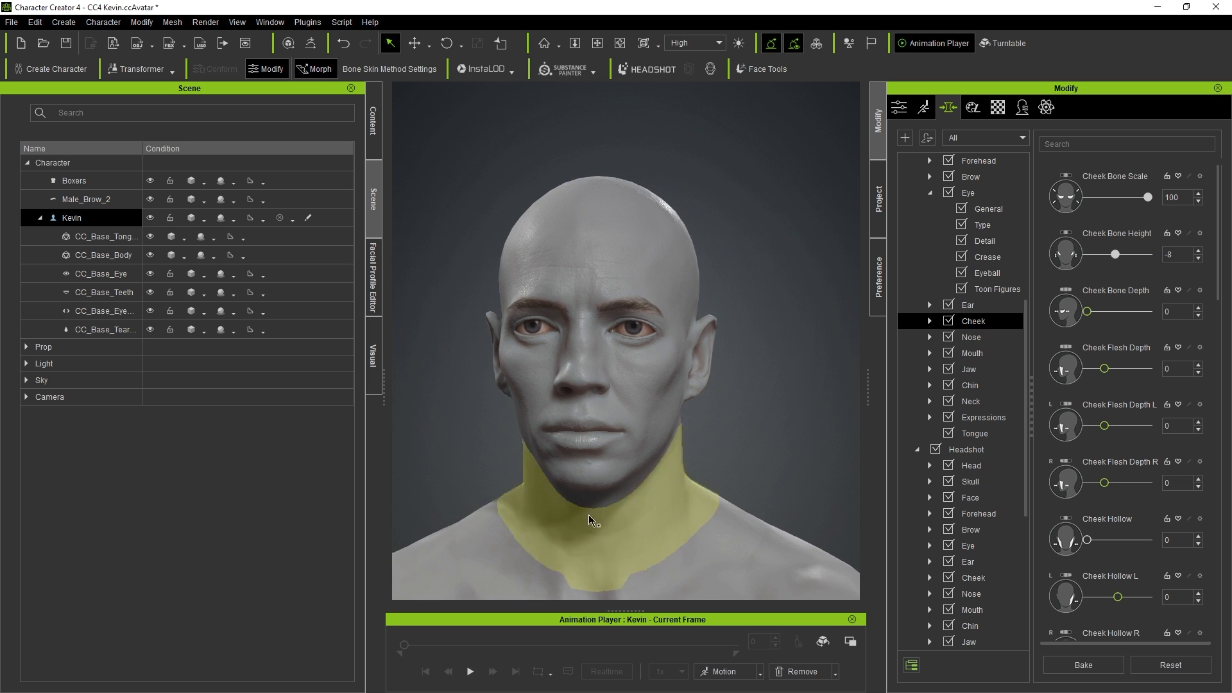
scroll(695, 330, "down", 6)
scroll(622, 251, "down", 1)
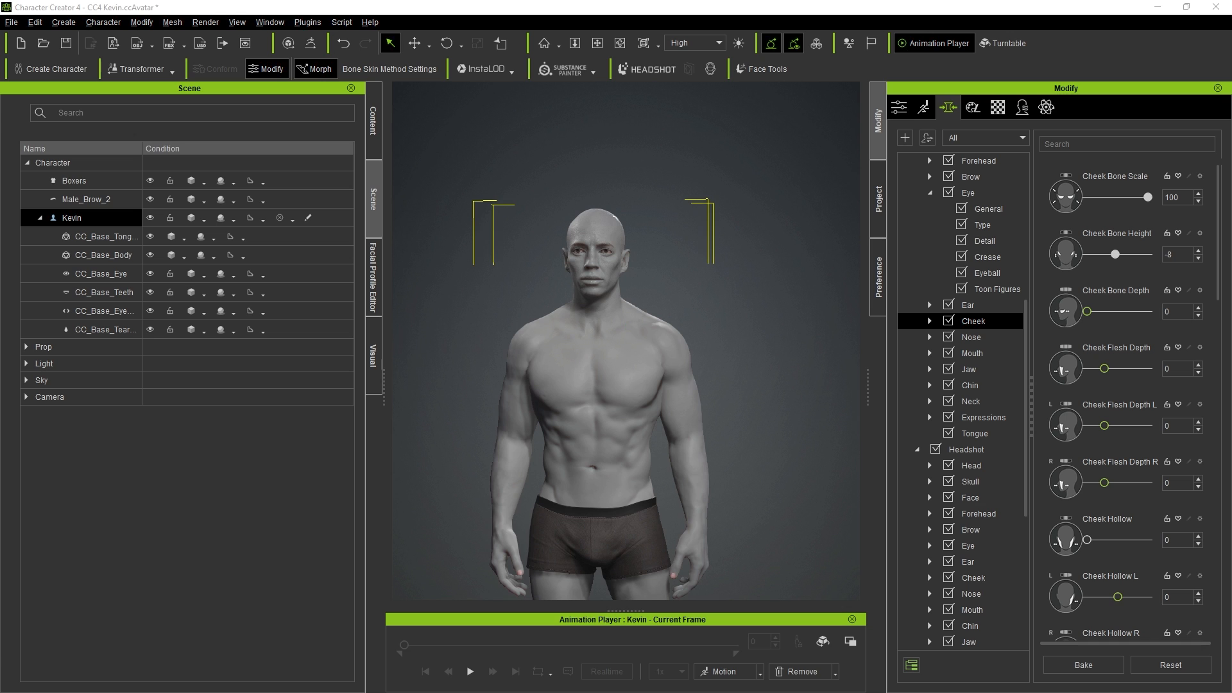
Step: Open the project Kev_FaceTools_01.ccProject without saving the current one, and deselect the character for a closer look at its face
left_click_drag(630, 275, 630, 275)
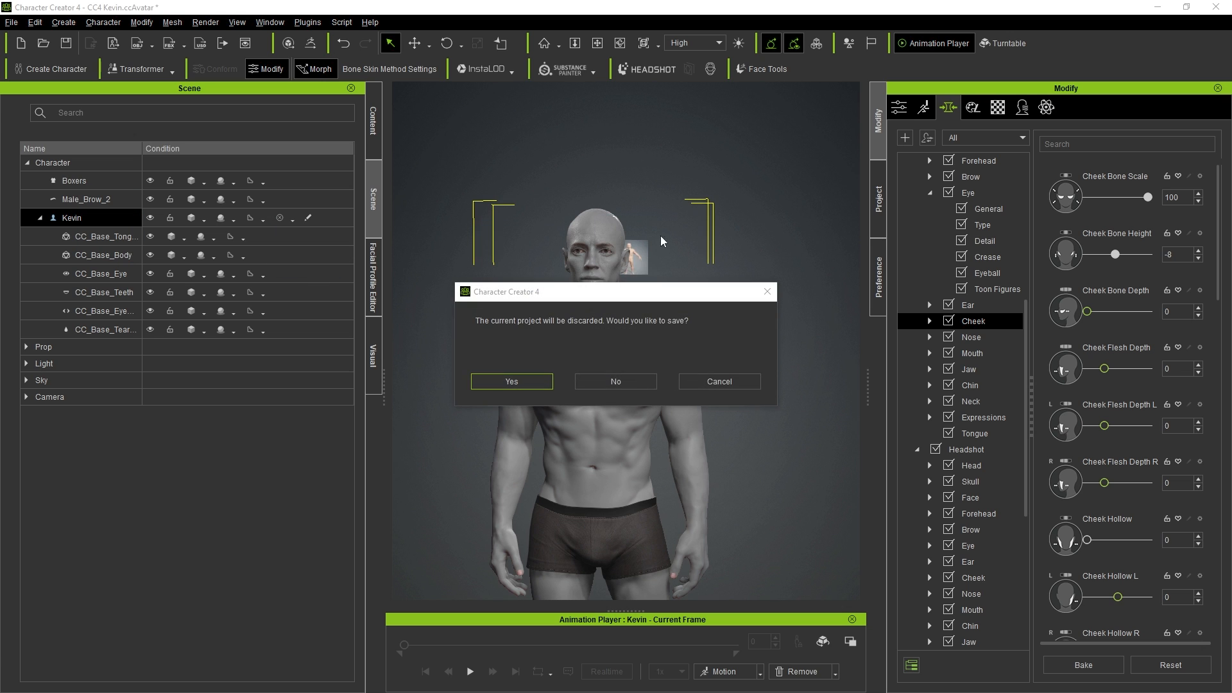
left_click(619, 380)
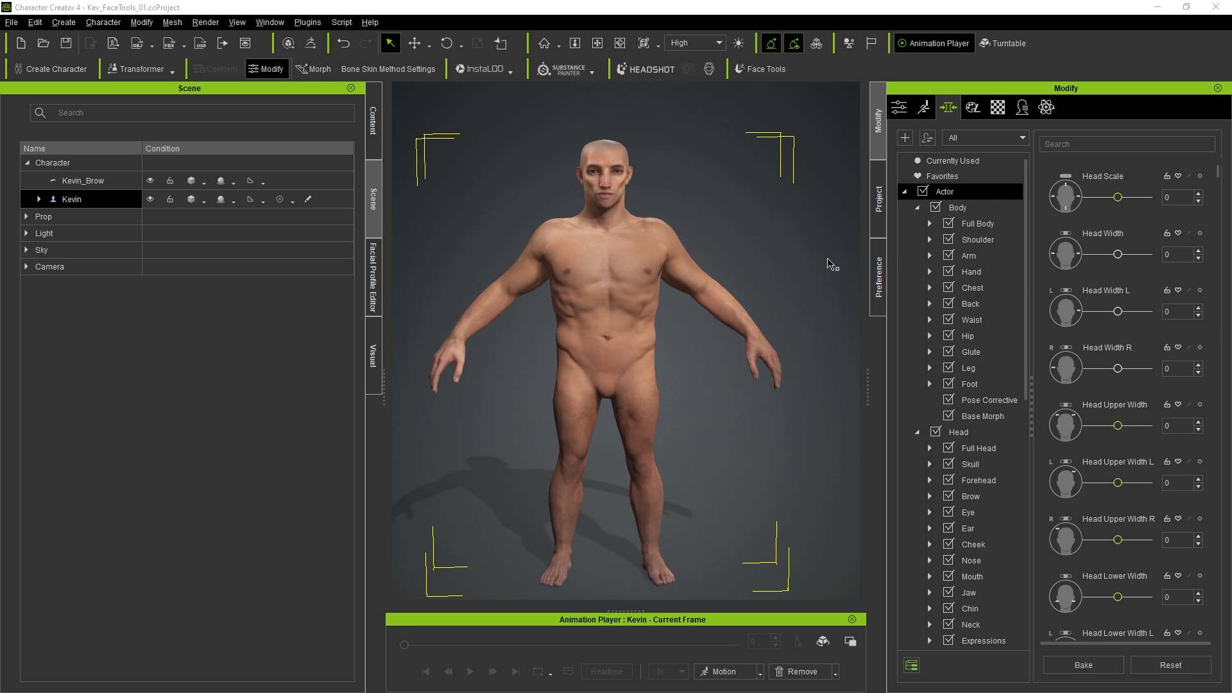
left_click(728, 265)
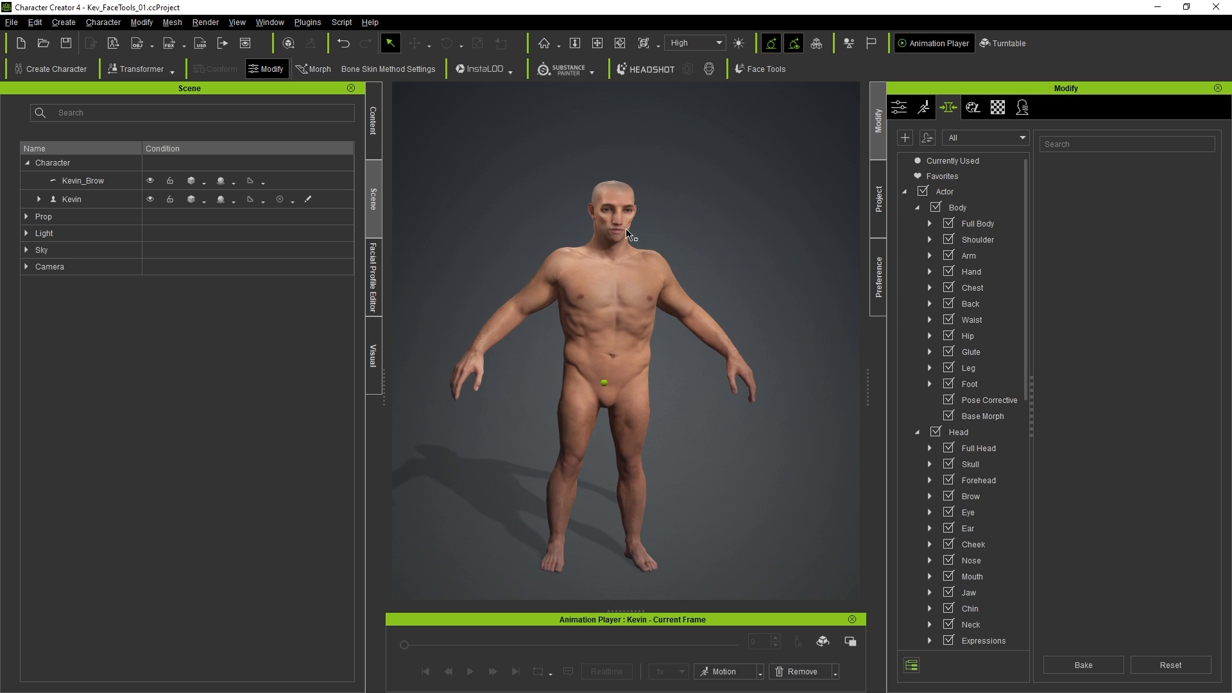
right_click_drag(555, 264, 716, 223)
scroll(671, 235, "up", 5)
scroll(648, 251, "up", 4)
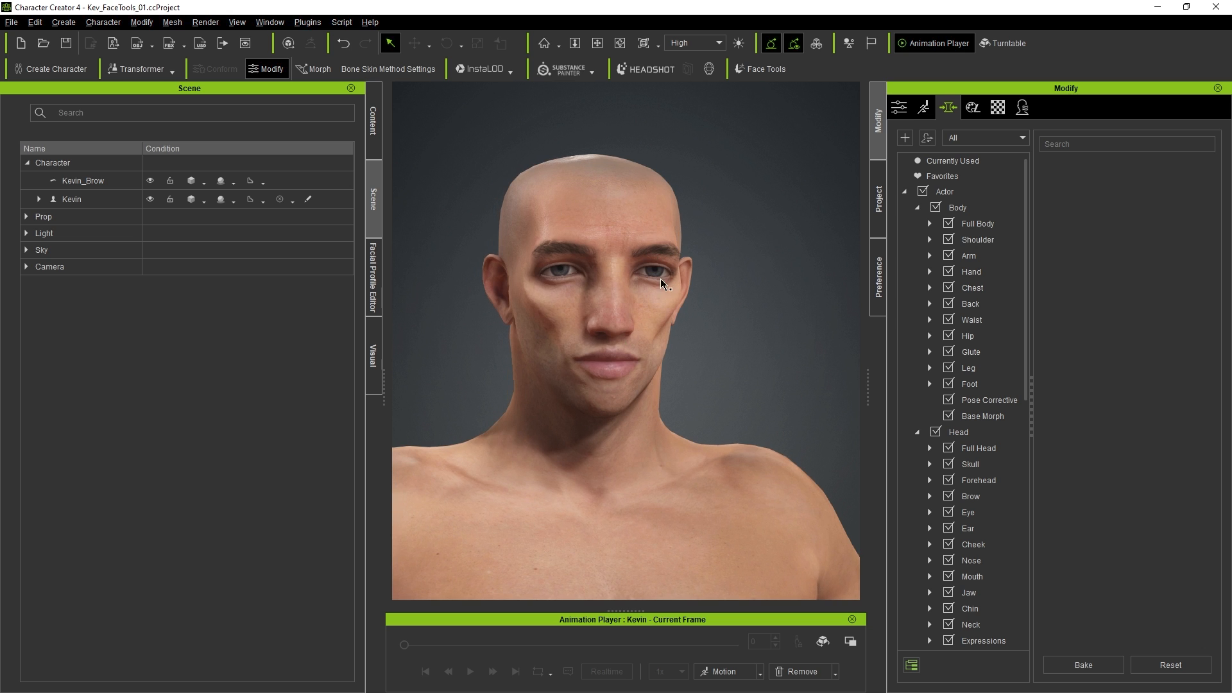
right_click_drag(653, 304, 700, 224)
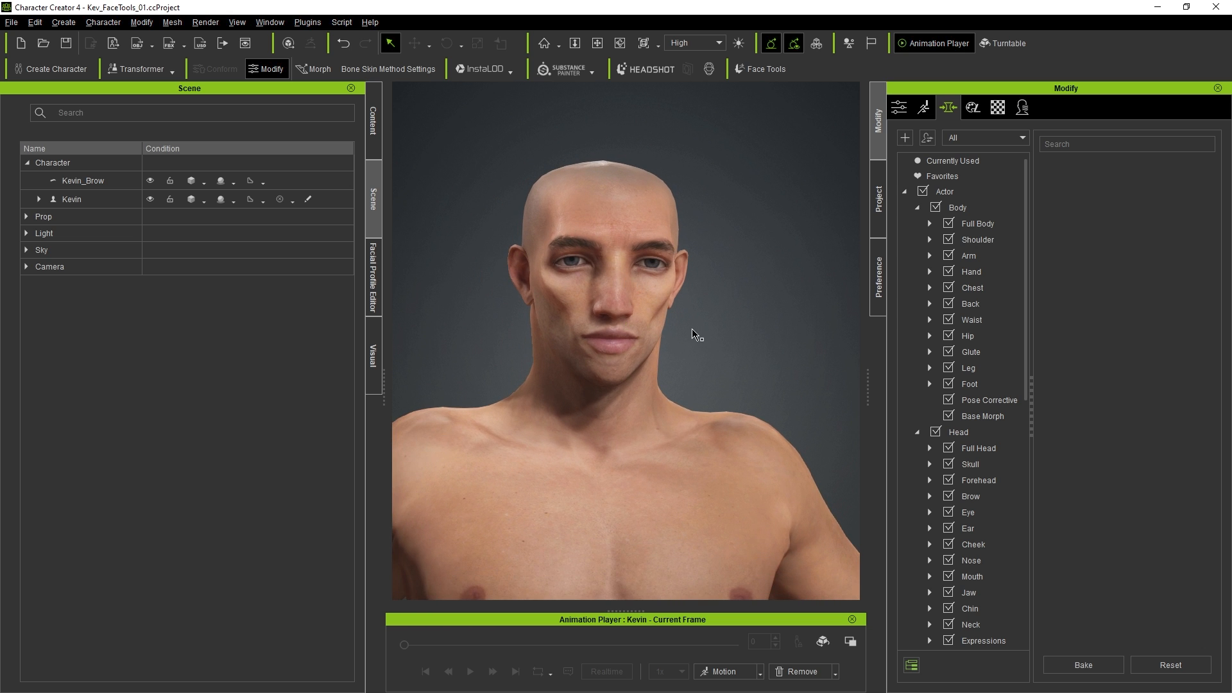
Step: Set the Base Color texture strength of the character's skin material to 0
scroll(691, 327, "down", 3)
right_click_drag(688, 316, 686, 309)
middle_click_drag(686, 310, 677, 260)
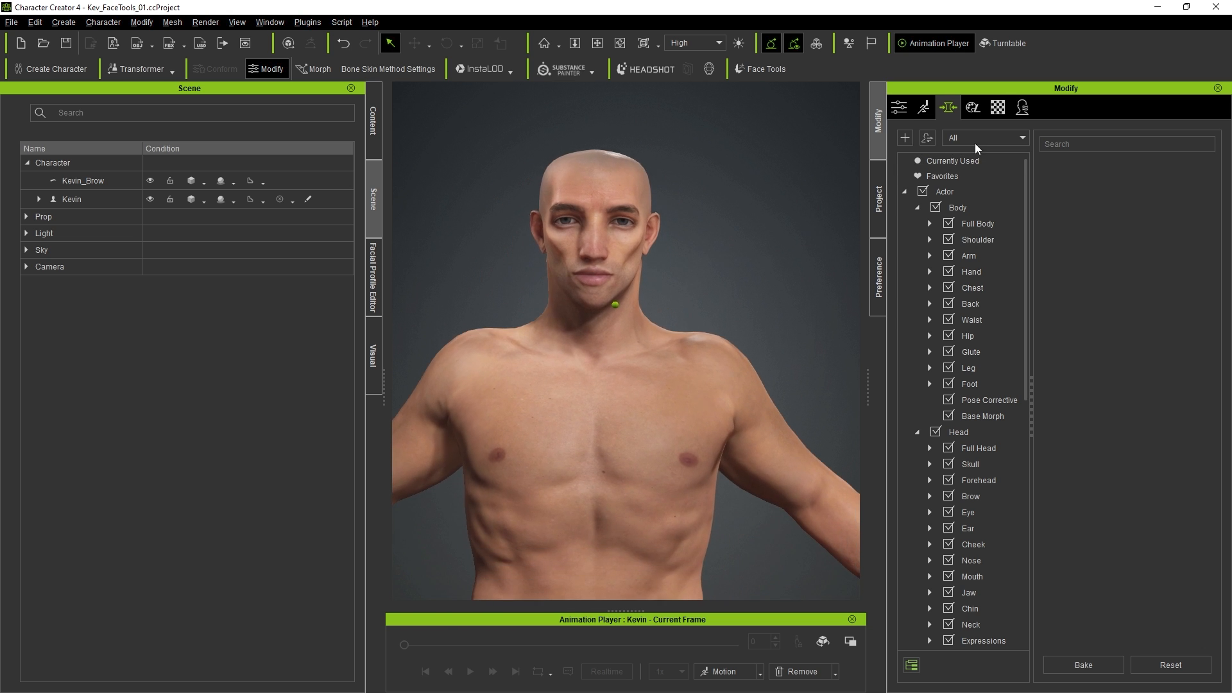
left_click(995, 108)
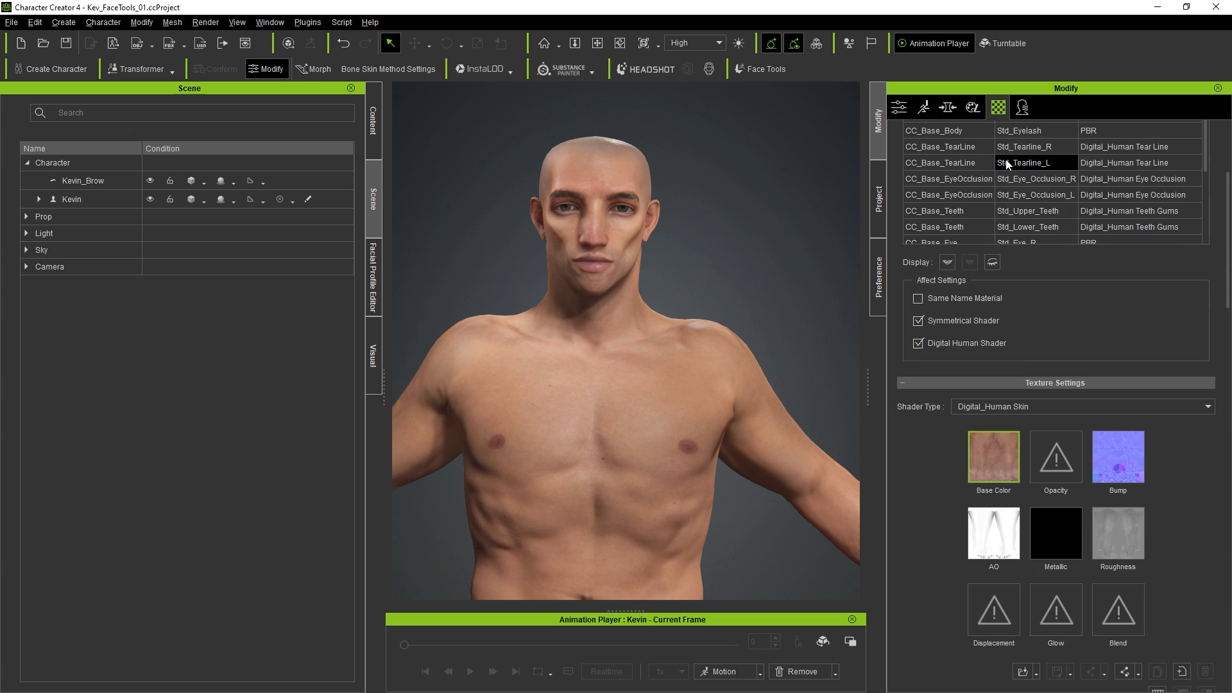
scroll(999, 219, "down", 6)
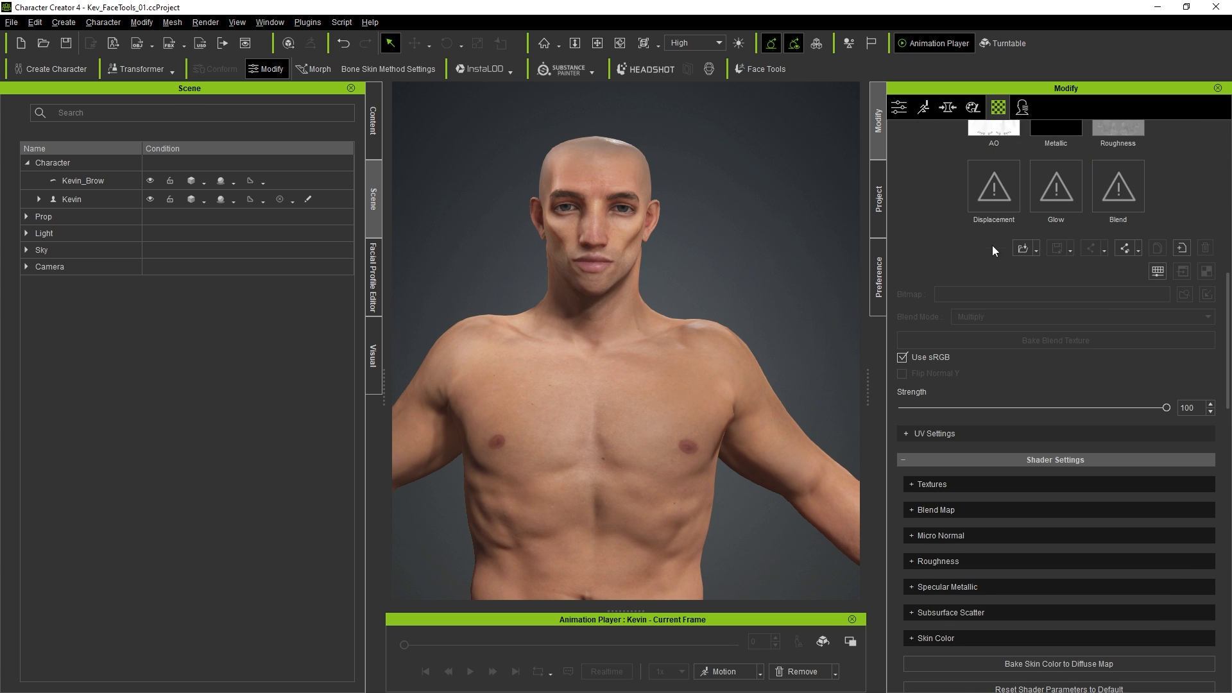
scroll(992, 246, "down", 3)
left_click_drag(956, 292, 887, 295)
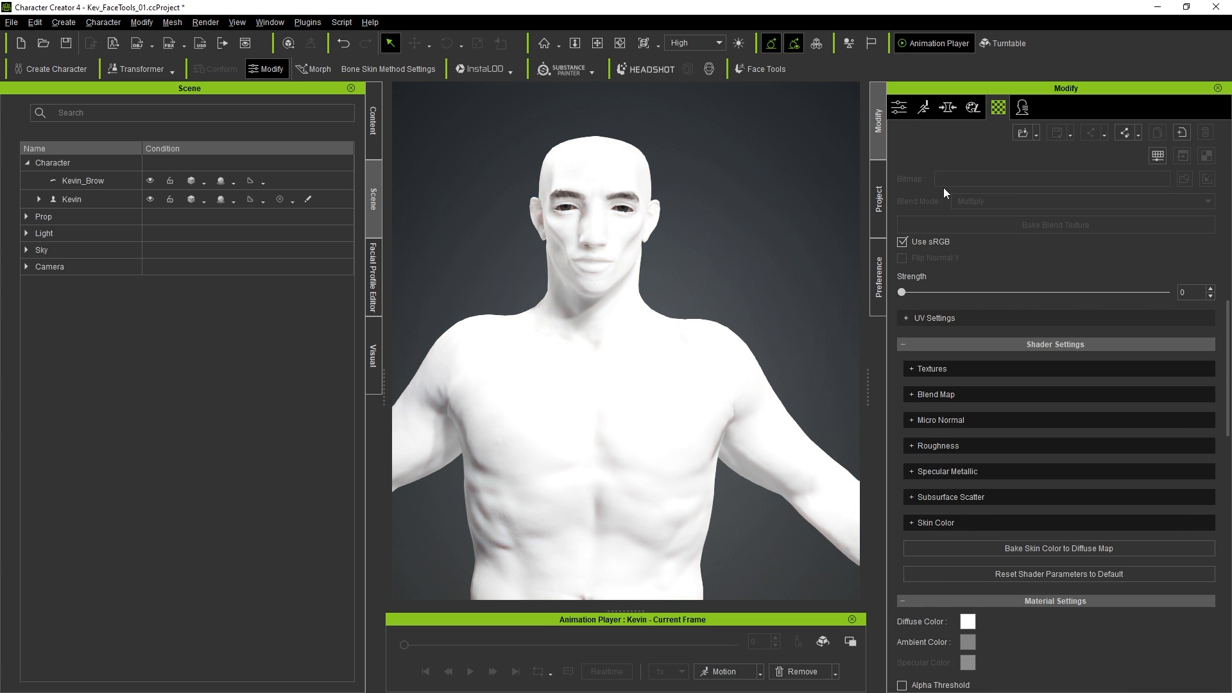
Step: Set the skin material's diffuse color to dark gray #444444
left_click(968, 622)
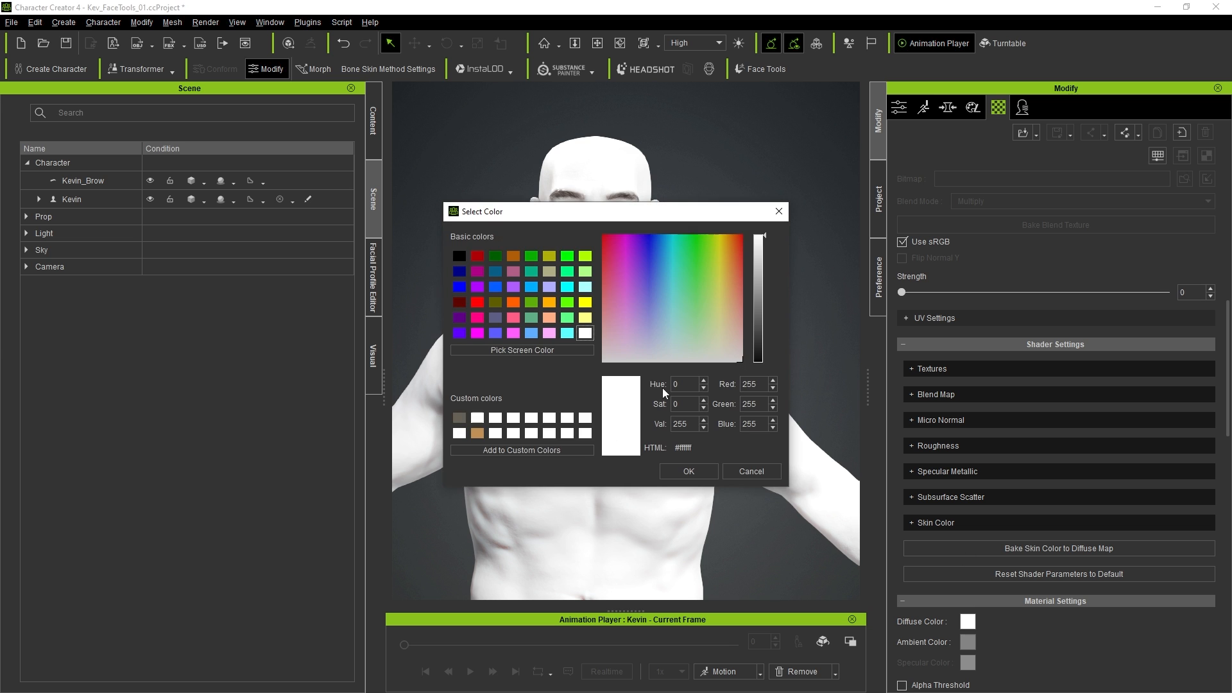
left_click_drag(755, 294, 759, 329)
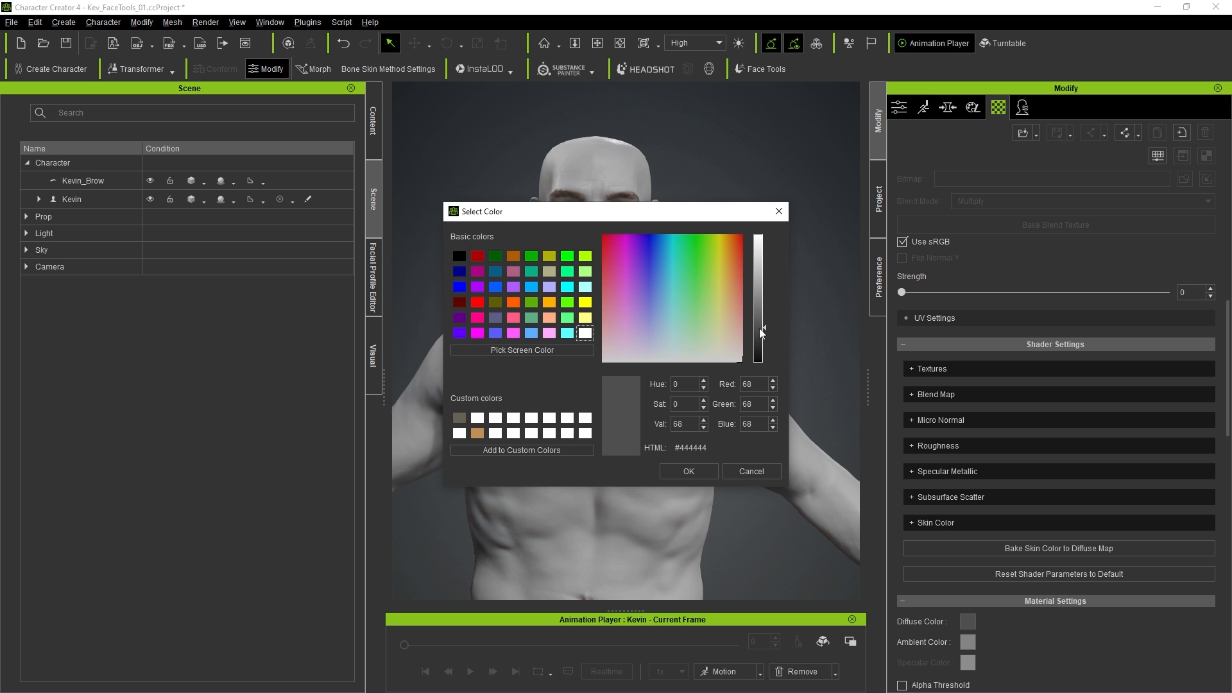
left_click(689, 471)
Step: Examine the gray character's torso and face from the front and at an angle
scroll(696, 246, "down", 5)
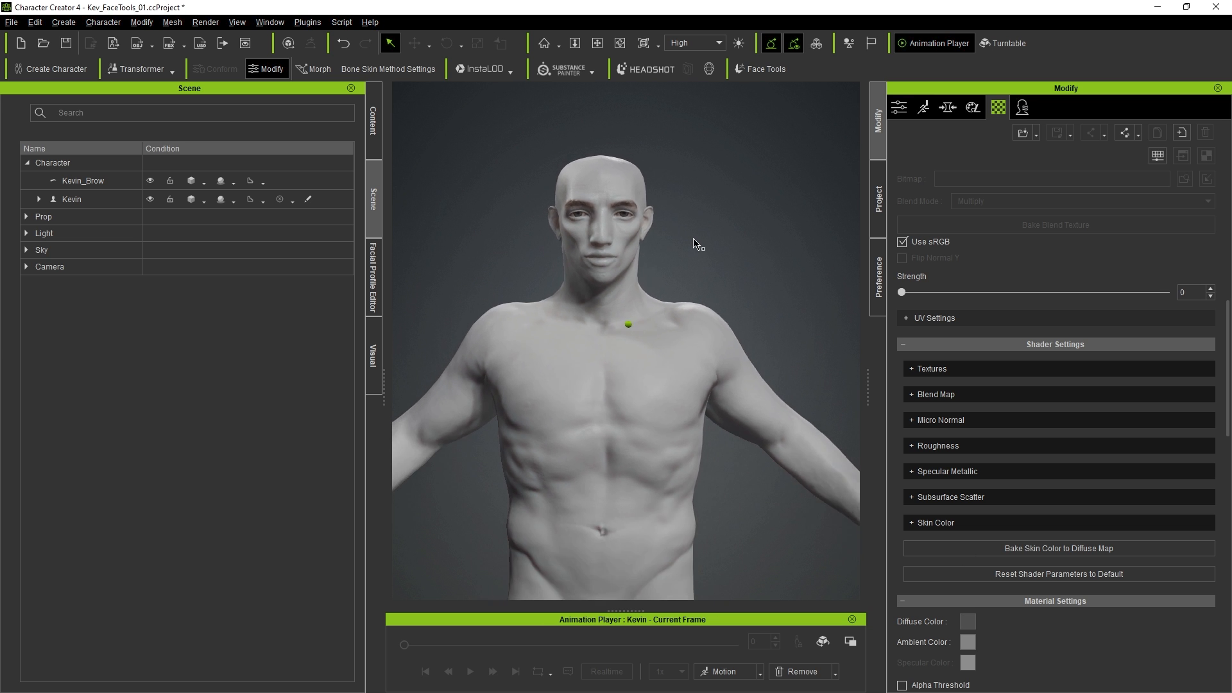
scroll(697, 244, "up", 1)
scroll(696, 246, "down", 3)
right_click_drag(669, 432, 652, 408)
right_click_drag(645, 357, 634, 259)
scroll(622, 257, "up", 6)
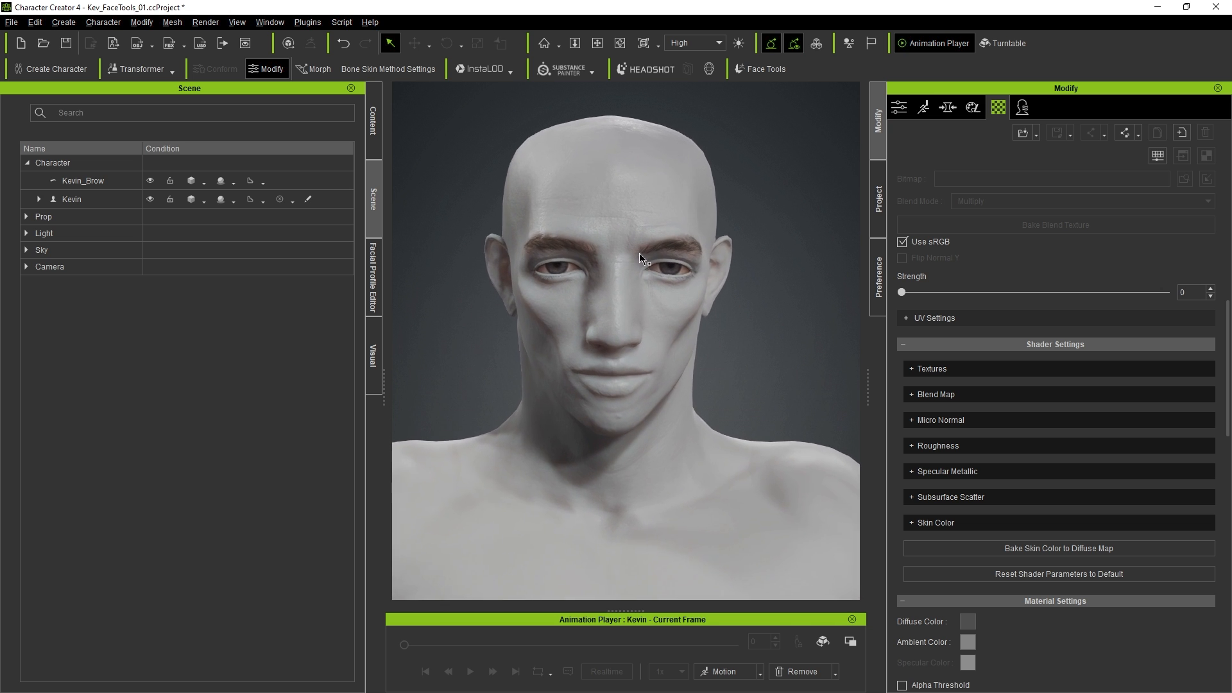
right_click_drag(712, 359, 655, 275)
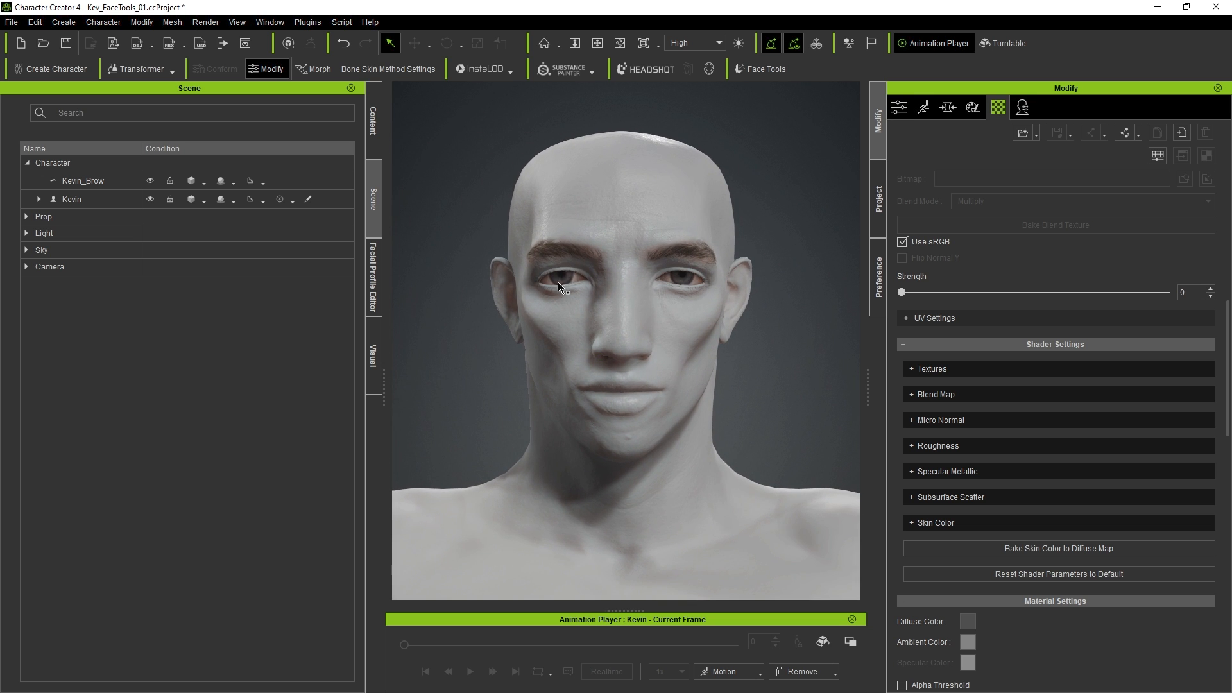
right_click_drag(693, 379, 661, 409)
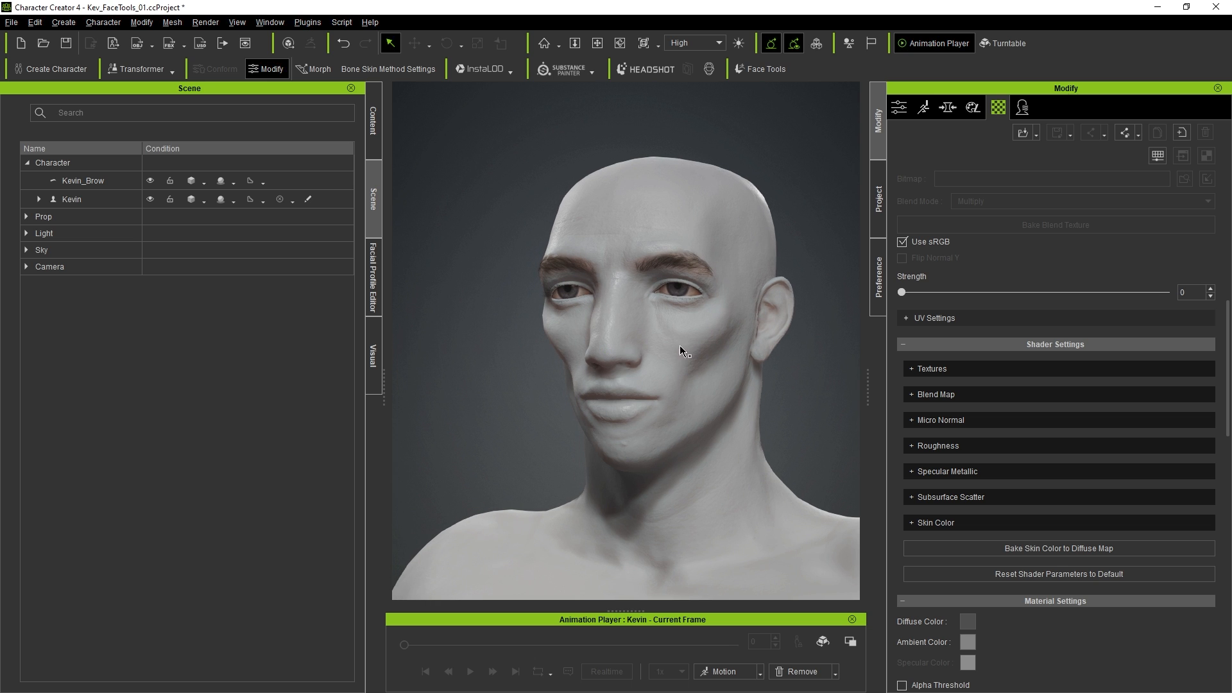
right_click_drag(679, 345, 701, 371)
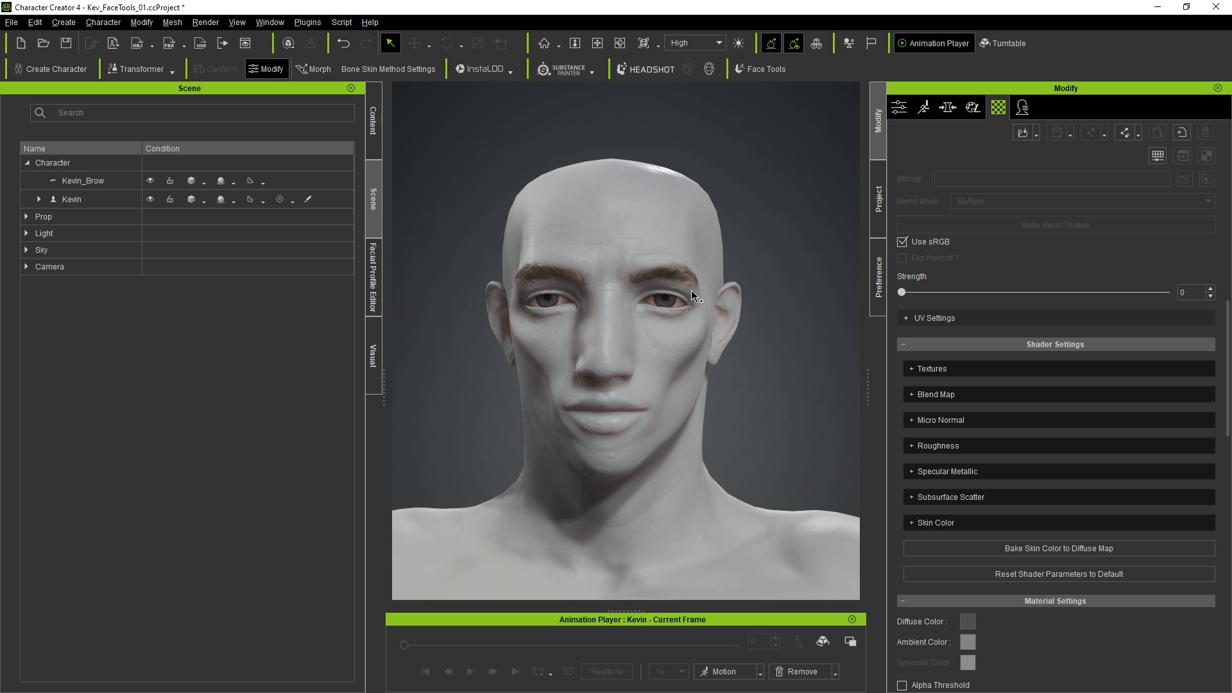
Step: Show the morph categories and inspect the full figure from a distance, ending on the head and chest
left_click(947, 107)
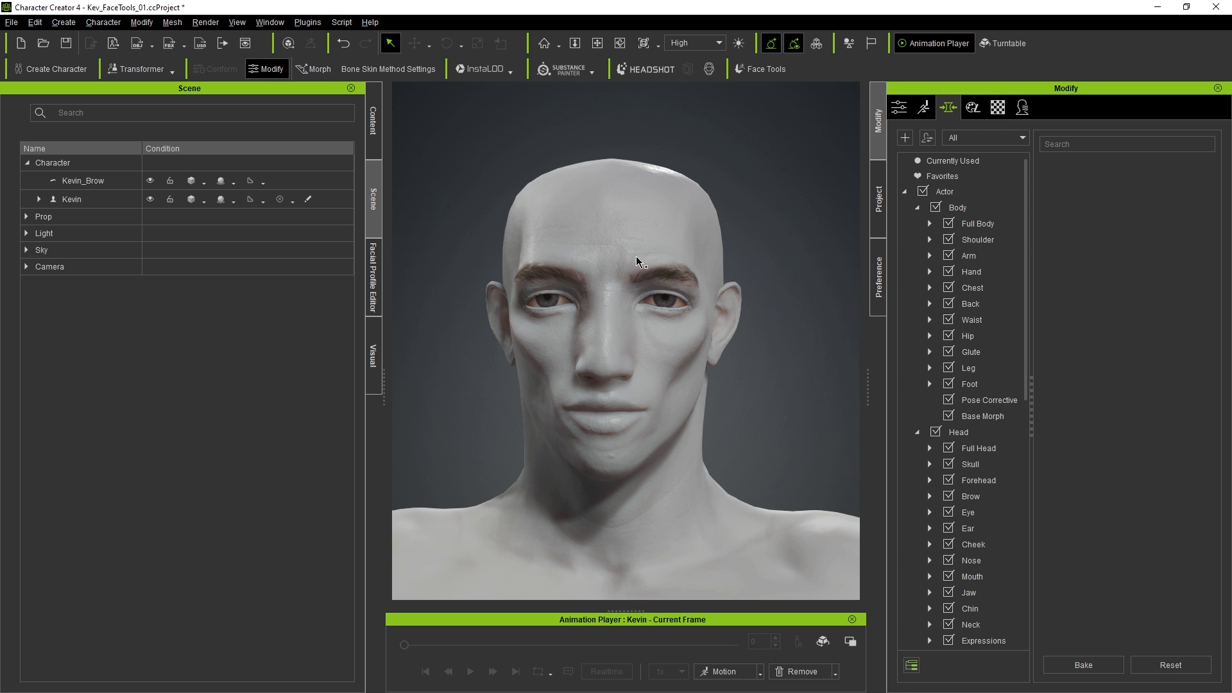
scroll(691, 351, "down", 10)
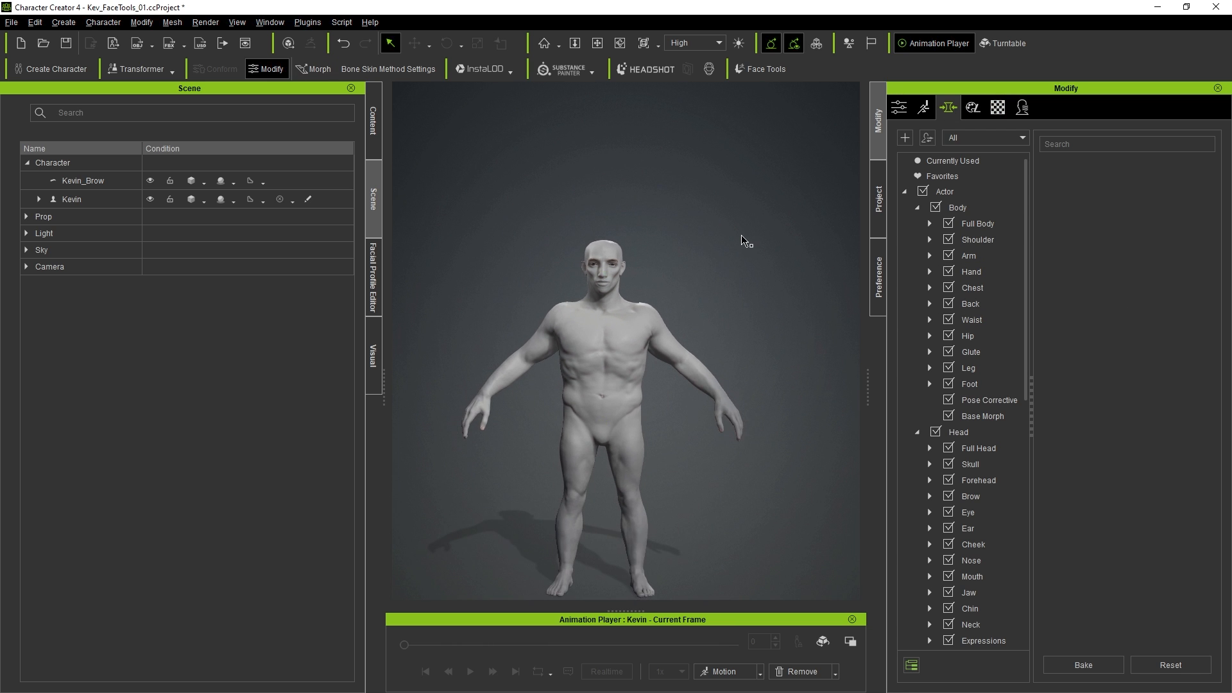
scroll(742, 235, "down", 1)
right_click_drag(742, 235, 693, 292)
scroll(635, 306, "up", 5)
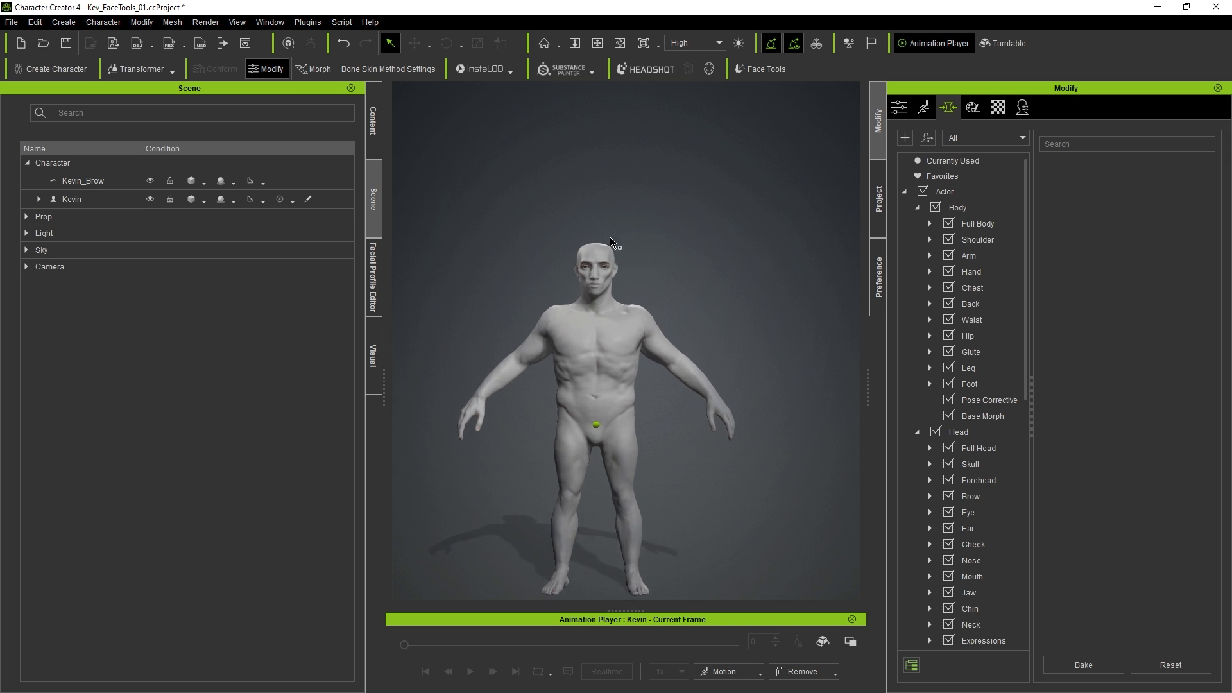
scroll(635, 306, "up", 5)
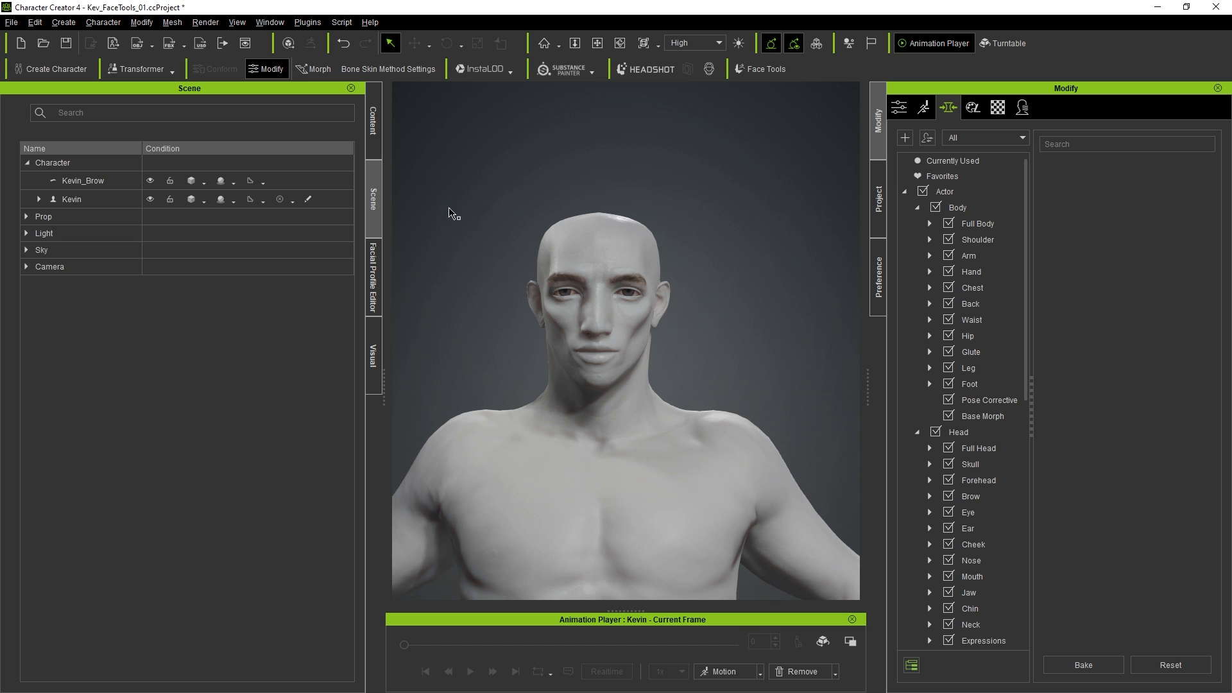
Step: Browse the content library's packs and open the Scan Reality Pro - Tate pack
left_click(374, 117)
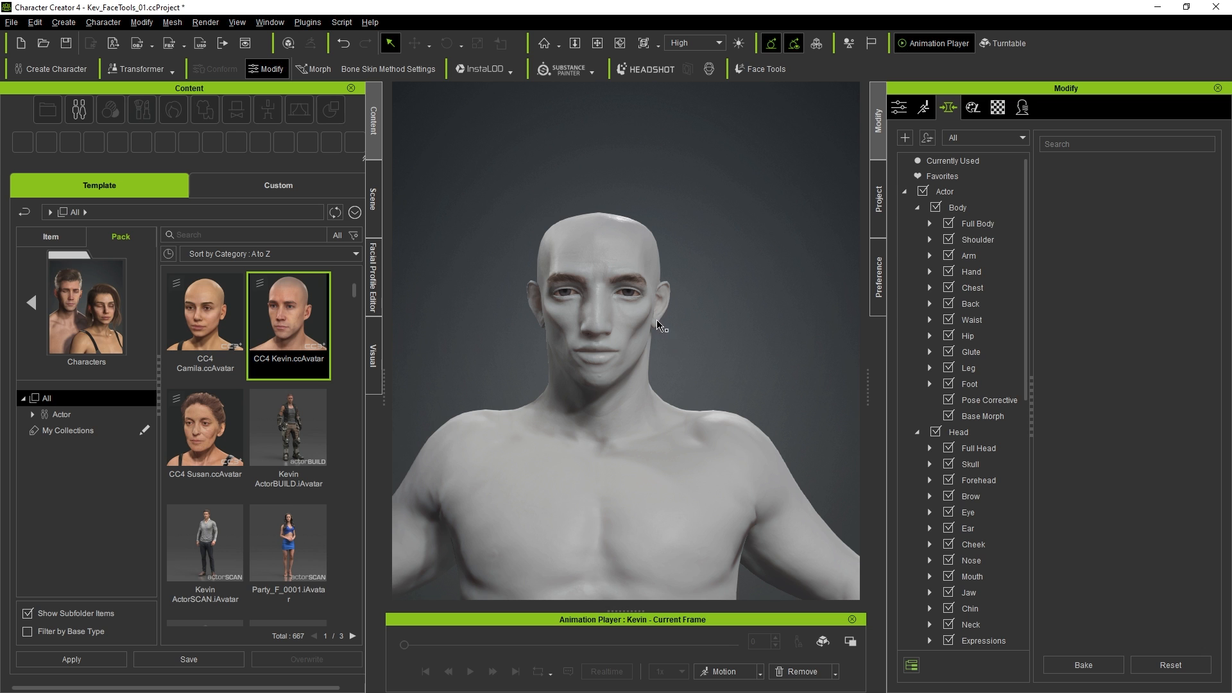
scroll(652, 275, "down", 10)
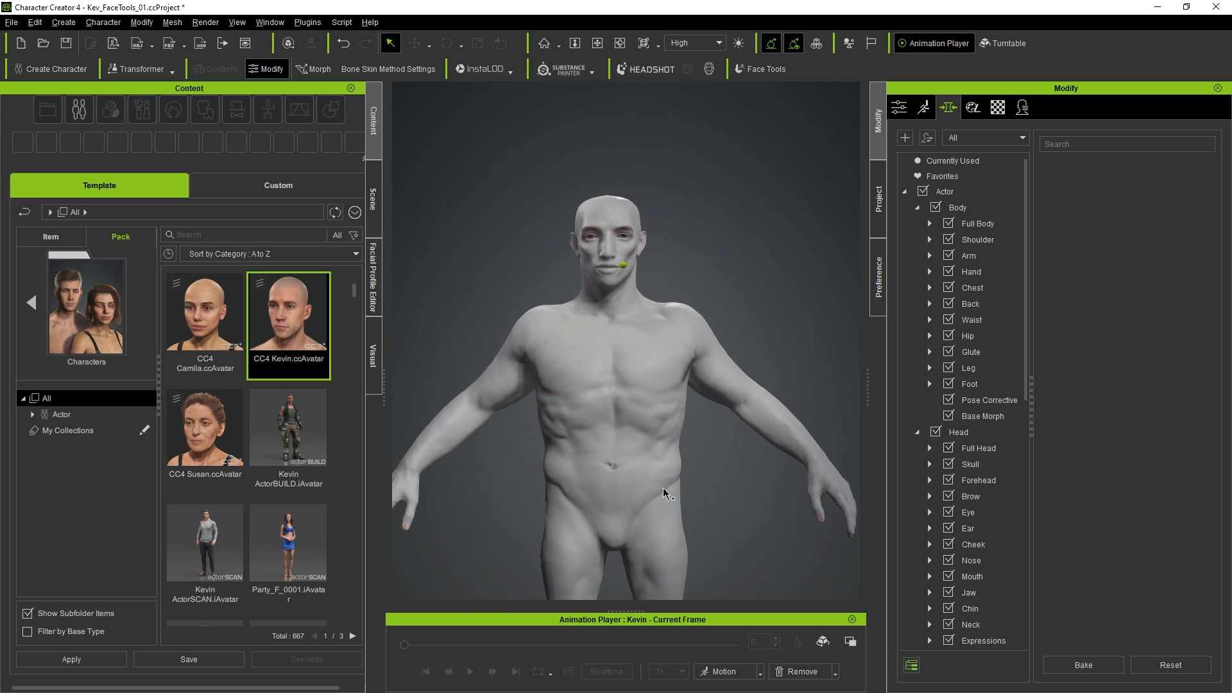
right_click_drag(677, 461, 676, 387)
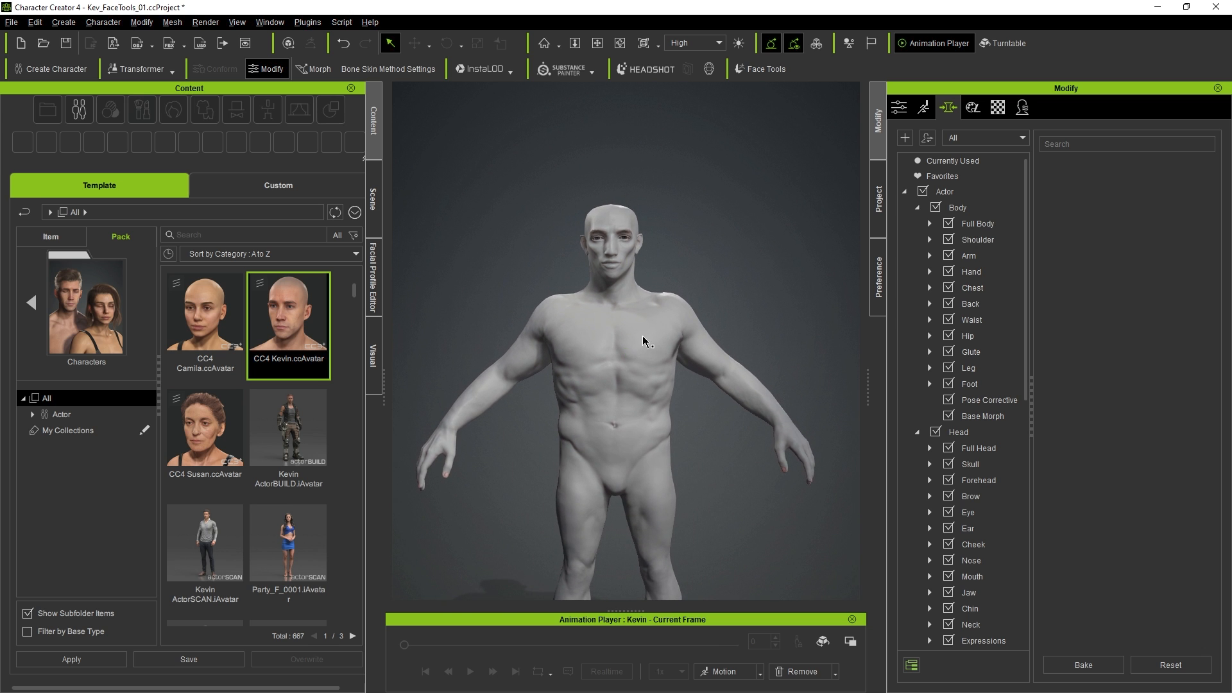
right_click_drag(644, 304, 636, 222)
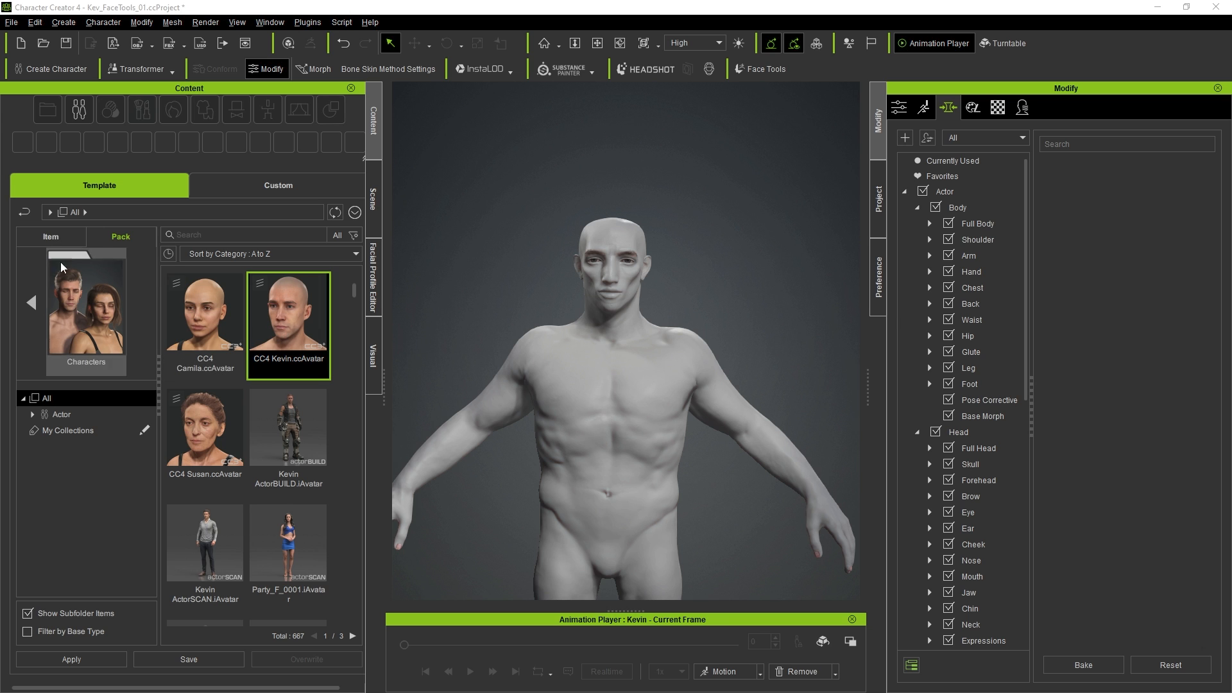
left_click(30, 302)
scroll(223, 368, "up", 5)
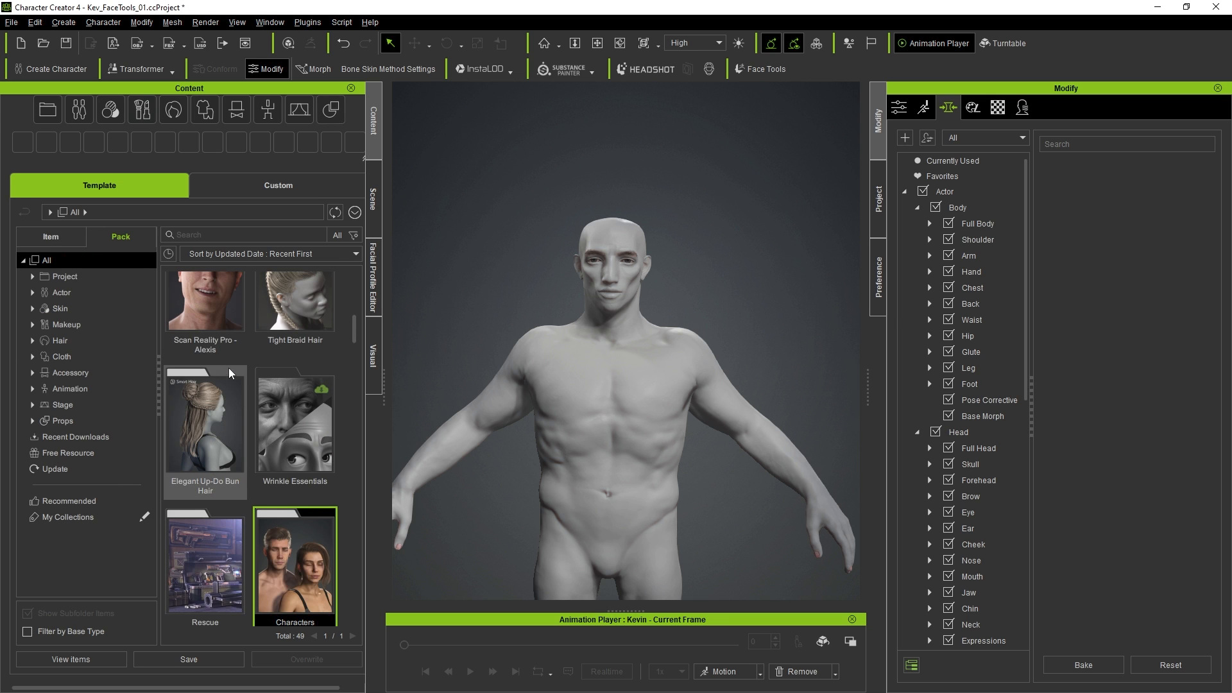
scroll(252, 364, "up", 2)
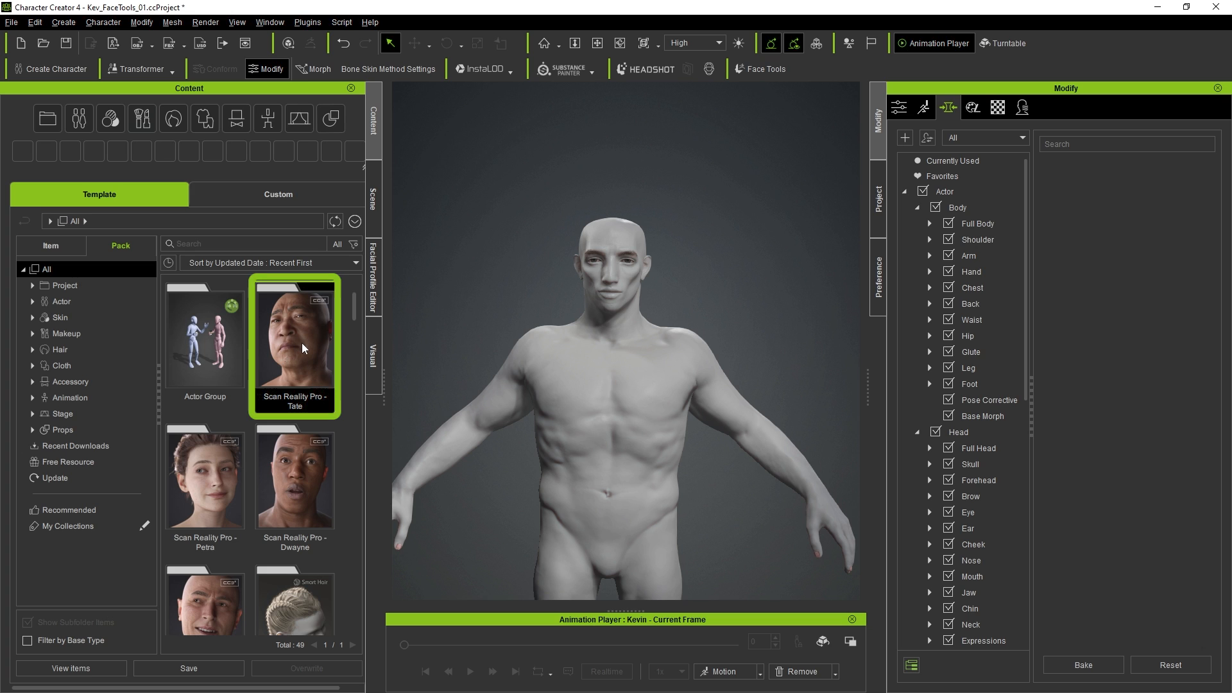
double_click(289, 373)
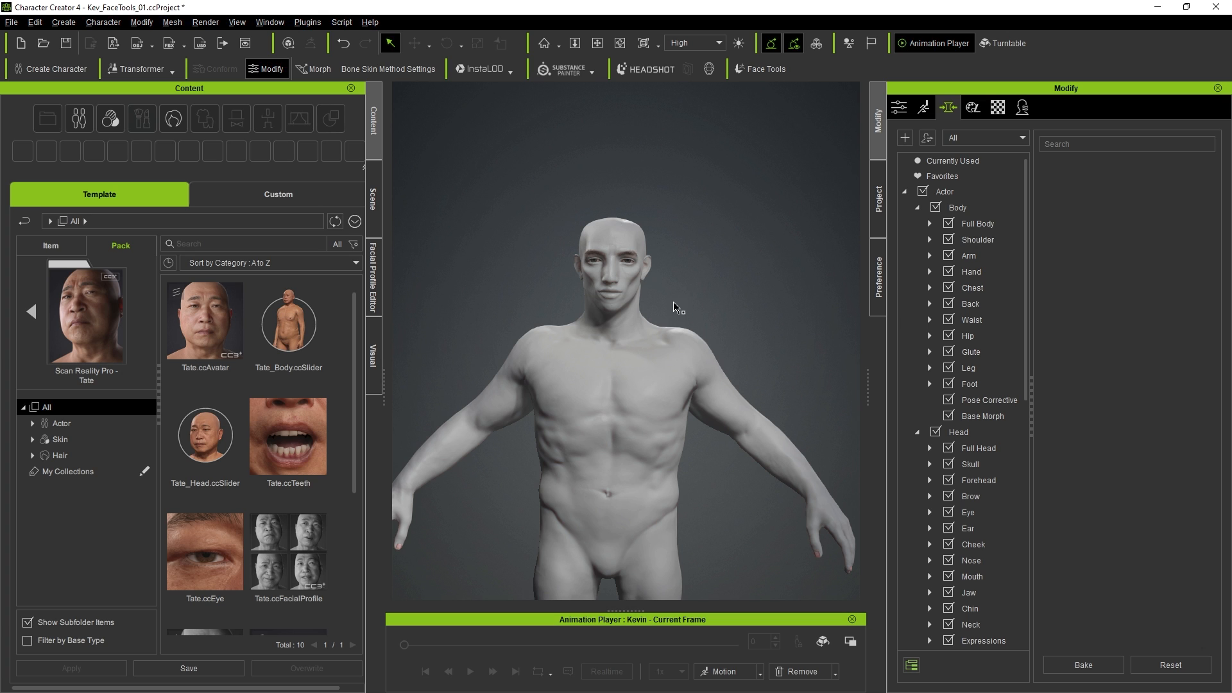
Step: Select Kevin in the scene, show the character's attributes and check its component meshes
left_click(377, 193)
left_click(70, 200)
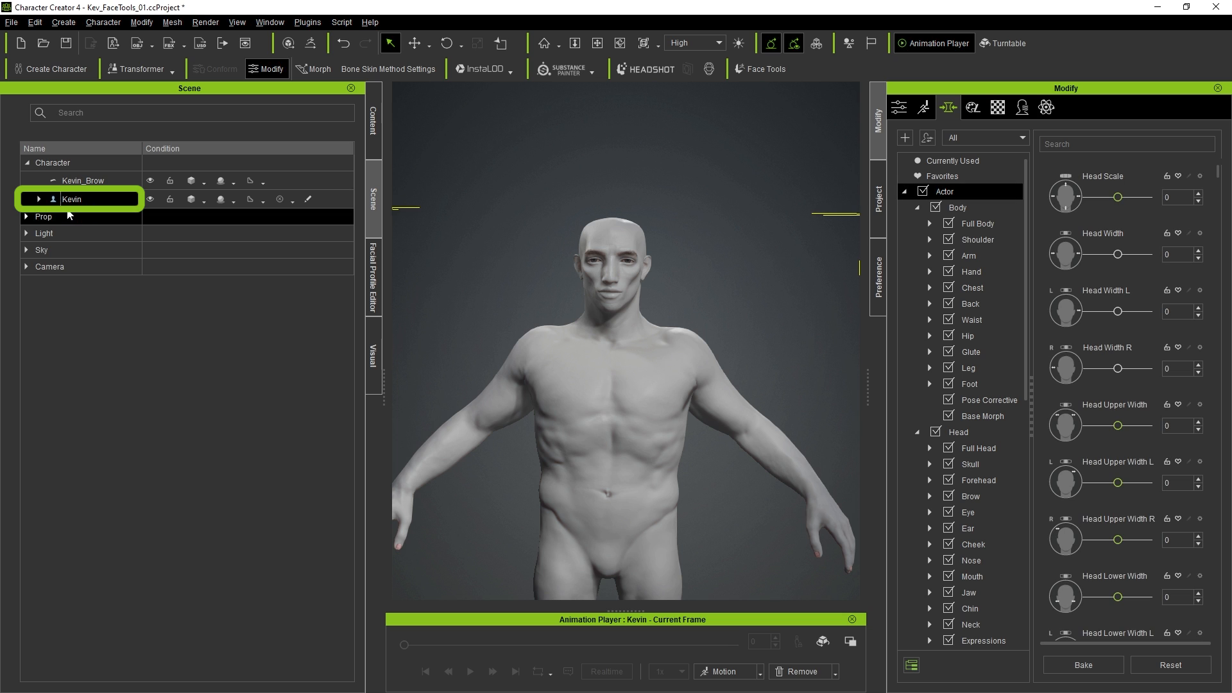
left_click(898, 108)
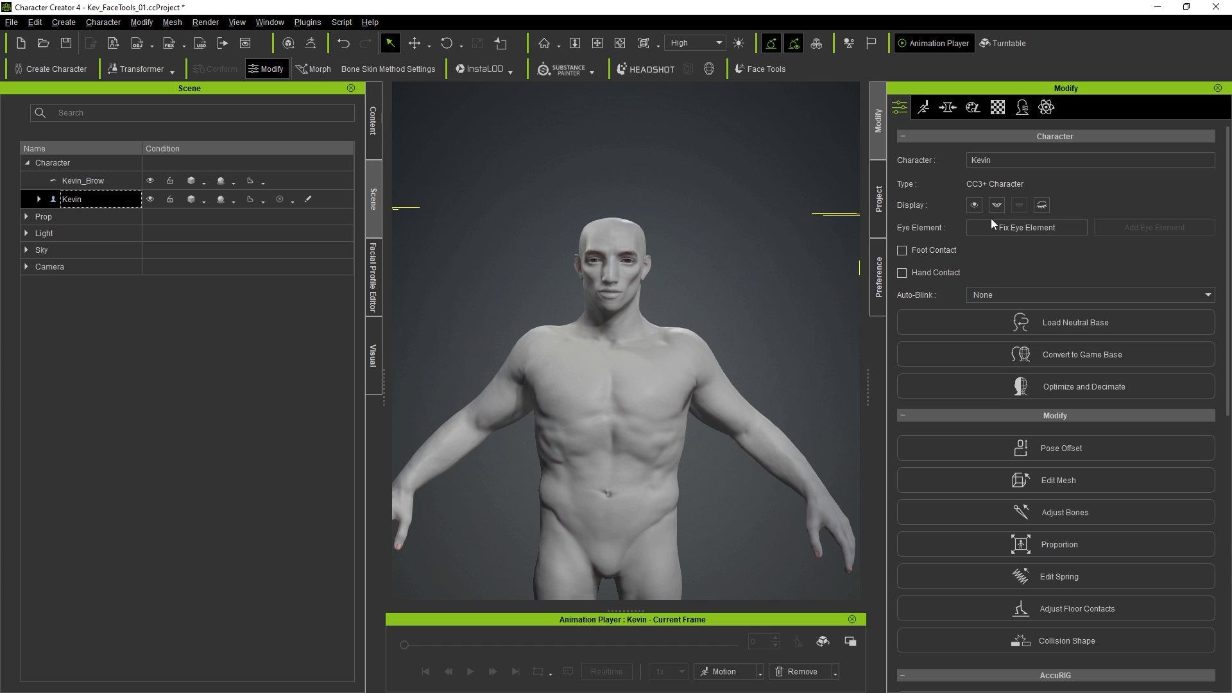
scroll(924, 213, "down", 2)
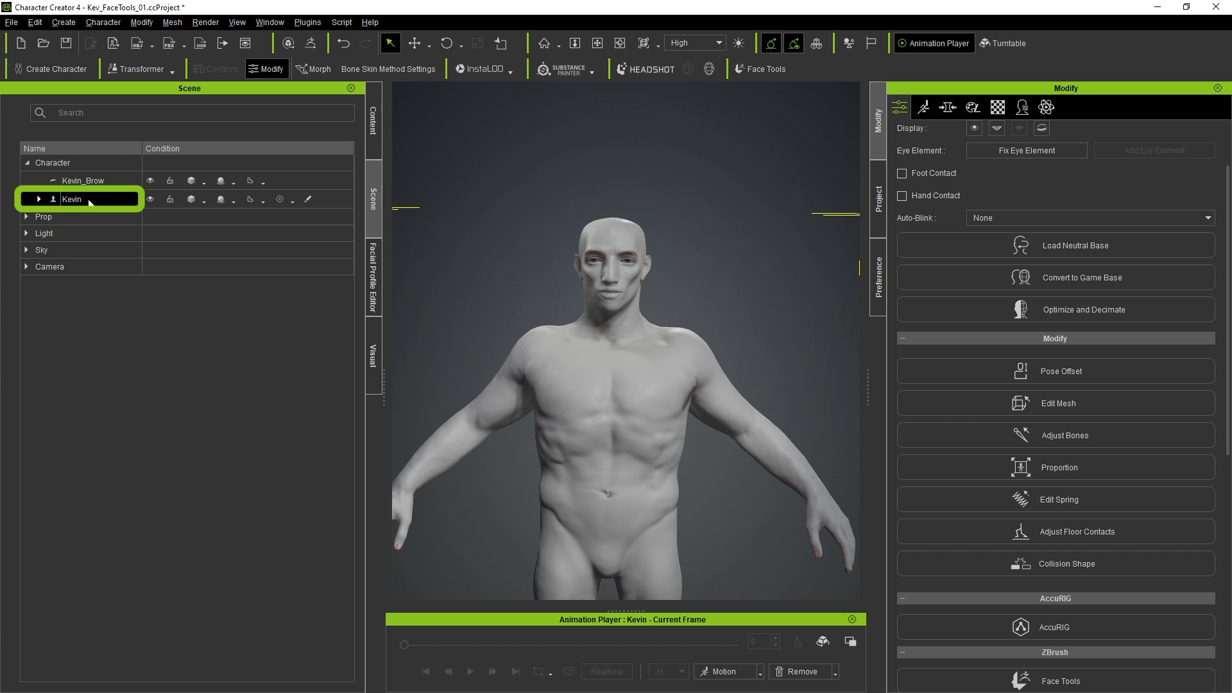
left_click(40, 199)
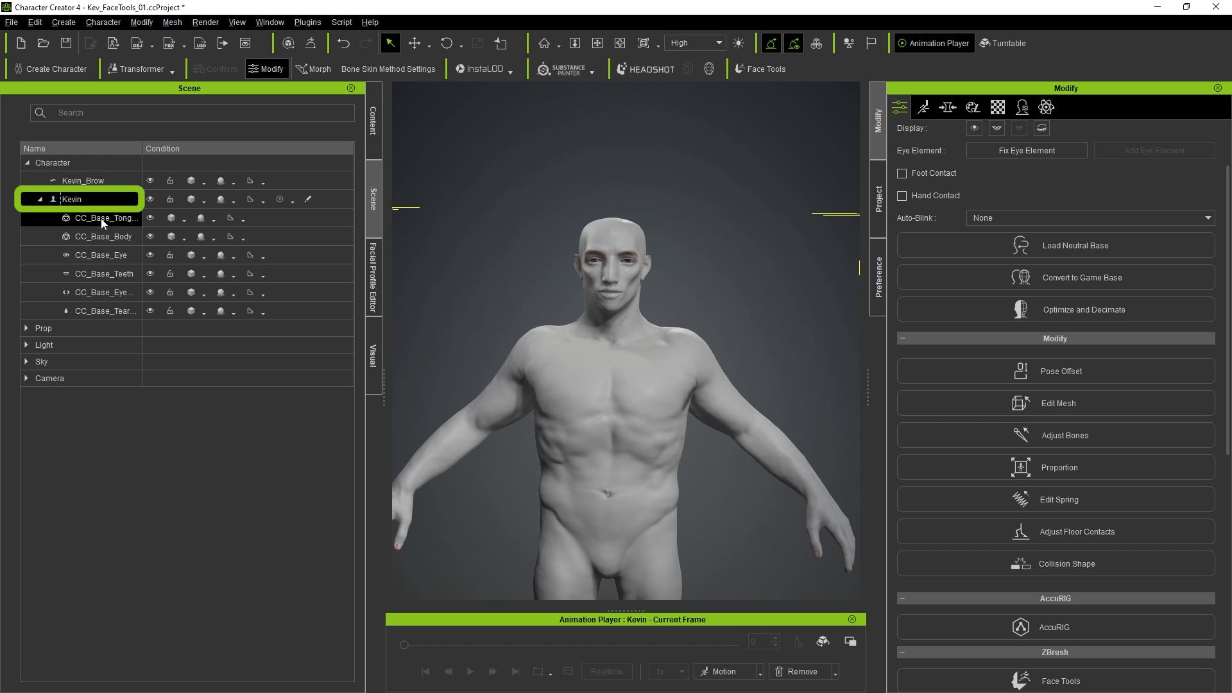
left_click(39, 199)
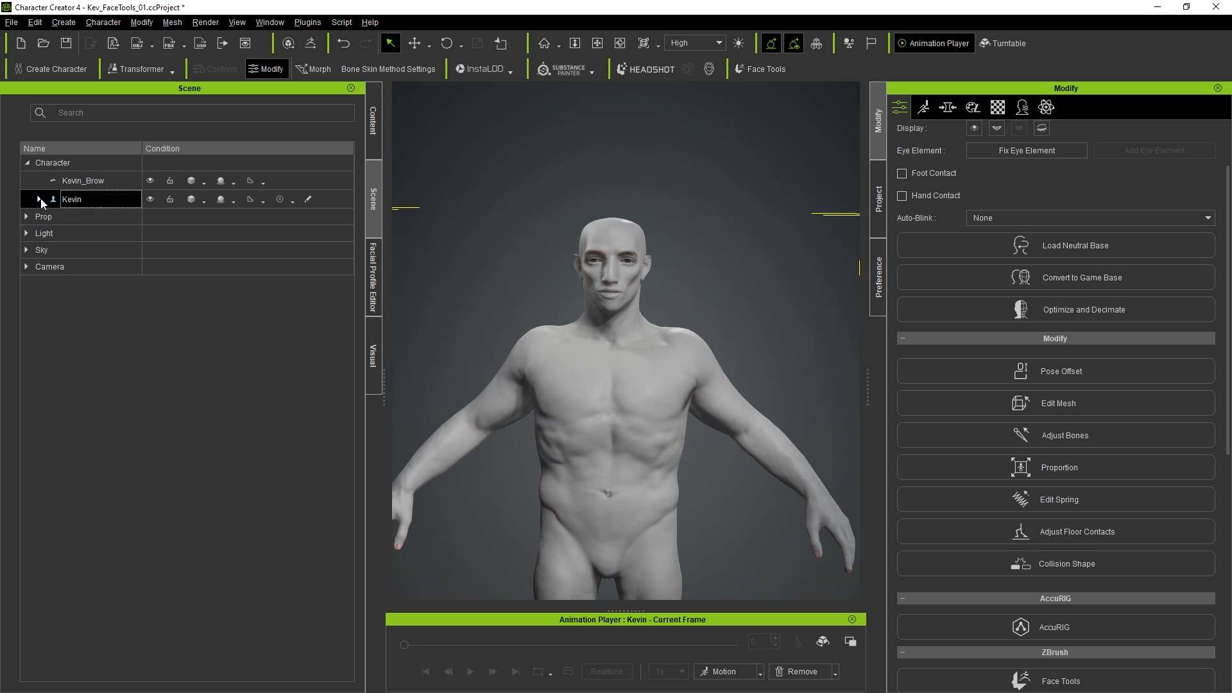
Step: Mirror-copy Kevin's mesh from one side to the other in Edit Mesh mode, and exit mesh editing
left_click(1072, 406)
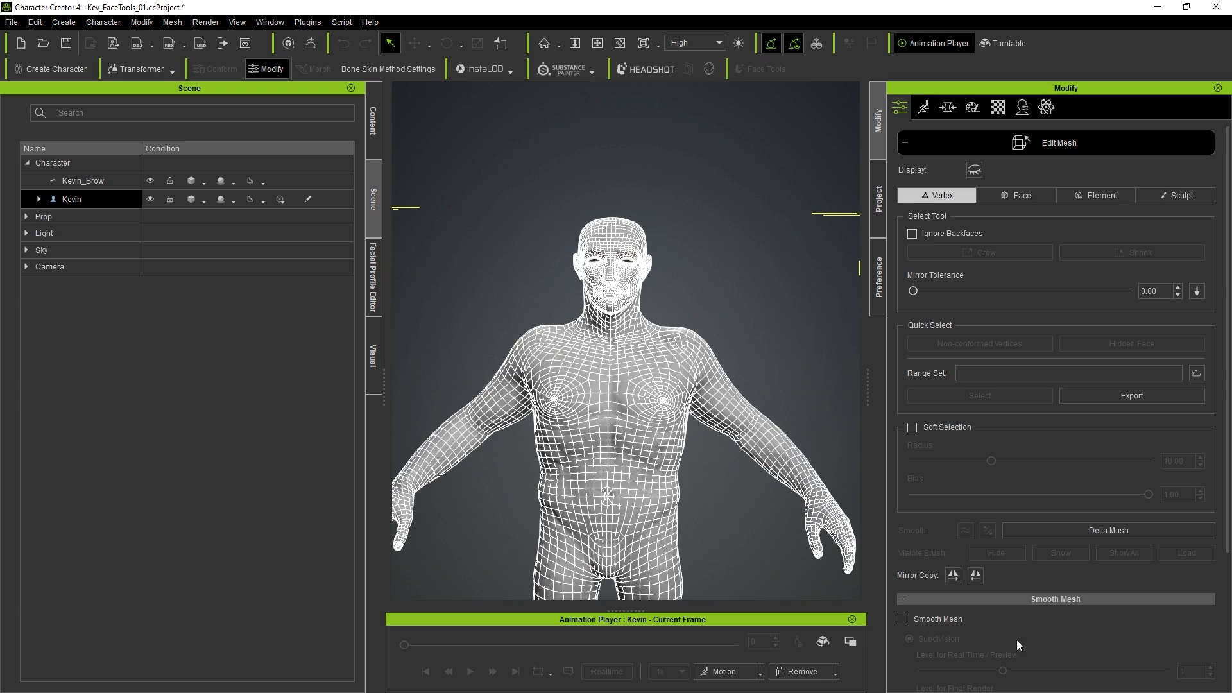
scroll(712, 308, "up", 3)
scroll(708, 272, "up", 3)
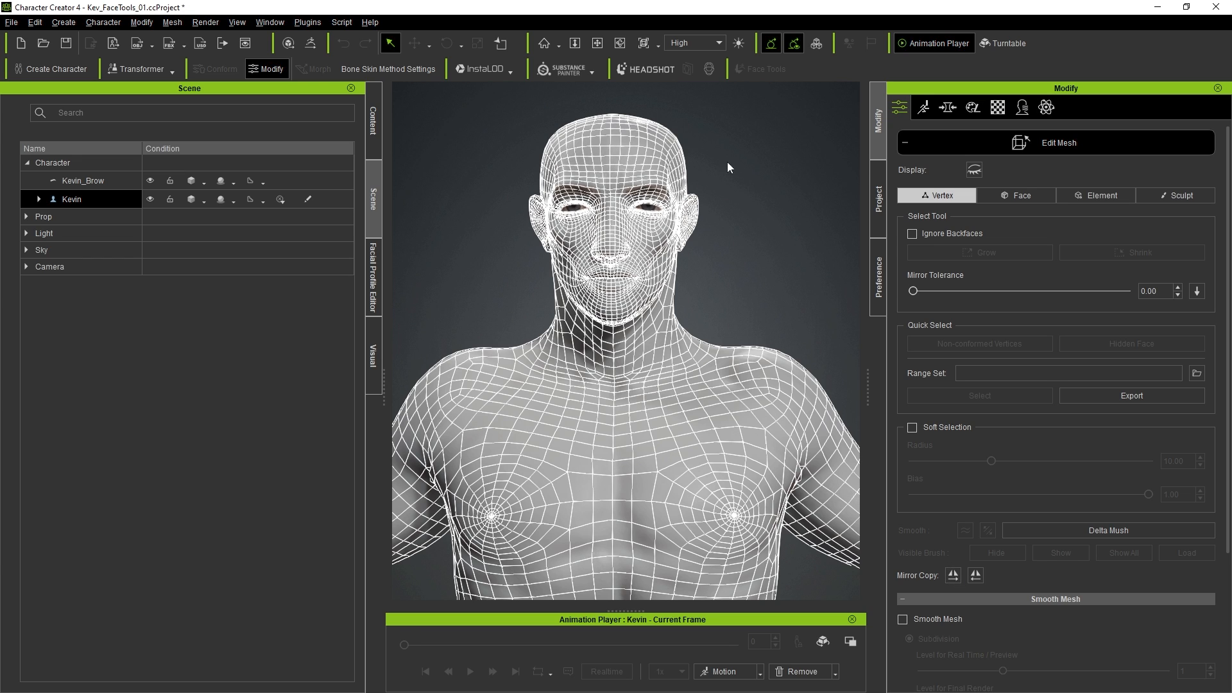
left_click(955, 575)
left_click(1093, 142)
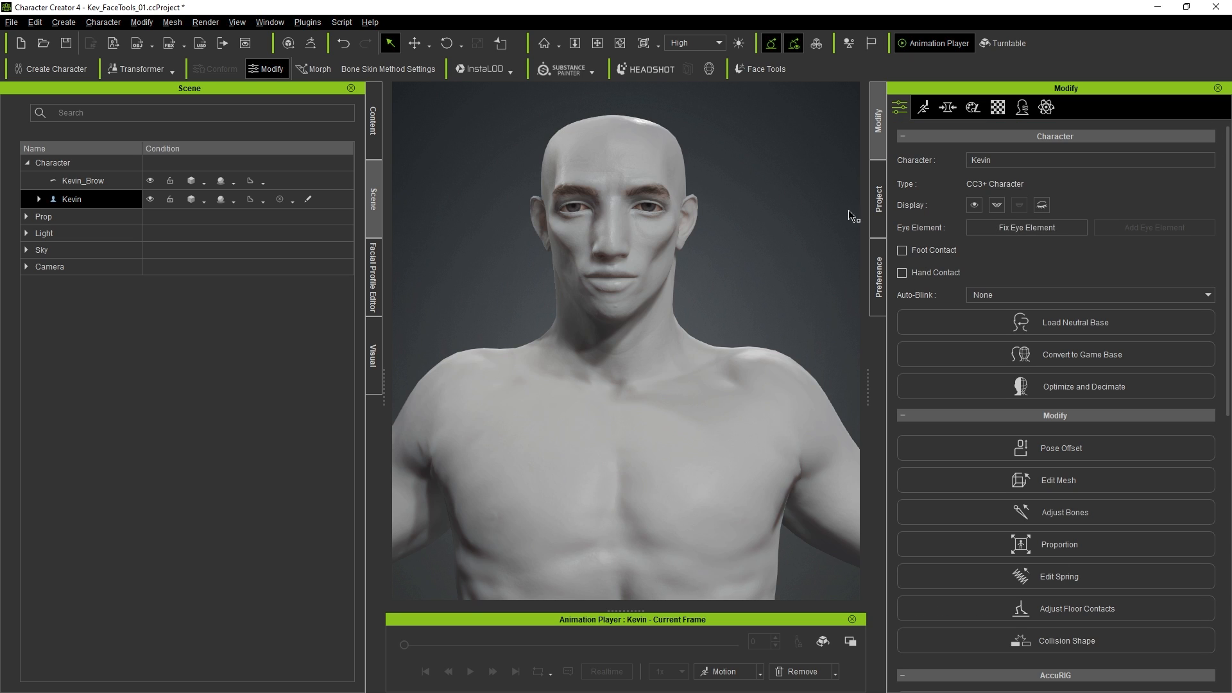
Step: Transfer Kevin to ZBrush through the ZBrush Face Tools plugin using the Base Model Only option
scroll(702, 240, "down", 2)
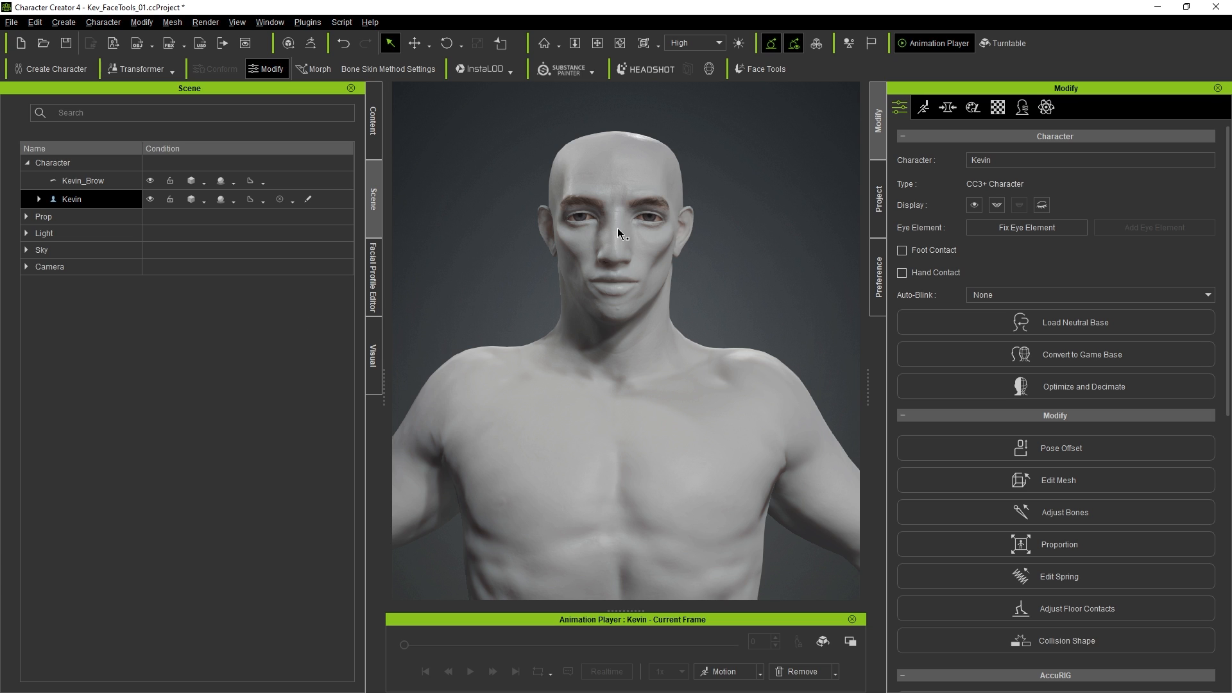
left_click(300, 24)
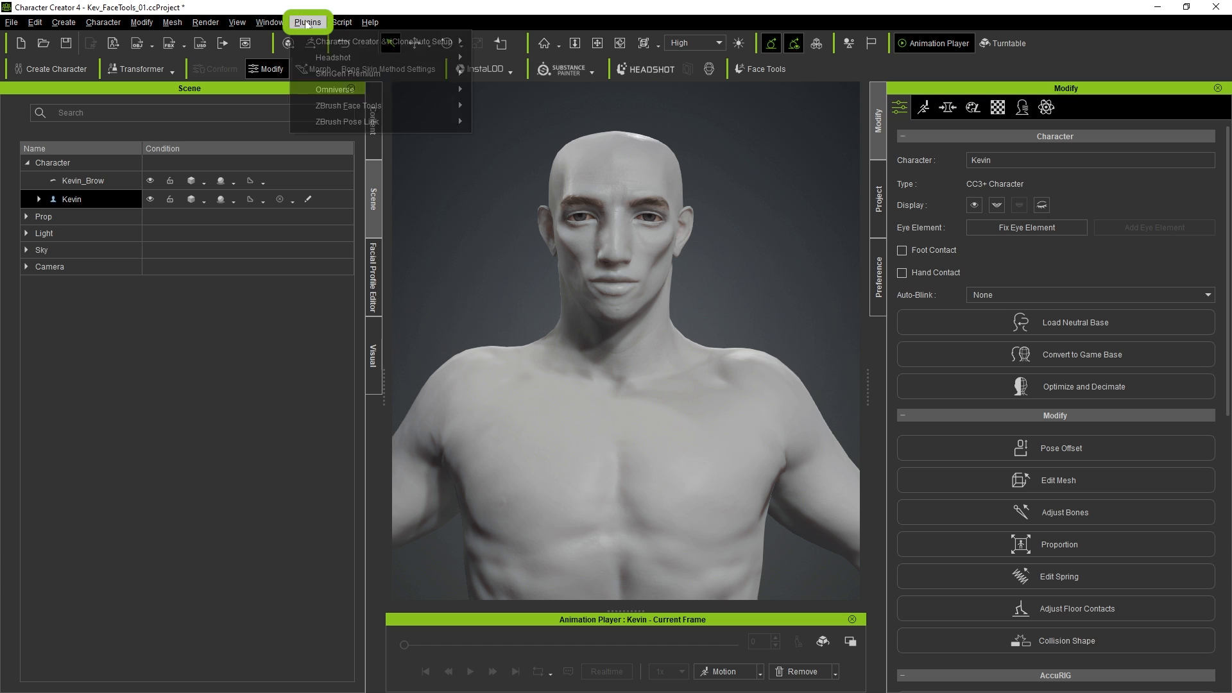
mouse_move(339, 107)
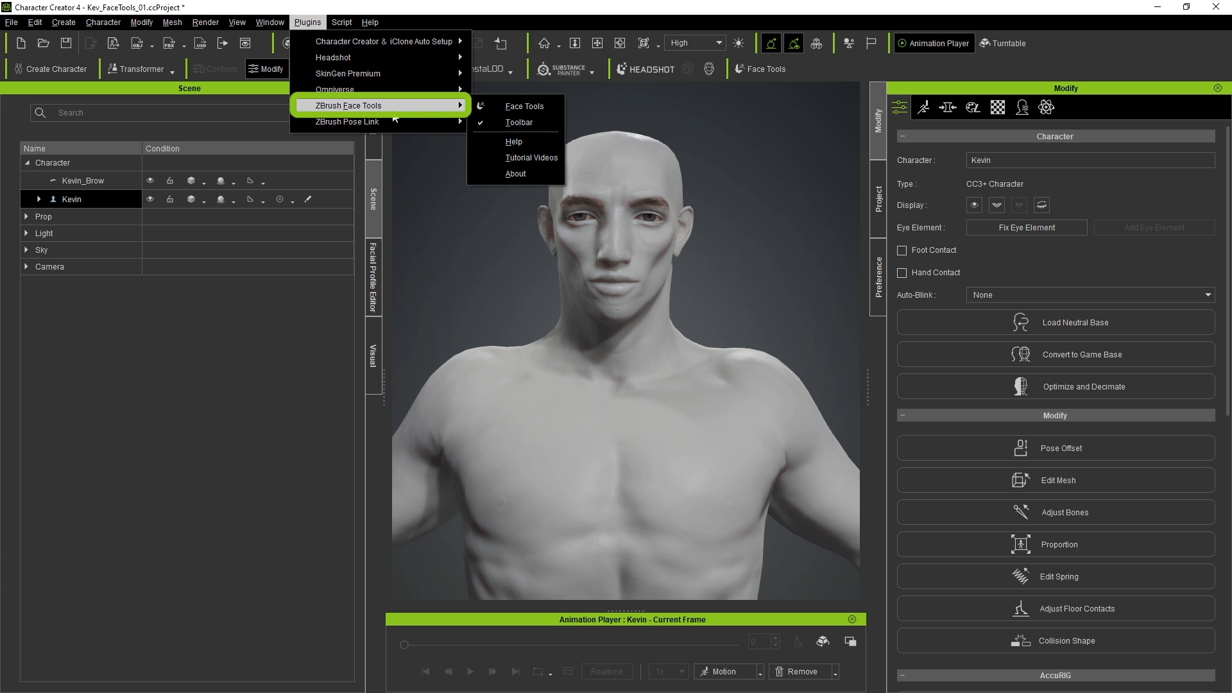
left_click(540, 107)
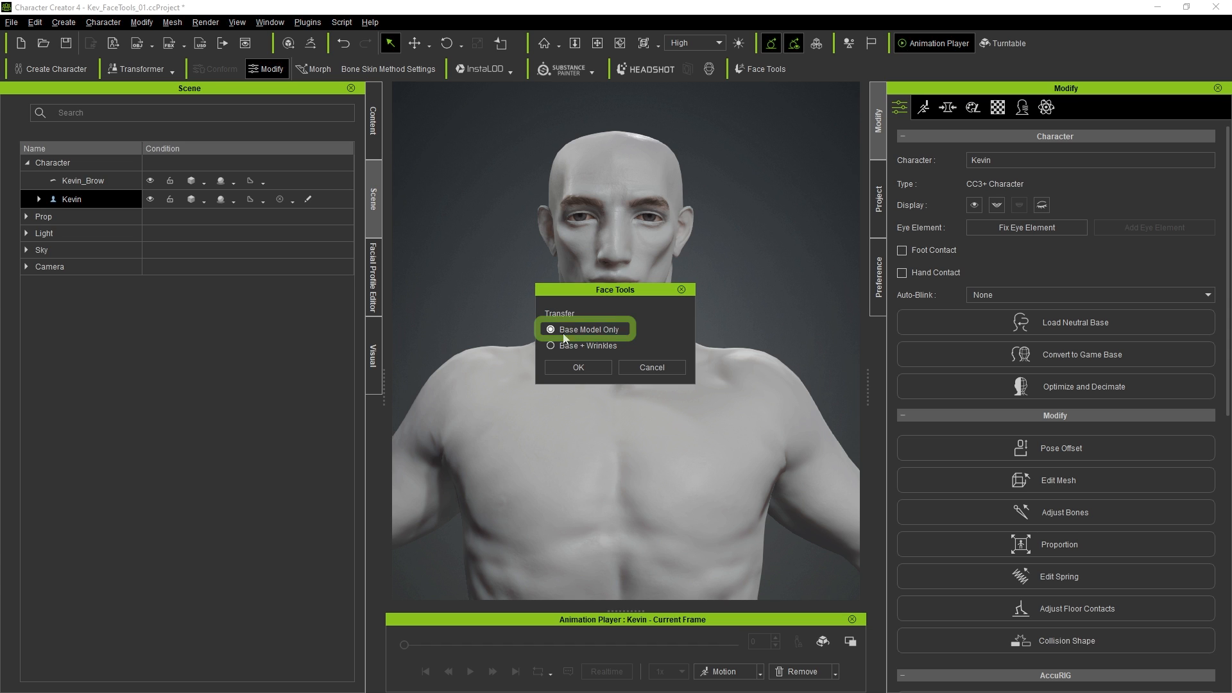
left_click(578, 367)
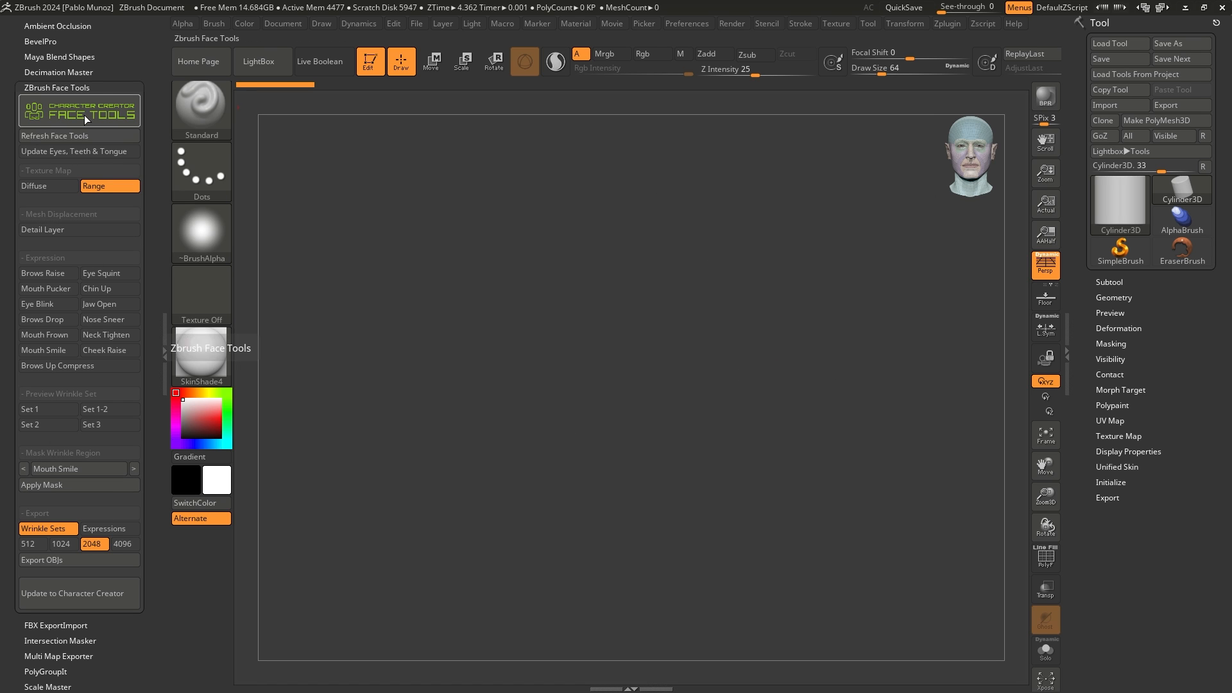
Step: In Character Creator, send Kevin to ZBrush through Face Tools with Create New, Level 6 - 2K Texture Resolution and Normal Details
mouse_move(124, 44)
left_mouse_down()
mouse_move(127, 130)
mouse_move(131, 28)
left_mouse_up()
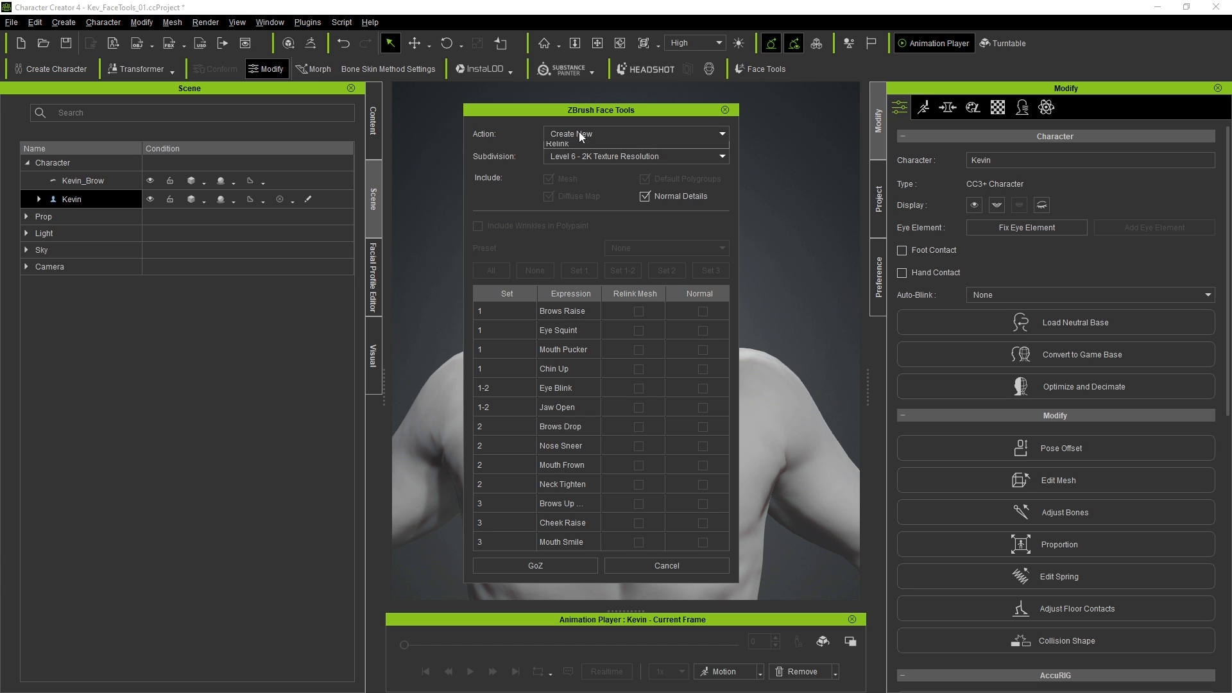
left_click(579, 132)
left_click(574, 133)
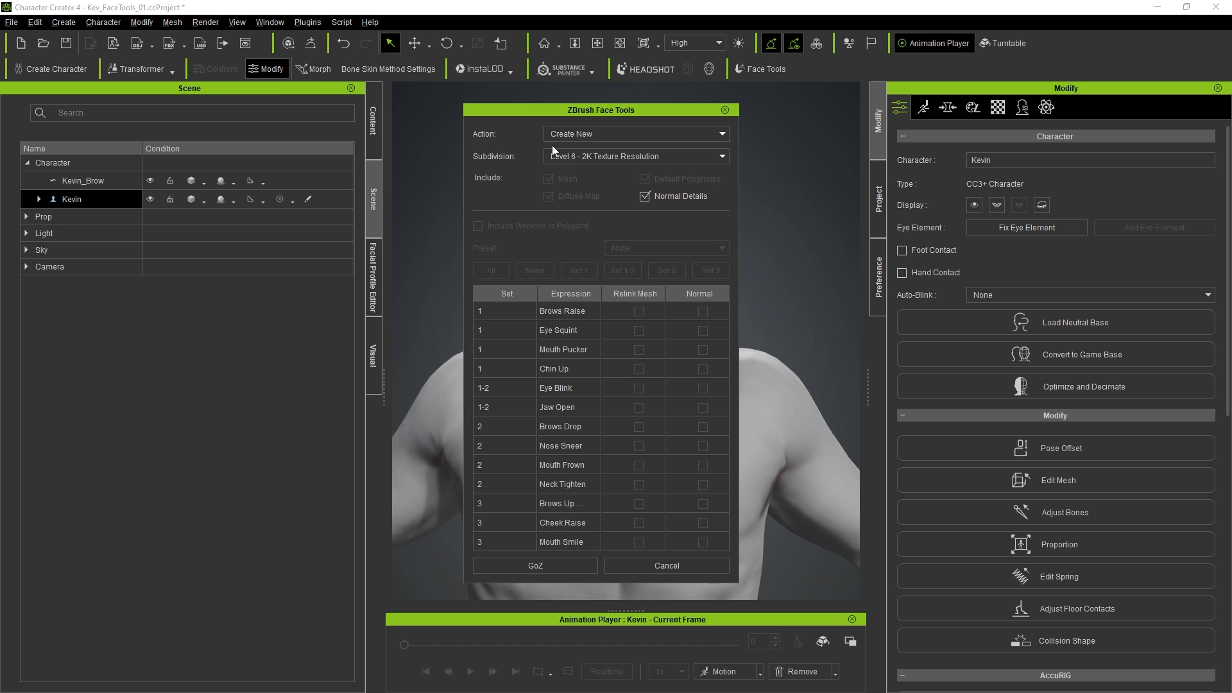
left_click(597, 159)
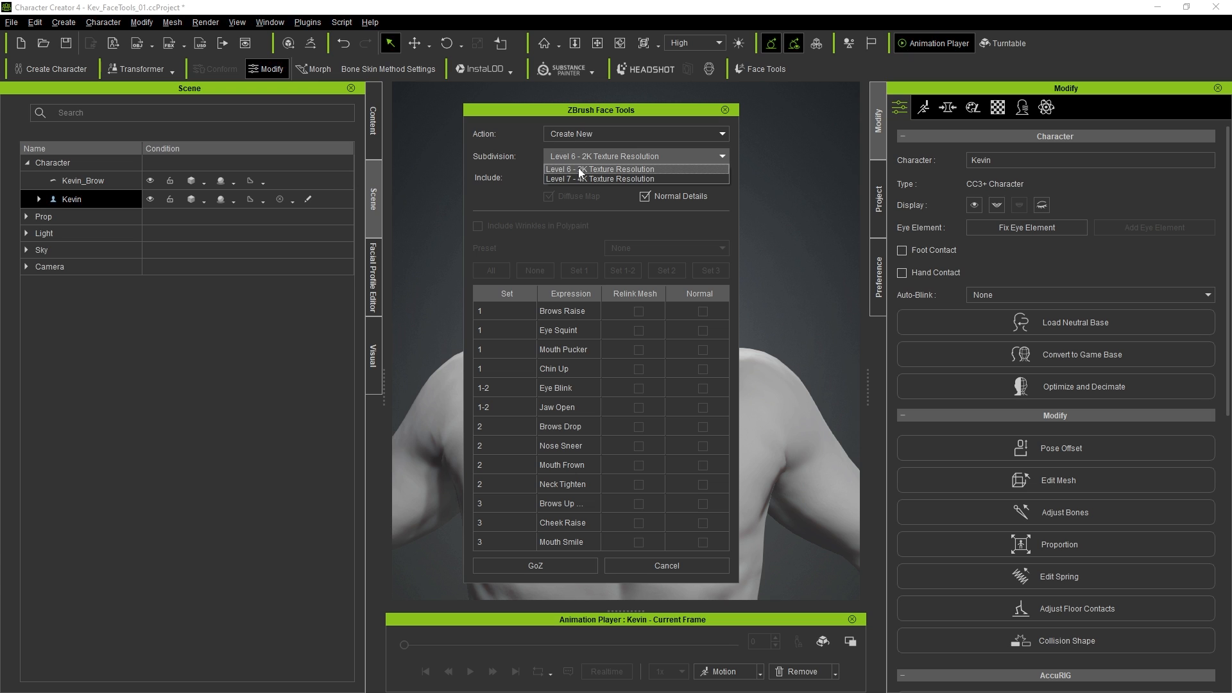
left_click(600, 168)
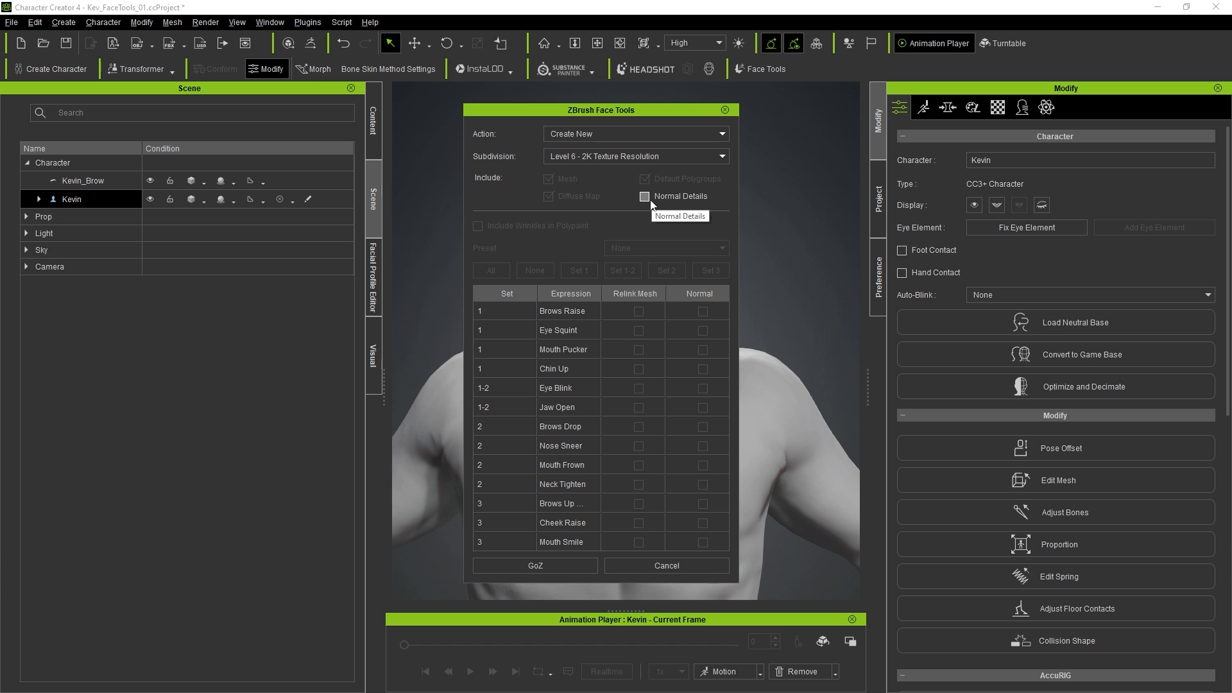
left_click(645, 196)
left_click(545, 563)
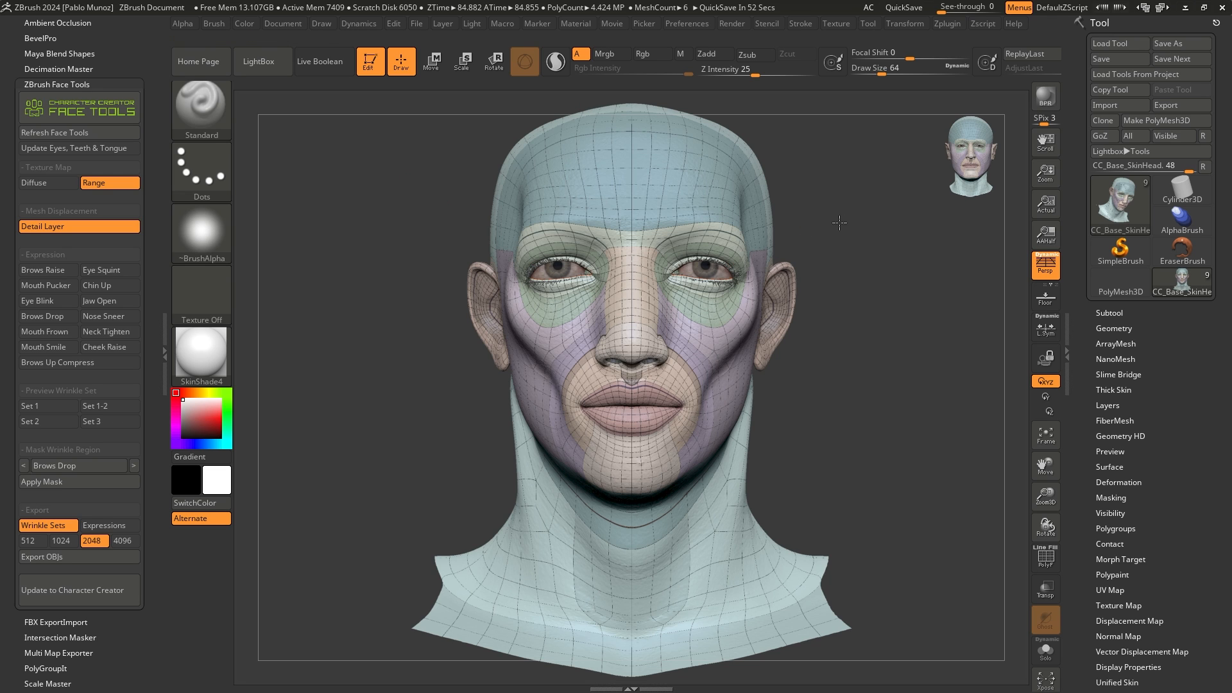
Step: Lower the head mesh to subdivision level 1 and inspect it from the front
left_click_drag(839, 223, 1053, 301)
left_click(1116, 328)
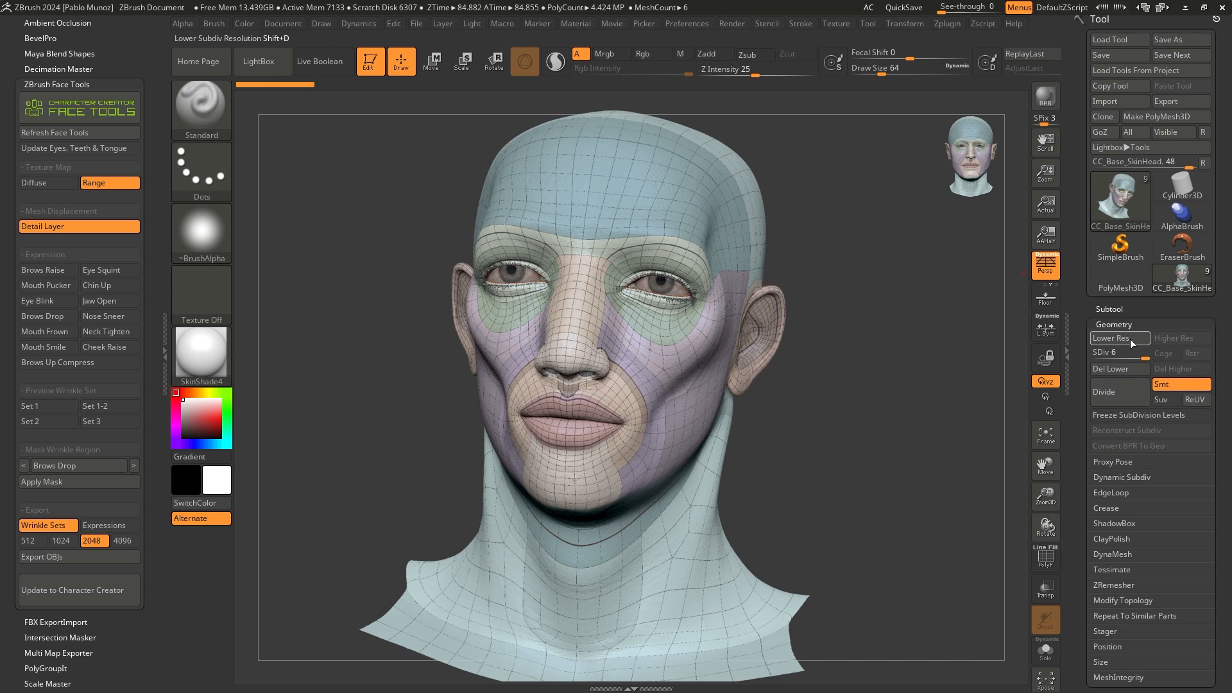
left_click_drag(1136, 354, 1094, 354)
left_click_drag(771, 274, 895, 290)
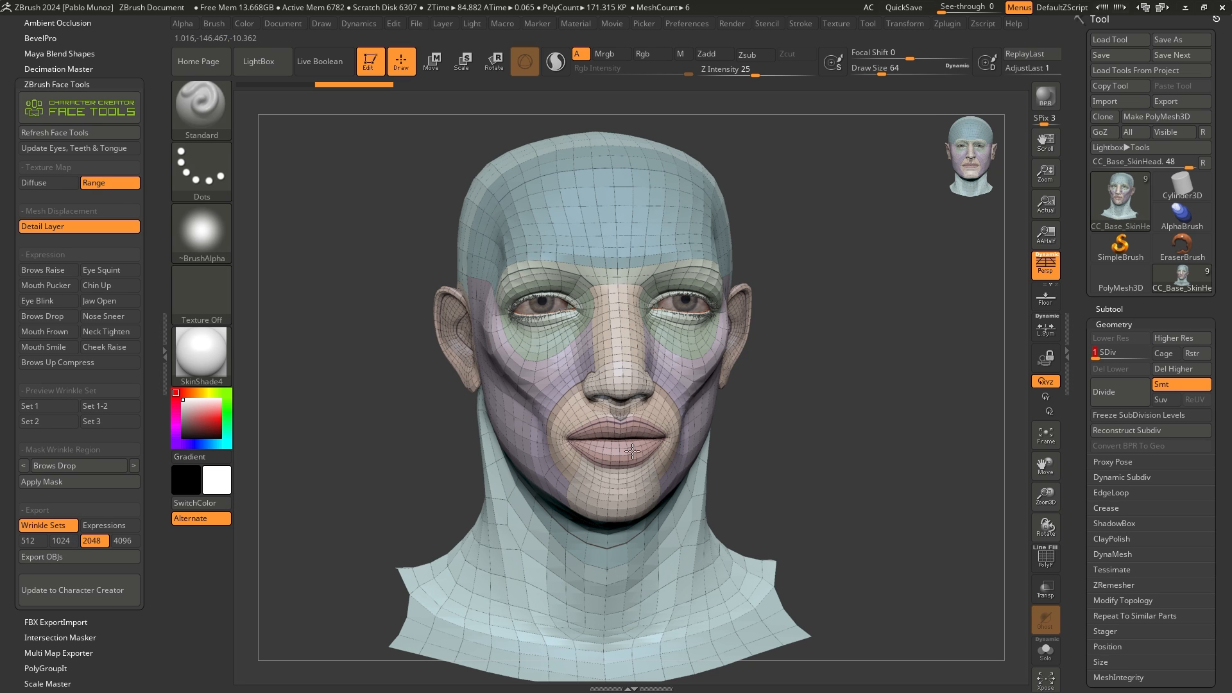
Step: Refresh Face Tools and show the model's subtool list
left_click(114, 133)
left_click(79, 133)
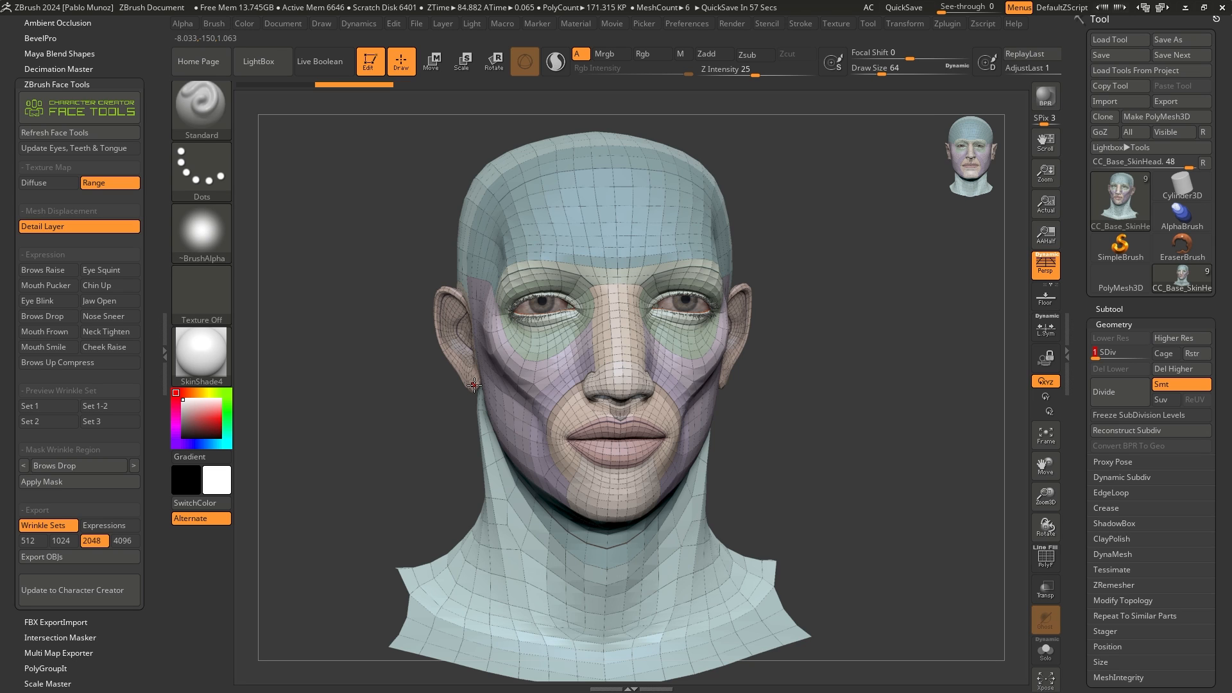
left_click(1114, 308)
mouse_move(1151, 205)
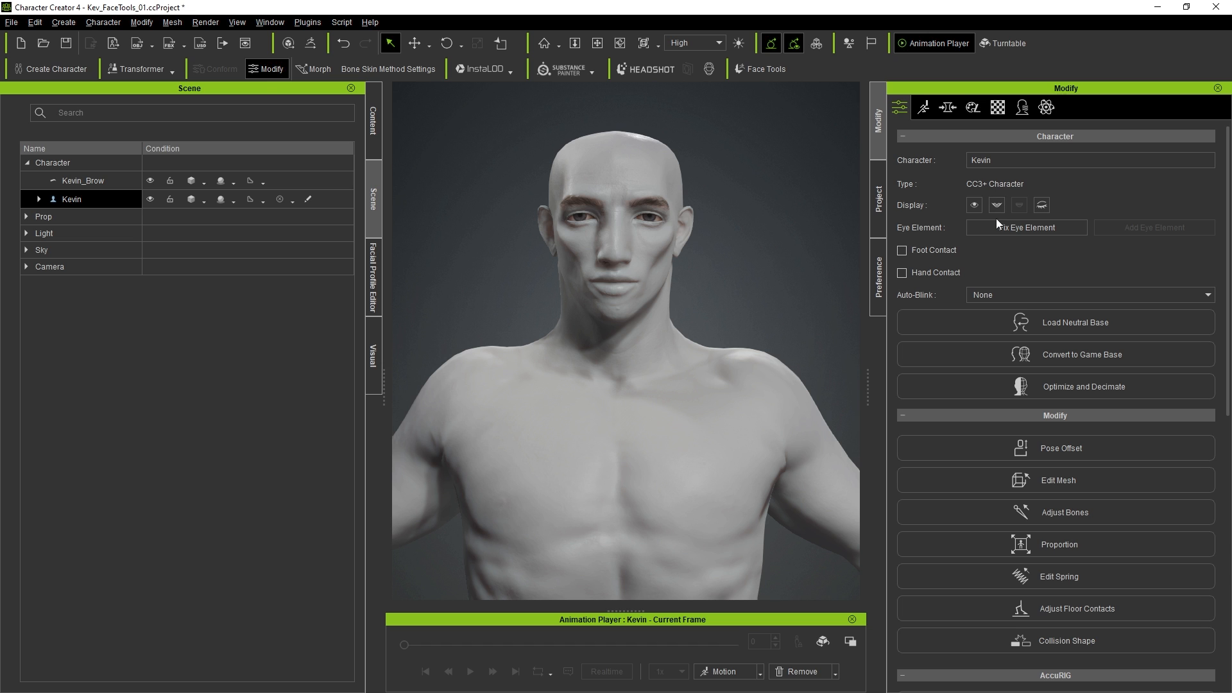
Step: Switch to Character Creator and restore Kevin's skin with texture strength 100 and a white diffuse color
left_click(998, 107)
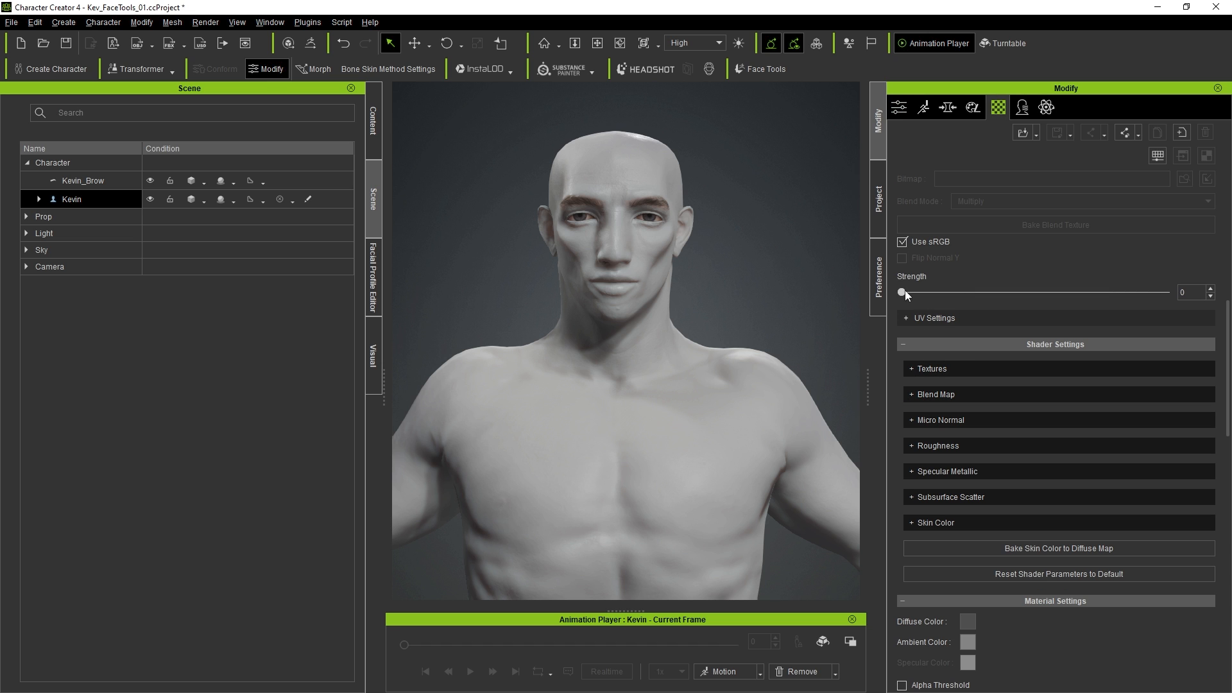
left_click_drag(902, 292, 1174, 290)
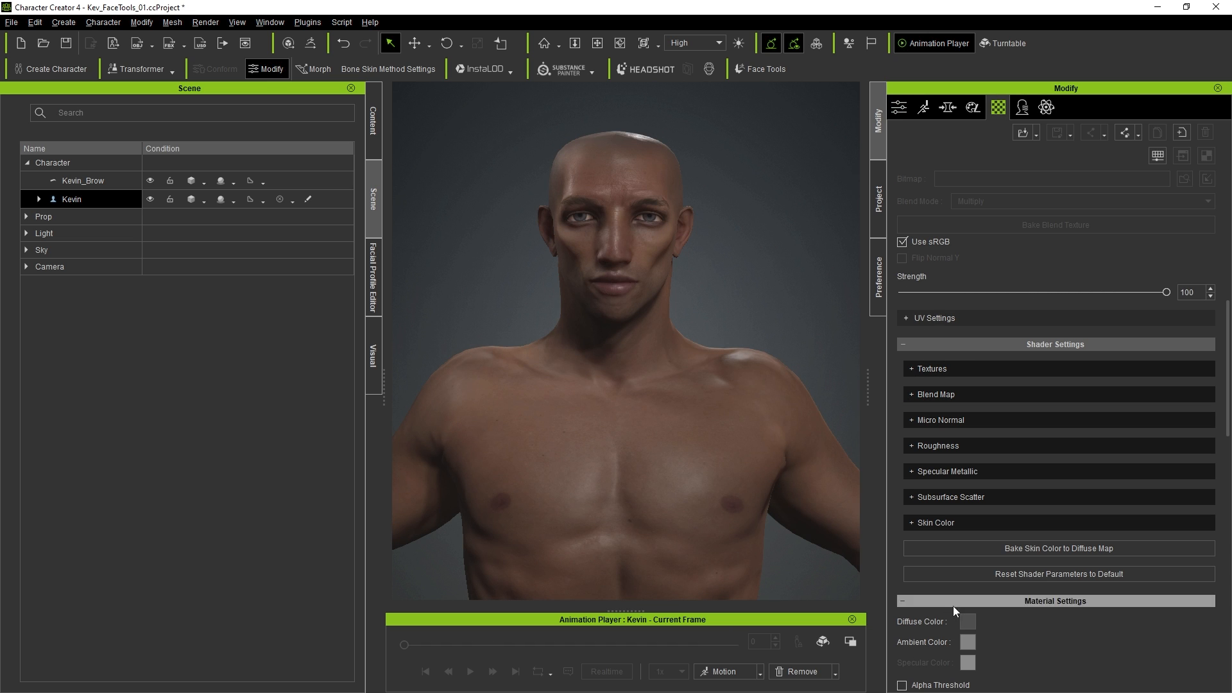
left_click(966, 622)
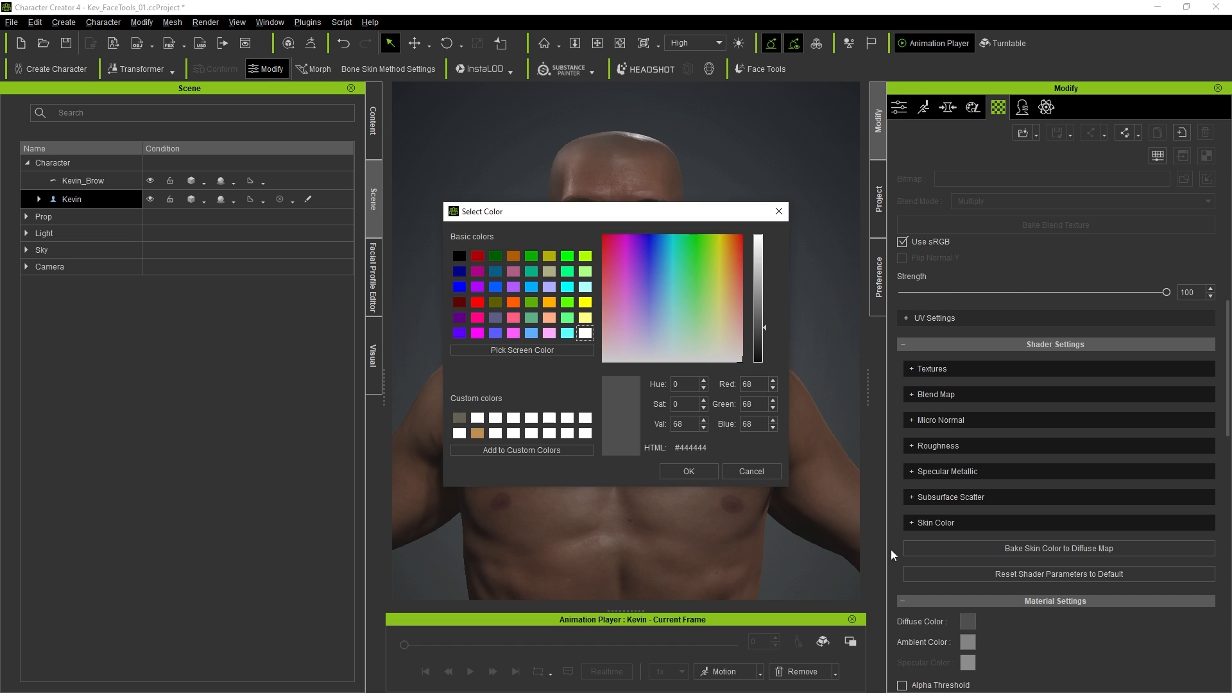
left_click(688, 472)
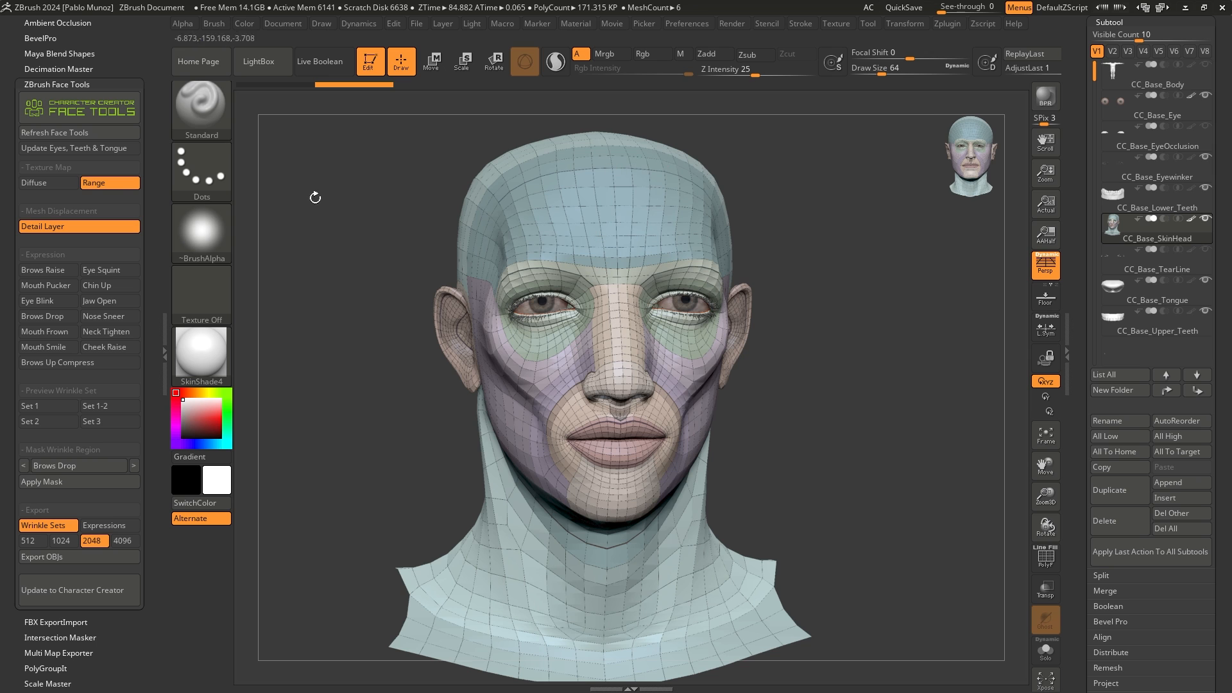
Step: In ZBrush, turn off the Range texture and check the head's Default Range texture map by toggling it on and off
left_click(109, 187)
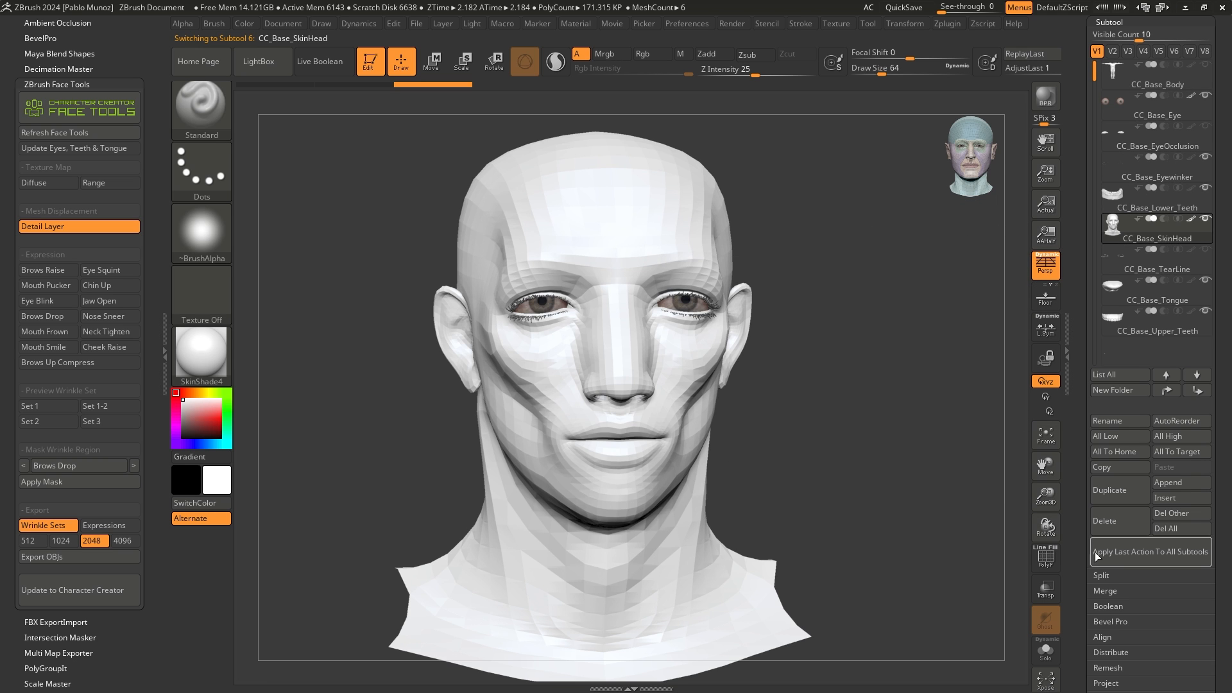
left_click_drag(1078, 551, 1090, 389)
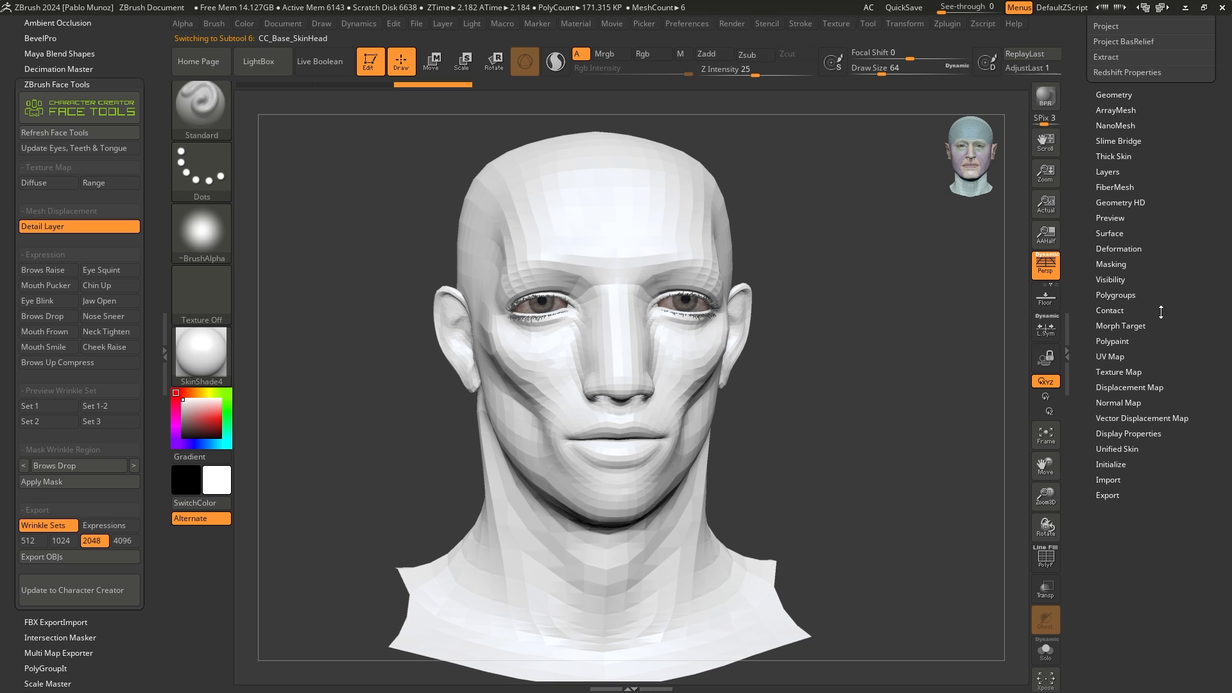
left_click(1118, 371)
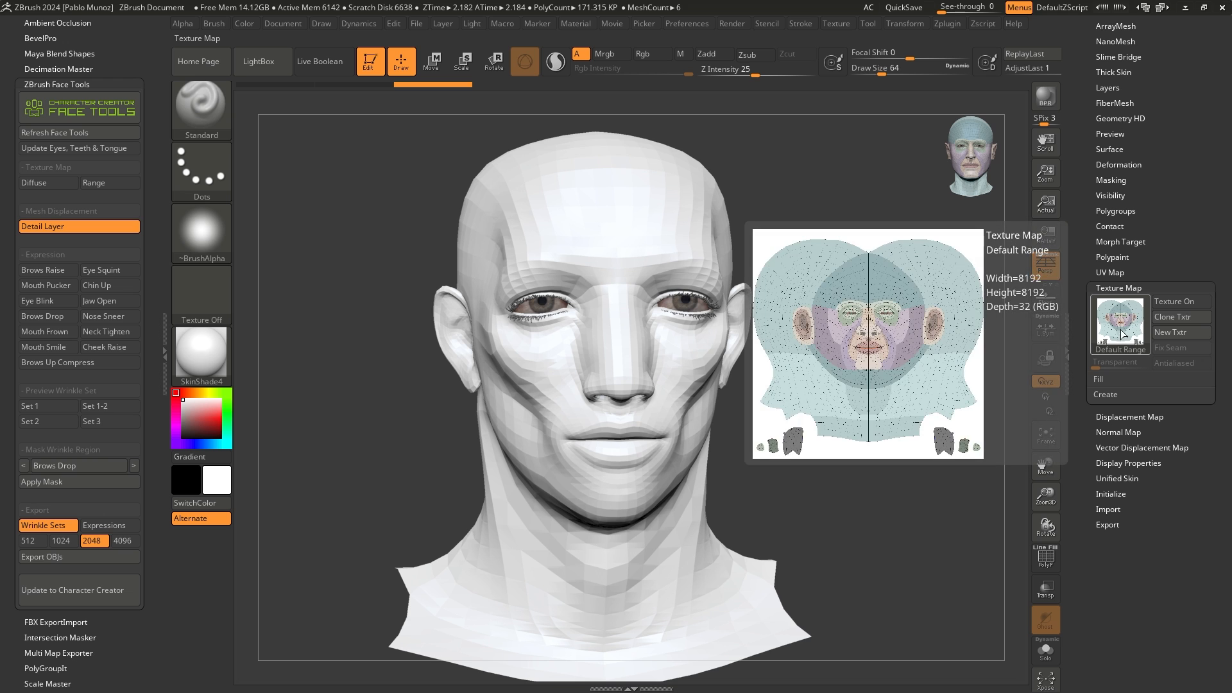
mouse_move(1112, 335)
left_click(1172, 302)
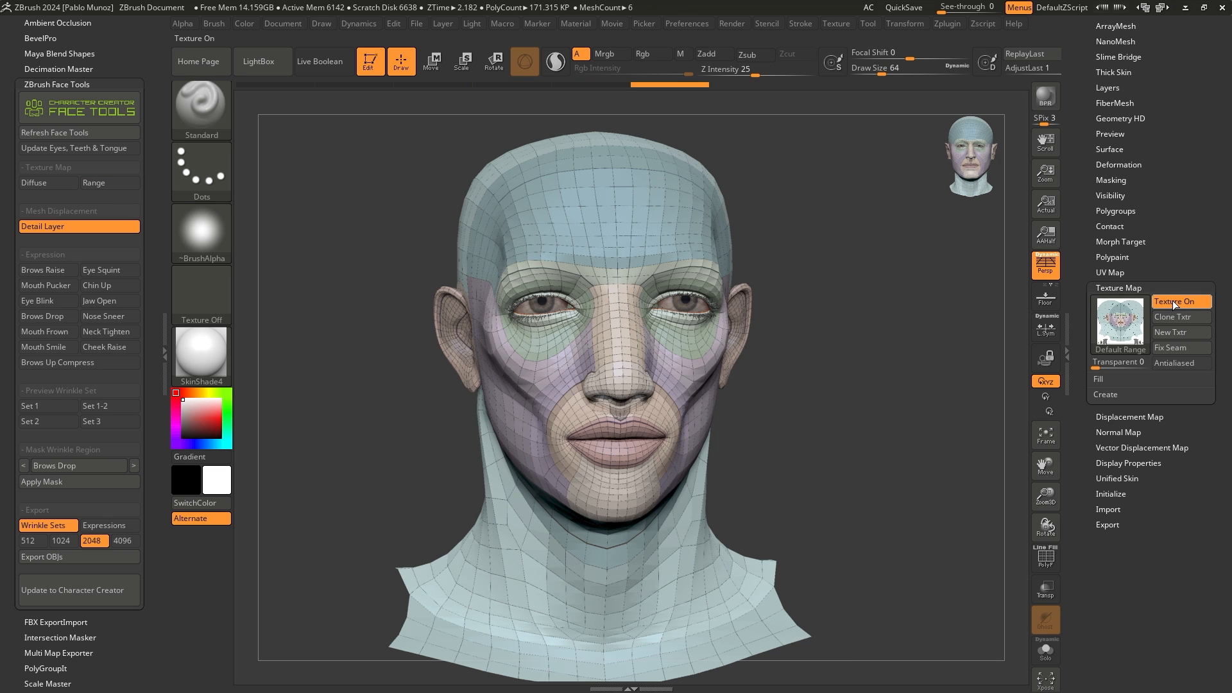
left_click(1172, 300)
Step: Return to the subtool list and turn the Face Tools Range texture back on
scroll(1164, 354, "up", 5)
left_click(1148, 312)
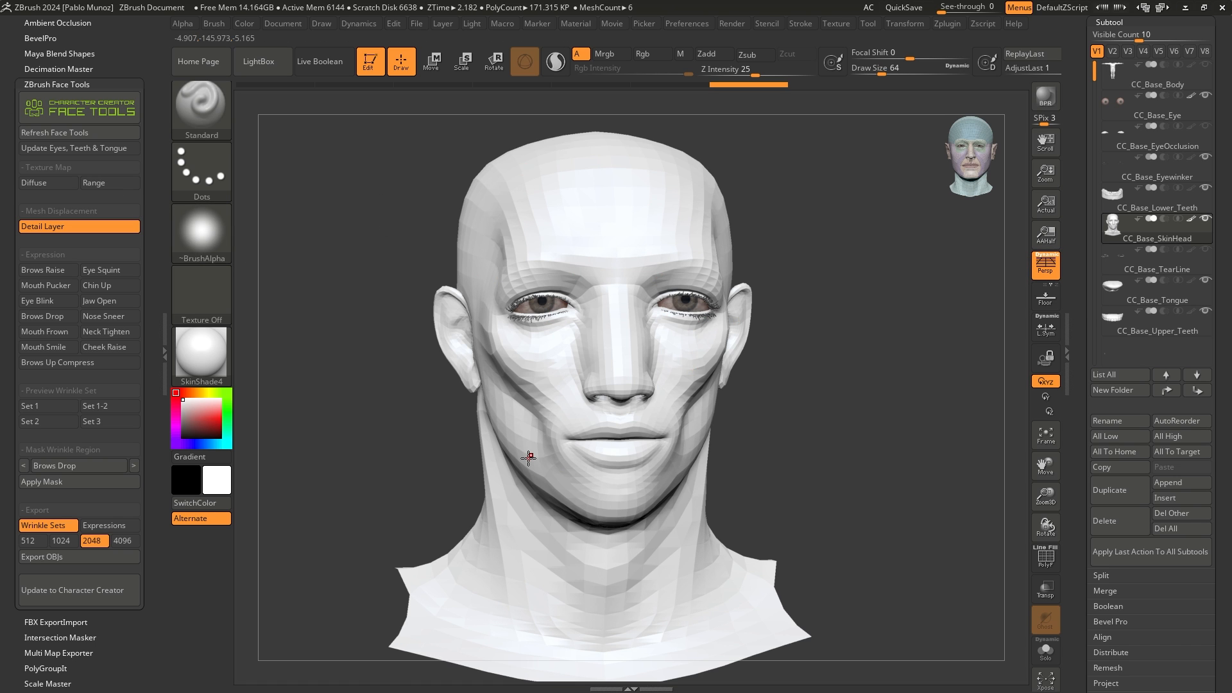
left_click(113, 185)
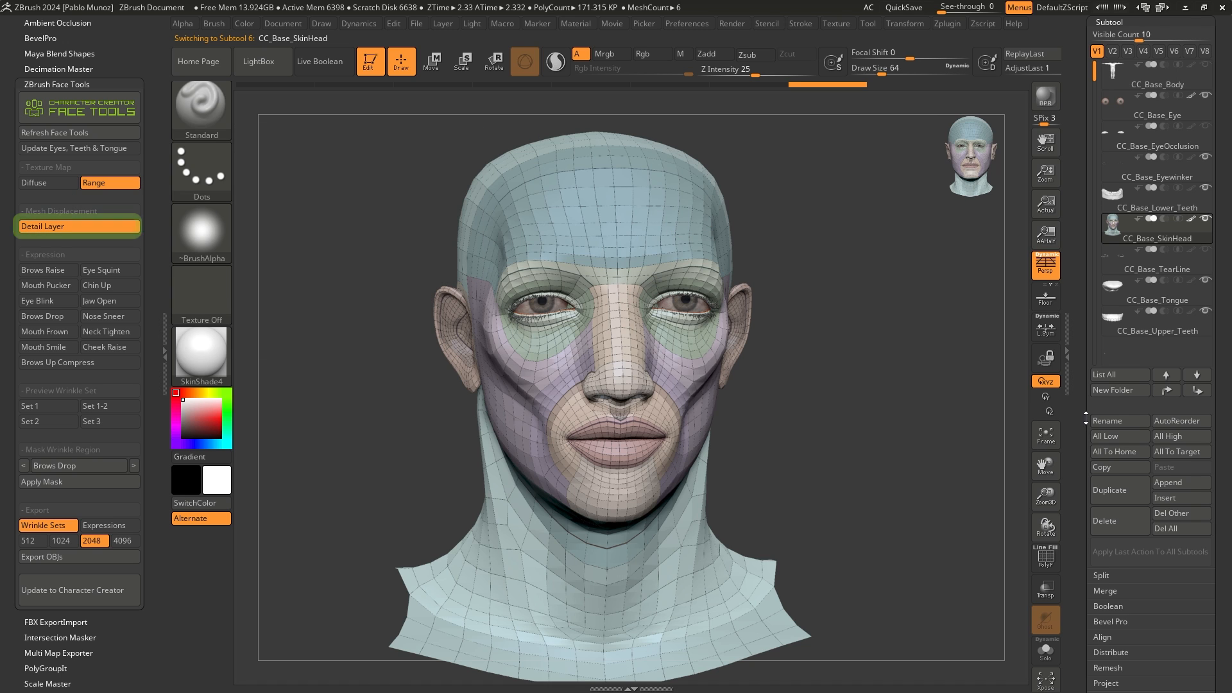
Step: Raise the head mesh to subdivision level 6
left_click_drag(1087, 413, 1082, 288)
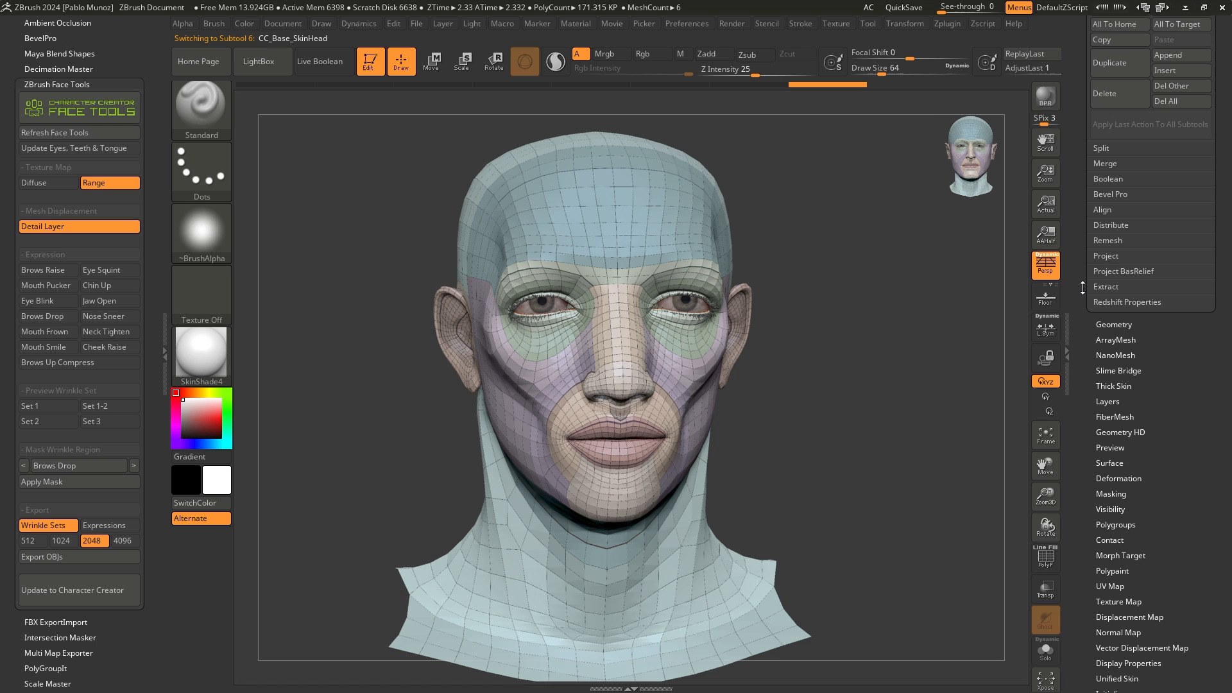
left_click(1113, 324)
left_click(1146, 349)
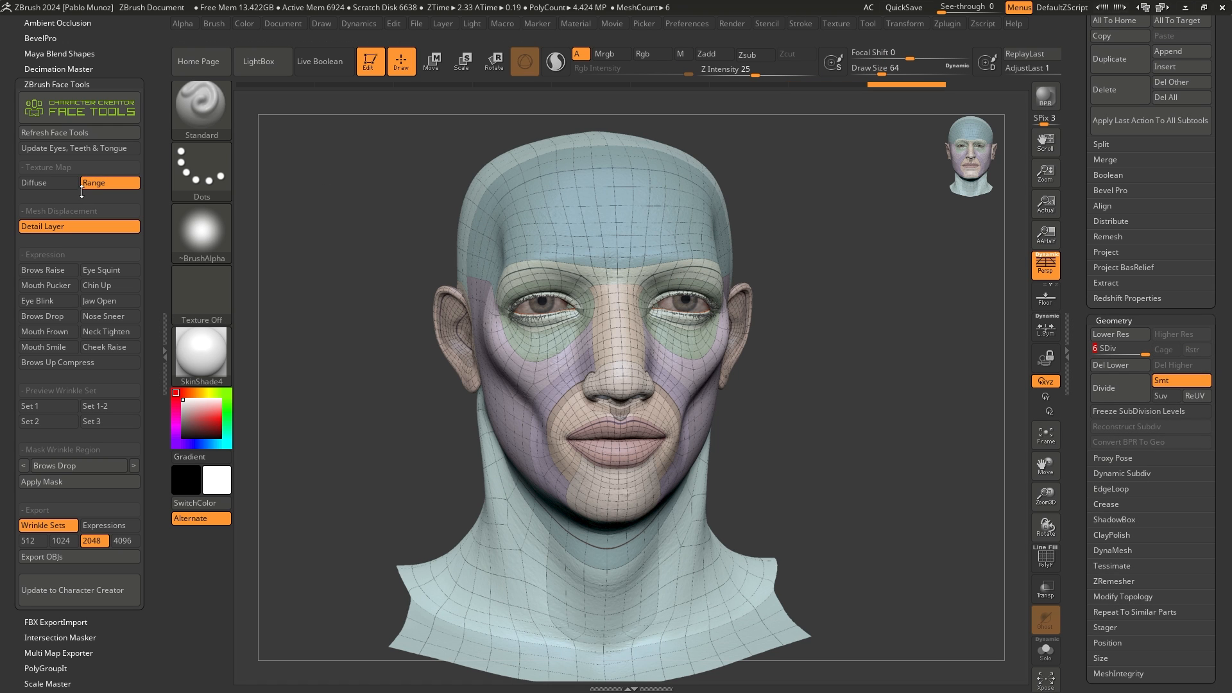
Step: Turn off the Range texture and display the head with BasicMaterial to show the facial skin detail
left_click(100, 184)
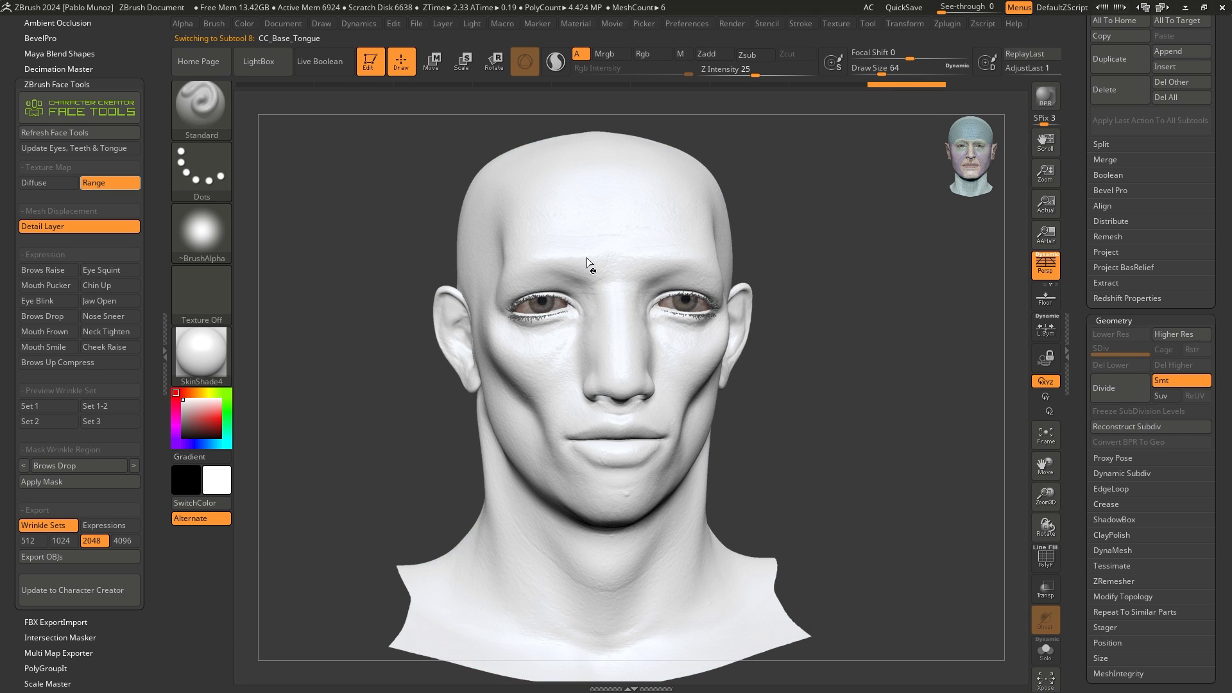
left_click(206, 353)
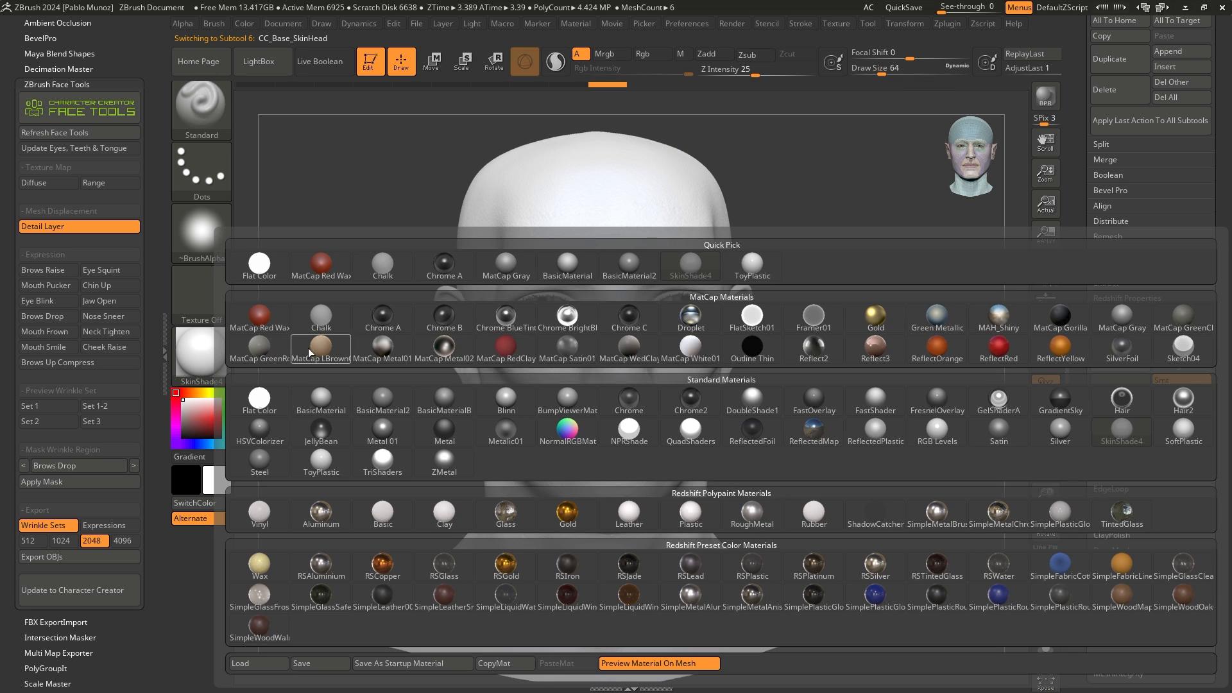
left_click(576, 267)
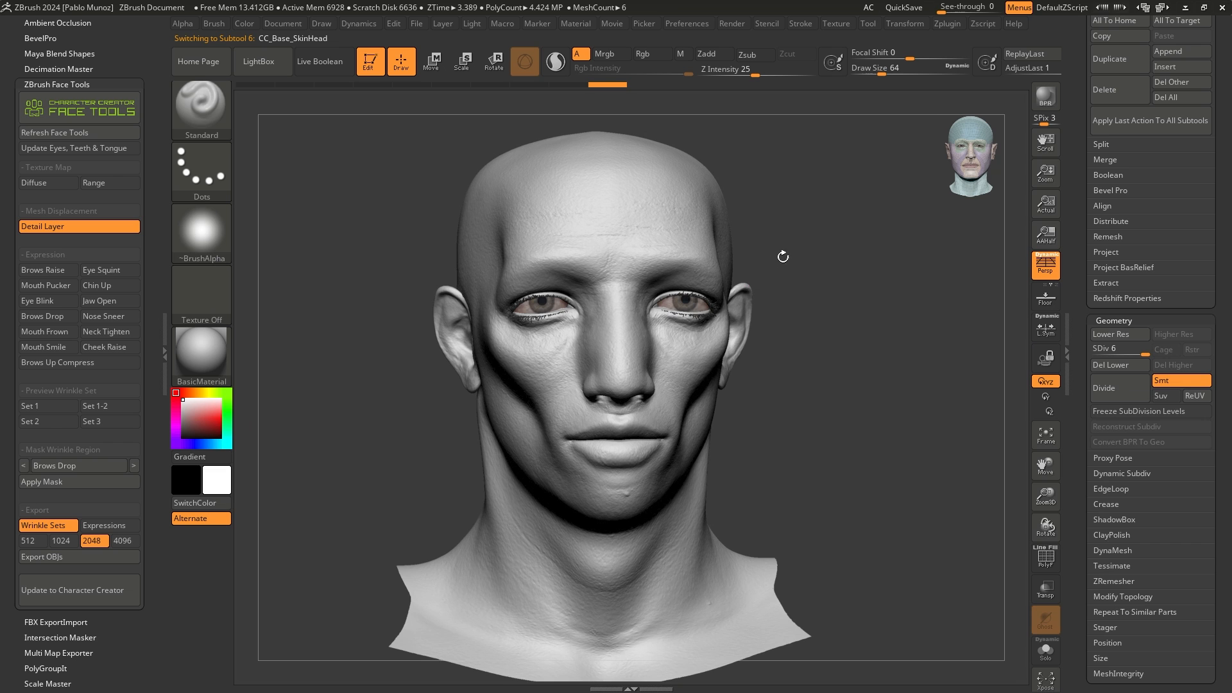
right_click_drag(791, 255, 748, 275, "ctrl")
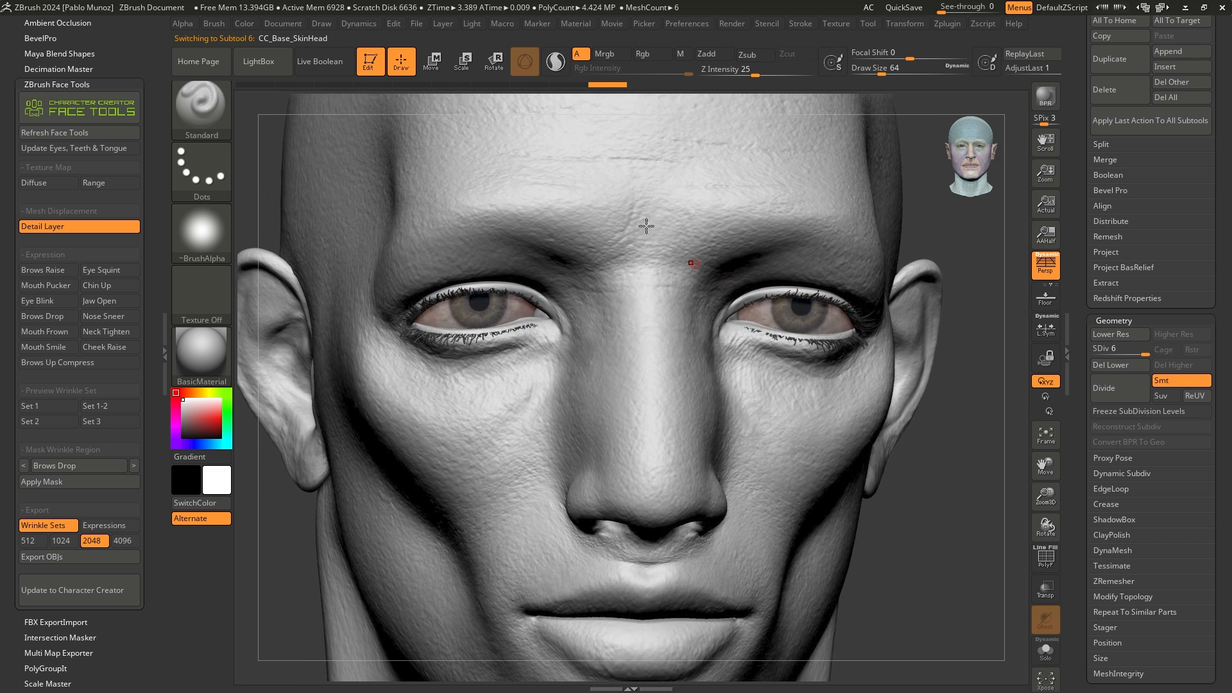
right_click_drag(619, 385, 622, 318, "alt")
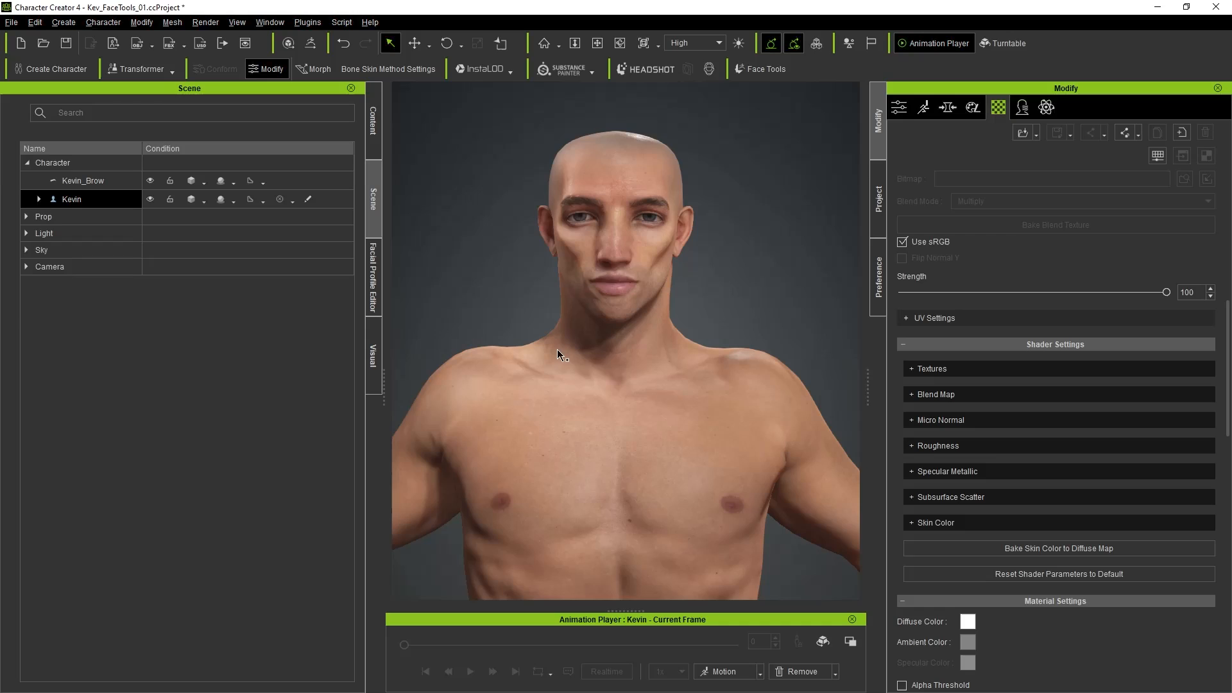
Step: Switch to Character Creator, examine Kevin's facial skin up close and show the content library
scroll(558, 352, "up", 10)
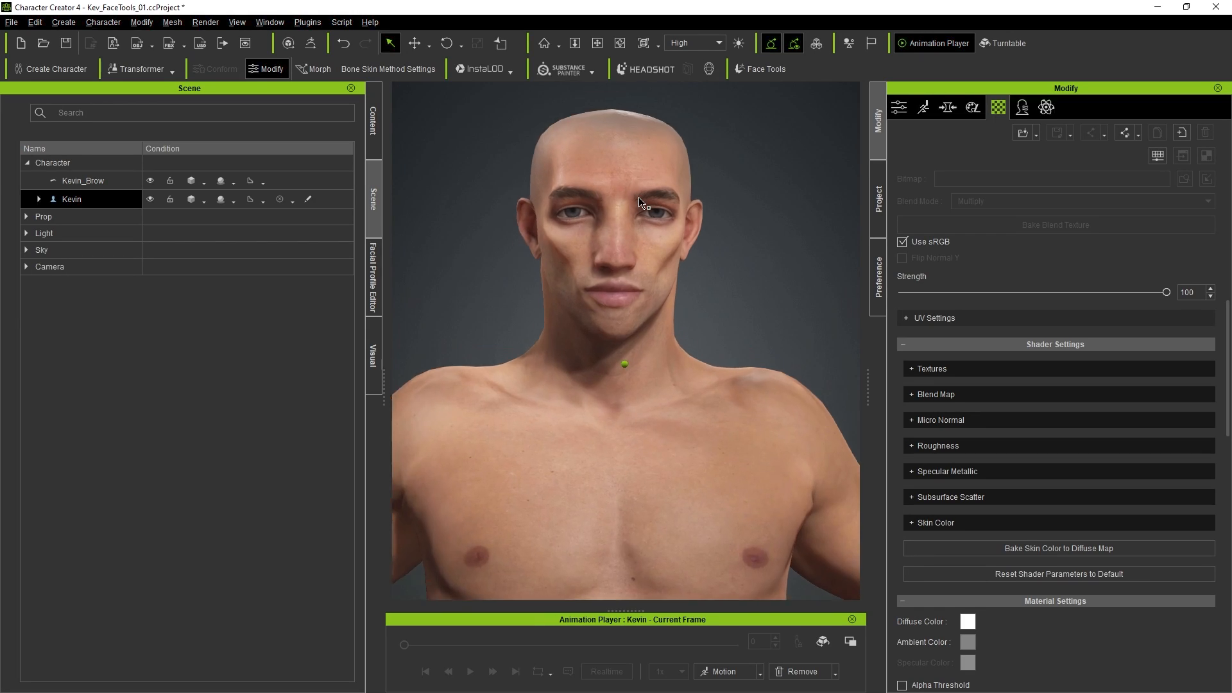
right_click_drag(639, 206, 637, 149)
scroll(583, 278, "down", 3)
scroll(622, 290, "down", 3)
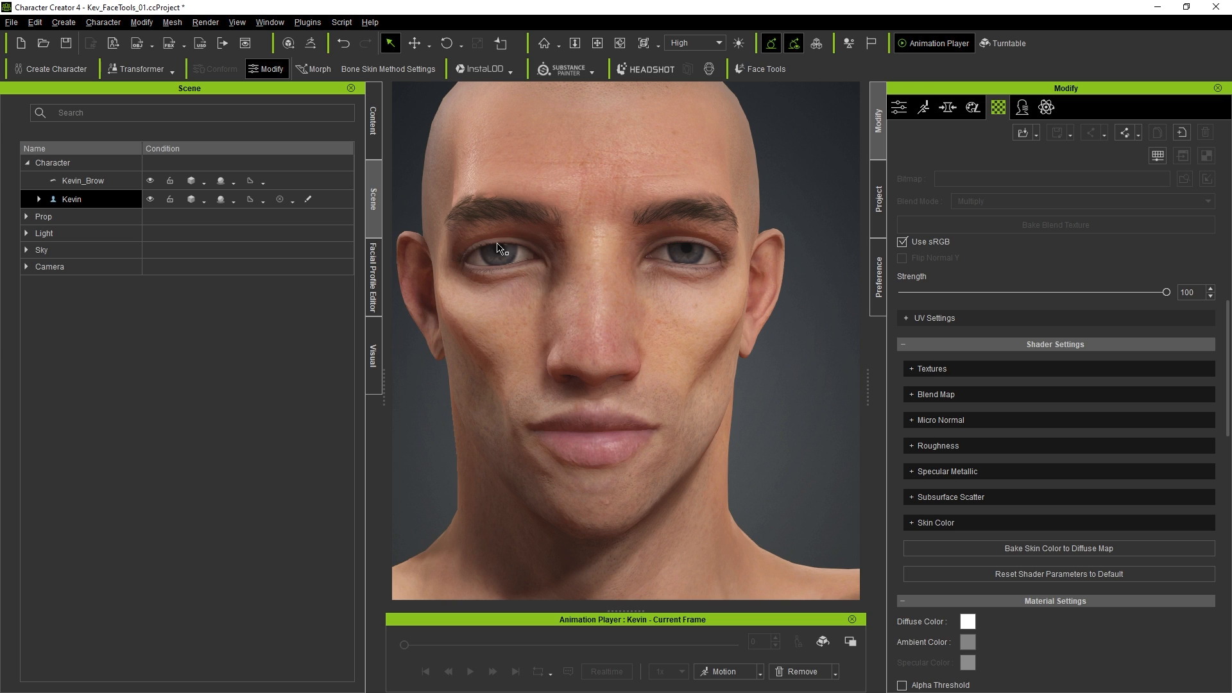
left_click(373, 121)
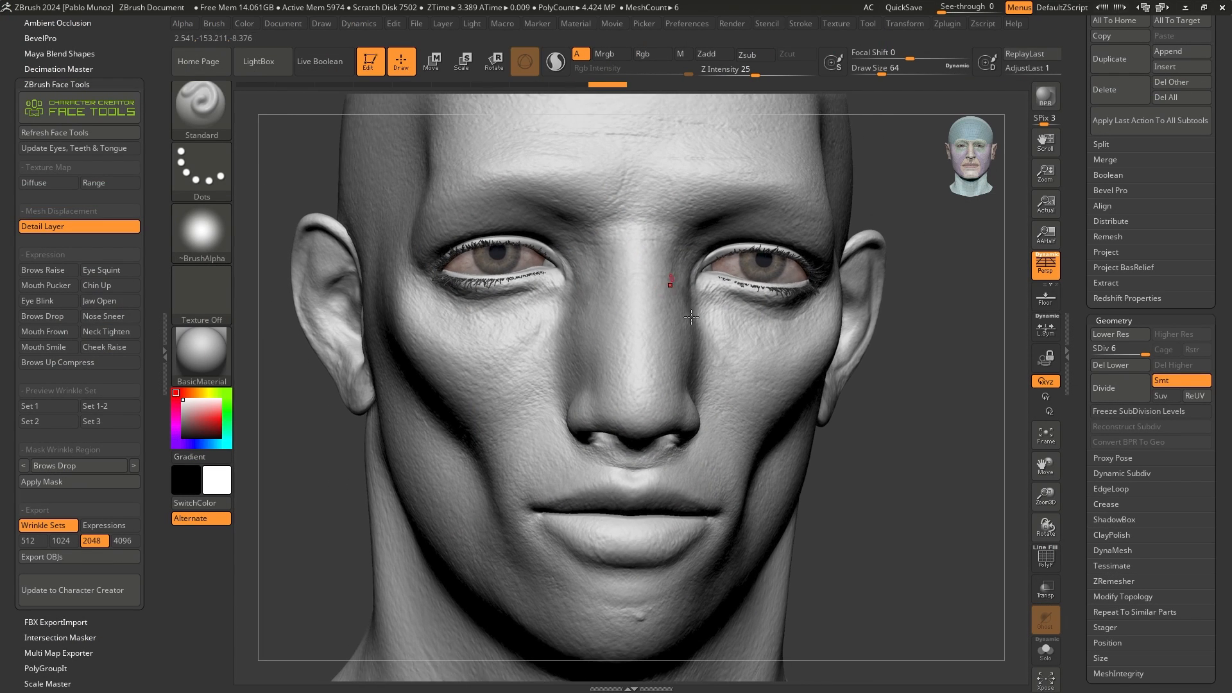
Step: In ZBrush, check CC_Detail Layer in the head's layers, turn off the Face Tools detail layer and return to the subtool list
right_click_drag(690, 317, 605, 320)
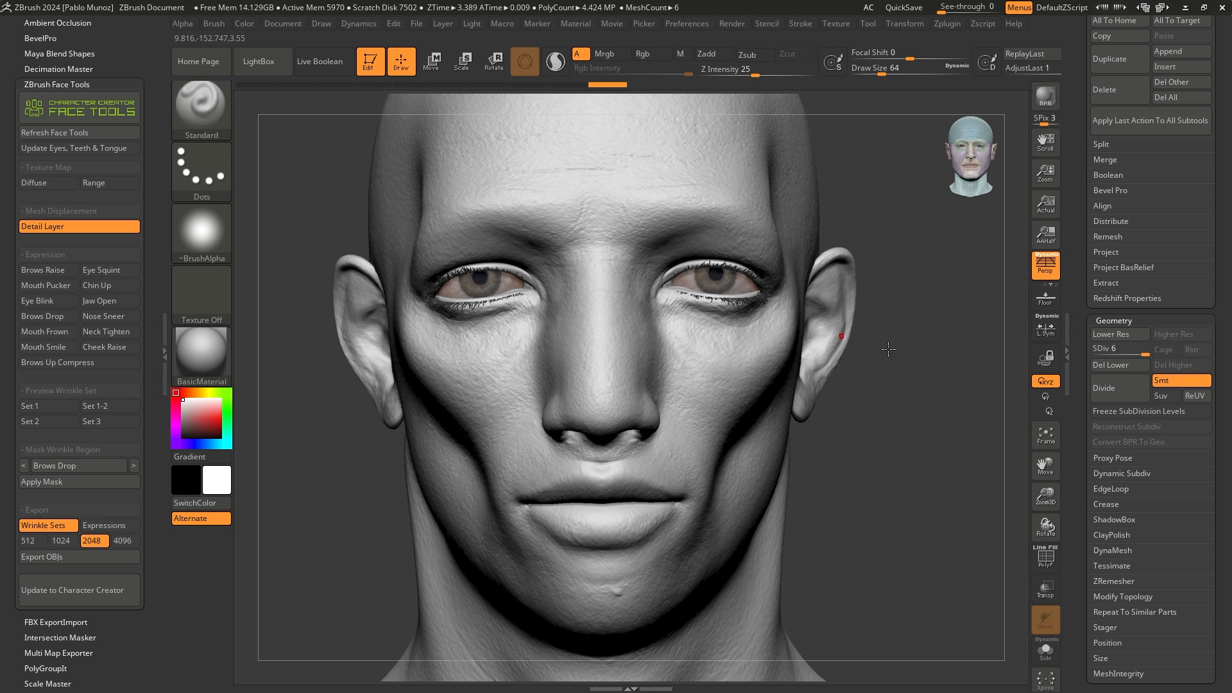
scroll(1183, 352, "down", 6)
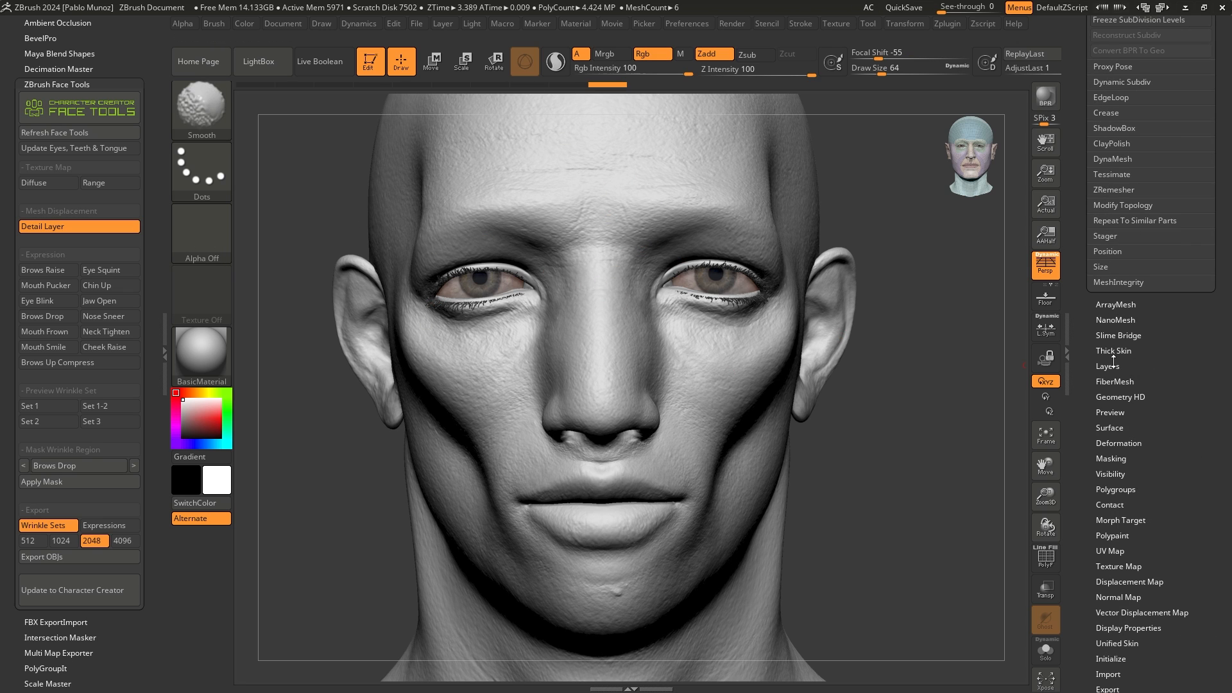
left_click(1107, 366)
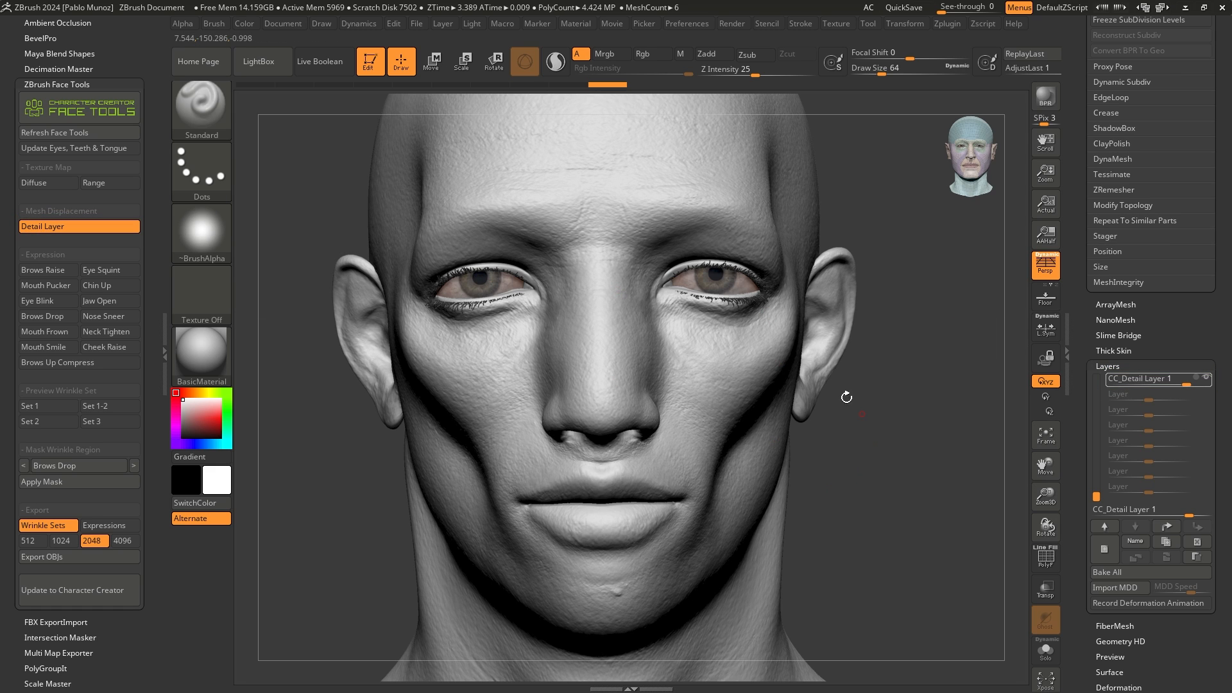
left_click(84, 227)
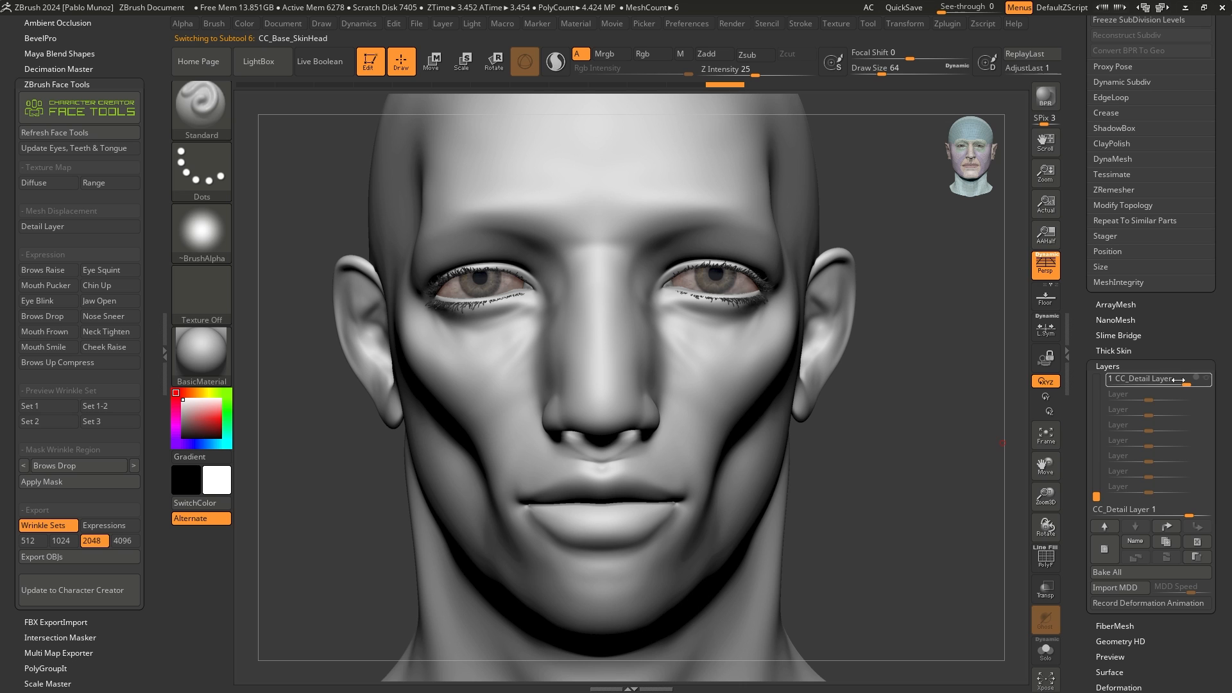
left_click(1107, 366)
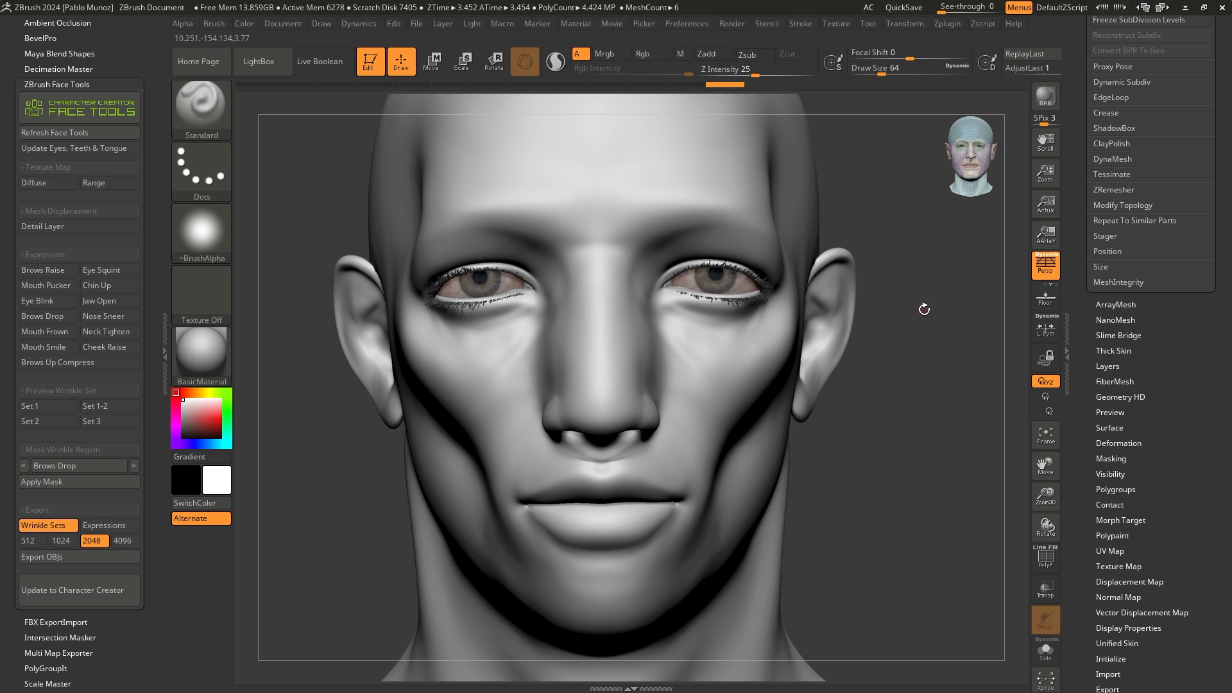
left_click_drag(1181, 352, 1150, 544)
left_click_drag(1131, 329, 1122, 253)
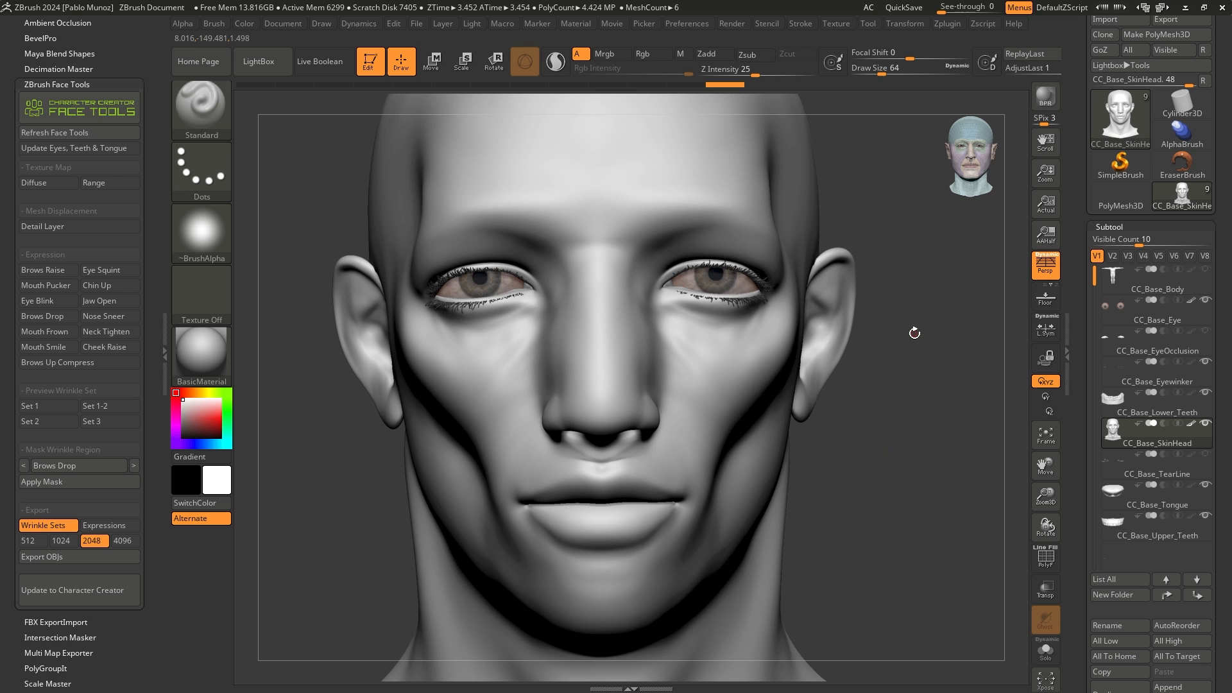
Step: Check the axis flip and polygroup options for importing in the import/export preferences, with the whole head framed
left_click_drag(914, 333, 909, 253, "alt")
left_click_drag(810, 340, 807, 292, "alt")
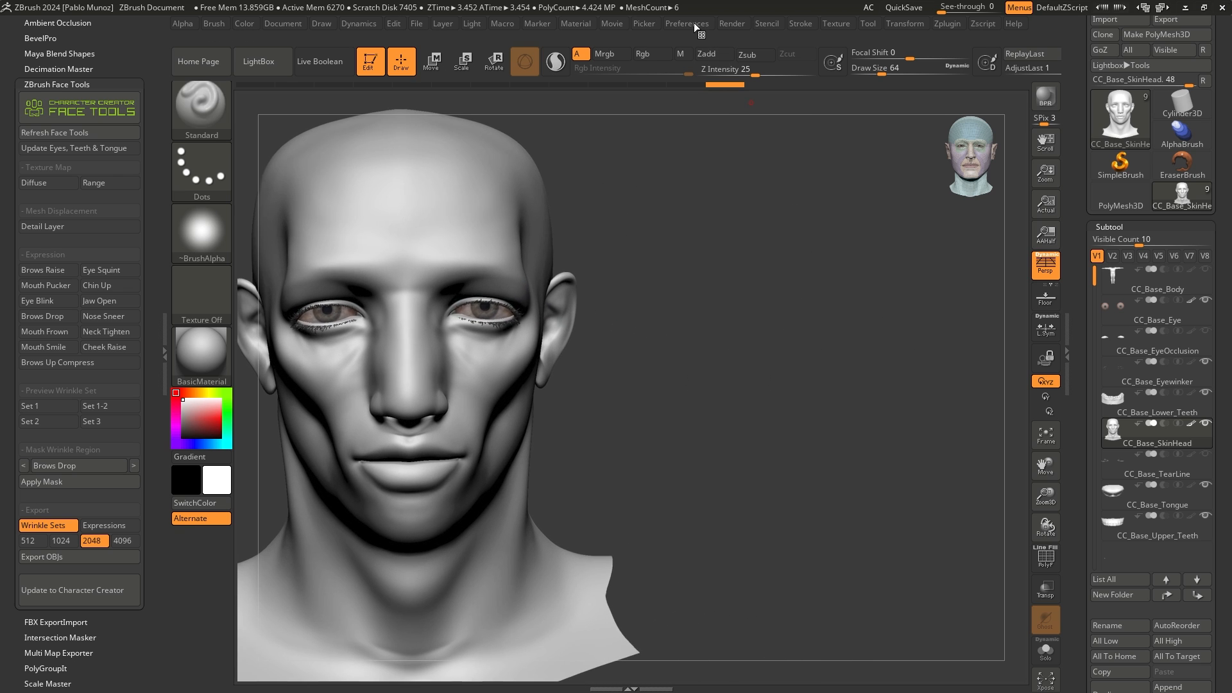
left_click(694, 23)
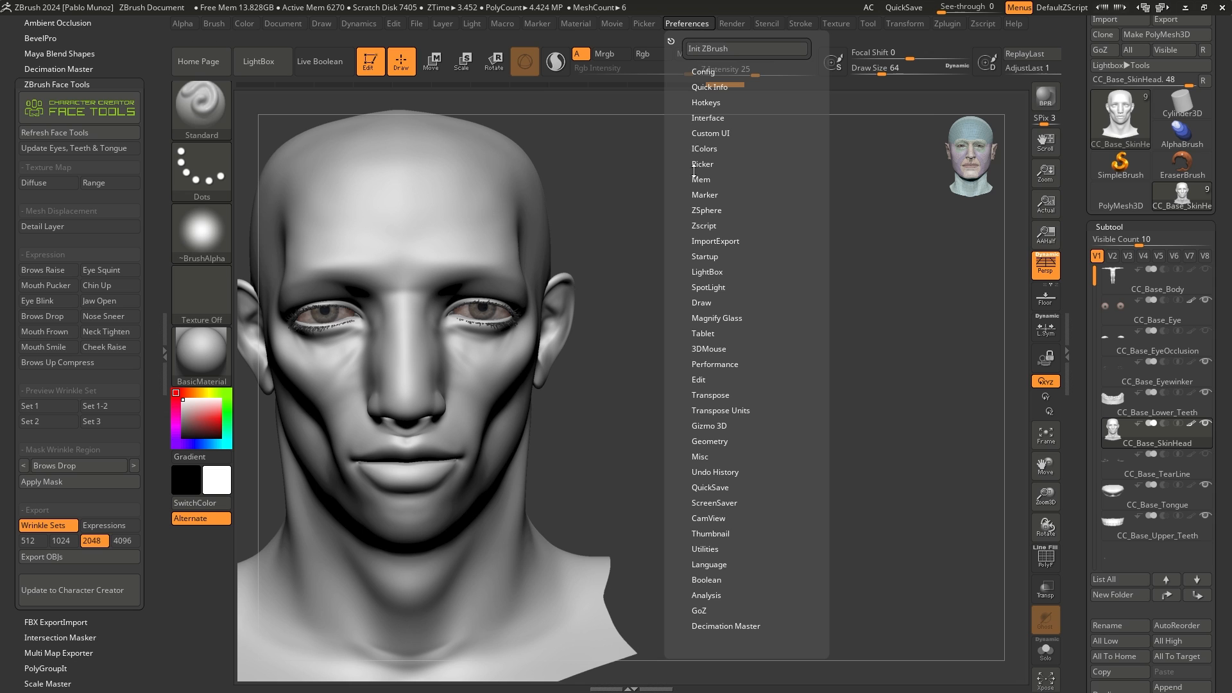
left_click(723, 240)
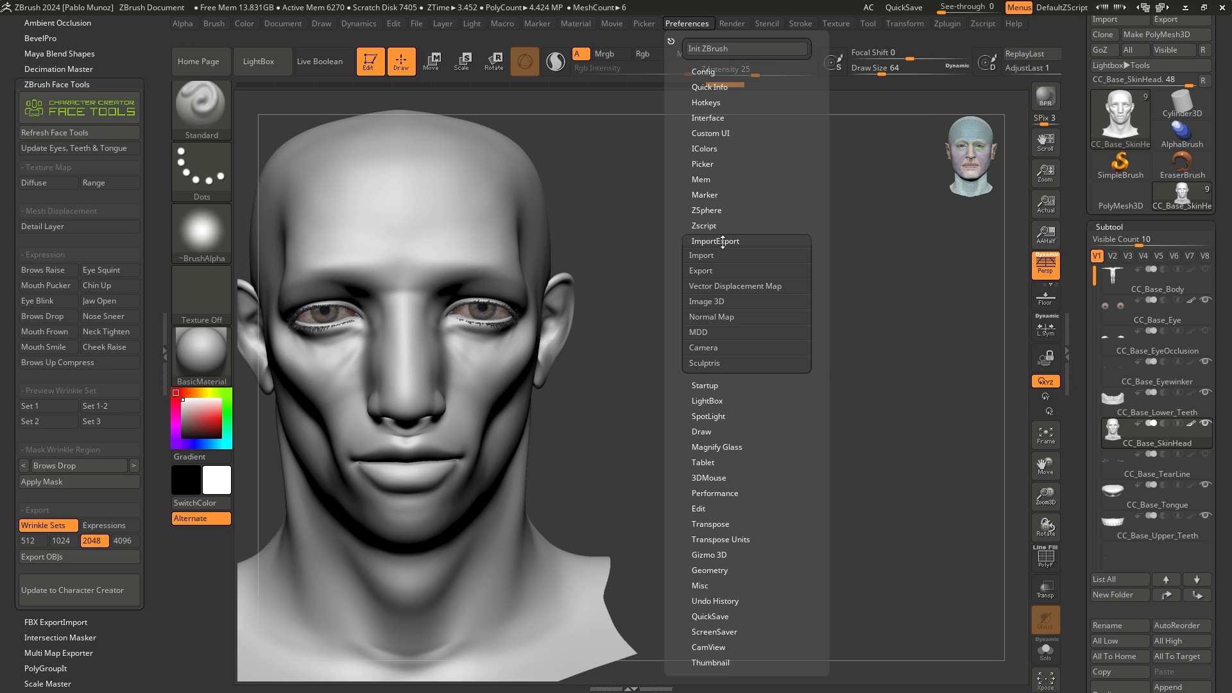
left_click(725, 255)
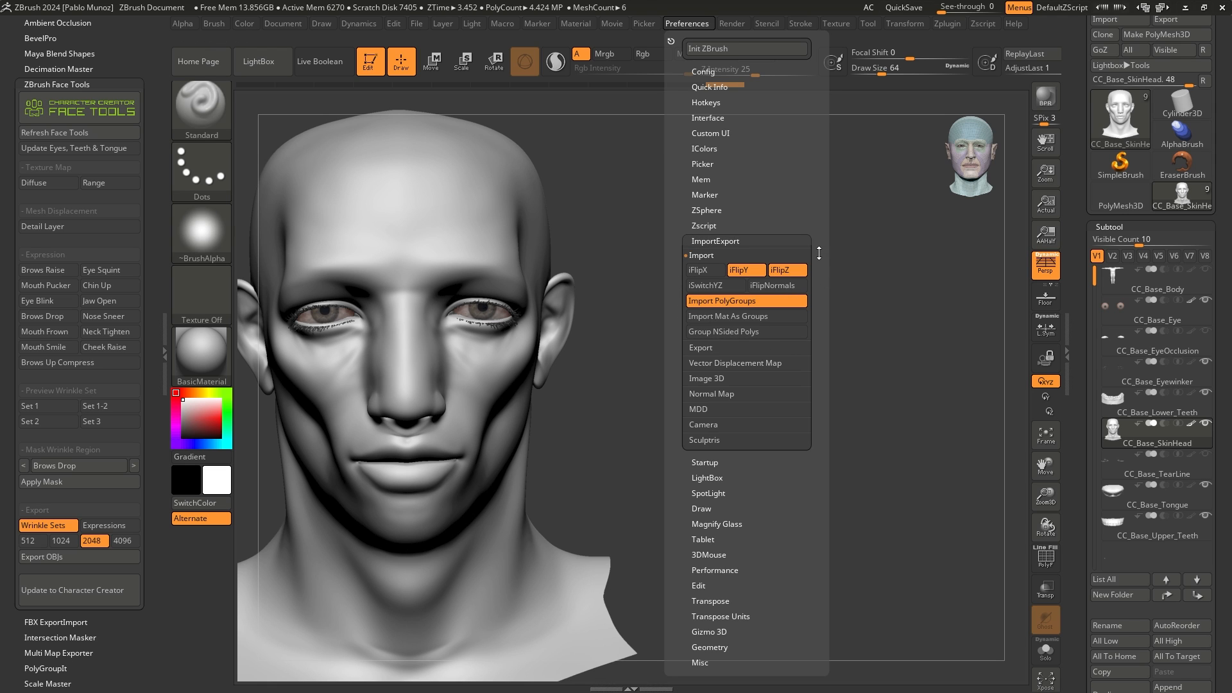
left_click_drag(654, 232, 788, 344)
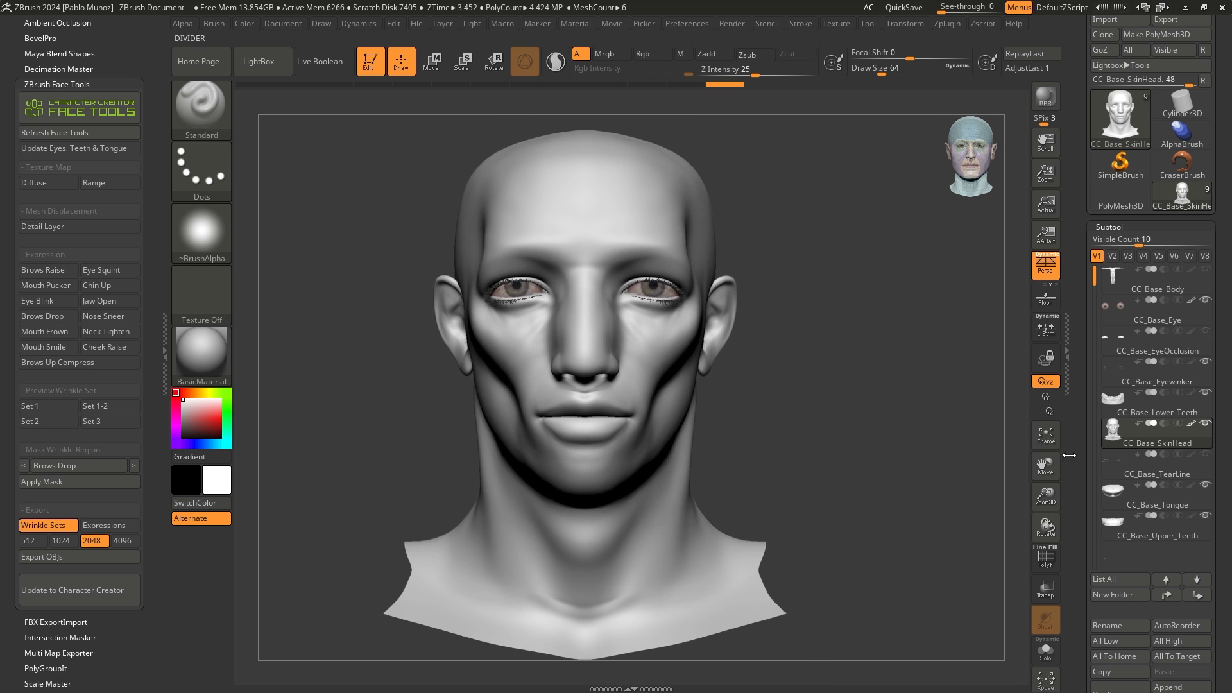
Step: Turn the Range texture back on and lower the head mesh to subdivision level 1
left_click(114, 188)
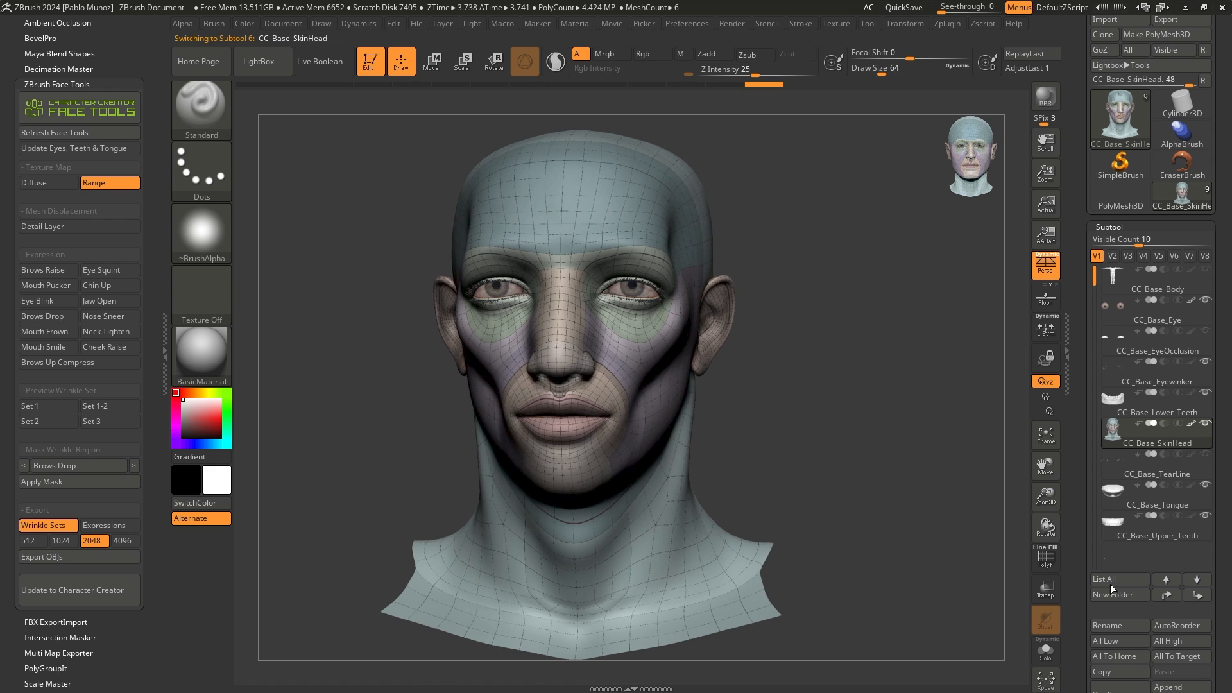
left_click_drag(1073, 498, 1075, 352)
left_click_drag(1101, 453, 1091, 453)
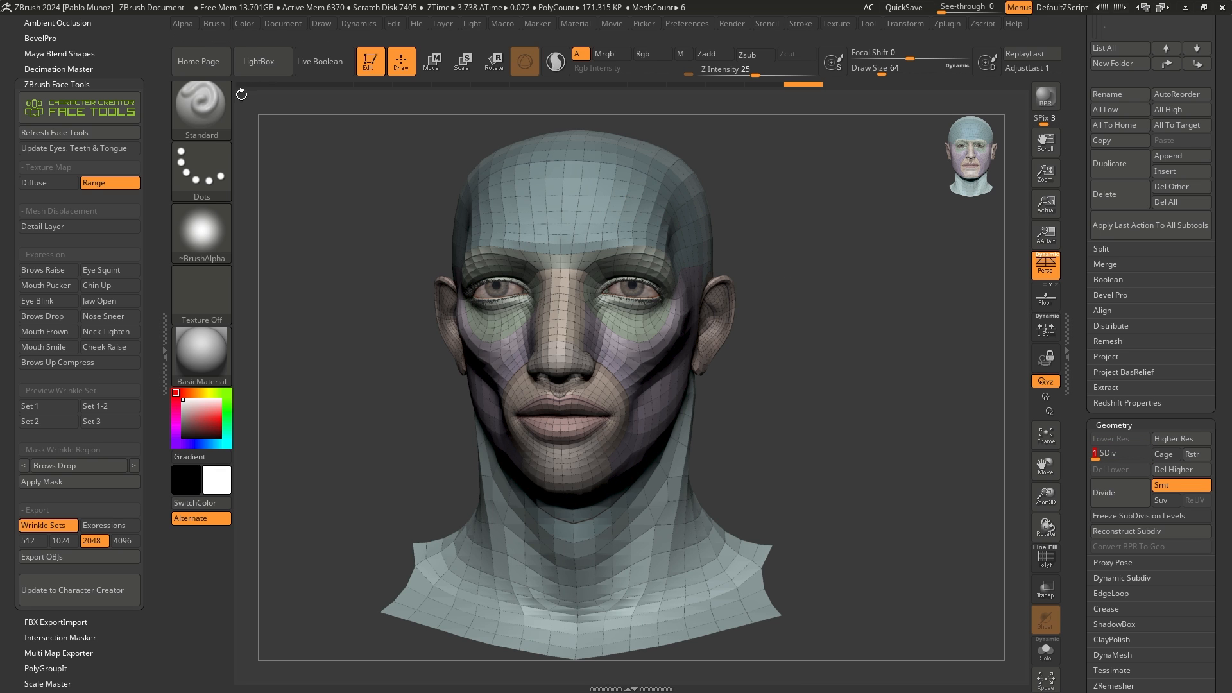
Step: Choose the Move Topological brush and show its curve settings with the AccuCurve option
left_click(207, 113)
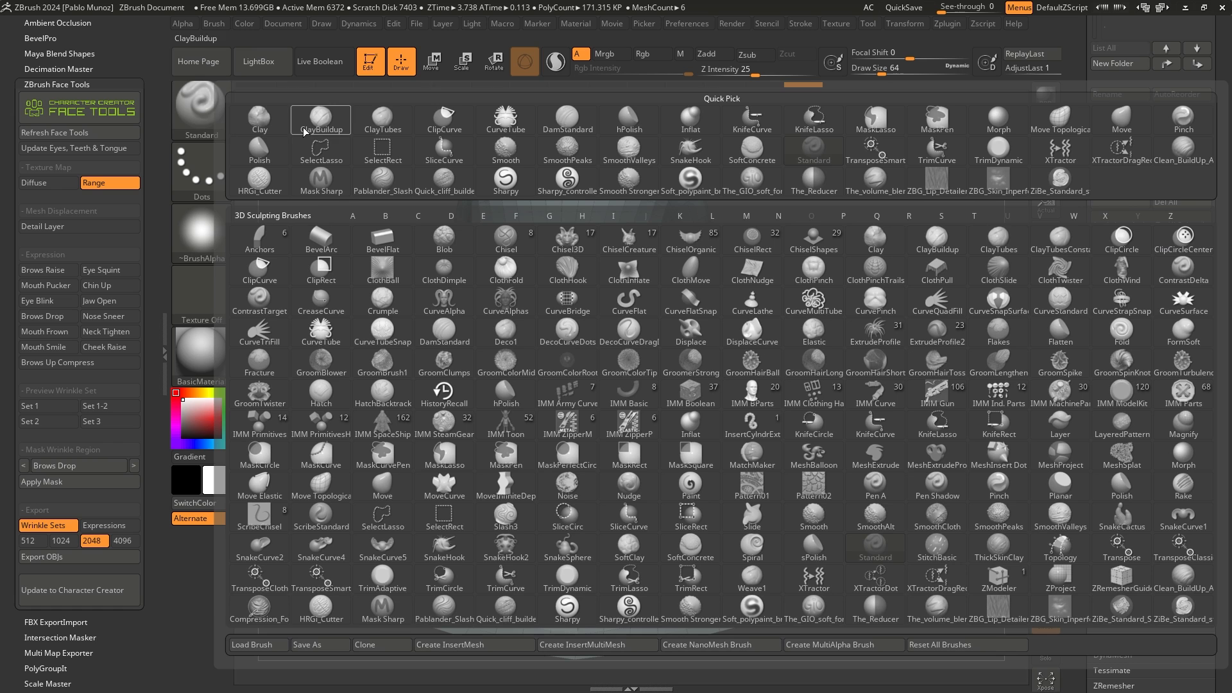
left_click(1060, 118)
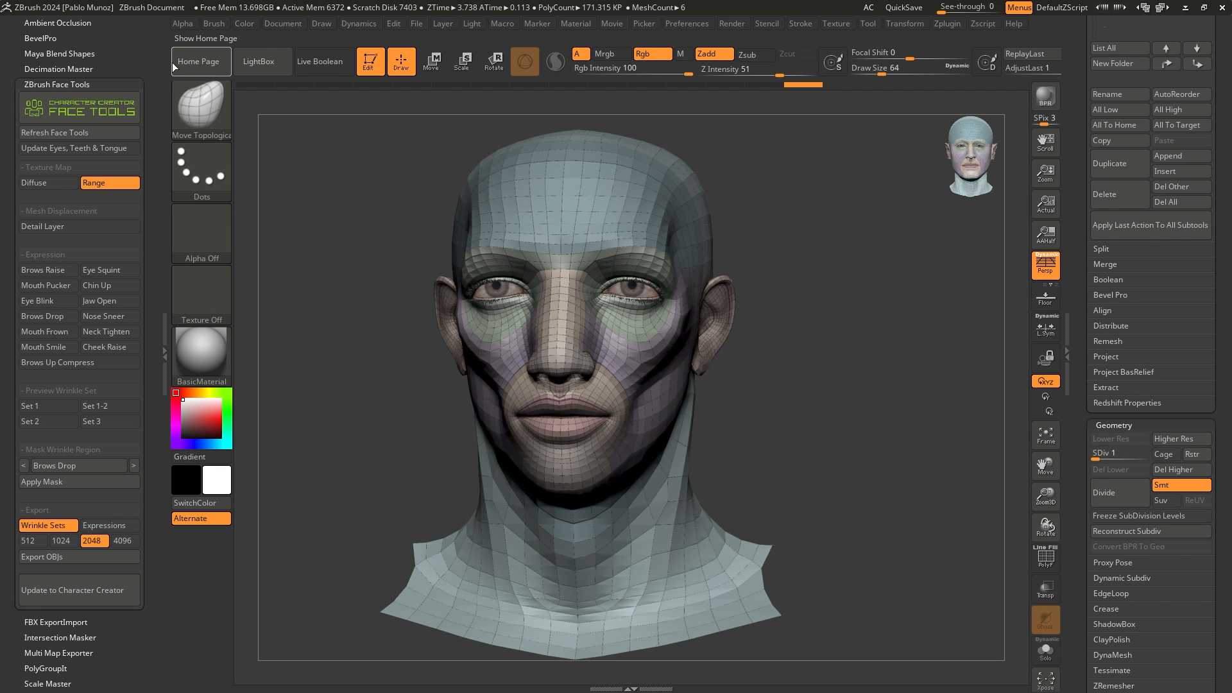
left_click(213, 23)
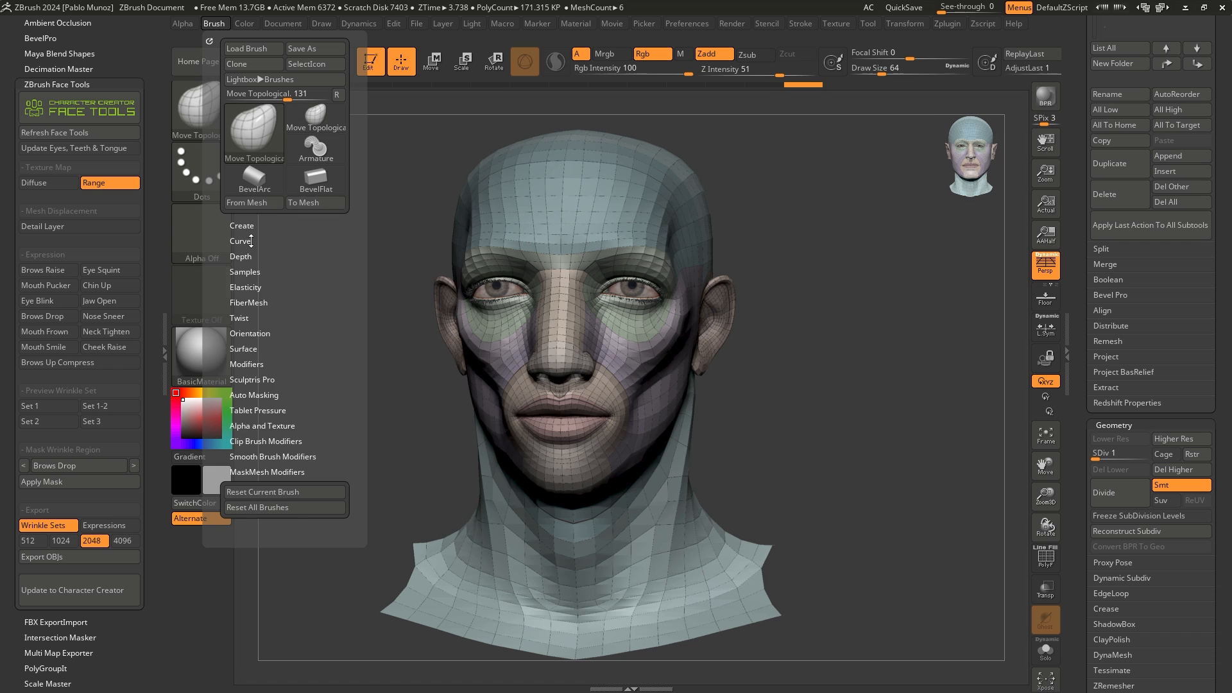
left_click(244, 272, "shift")
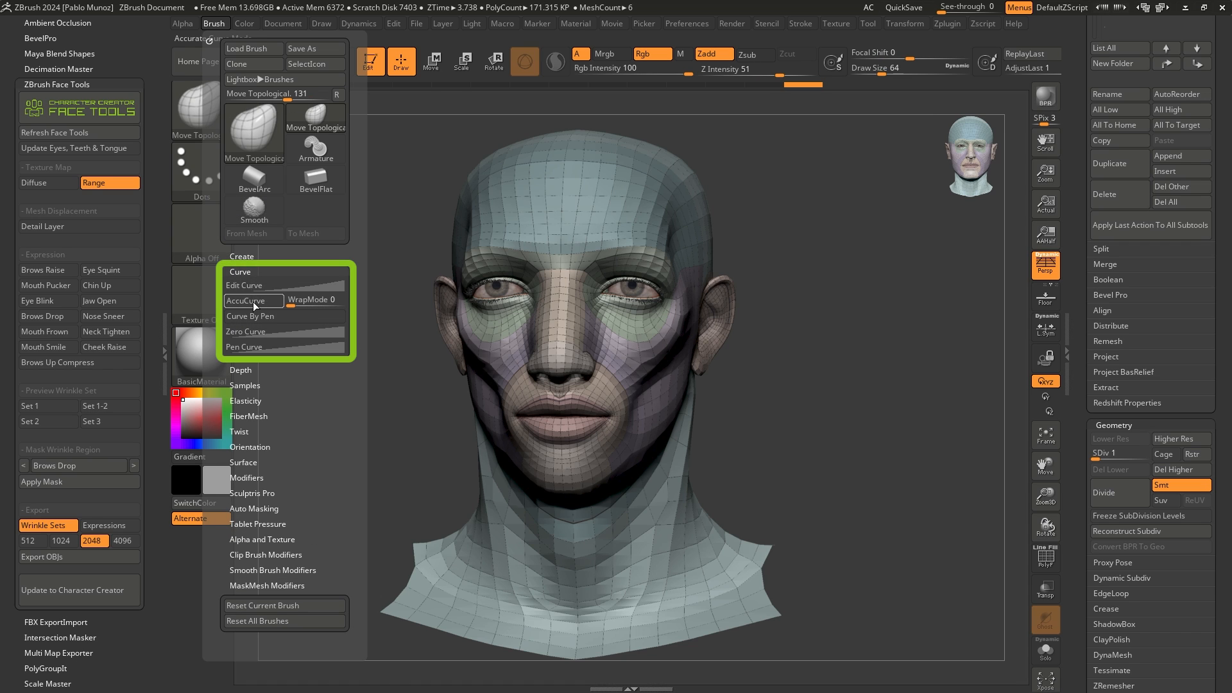
Step: Raise the brush's draw size to 1000 and compare its reach against the head
key("space")
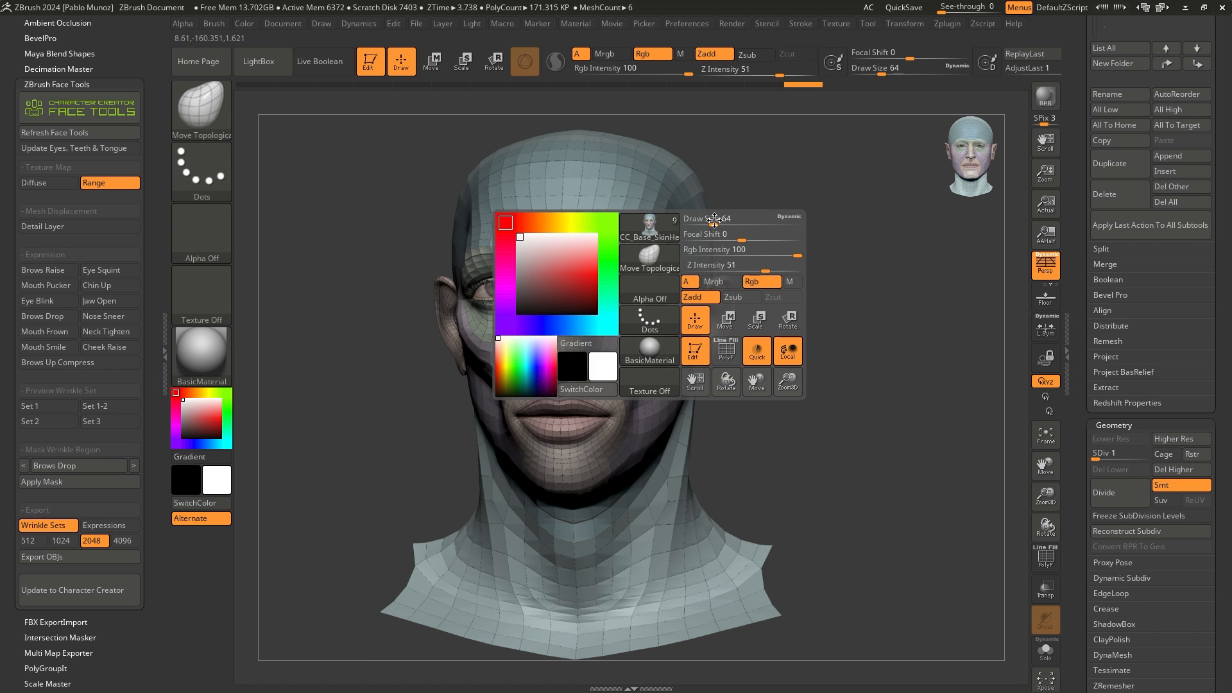
left_click_drag(715, 224, 799, 226)
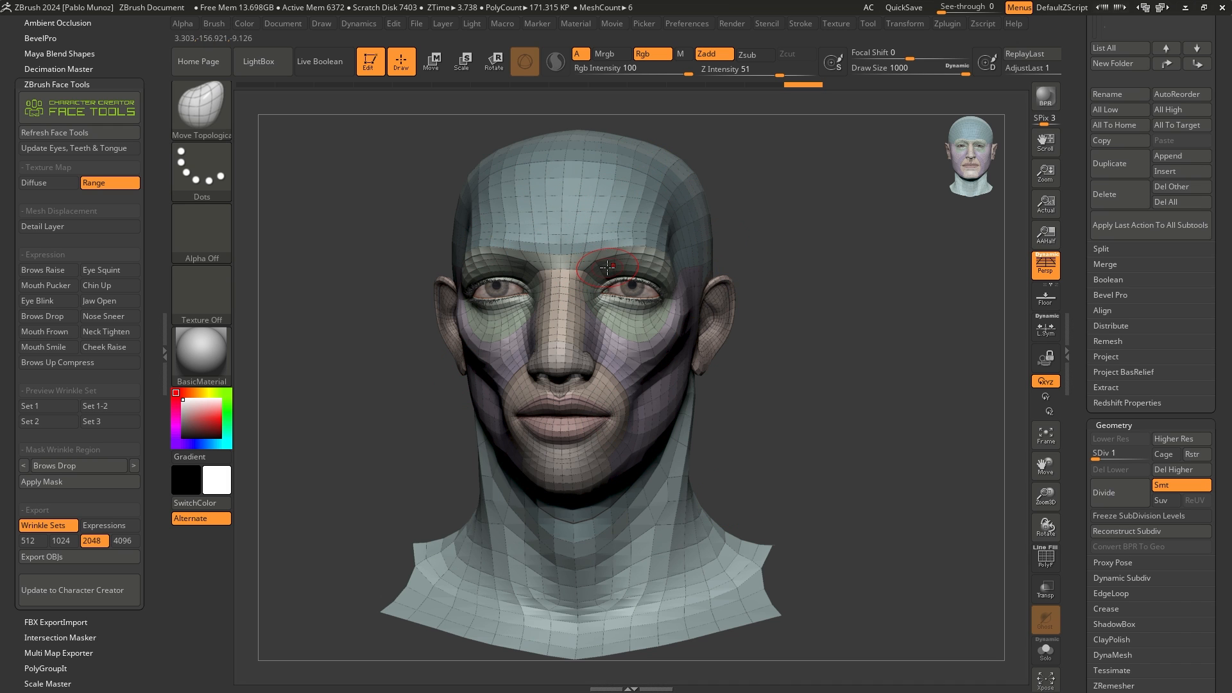
key("space")
left_click_drag(801, 248, 532, 379)
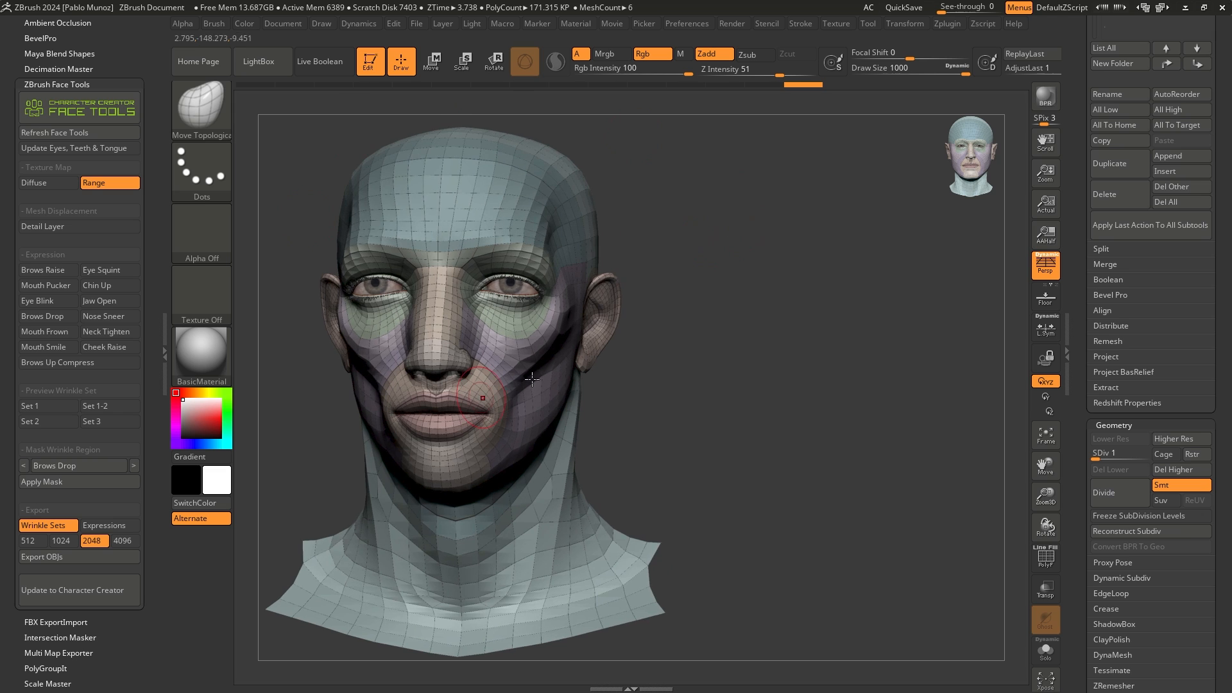
left_click_drag(764, 261, 703, 211)
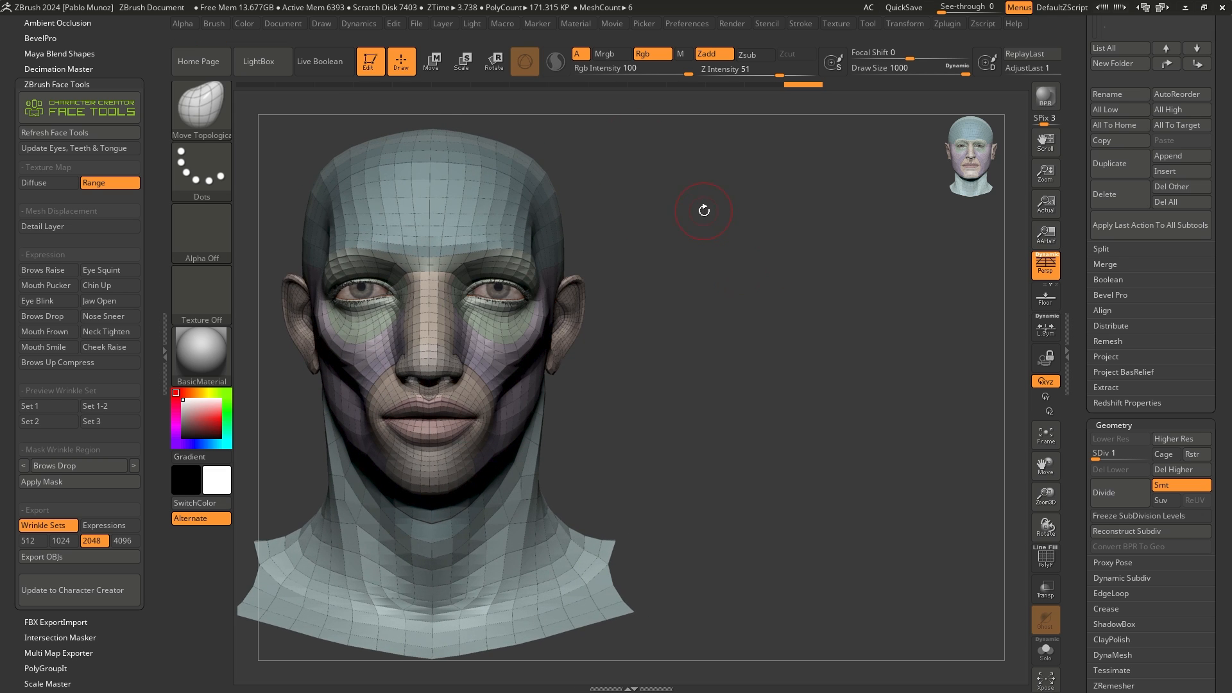
Step: In the Draw preferences, set Max Brush Size to 5000 and Dynamic Brush Scale to 50
left_click(693, 24)
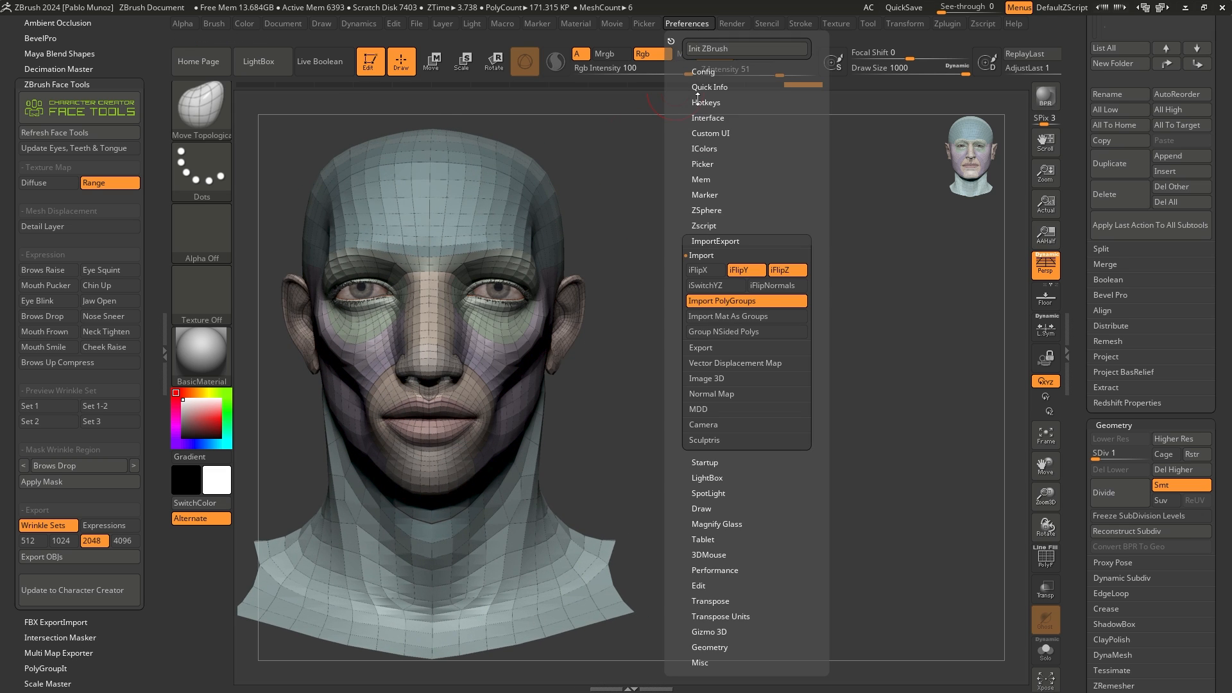
scroll(752, 439, "down", 3)
left_click(709, 452)
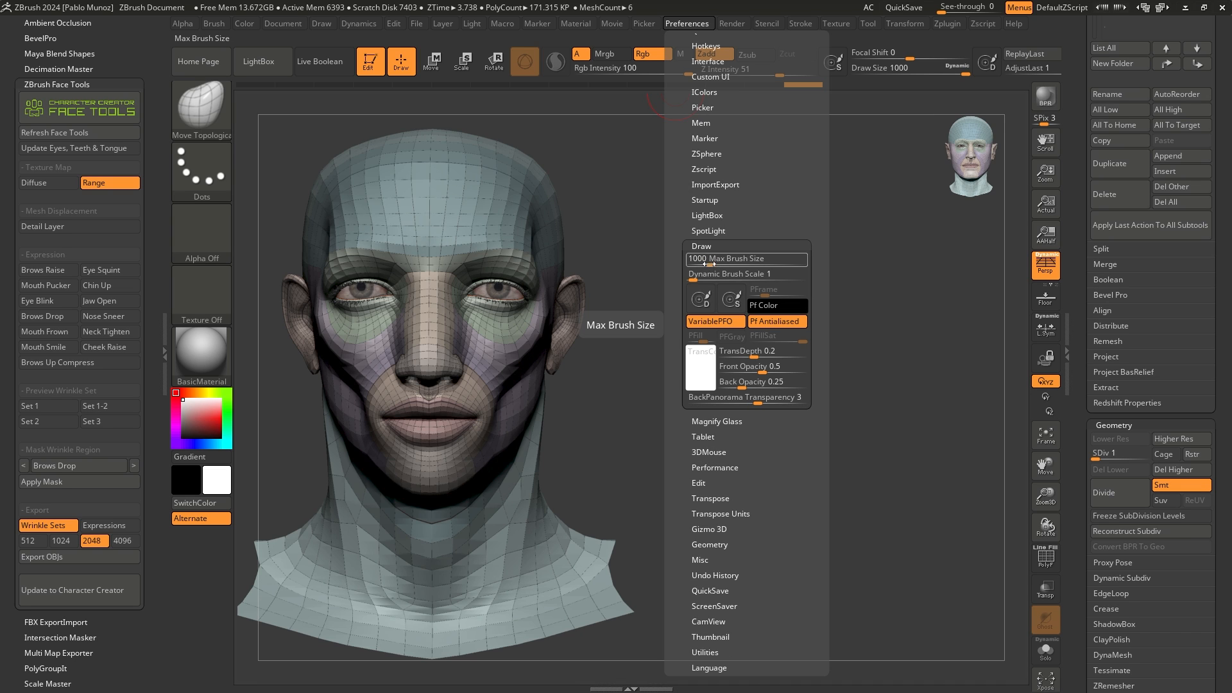
key("space")
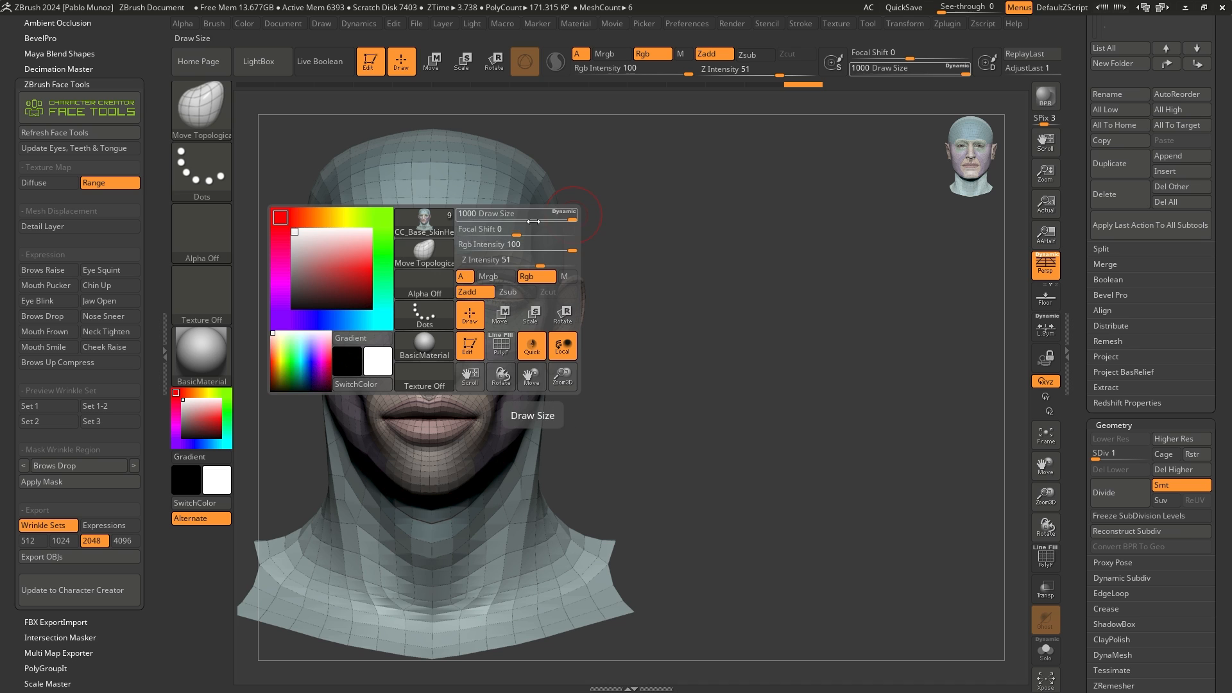
left_click(686, 23)
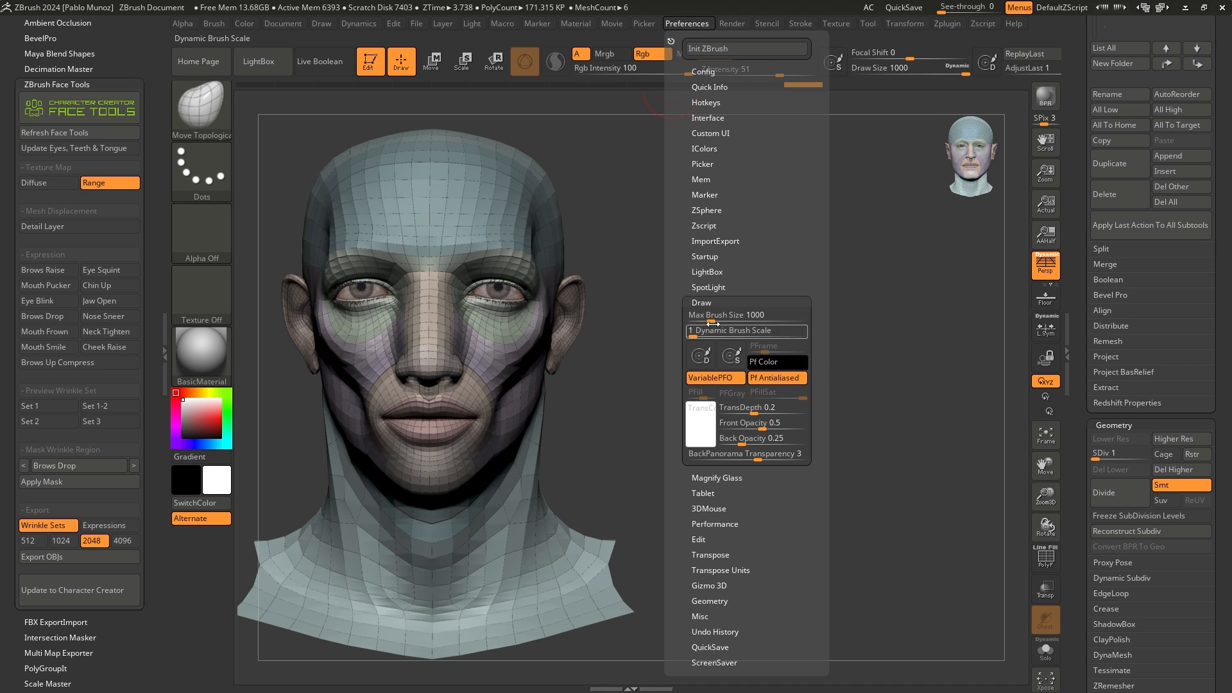
mouse_move(712, 323)
left_mouse_down()
mouse_move(751, 316)
mouse_move(794, 337)
left_mouse_up()
left_click_drag(818, 339, 819, 338)
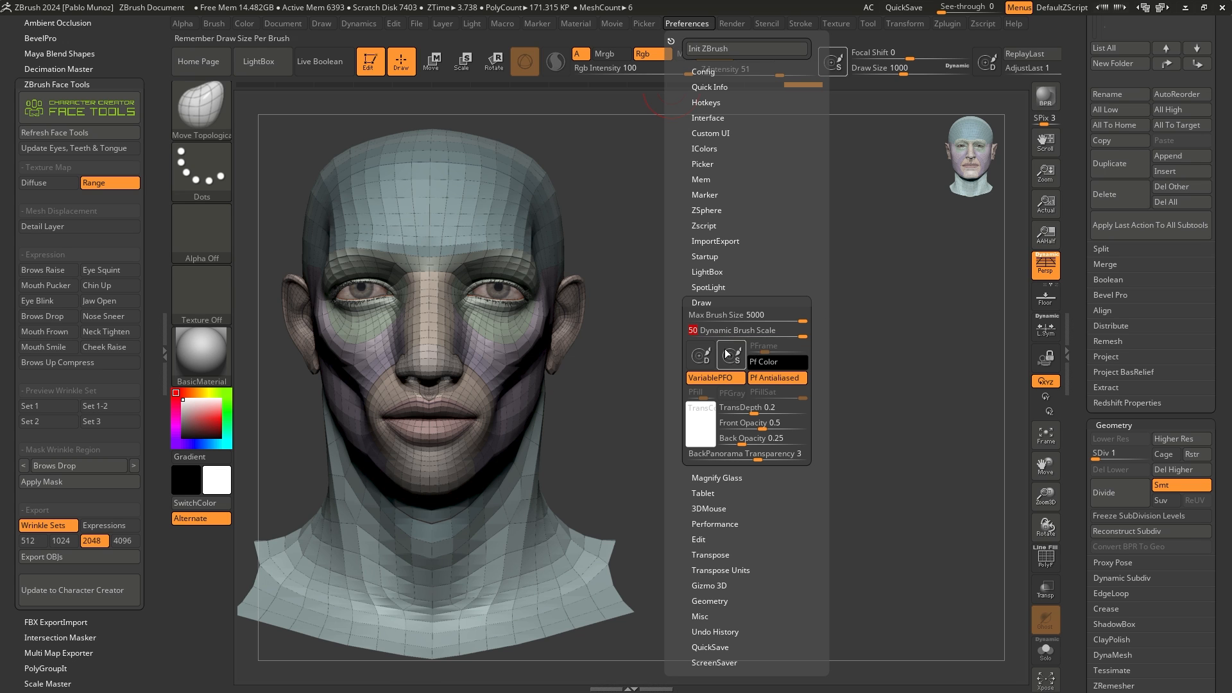
left_click_drag(657, 257, 665, 266)
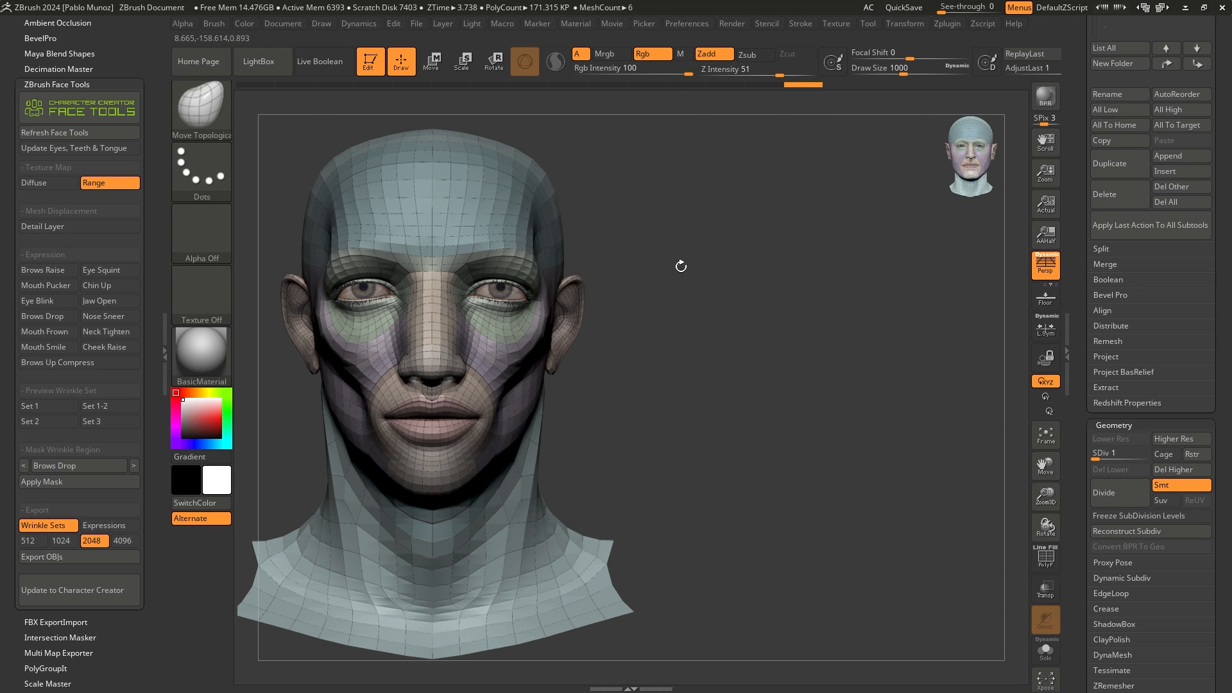
Step: Test the enlarged brush against the head and set the draw size to about 88
mouse_move(681, 266)
right_mouse_down("ctrl")
mouse_move(641, 215)
mouse_move(477, 352)
right_mouse_up("ctrl")
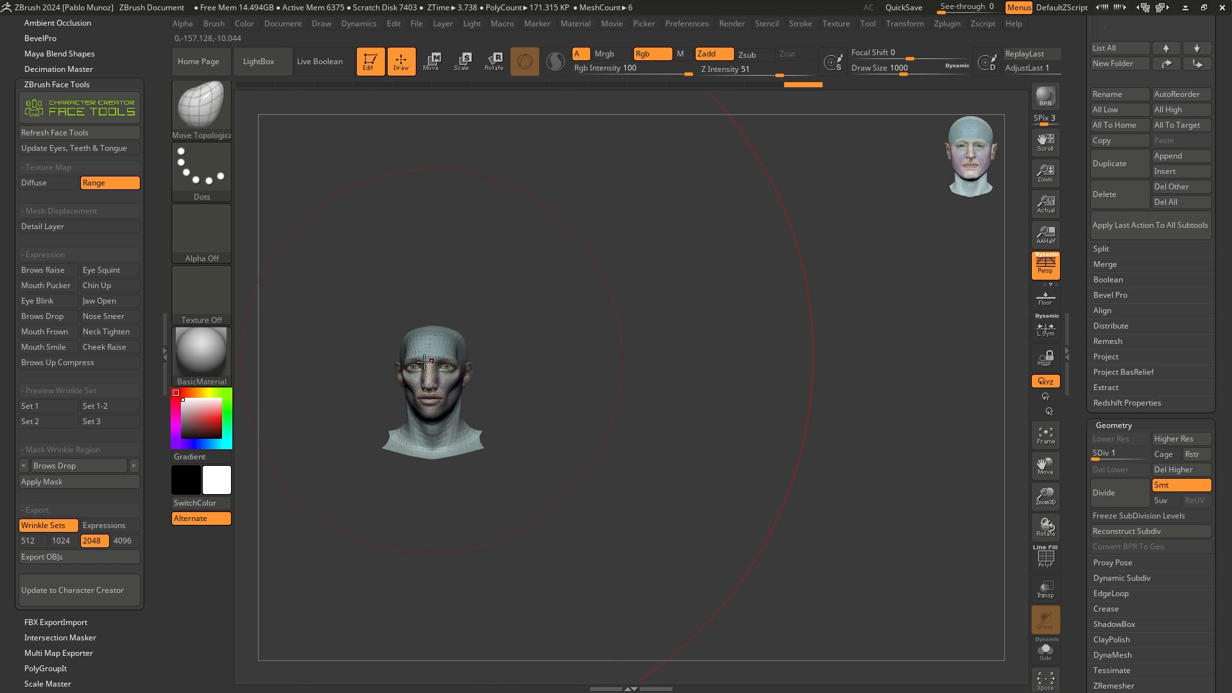
key("space")
left_click_drag(585, 306, 571, 308)
mouse_move(481, 368)
right_mouse_down("ctrl")
mouse_move(621, 291)
mouse_move(692, 325)
right_mouse_up("ctrl")
right_click_drag(707, 264, 727, 265, "alt")
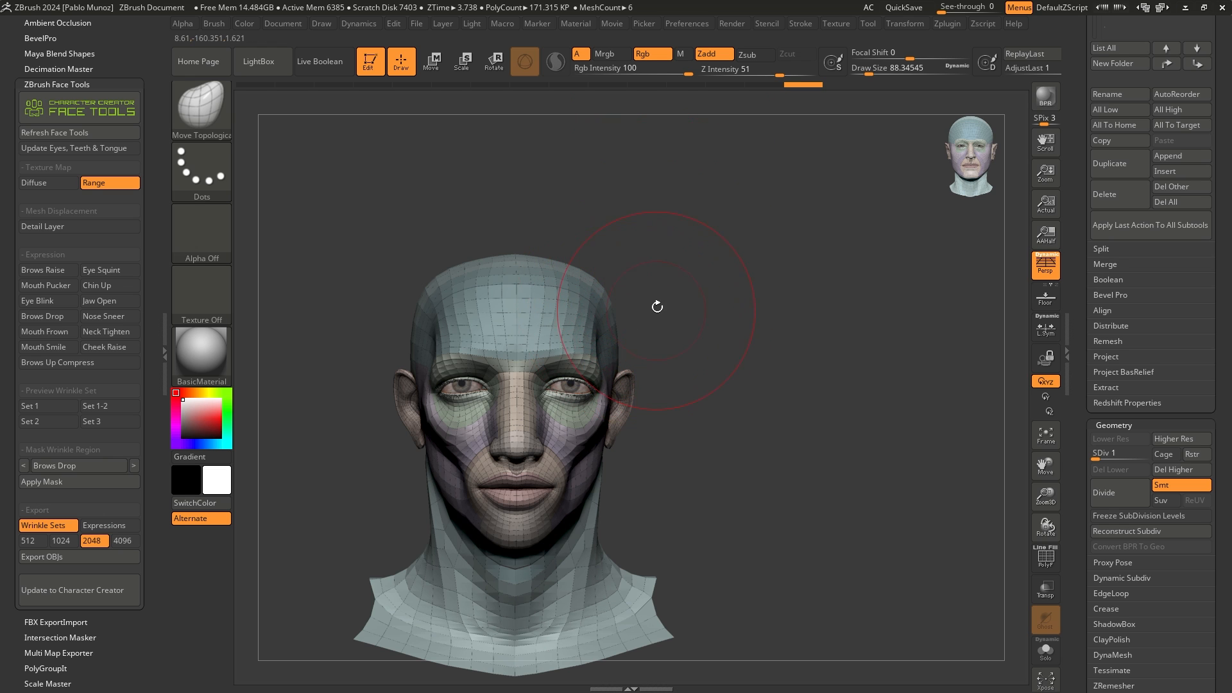
right_click_drag(656, 307, 603, 348)
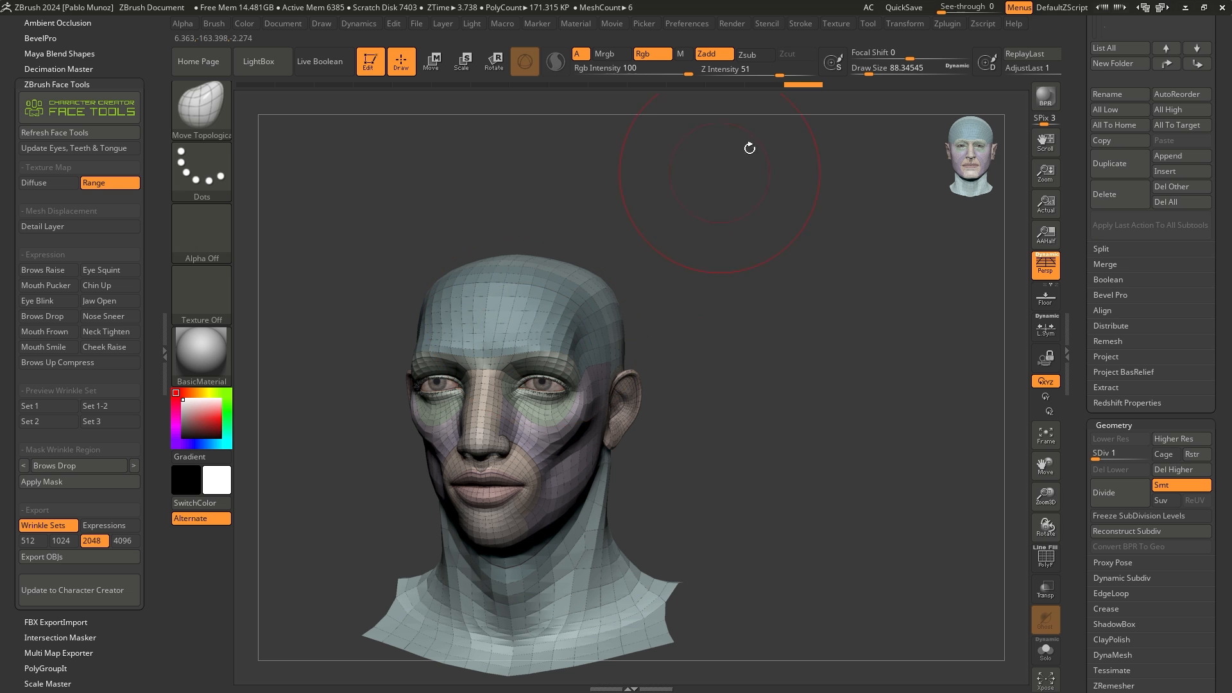
Step: Activate symmetry across X for the head and set the draw size to about 17.5
left_click(913, 24)
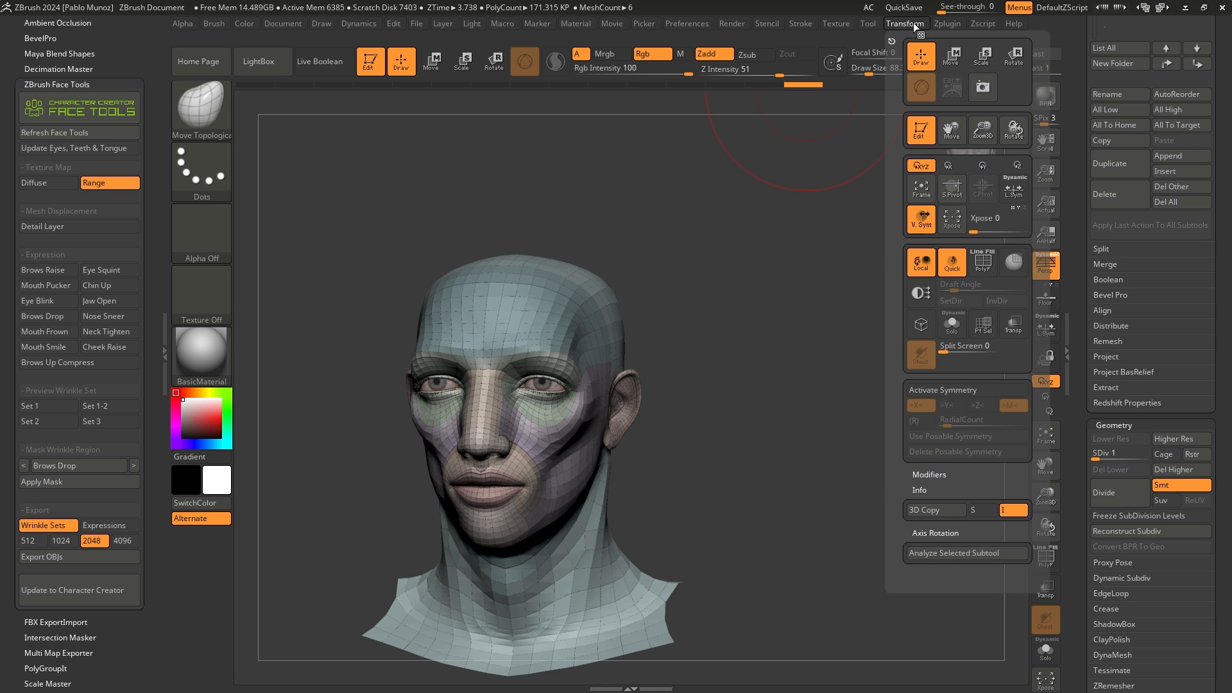
left_click(938, 390)
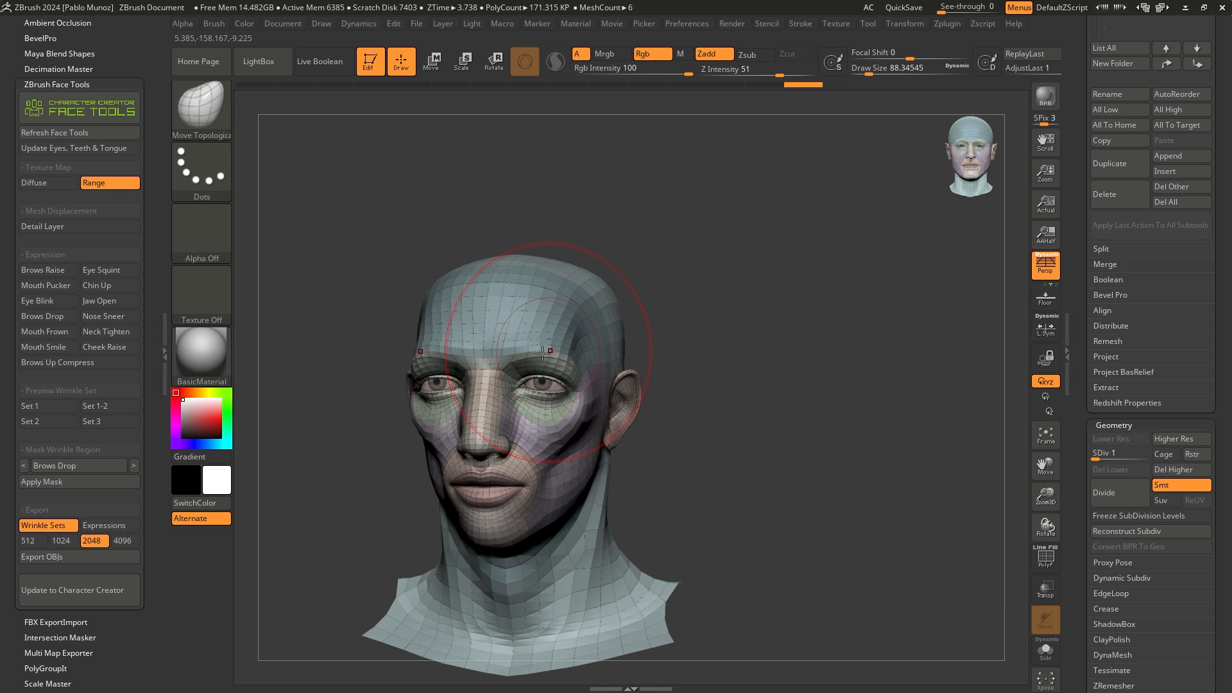
mouse_move(557, 307)
right_mouse_down("ctrl")
mouse_move(521, 359)
mouse_move(571, 321)
right_mouse_up("ctrl")
key("space")
left_click_drag(570, 300, 560, 301)
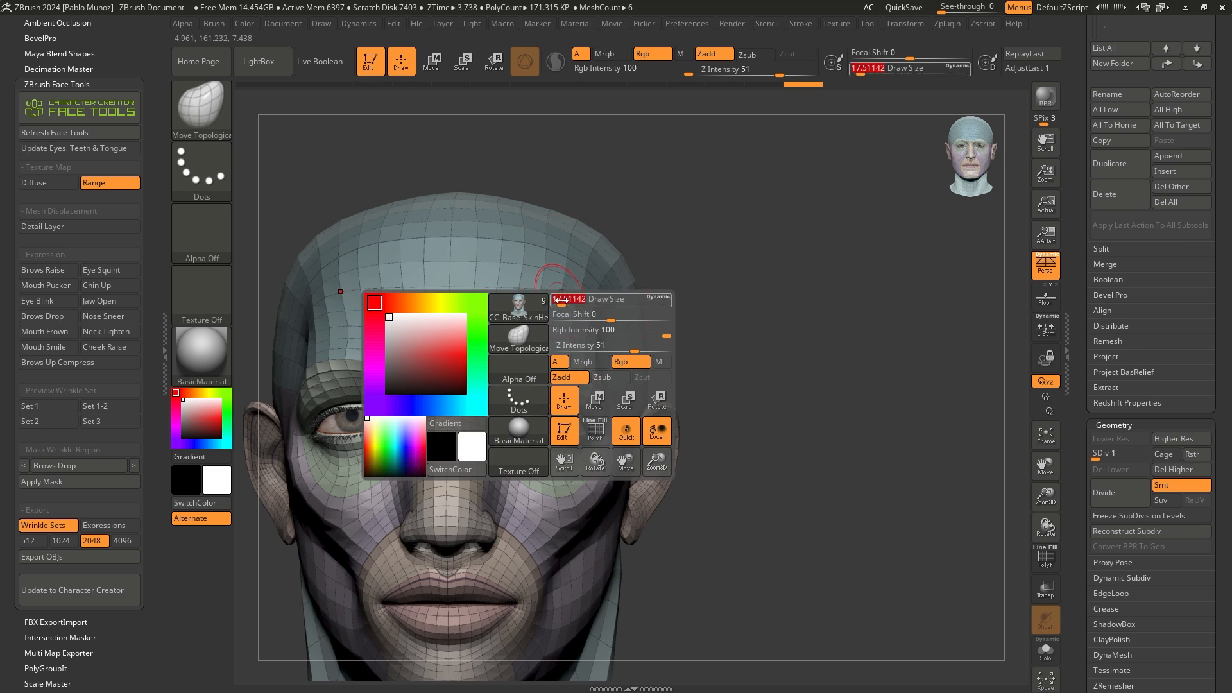
right_click_drag(504, 337, 599, 279, "alt")
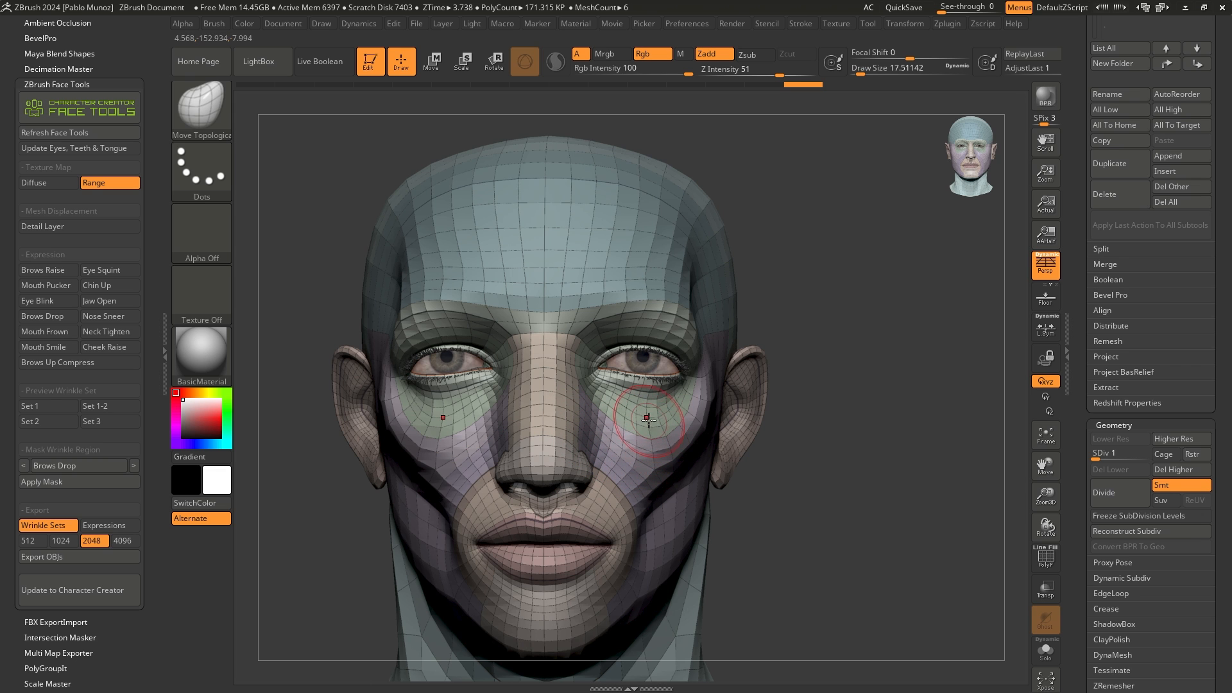
Step: Set the draw size to about 43 and reshape the forehead and temples with symmetrical Move Topological strokes
key("space")
mouse_move(733, 226)
left_mouse_down()
mouse_move(764, 226)
mouse_move(743, 226)
left_mouse_up()
key("space")
mouse_move(744, 226)
left_mouse_down()
mouse_move(694, 208)
mouse_move(665, 229)
left_mouse_up()
left_click_drag(649, 241, 631, 249)
left_click_drag(722, 264, 702, 265)
mouse_move(722, 301)
right_mouse_down()
mouse_move(710, 287)
mouse_move(721, 318)
right_mouse_up()
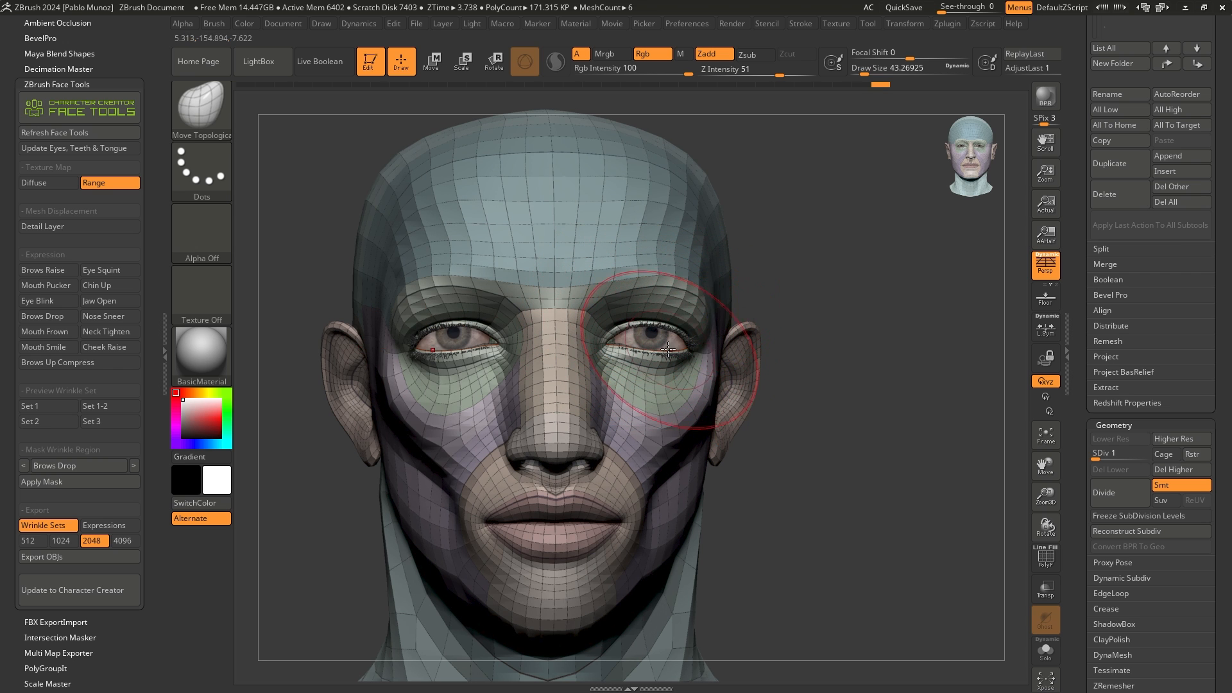
right_click_drag(668, 349, 705, 324)
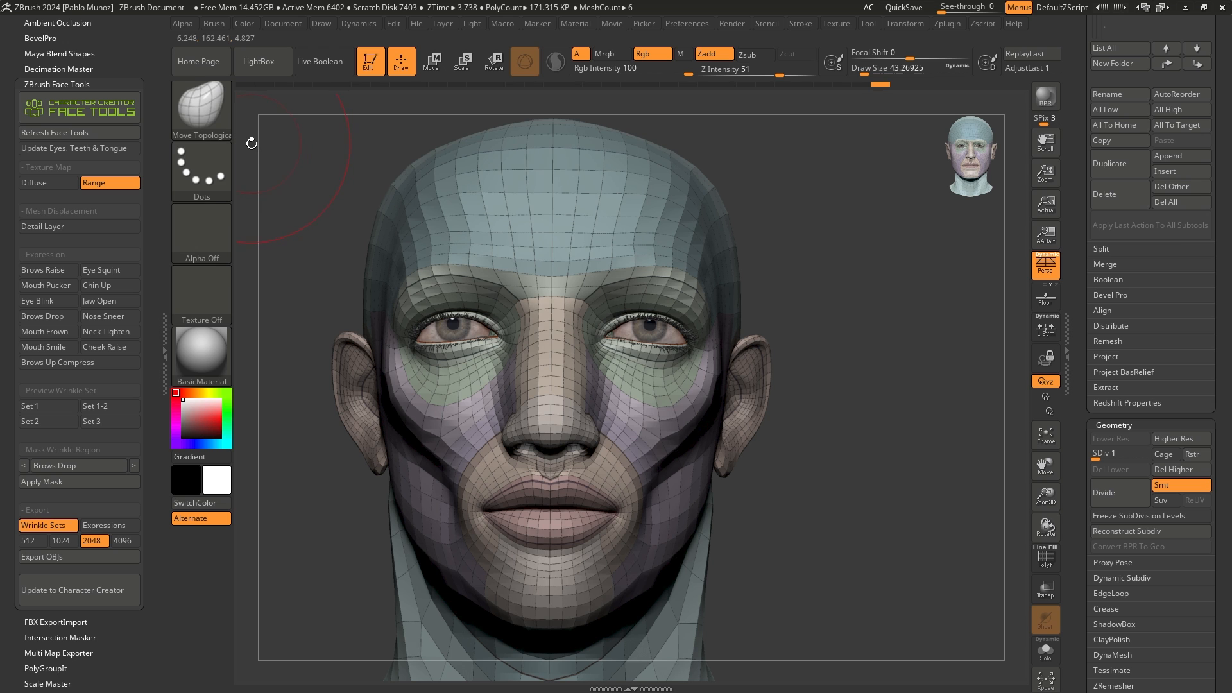
Step: Choose MaskLasso as the masking brush, try a lasso mask on the side of the face and clear it
key("ctrl+b")
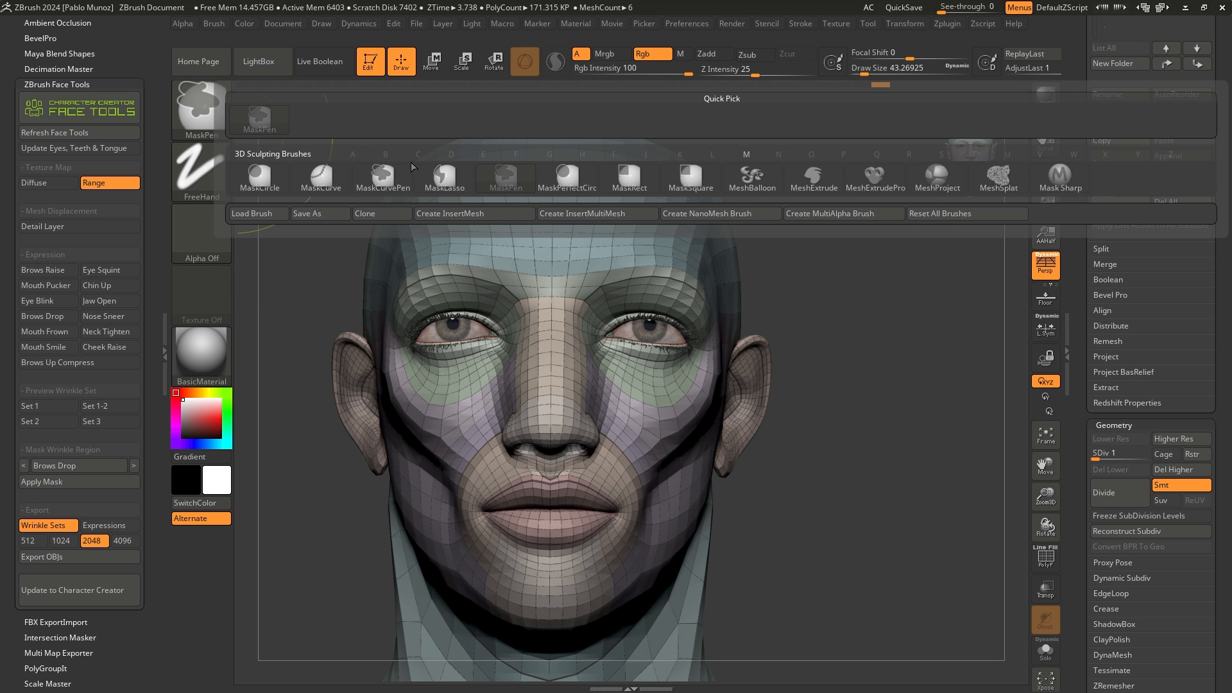
left_click(442, 178, "ctrl")
right_click_drag(689, 326, 696, 403, "ctrl")
mouse_move(730, 345)
left_mouse_down("ctrl")
mouse_move(657, 271)
mouse_move(475, 260)
mouse_move(452, 359)
mouse_move(615, 426)
mouse_move(712, 415)
mouse_move(725, 401)
left_mouse_up("ctrl")
left_click_drag(956, 221, 970, 245, "ctrl")
mouse_move(733, 335)
left_mouse_down("ctrl")
mouse_move(568, 242)
mouse_move(436, 340)
mouse_move(578, 452)
mouse_move(731, 349)
mouse_move(744, 320)
left_mouse_up("ctrl")
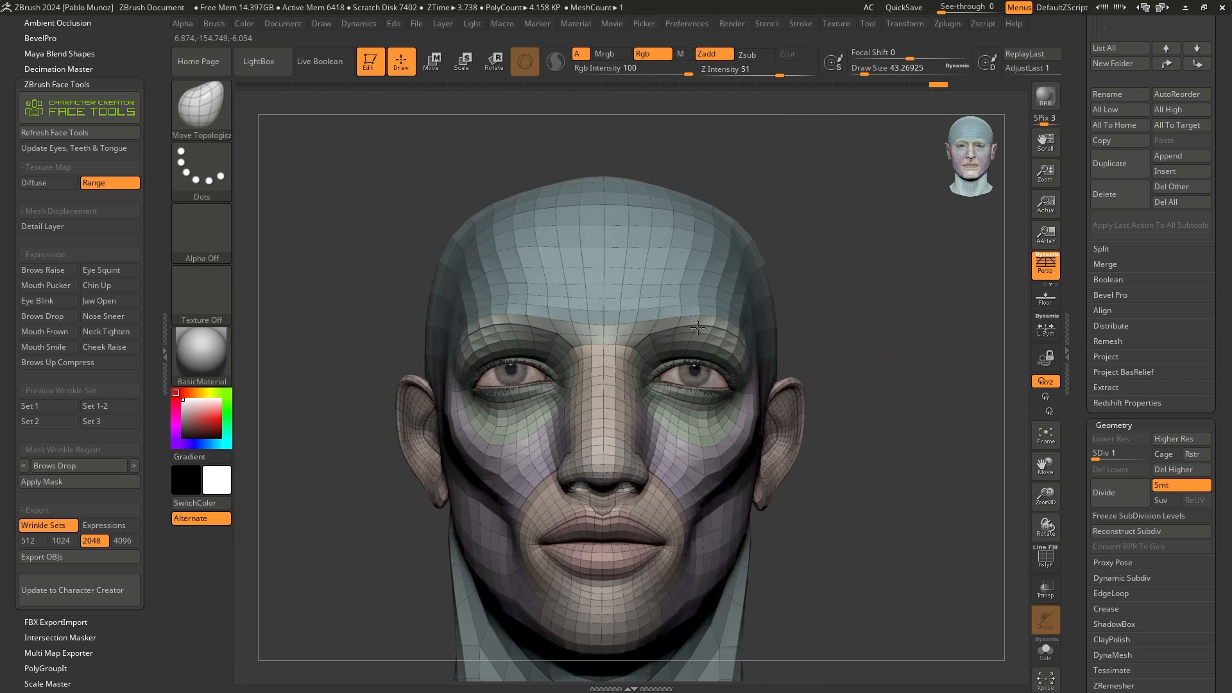
Step: Lasso-mask the back of the head from a profile view and return to the front of the face
mouse_move(834, 276)
left_mouse_down()
mouse_move(798, 265)
mouse_move(899, 275)
mouse_move(683, 337)
mouse_move(704, 329)
mouse_move(715, 275)
mouse_move(817, 267)
left_mouse_up()
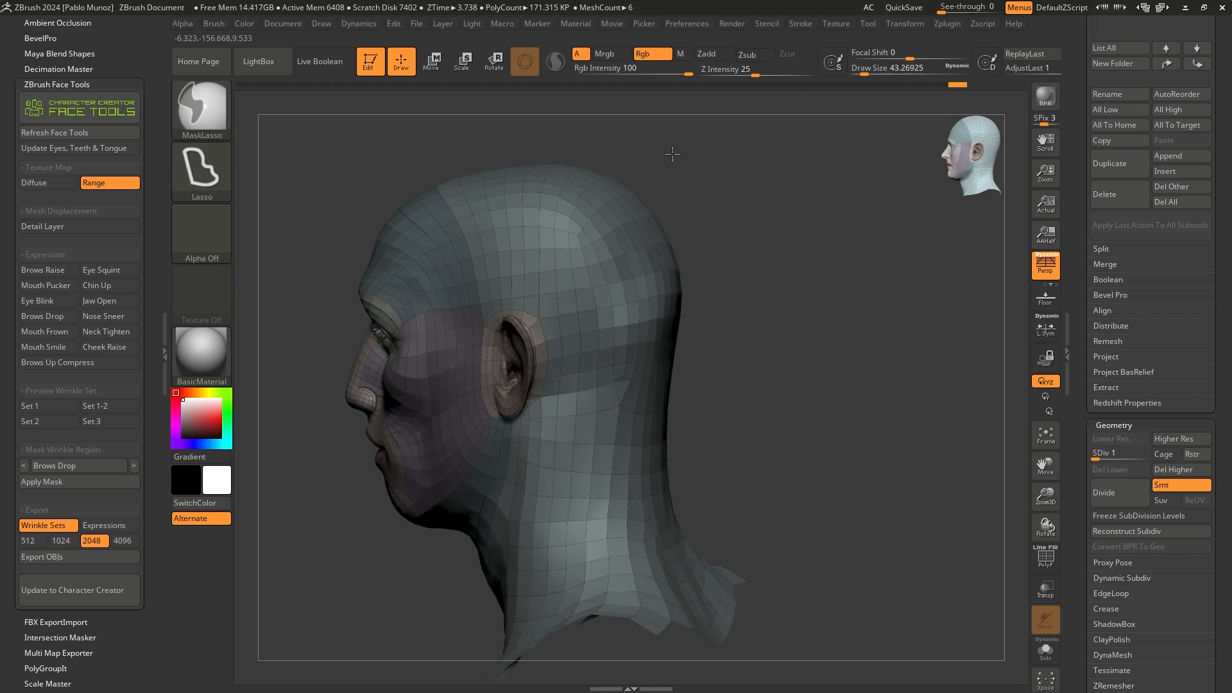
left_click_drag(673, 154, 769, 552, "ctrl")
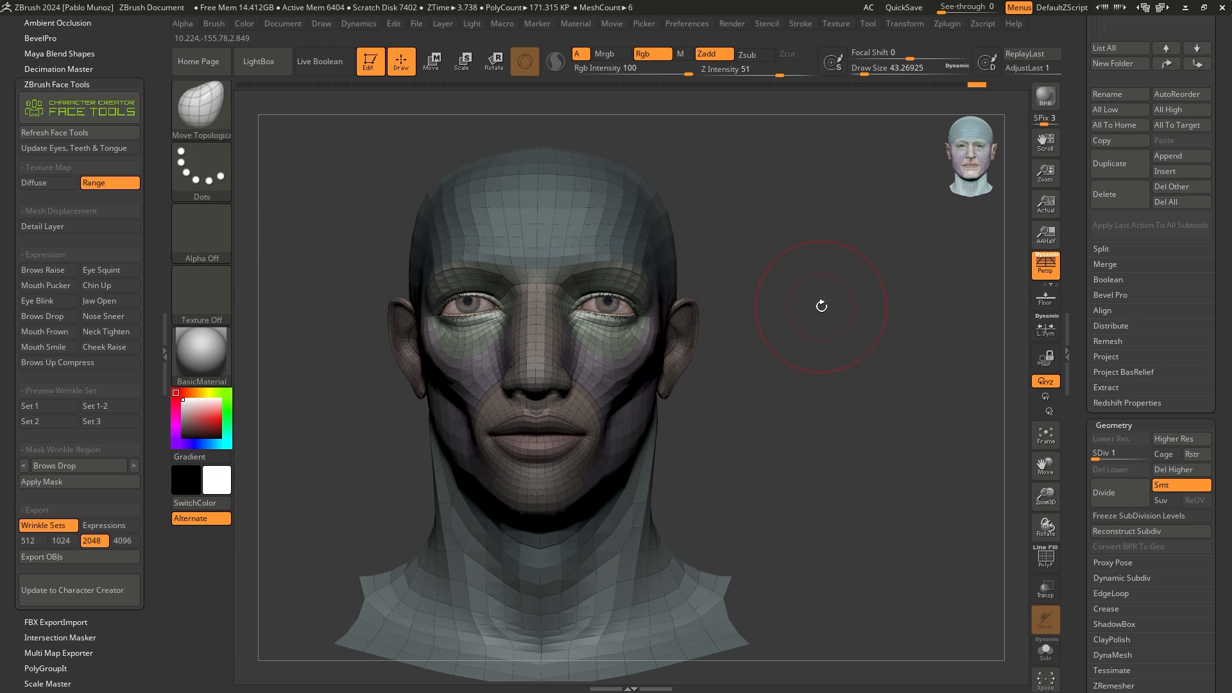
left_click_drag(819, 302, 574, 401)
key("ctrl")
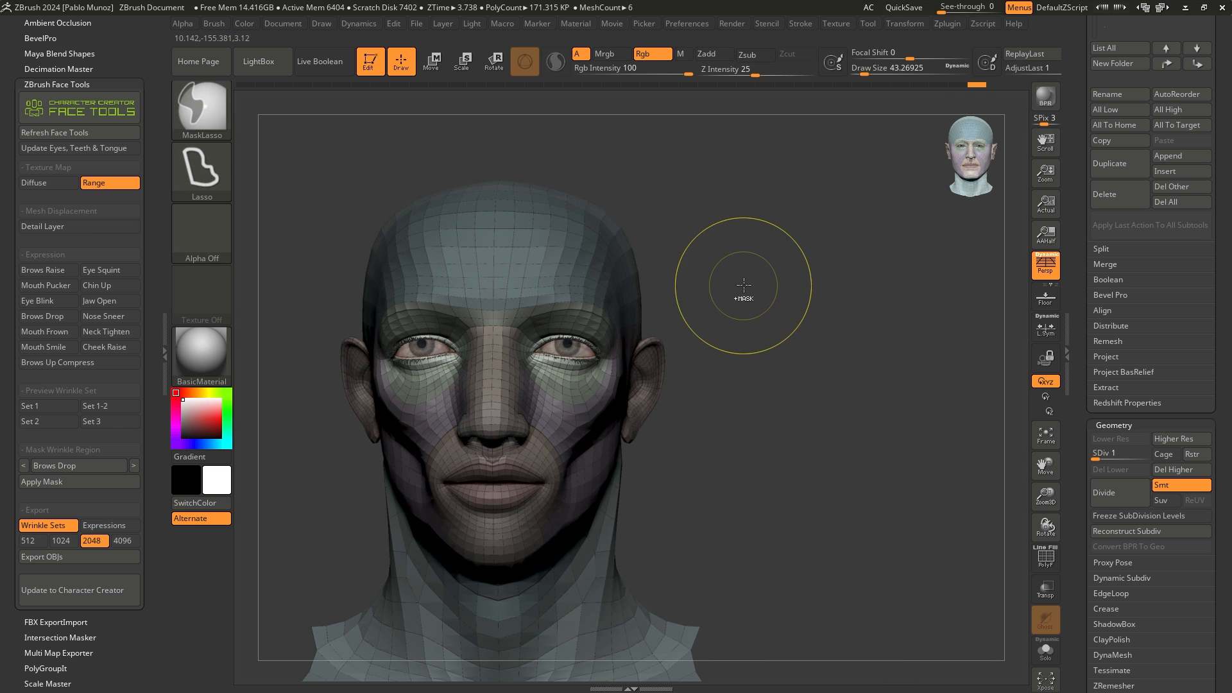
Step: Clear the head mask and reshape the temples and sides of the skull with symmetrical strokes at a draw size of about 96
left_click_drag(743, 285, 731, 330, "ctrl")
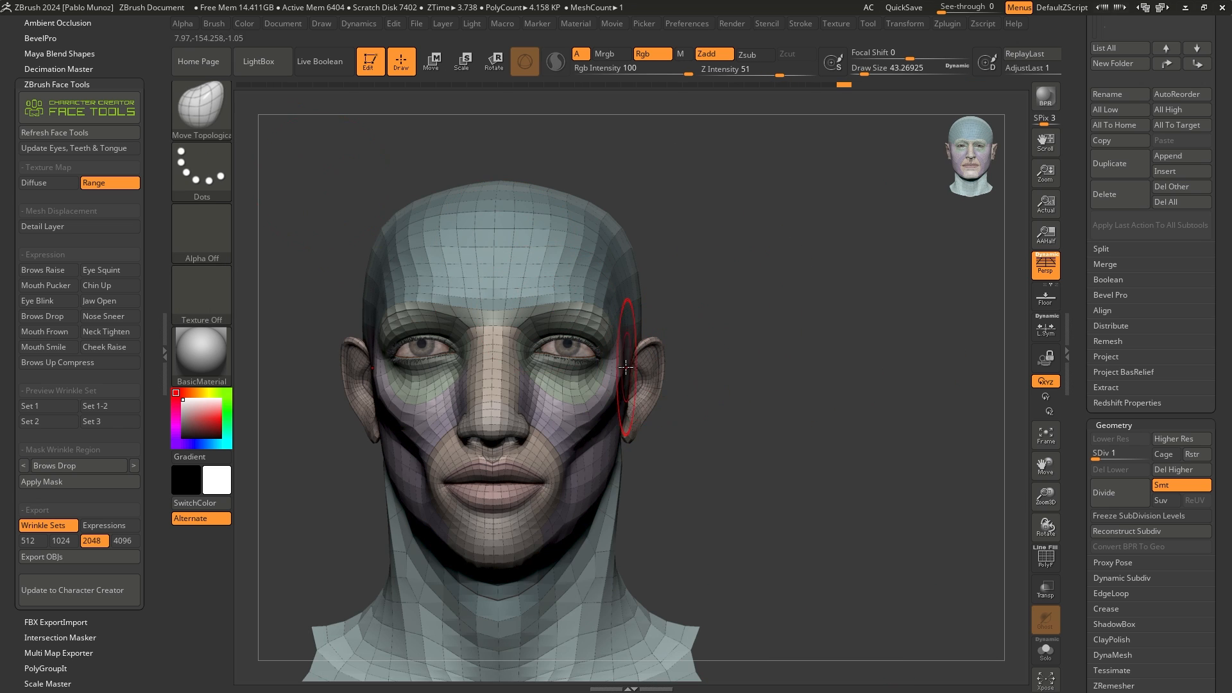
key("space")
mouse_move(625, 367)
left_mouse_down()
mouse_move(642, 371)
mouse_move(613, 380)
mouse_move(594, 433)
mouse_move(644, 375)
left_mouse_up()
left_click_drag(759, 382, 762, 282)
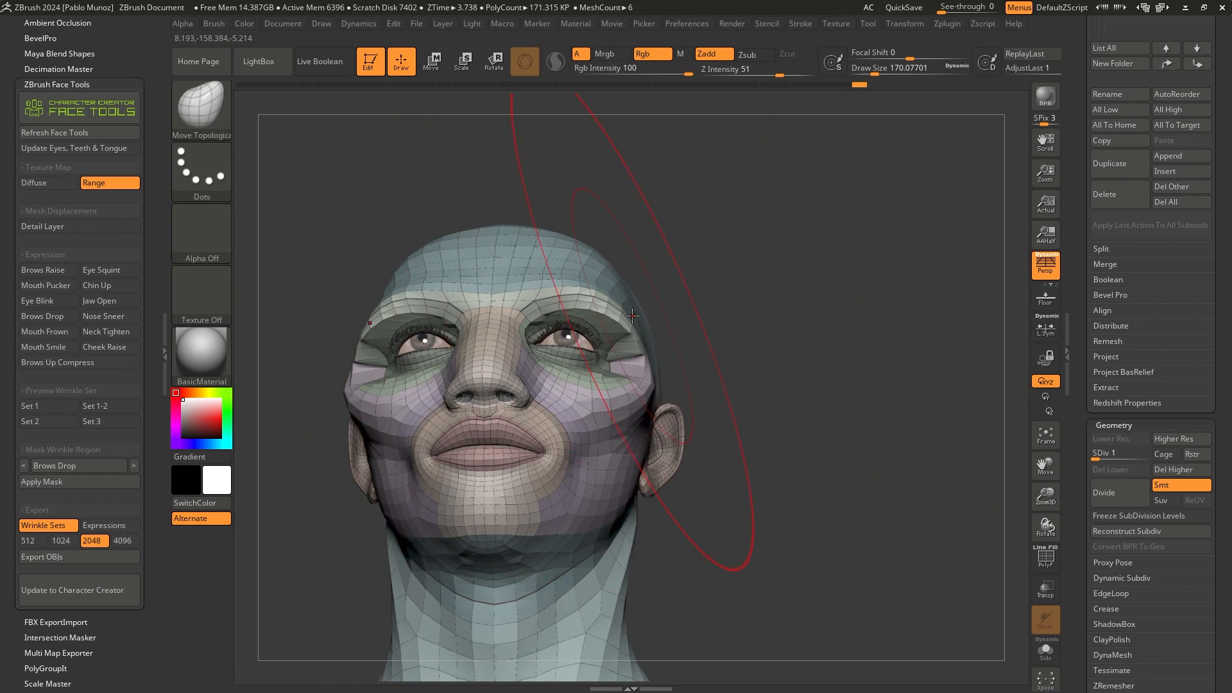
left_click_drag(632, 316, 644, 369, "shift")
key("space")
mouse_move(674, 315)
left_mouse_down("shift")
mouse_move(675, 375)
mouse_move(641, 343)
left_mouse_up("shift")
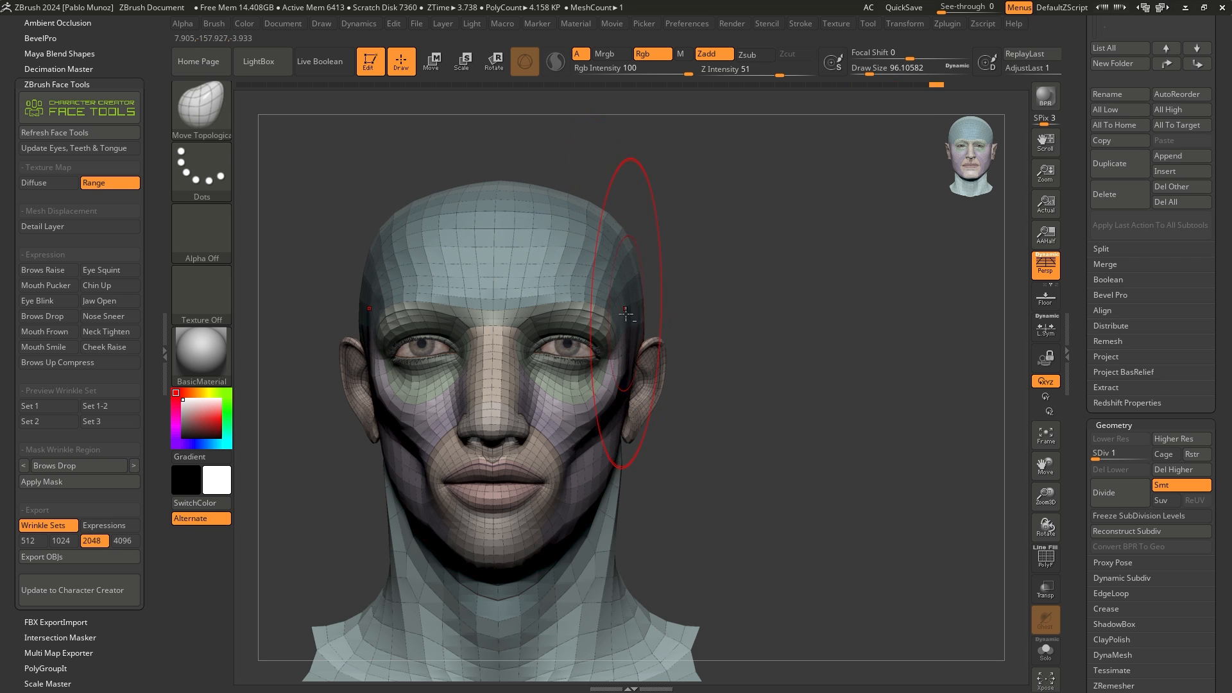
Step: Set the draw size to about 49 and reshape the jawline and lower cheeks with symmetrical Move Topological strokes
right_click_drag(632, 389, 653, 359, "alt")
left_click_drag(631, 413, 609, 422)
key("space")
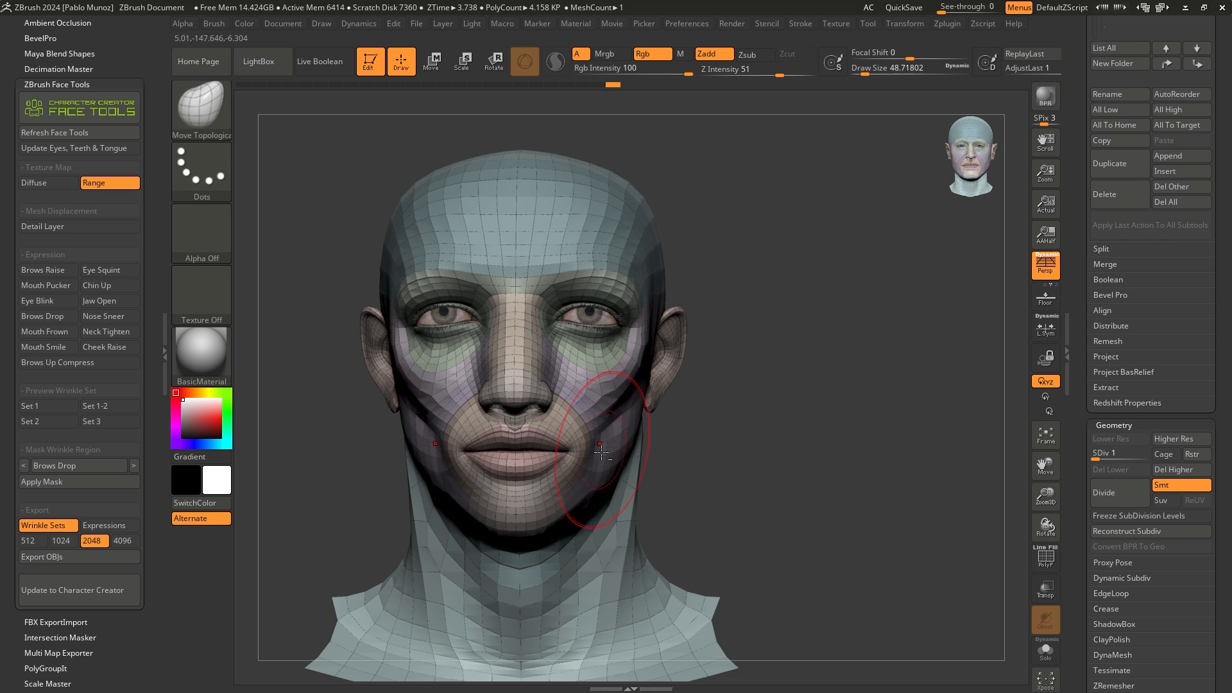
mouse_move(587, 484)
right_mouse_down()
mouse_move(474, 355)
mouse_move(578, 385)
mouse_move(449, 385)
right_mouse_up()
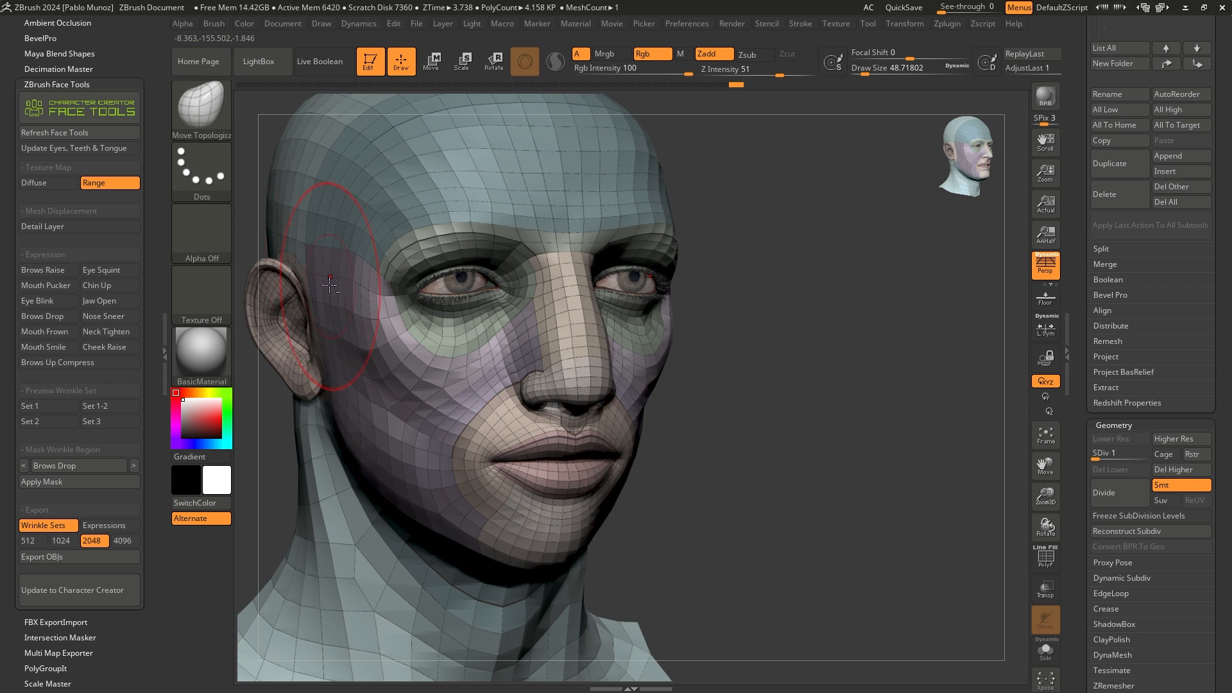
right_click_drag(429, 370, 577, 367, "shift")
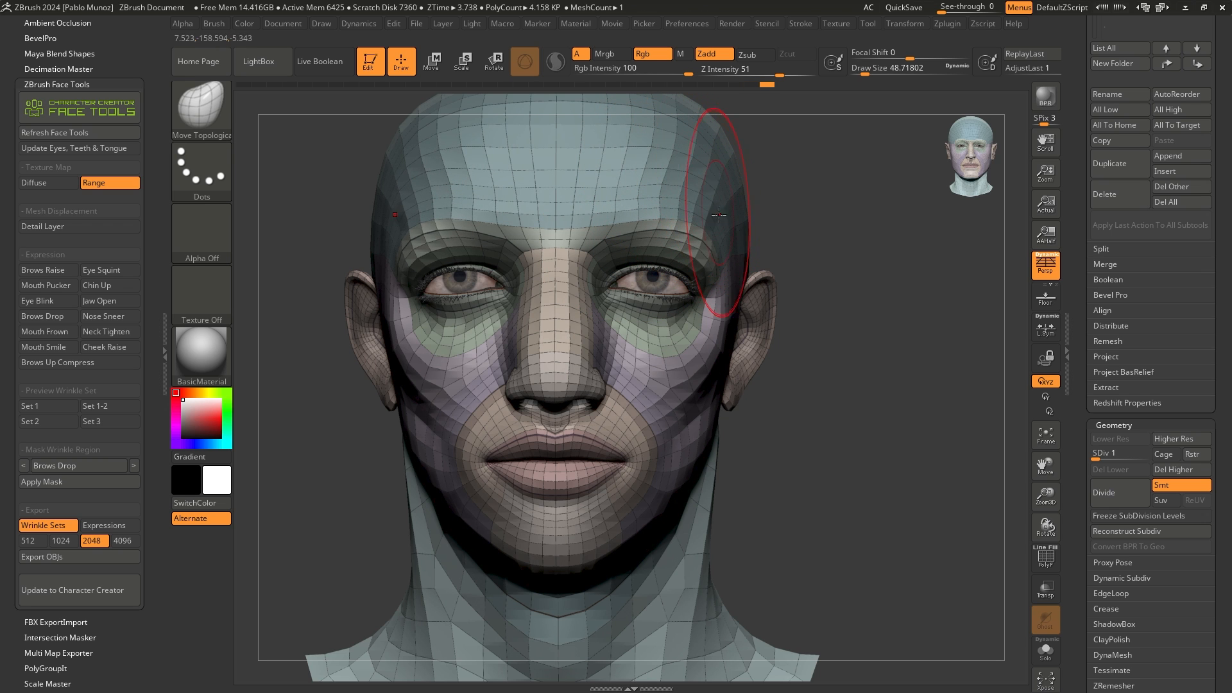
right_click_drag(703, 440, 702, 417, "alt")
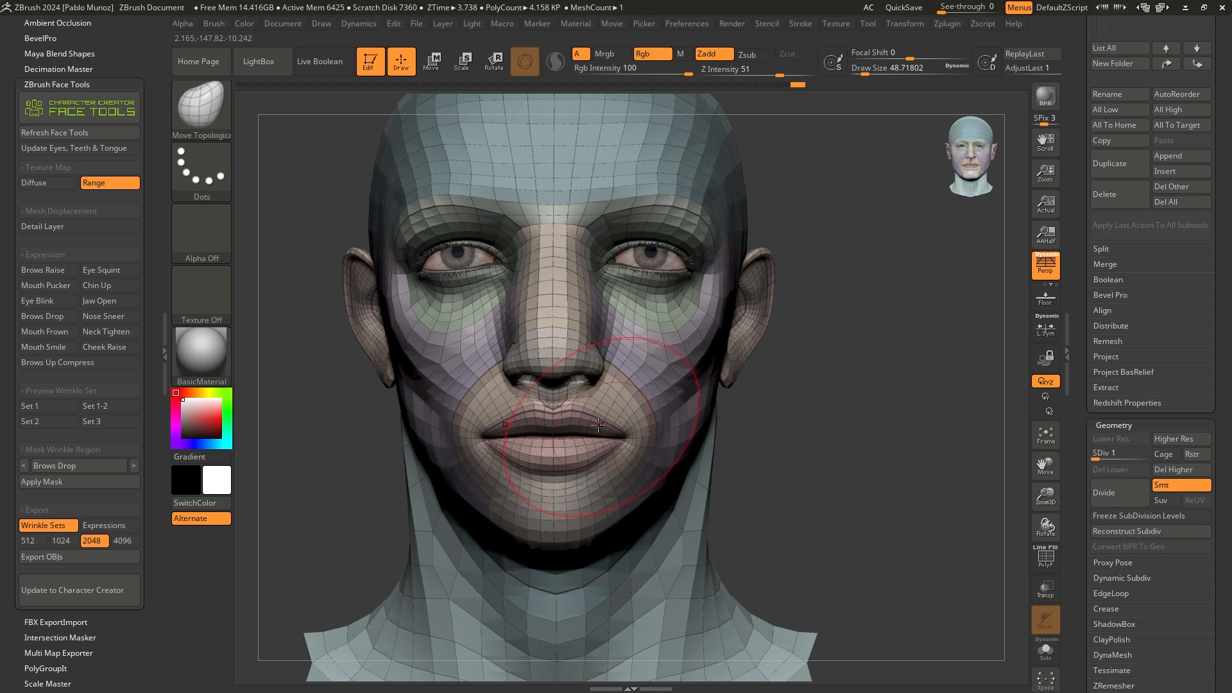
Step: Adjust the sides of the nose and the area around the mouth, and display the polyframe
right_click_drag(582, 412, 513, 409)
left_click_drag(598, 347, 576, 337)
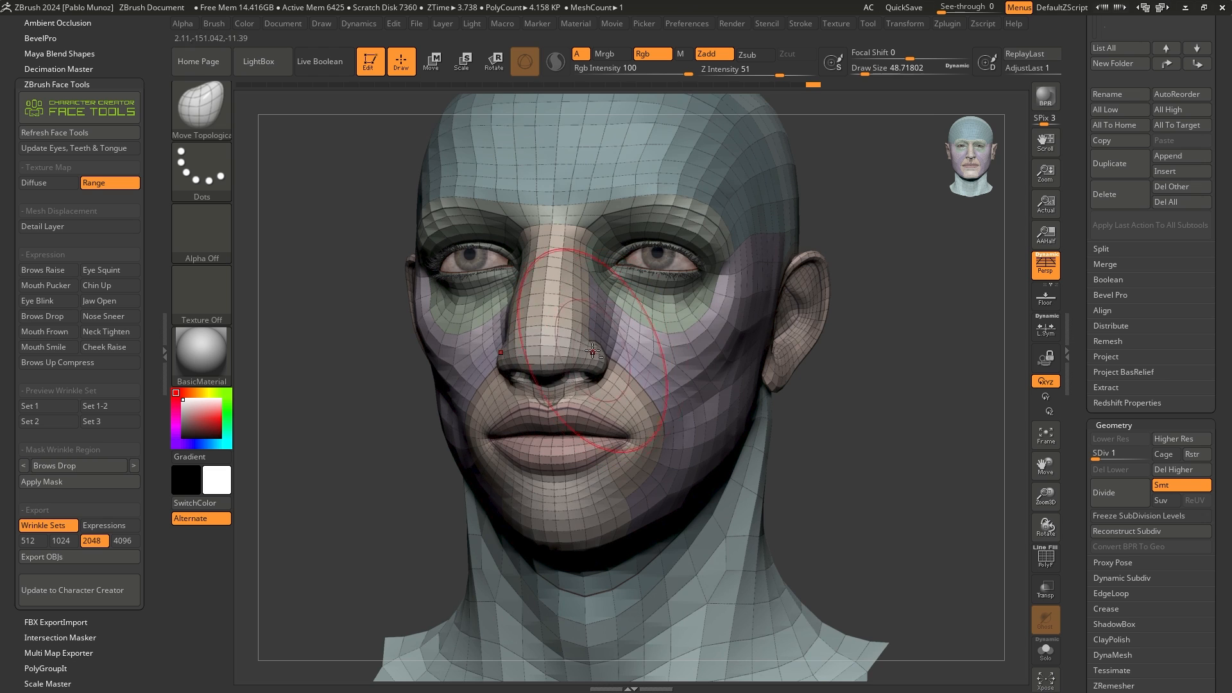
mouse_move(728, 404)
right_mouse_down("ctrl")
mouse_move(717, 353)
mouse_move(664, 390)
mouse_move(668, 429)
right_mouse_up("ctrl")
mouse_move(496, 408)
right_mouse_down()
mouse_move(545, 406)
mouse_move(527, 405)
right_mouse_up()
mouse_move(545, 411)
left_mouse_down("shift")
mouse_move(556, 393)
mouse_move(556, 429)
mouse_move(532, 428)
mouse_move(551, 410)
left_mouse_up("shift")
key("shift+f")
Step: Undo the strokes that distorted the nose and pulled the lips apart
left_click_drag(800, 407, 709, 373)
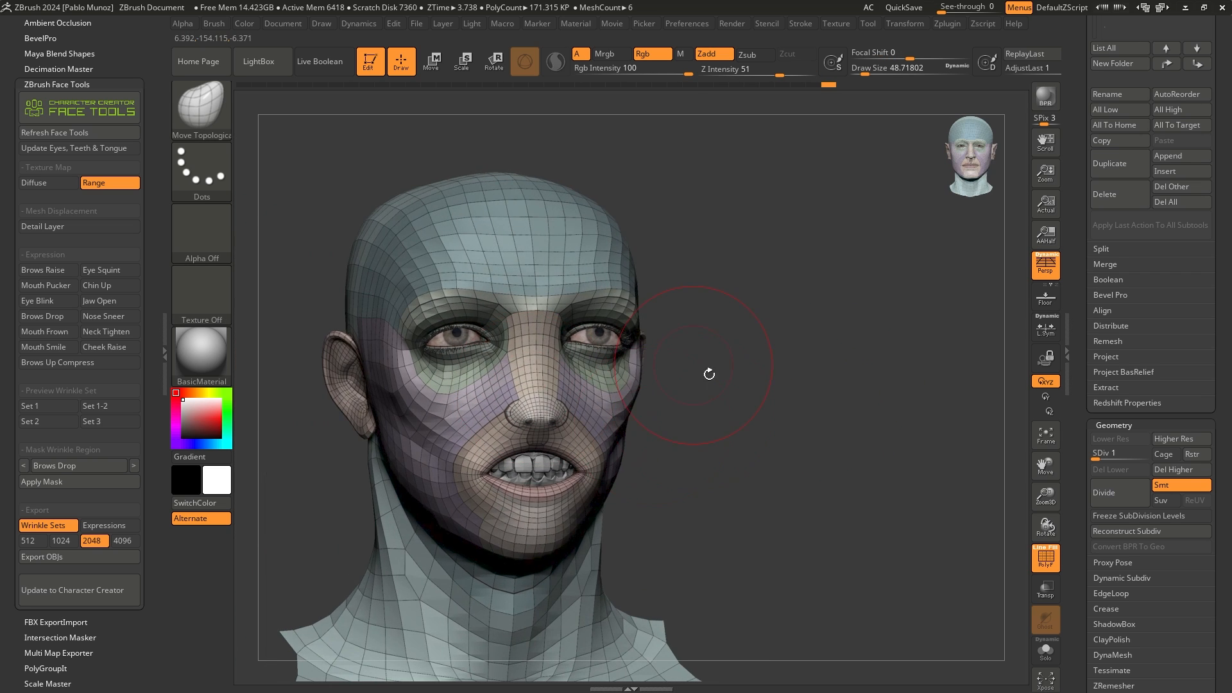
left_click_drag(784, 443, 655, 448)
key("ctrl+z")
key("ctrl+z")
key("ctrl+z")
key("ctrl+z")
key("ctrl+z")
key("ctrl+z")
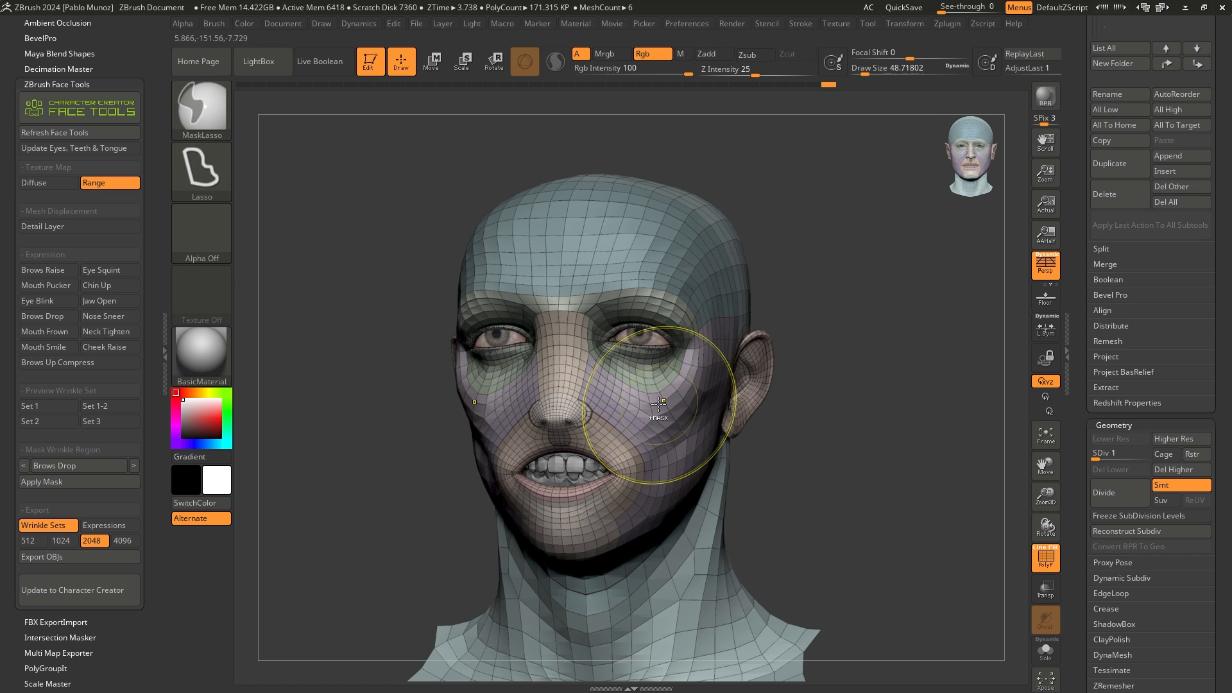
mouse_move(764, 330)
left_mouse_down()
mouse_move(824, 275)
mouse_move(852, 204)
left_mouse_up()
key("ctrl+z")
left_click_drag(766, 346, 753, 385)
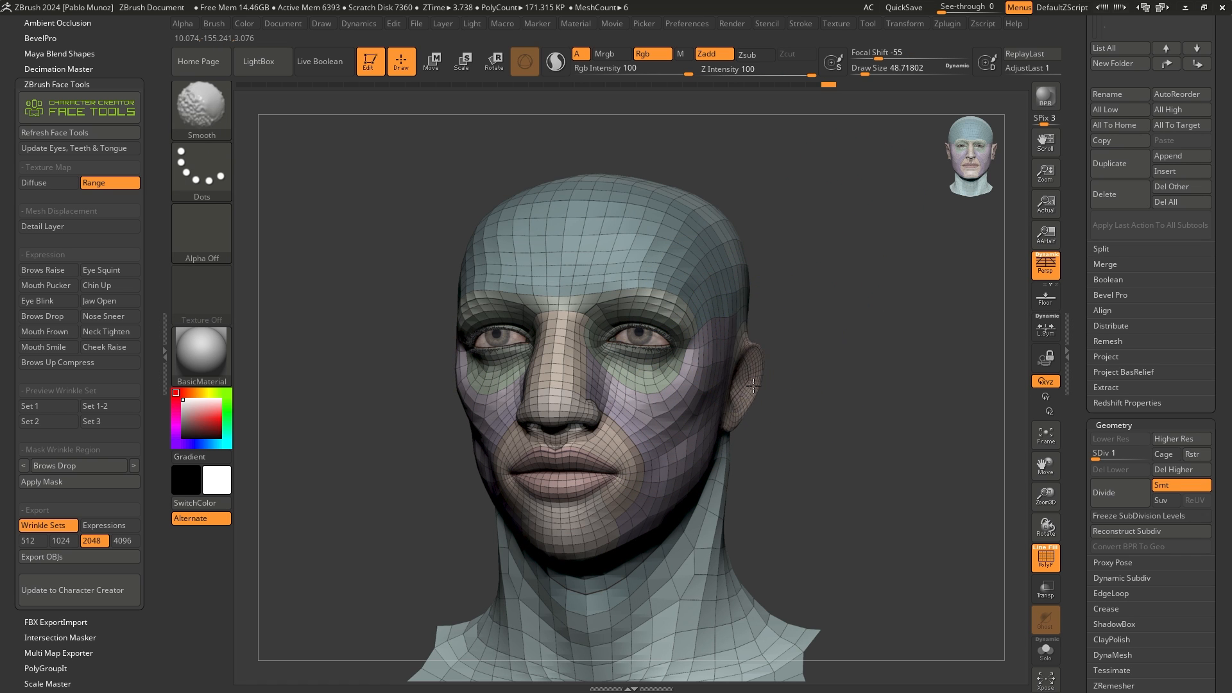
key("ctrl+z")
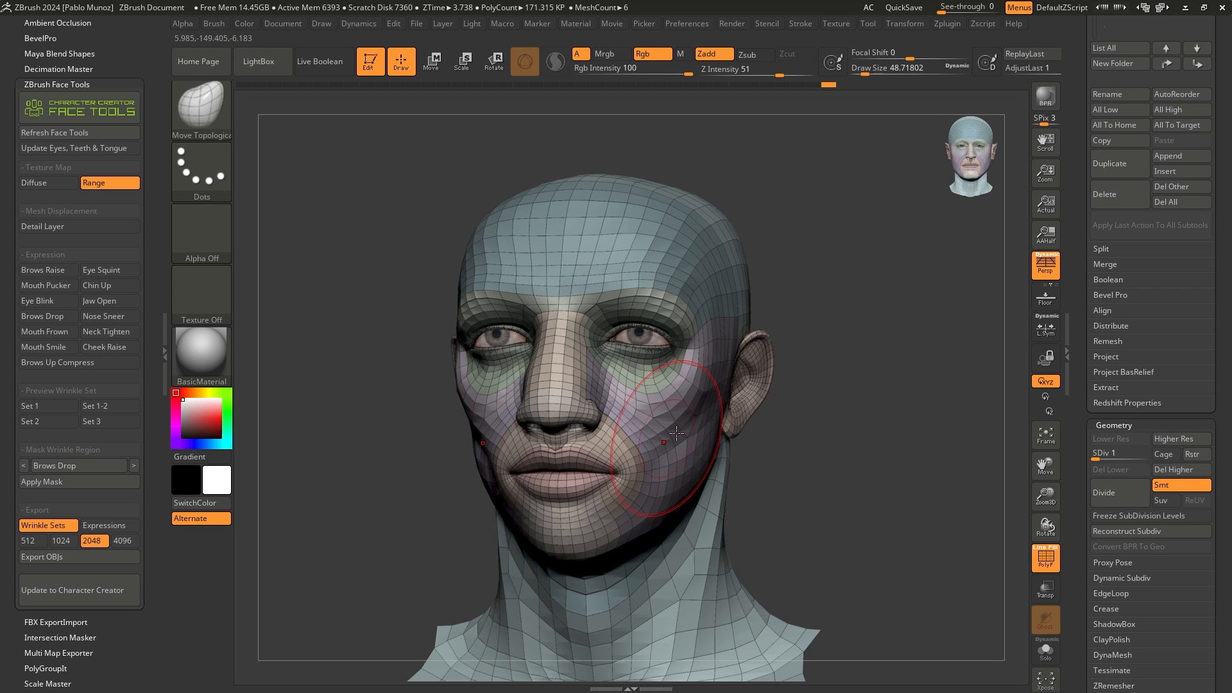
Step: Reshape the back of the skull from a profile view with Move Topological, raising the draw size to about 88 and 215
right_click_drag(756, 399, 751, 415)
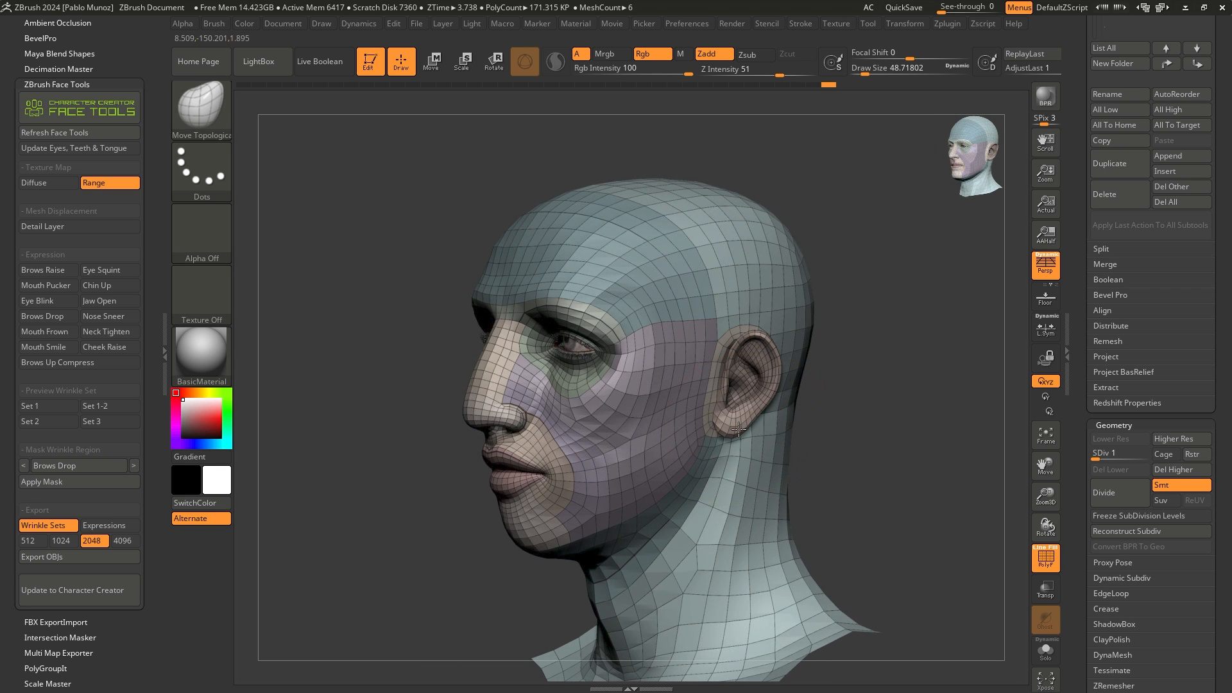
right_click_drag(770, 352, 723, 356)
key("space")
left_click_drag(724, 356, 730, 355)
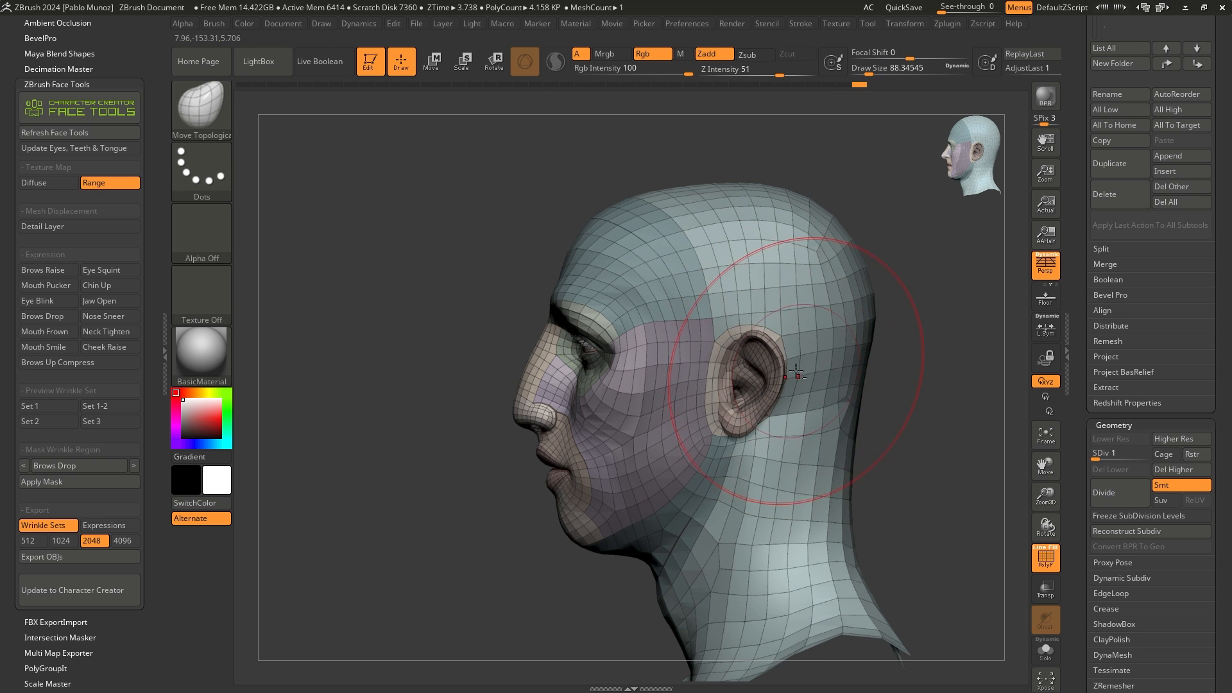
right_click_drag(815, 367, 581, 350, "alt")
key("space")
left_click_drag(655, 279, 667, 280)
mouse_move(642, 321)
left_mouse_down()
mouse_move(629, 320)
mouse_move(626, 340)
left_mouse_up()
key("space")
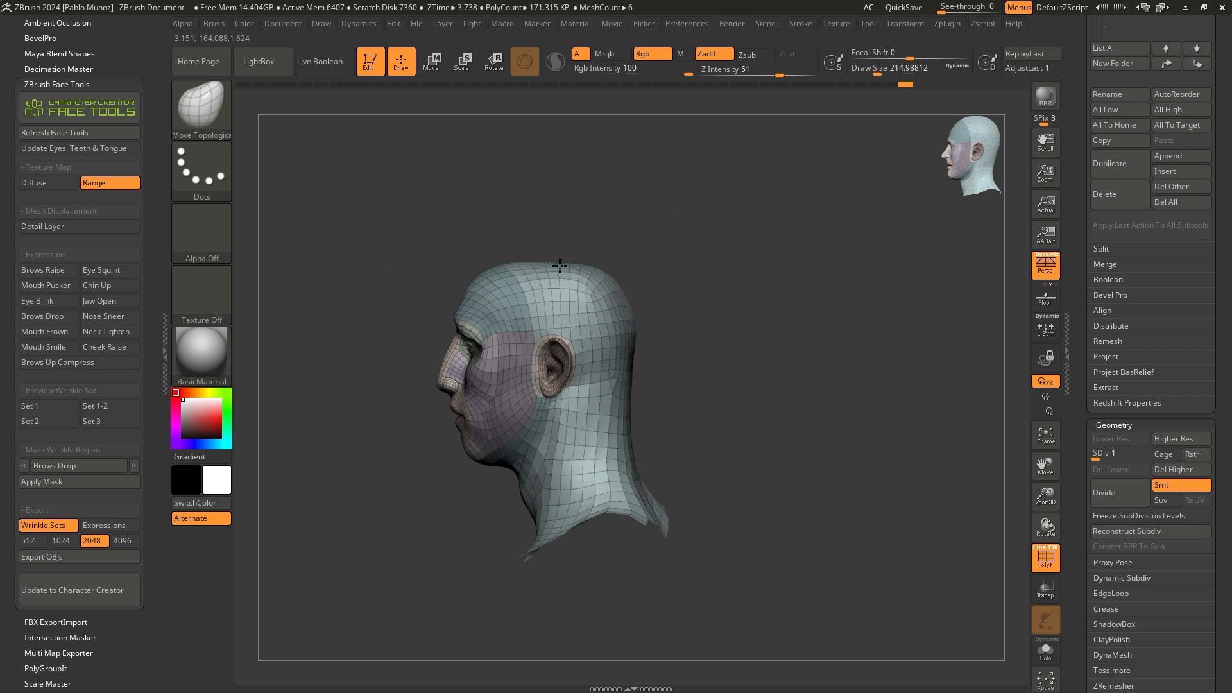
Step: Set the draw size to about 81 and adjust the crown of the head from the front
key("space")
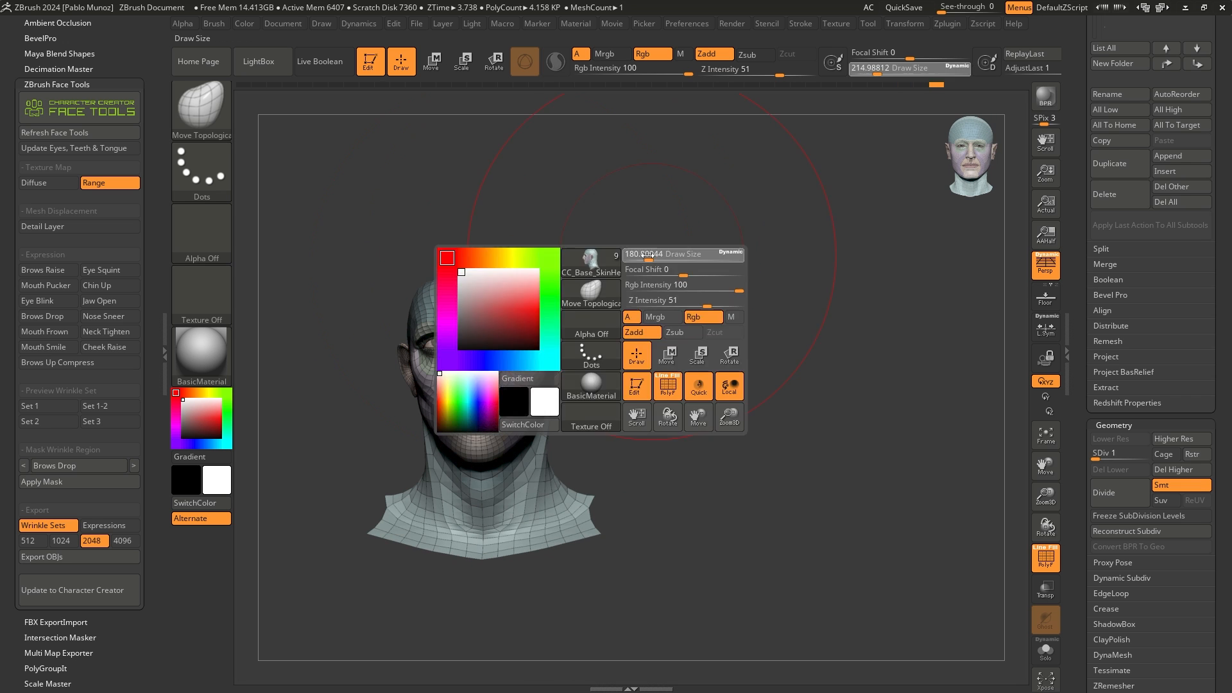
left_click_drag(493, 275, 476, 274)
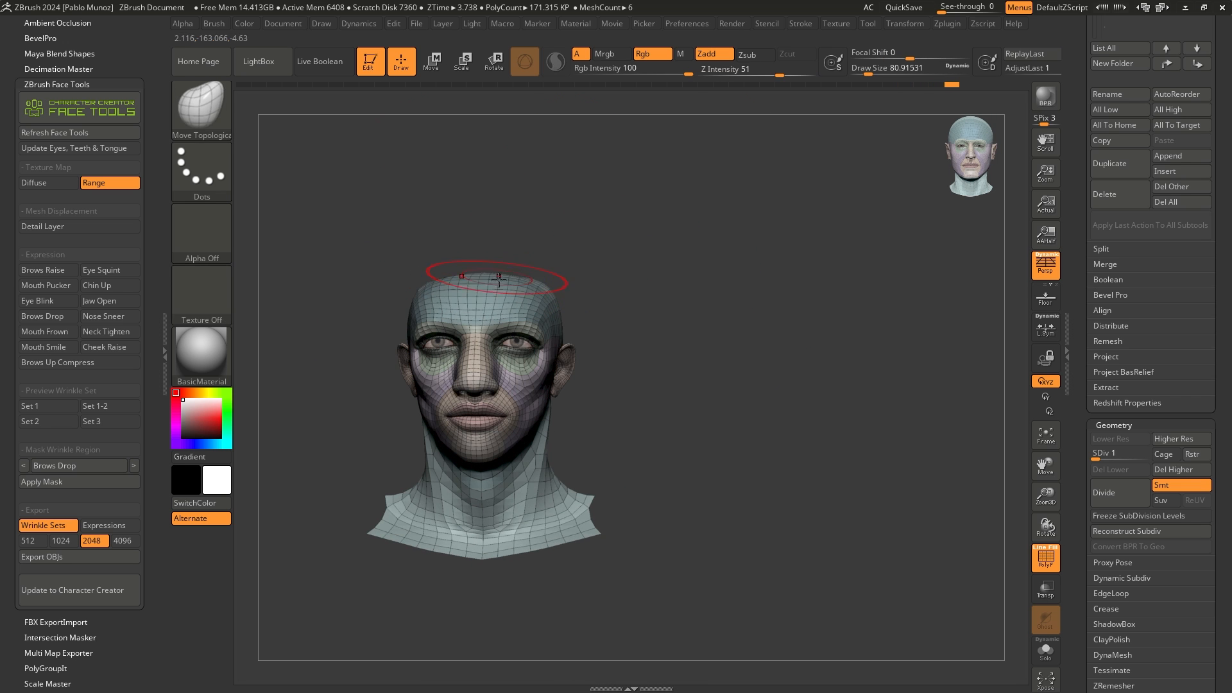
right_click_drag(499, 280, 590, 289)
left_click_drag(485, 308, 489, 302, "shift")
mouse_move(631, 279)
right_mouse_down()
mouse_move(589, 272)
mouse_move(671, 278)
right_mouse_up()
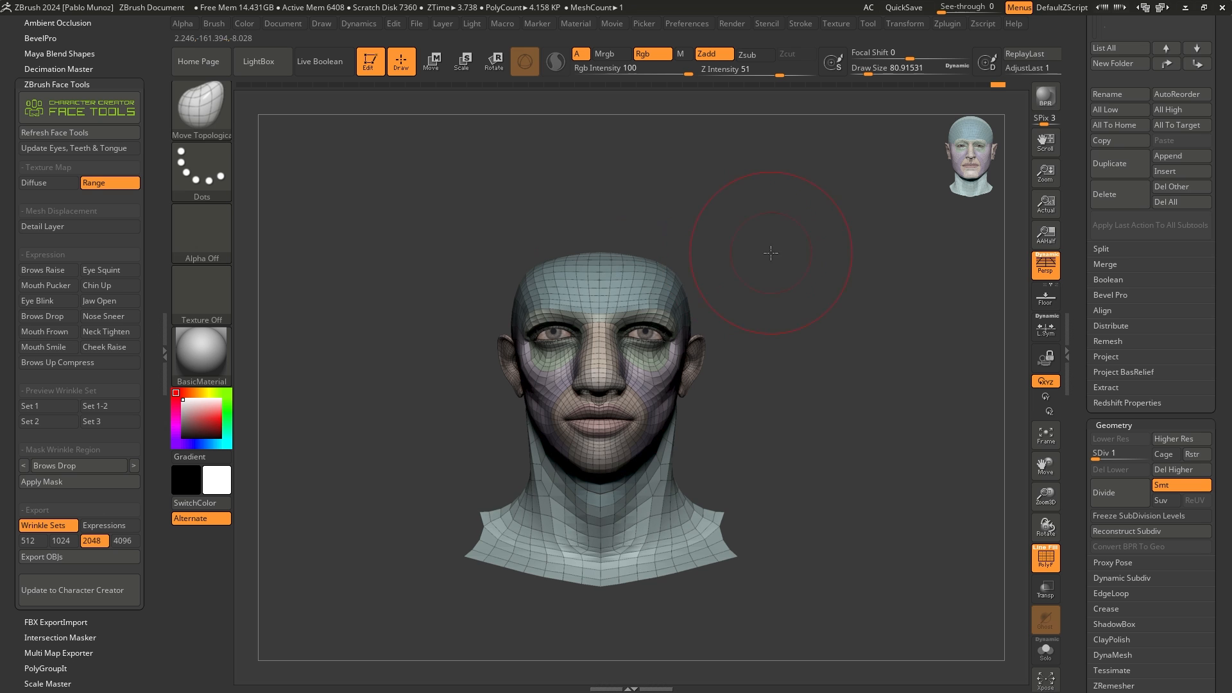
Step: Set the draw size to about 14.4 and refine the nose bridge and its profile
mouse_move(789, 318)
right_mouse_down("ctrl")
mouse_move(787, 344)
mouse_move(808, 319)
mouse_move(809, 280)
right_mouse_up("ctrl")
right_click_drag(809, 280, 789, 283)
key("space")
left_click_drag(837, 309, 827, 310)
right_click_drag(826, 314, 747, 317)
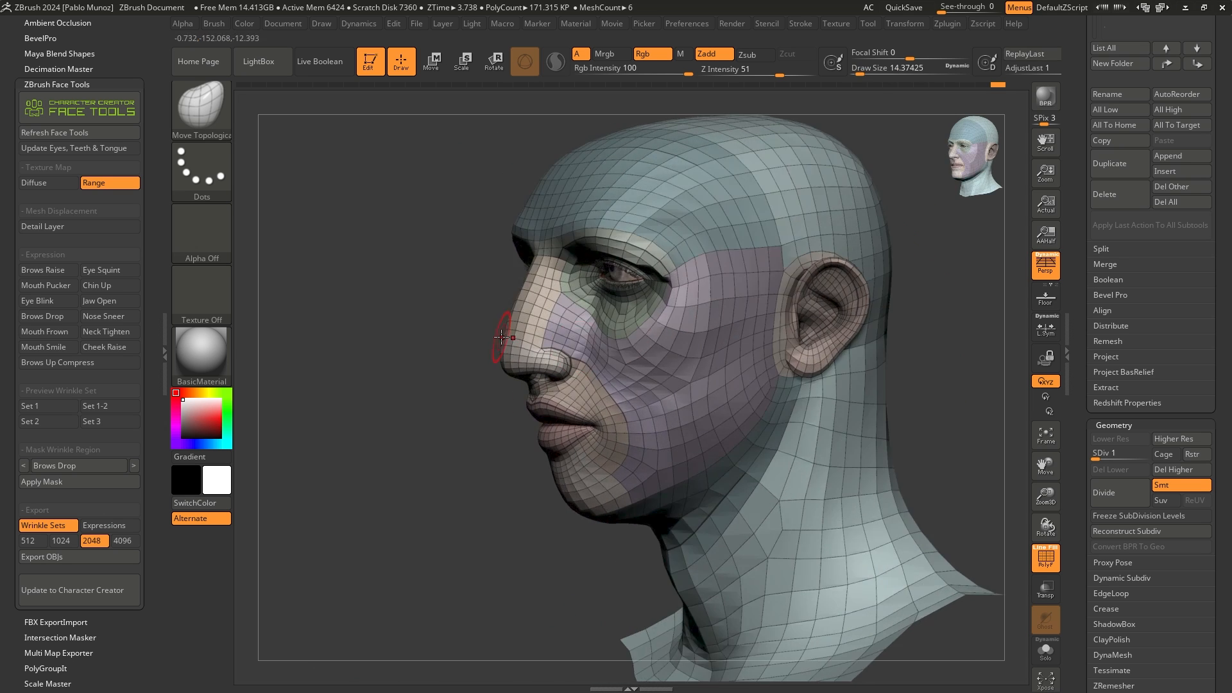
right_click_drag(504, 332, 569, 349)
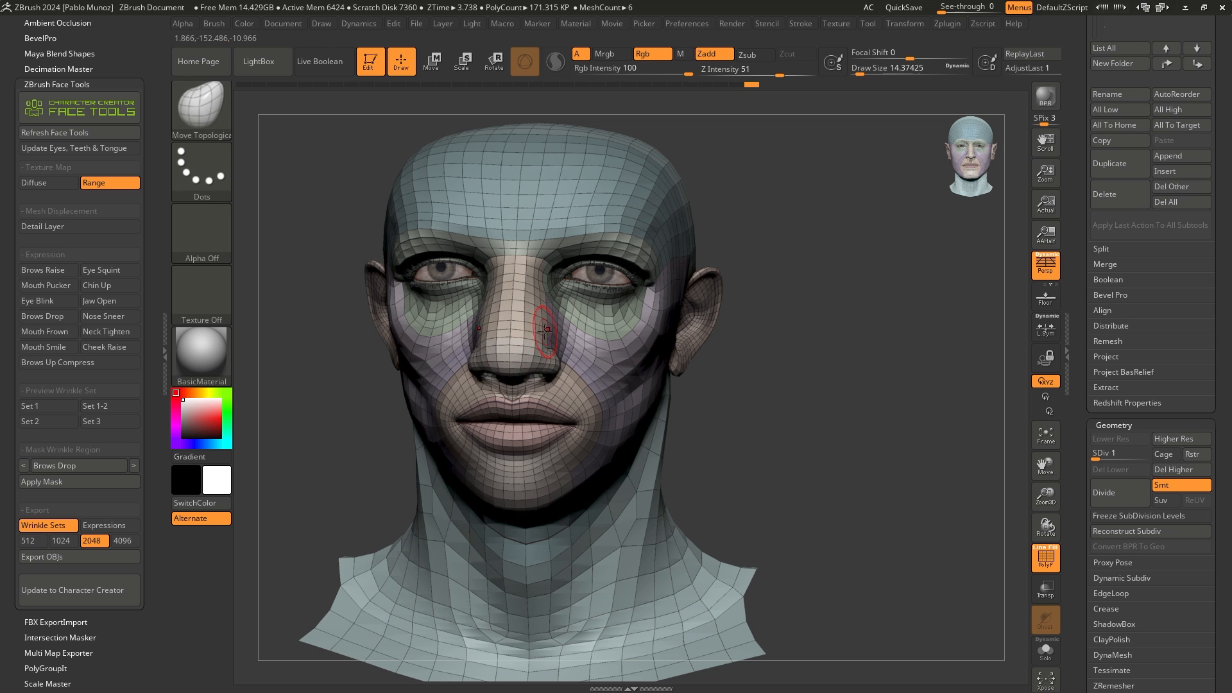
Step: Refine the sides of the nose and the adjoining cheek, checking the shape from front and three-quarter views
mouse_move(614, 316)
right_mouse_down("ctrl")
mouse_move(579, 321)
mouse_move(696, 302)
right_mouse_up("ctrl")
key("shift")
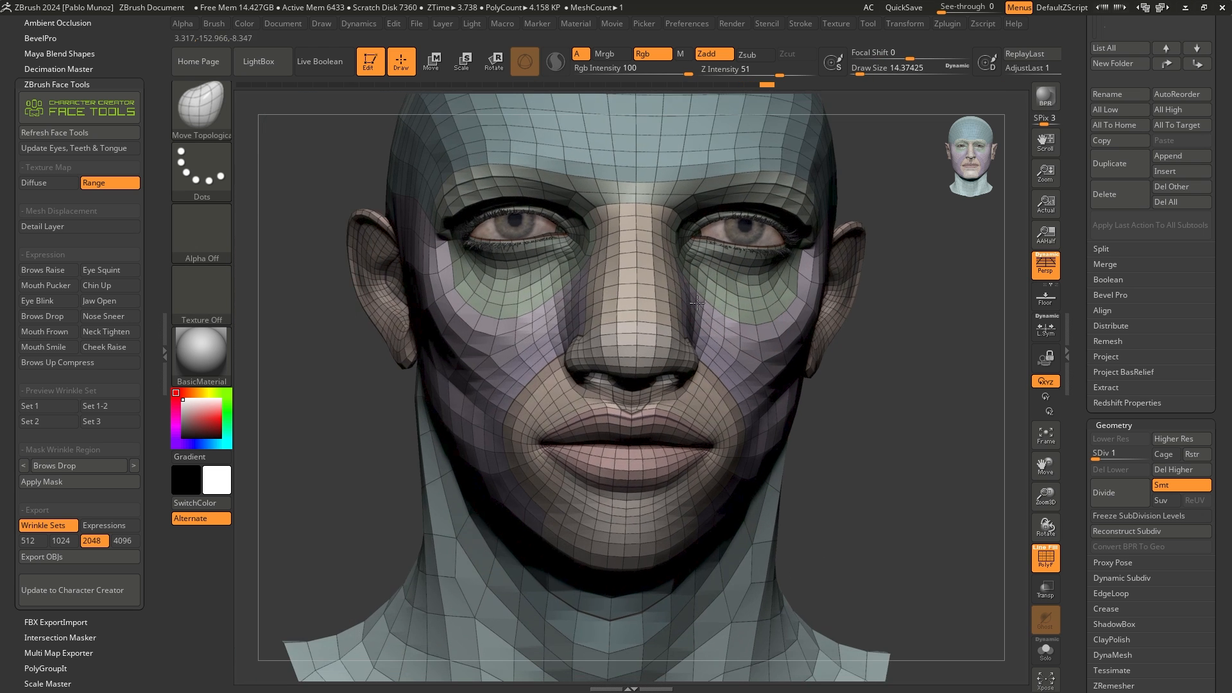
right_click_drag(557, 352, 632, 362)
right_click_drag(507, 372, 499, 428)
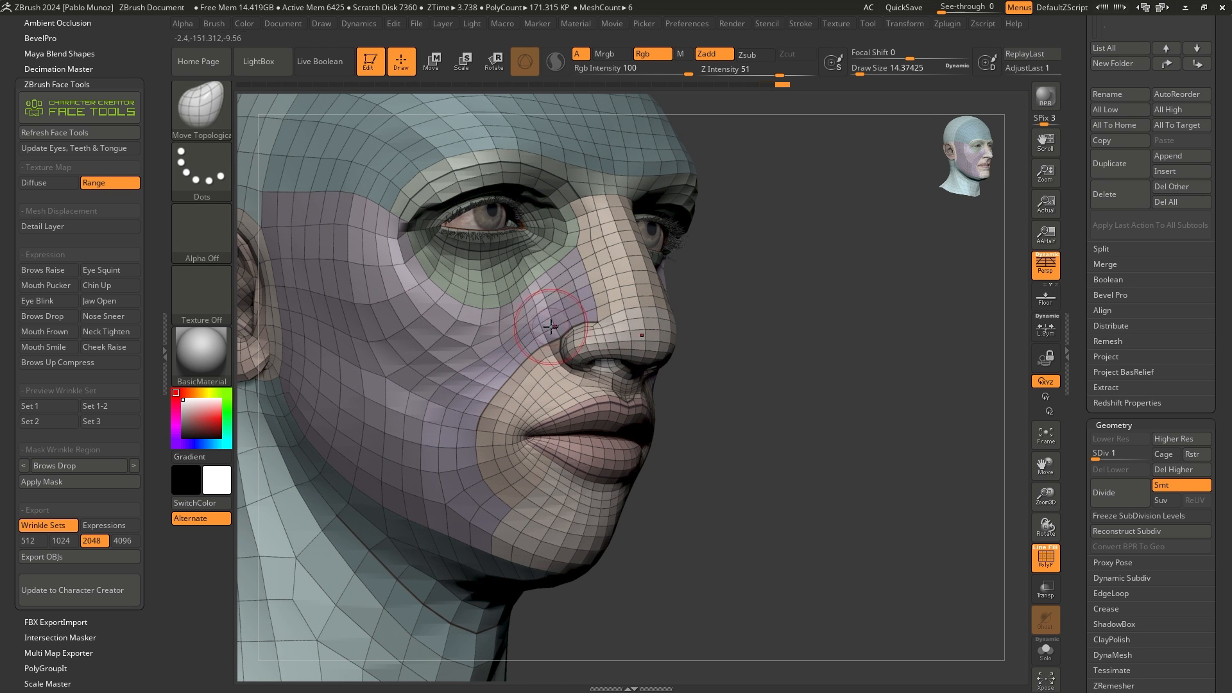
right_click_drag(662, 329, 654, 362)
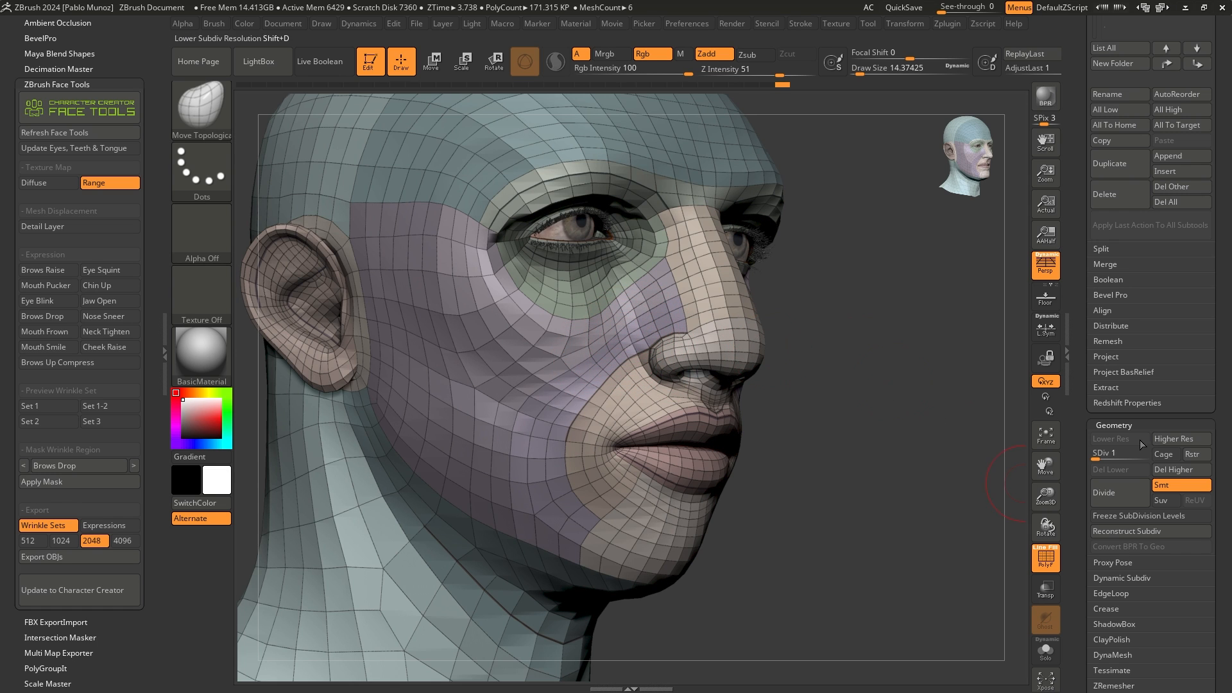
left_click_drag(791, 313, 680, 331)
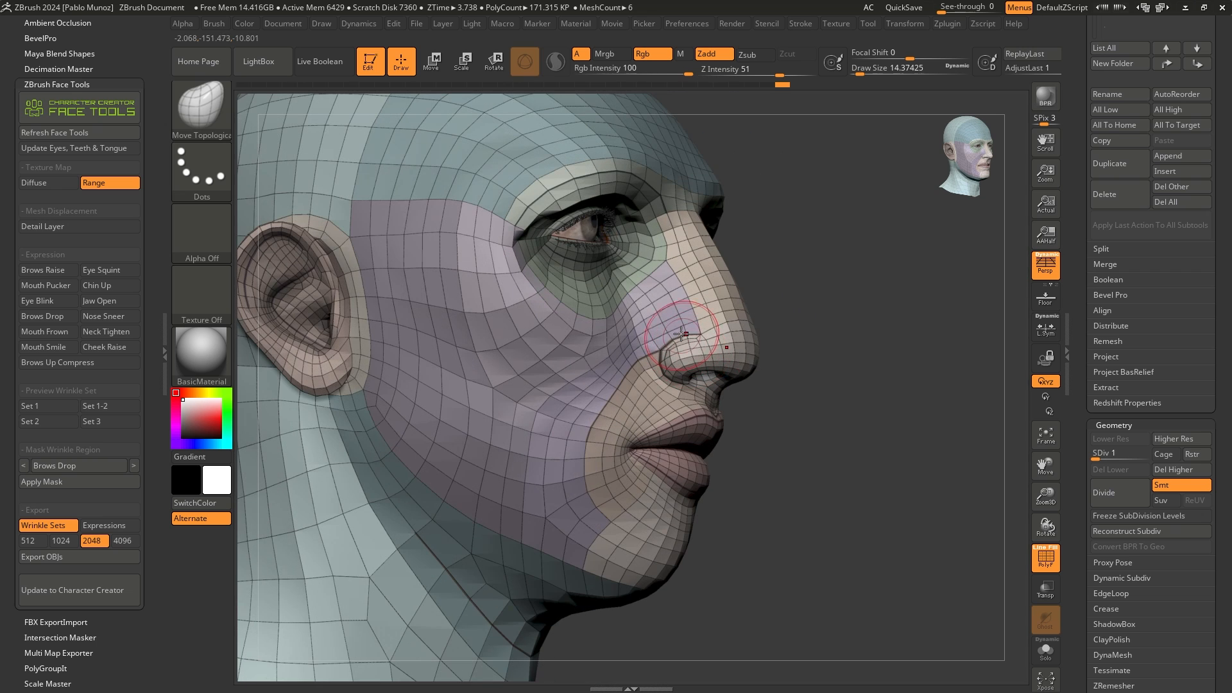
Step: Turn off the Range texture map and the polyframe so the head shows as plain grey geometry
left_click(118, 183)
left_click(104, 179)
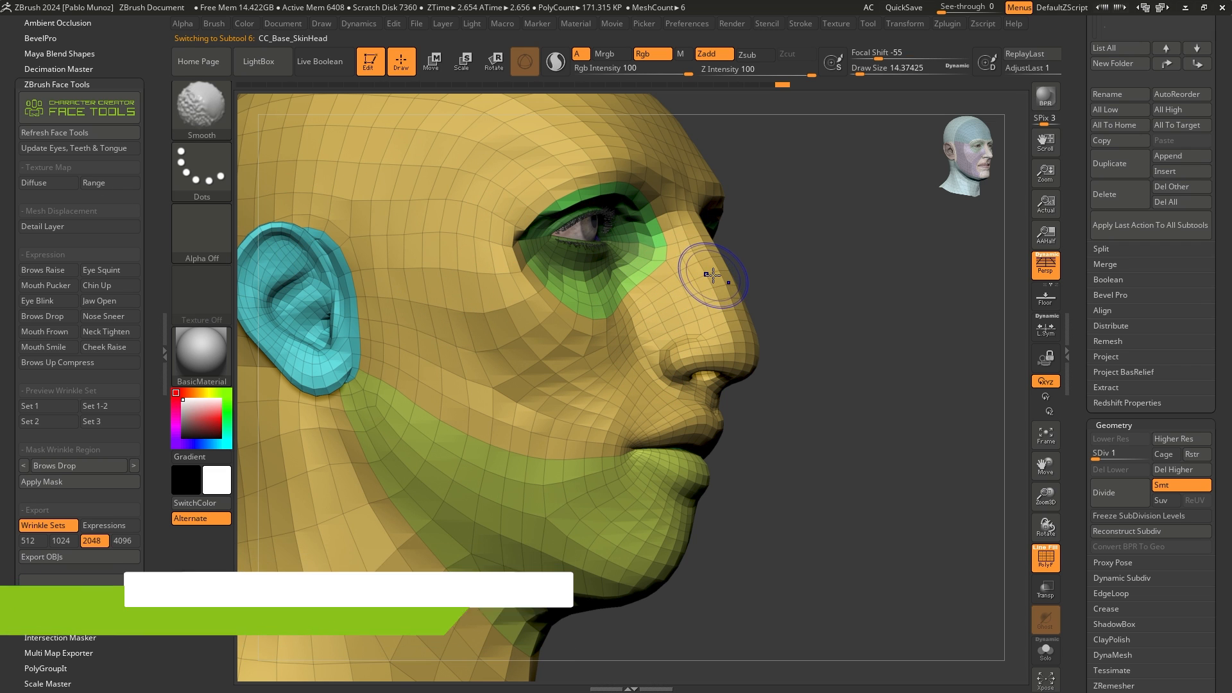
key("shift+f")
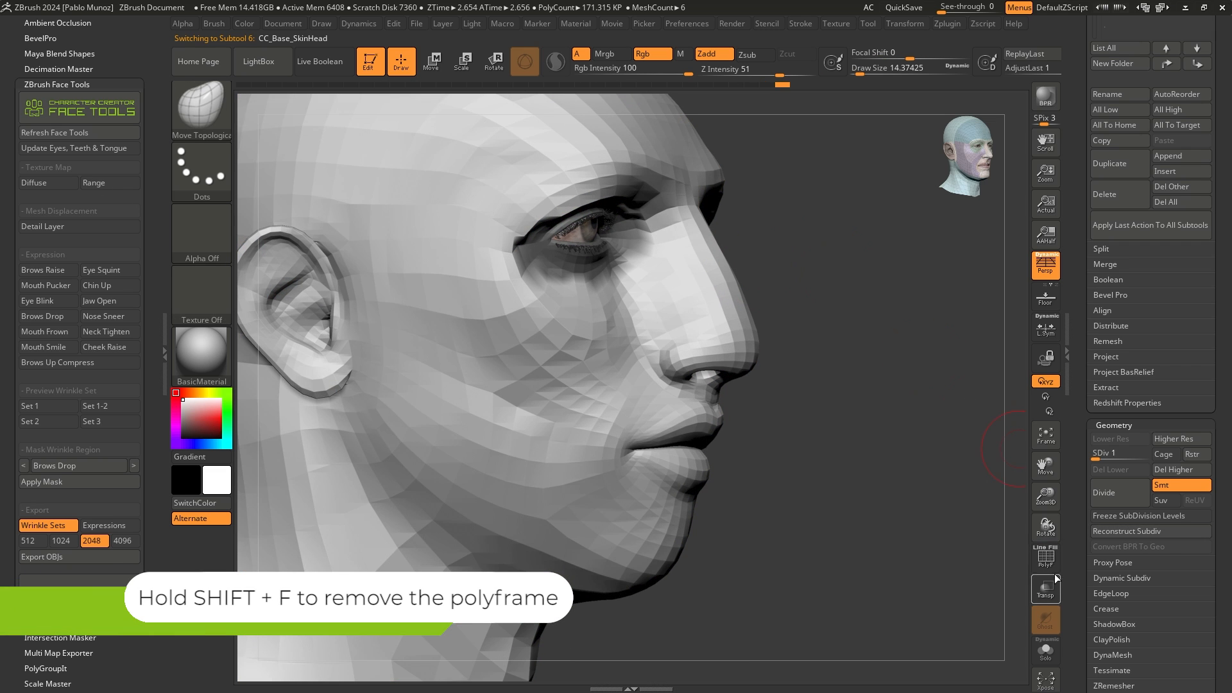
left_click_drag(780, 284, 855, 439)
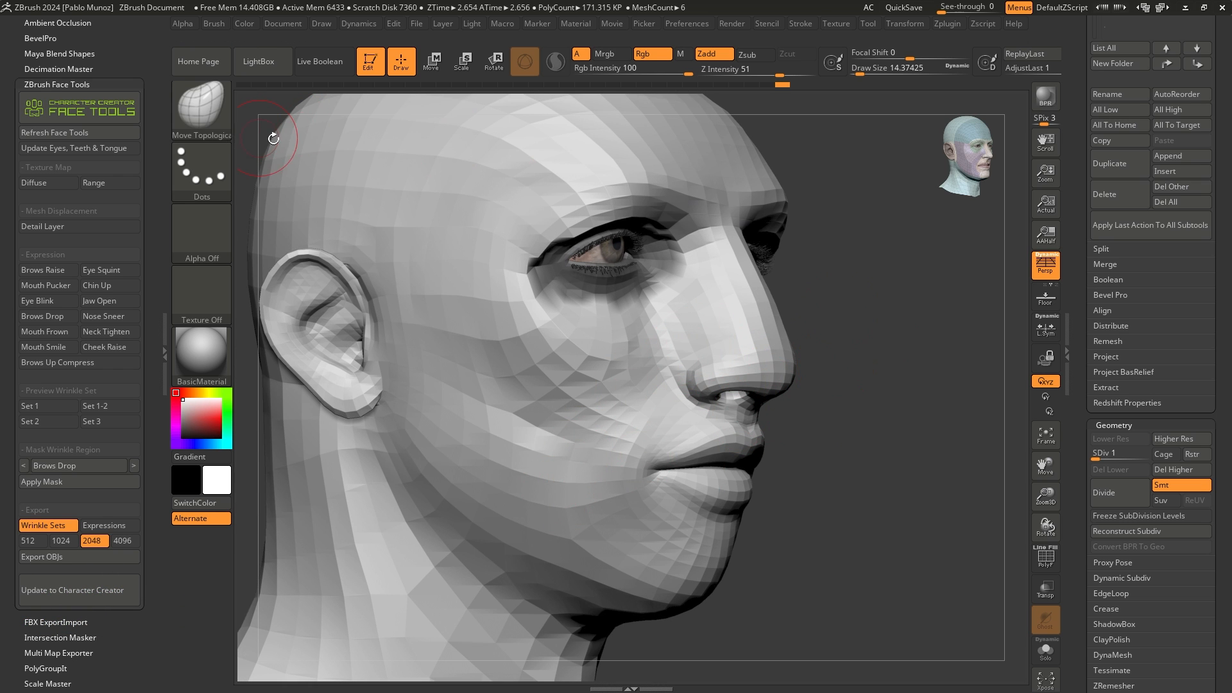
Step: Select the Standard brush and sculpt deep symmetrical smile folds from beside the nose down to the jaw at Z Intensity 25
key("b")
key("s")
key("t")
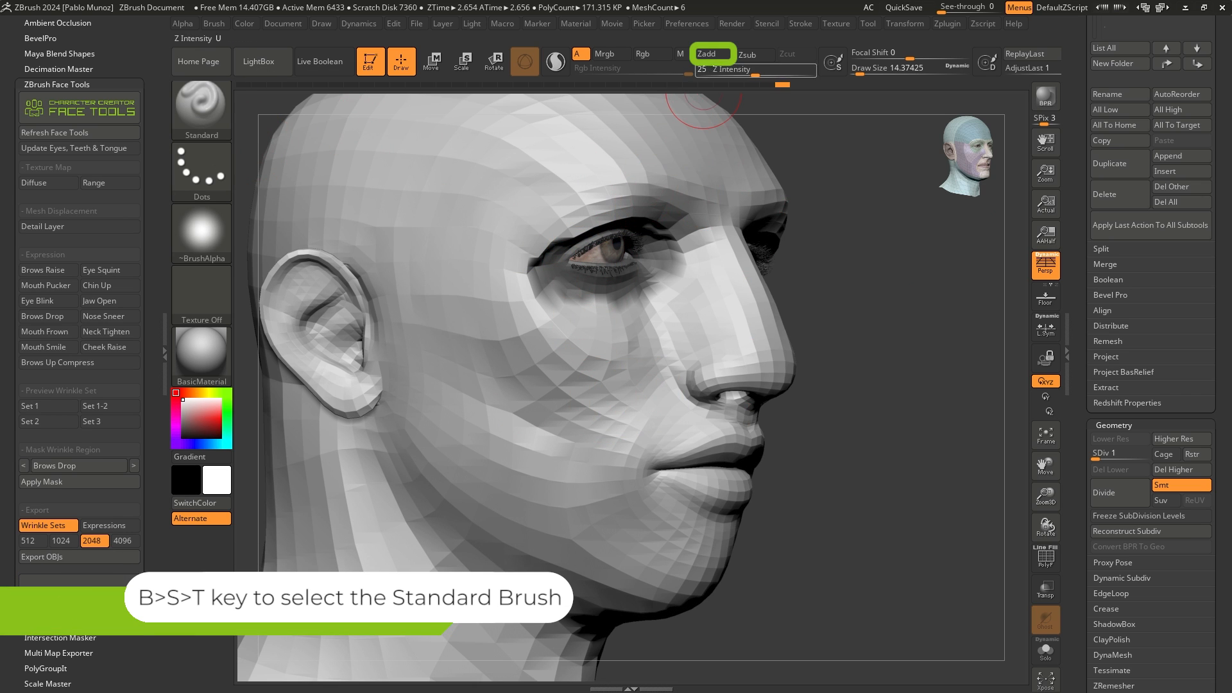
mouse_move(654, 347)
left_mouse_down()
mouse_move(643, 359)
mouse_move(441, 229)
mouse_move(664, 335)
mouse_move(479, 432)
left_mouse_up()
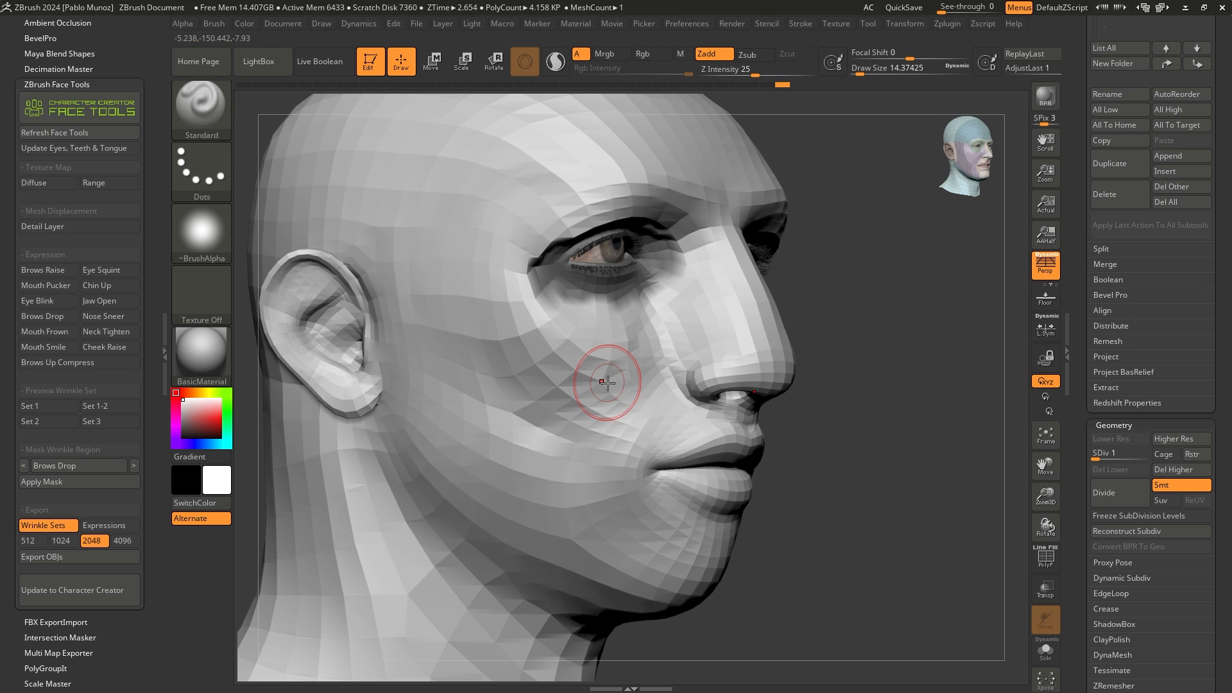
mouse_move(705, 337)
left_mouse_down()
mouse_move(564, 487)
mouse_move(600, 410)
mouse_move(567, 451)
mouse_move(648, 368)
mouse_move(560, 533)
mouse_move(663, 362)
mouse_move(547, 516)
mouse_move(646, 357)
mouse_move(581, 452)
mouse_move(721, 347)
mouse_move(611, 428)
mouse_move(586, 565)
left_mouse_up()
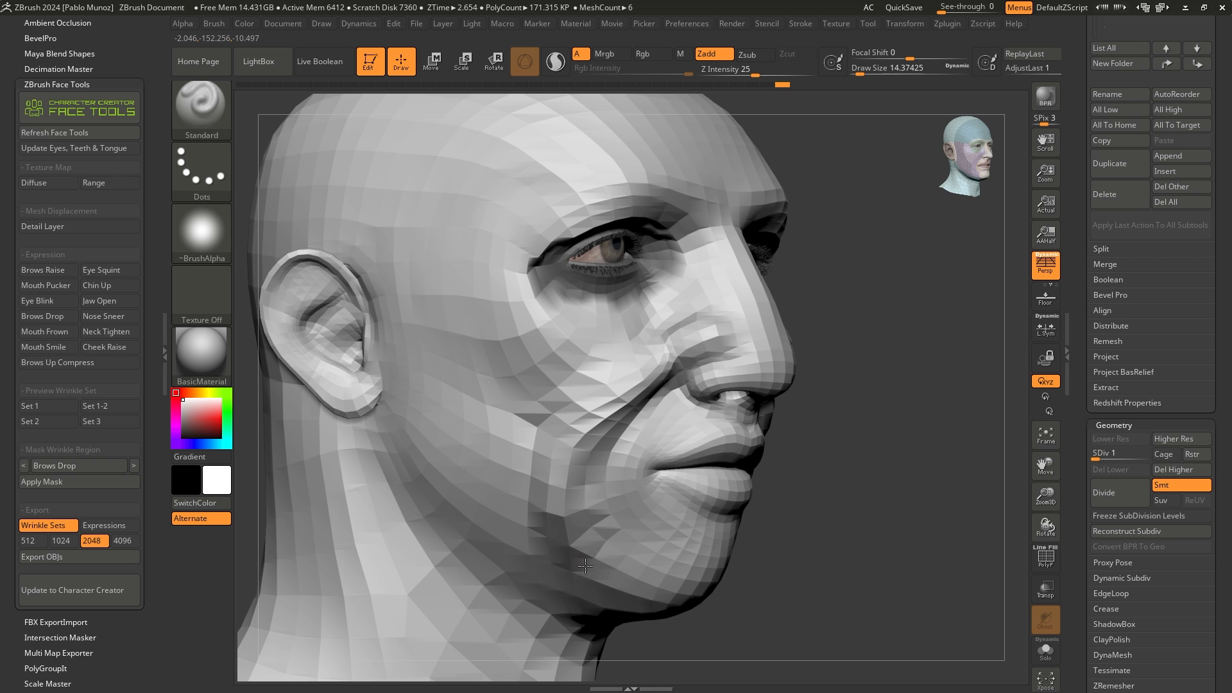
left_click_drag(878, 366, 755, 356)
right_click(699, 338)
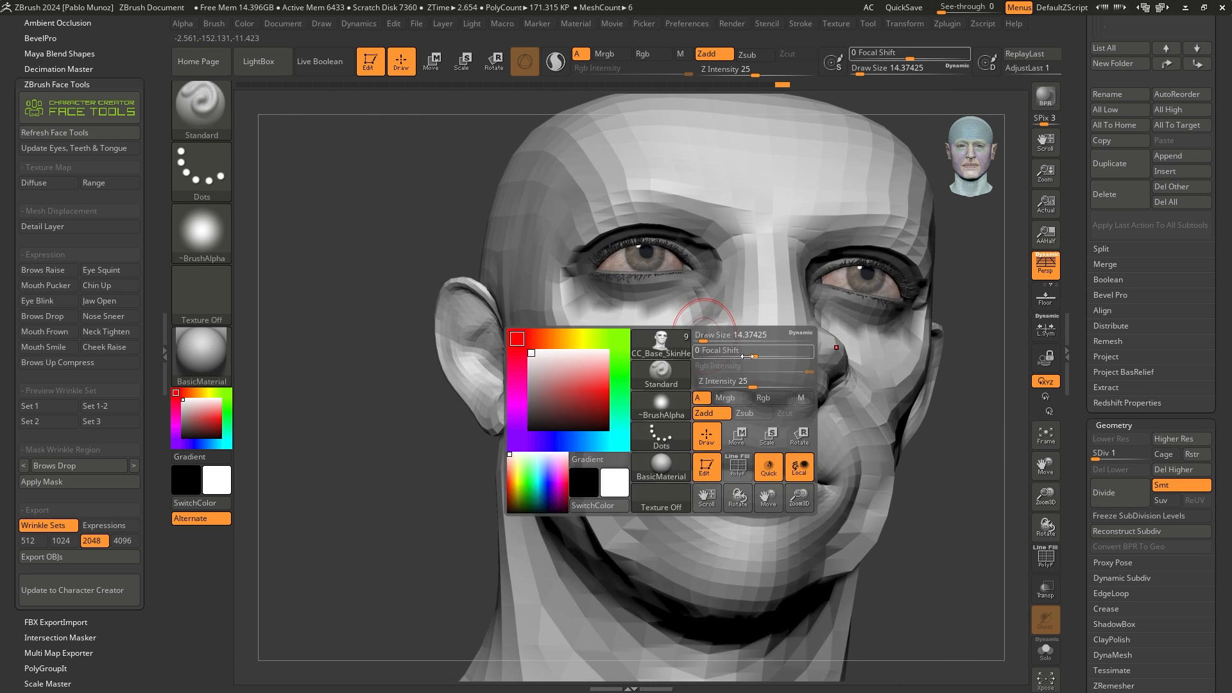
right_click_drag(747, 482, 881, 506)
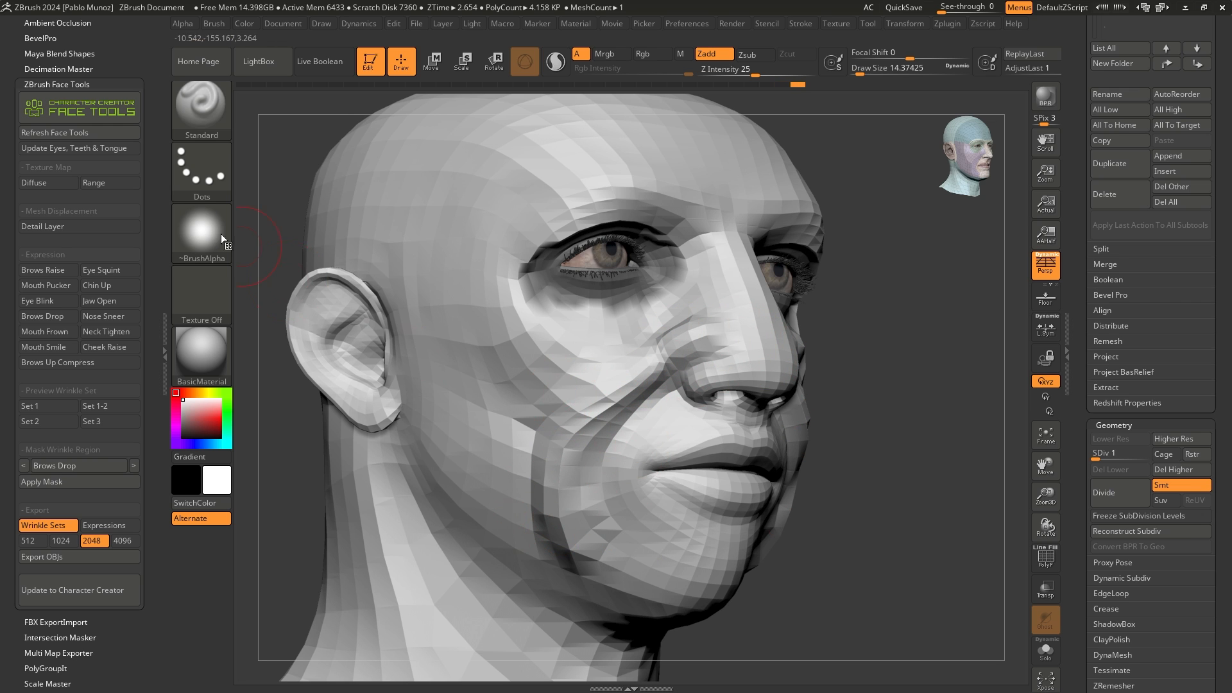
Step: Turn the Range texture map back on and examine the smile folds against its mesh lines
left_click(105, 182)
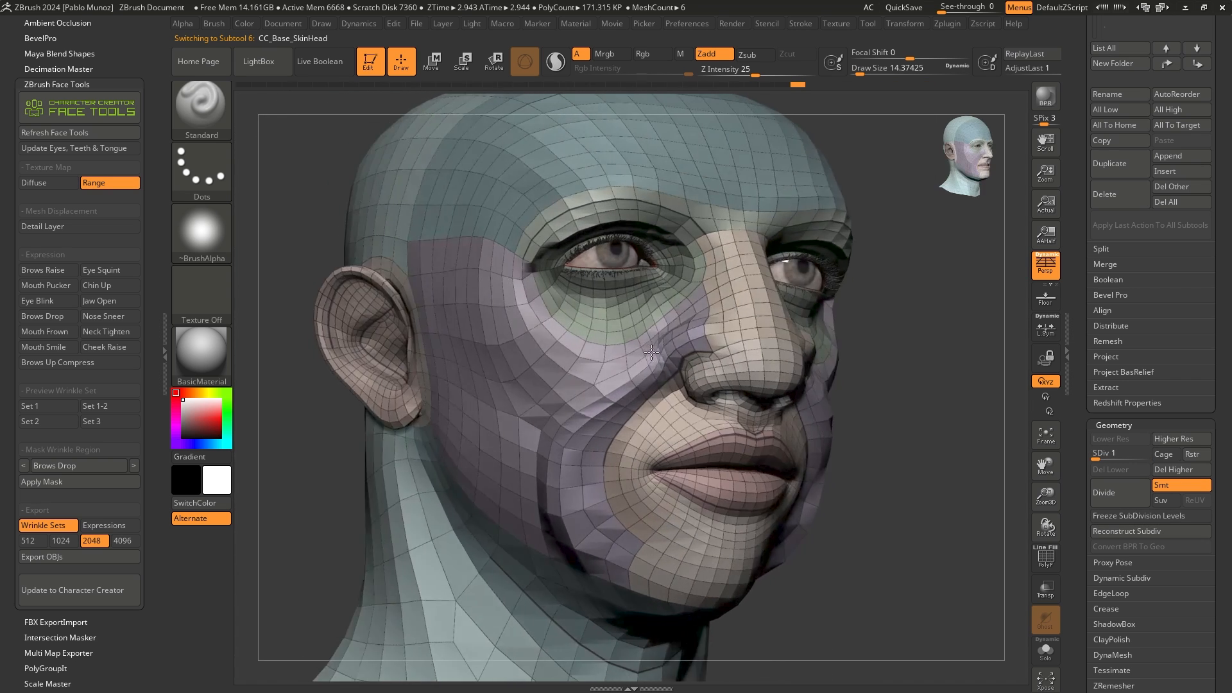
right_click_drag(651, 352, 636, 349)
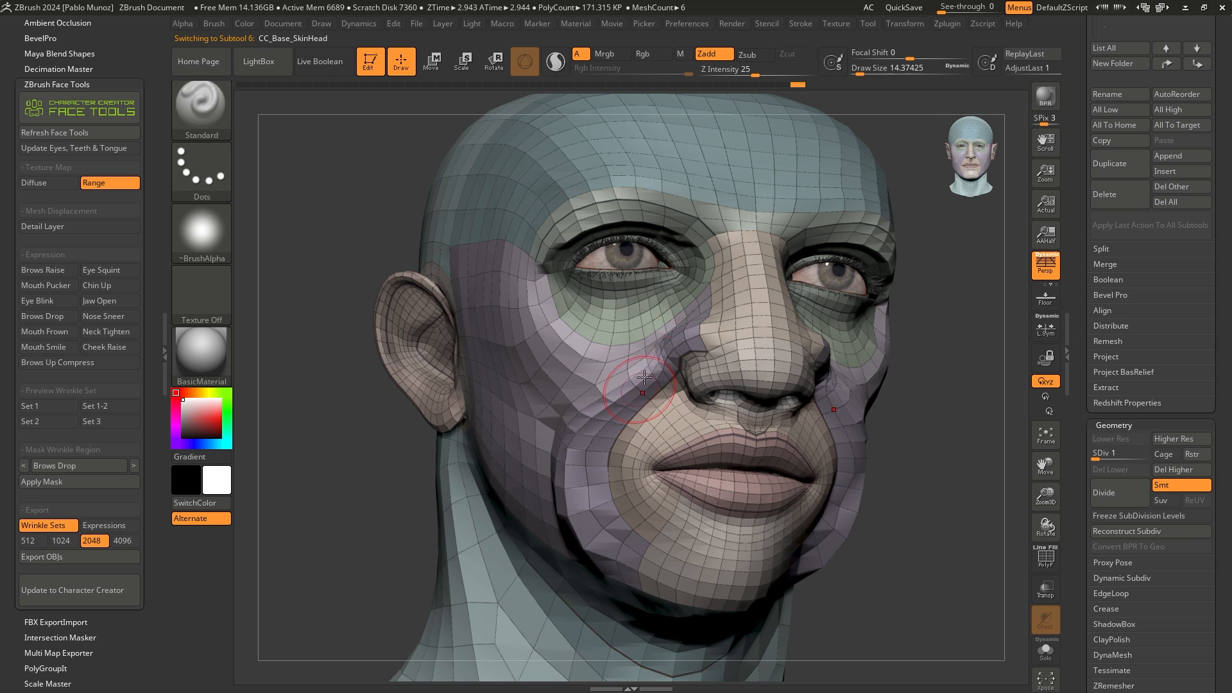
mouse_move(680, 366)
right_mouse_down()
mouse_move(719, 357)
mouse_move(645, 355)
right_mouse_up()
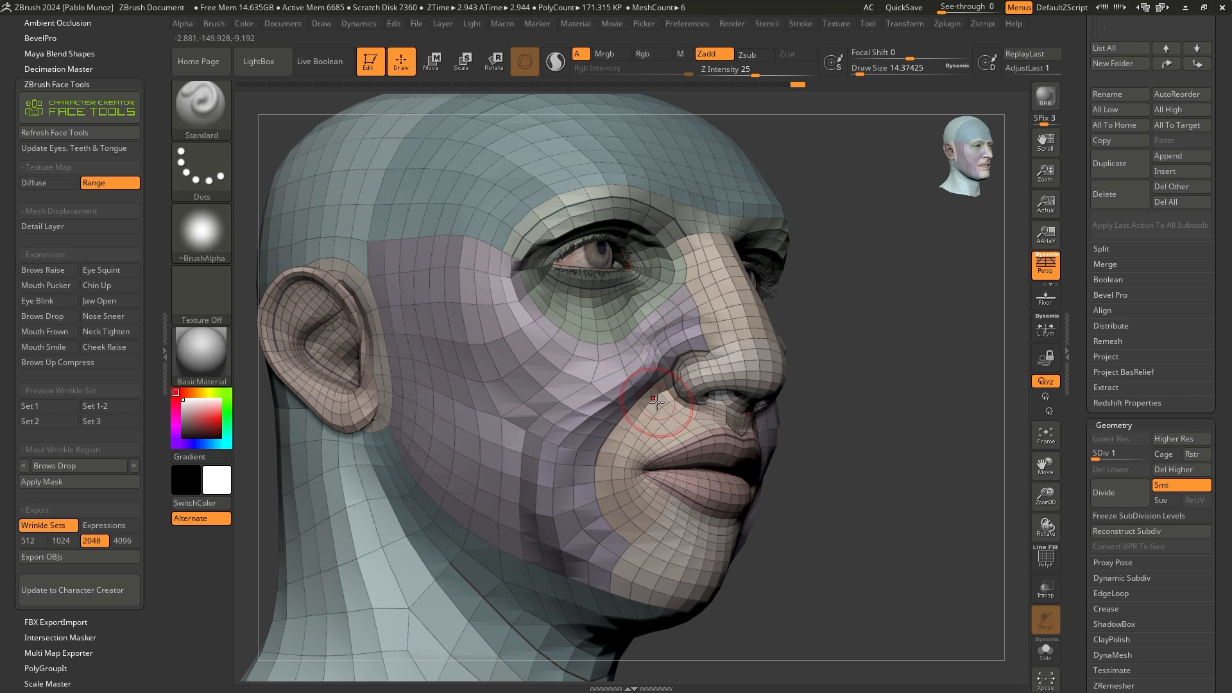
Step: Undo the deep smile-fold strokes and turn the Range texture map back on
key("shift+f")
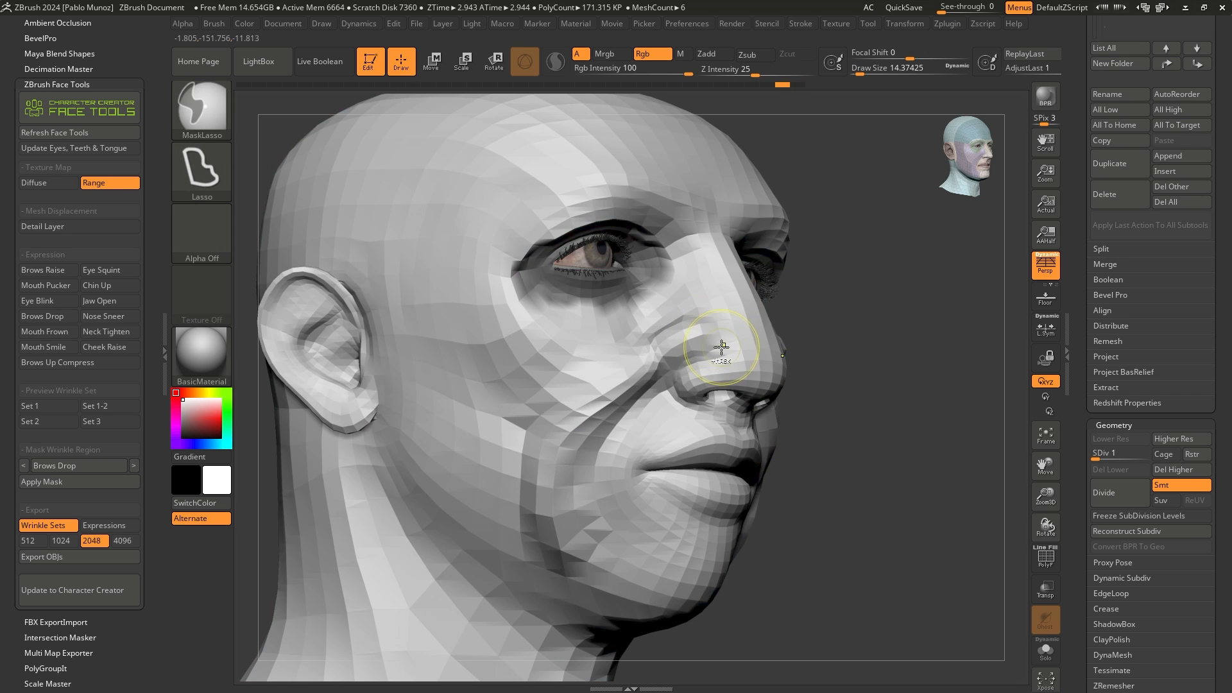
left_click(110, 183)
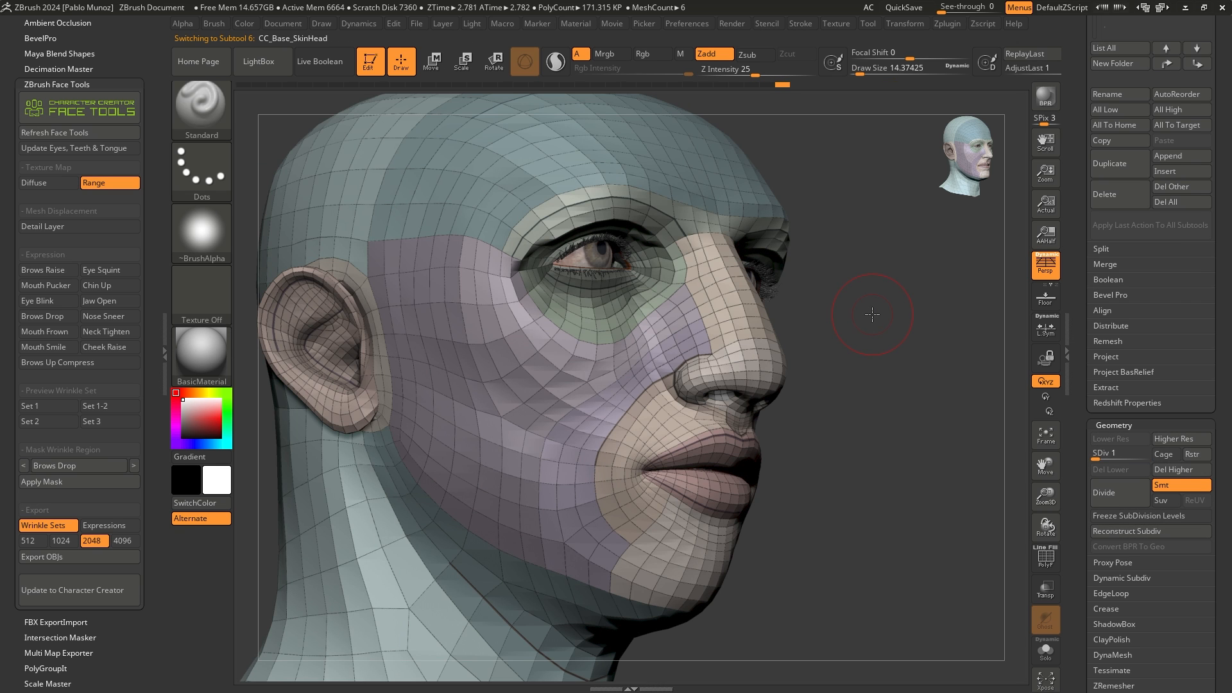
right_click_drag(666, 375, 668, 363)
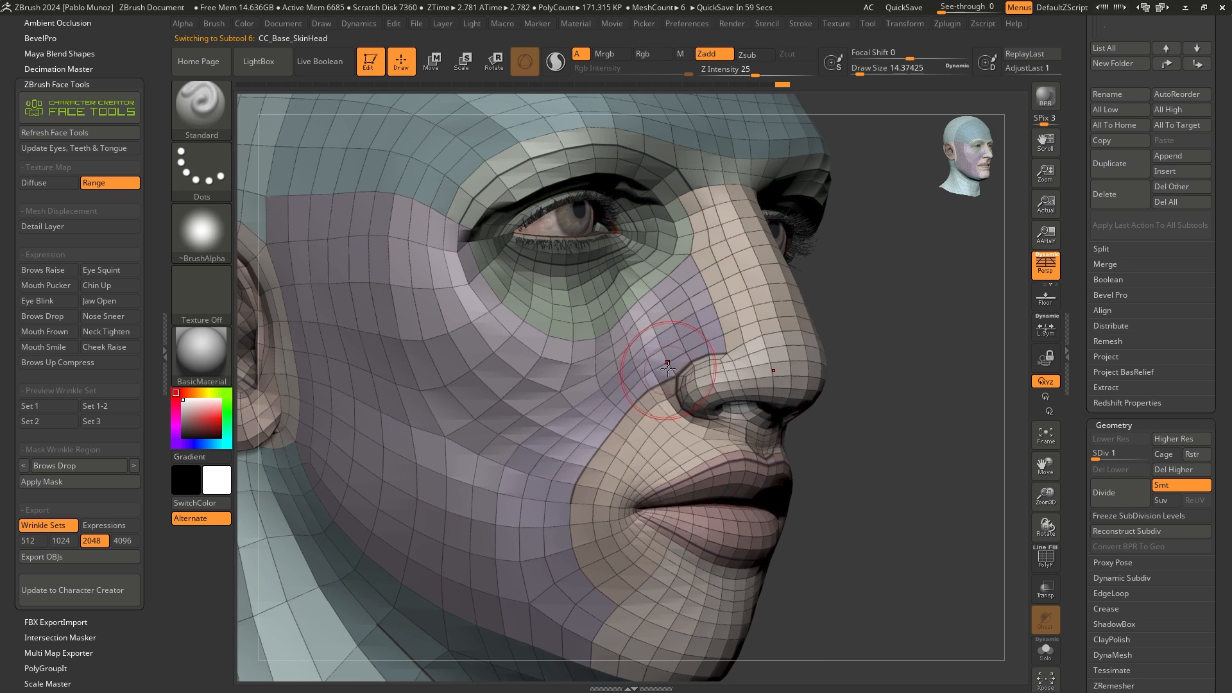
Step: Reduce the Standard brush's Draw Size to about 5.13 and sculpt the fold beside the nose wing
key("space")
left_click(668, 366)
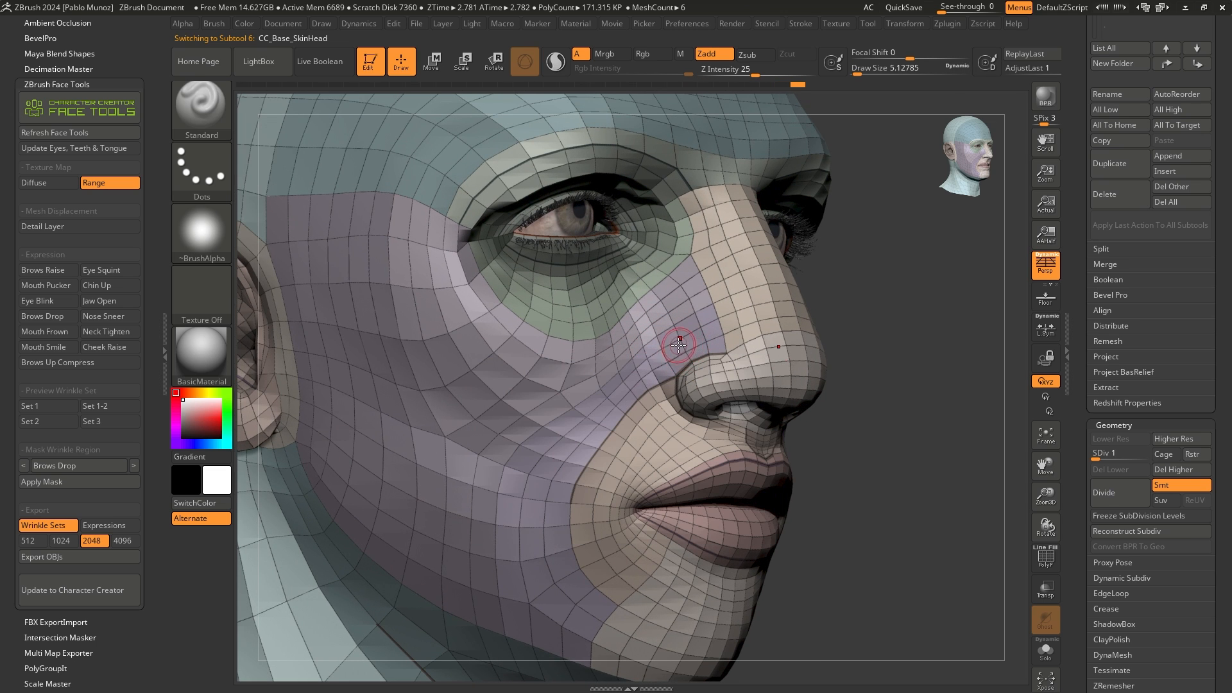
key("space")
mouse_move(679, 344)
left_mouse_down()
mouse_move(632, 391)
mouse_move(644, 375)
left_mouse_up()
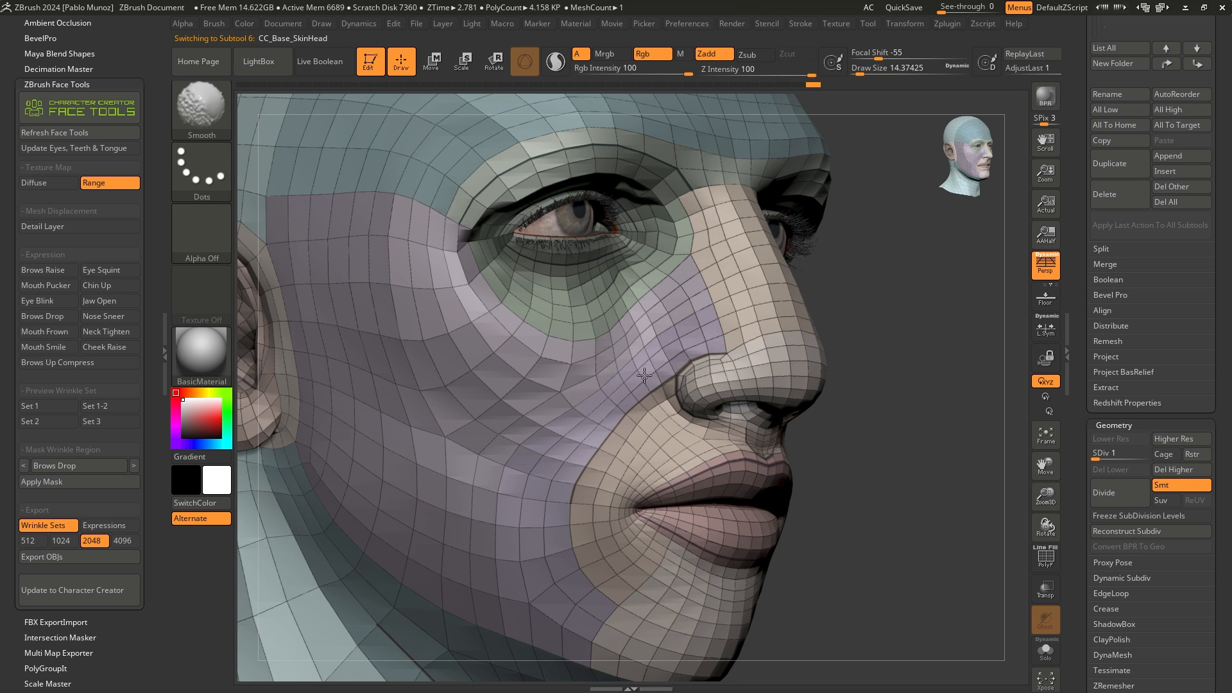
Step: Set the Smooth brush's Z Intensity to 19 and soften the fold beside the nose
key("space")
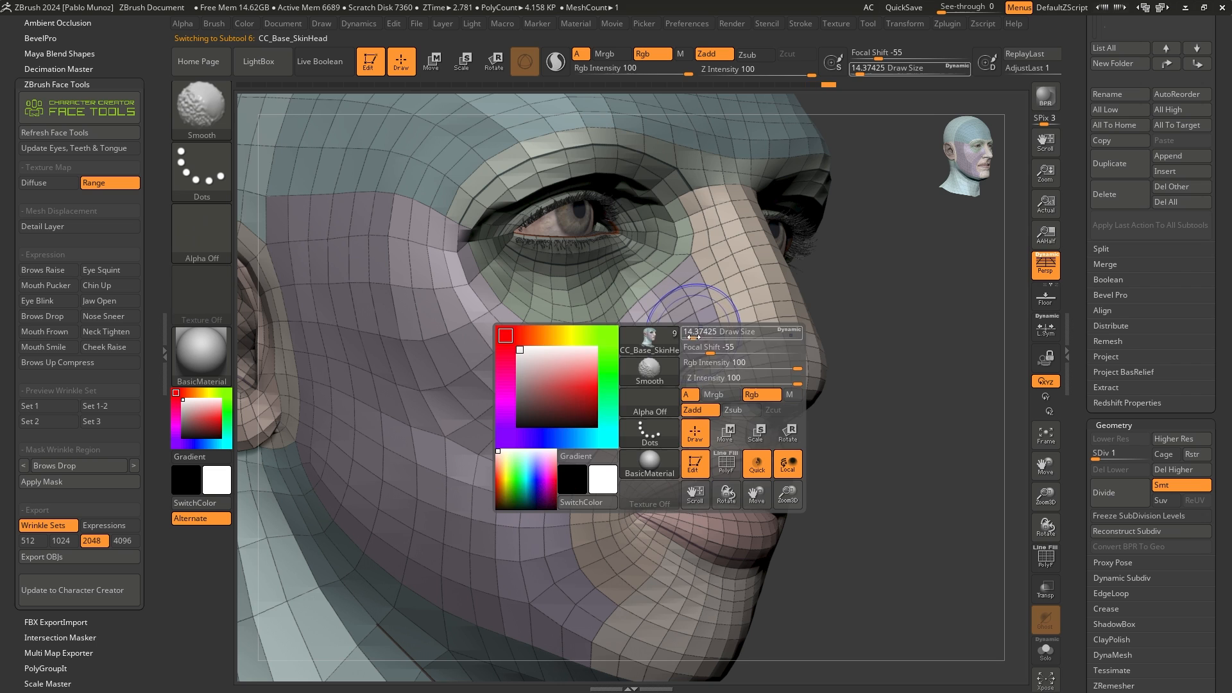
left_click_drag(794, 379, 735, 379)
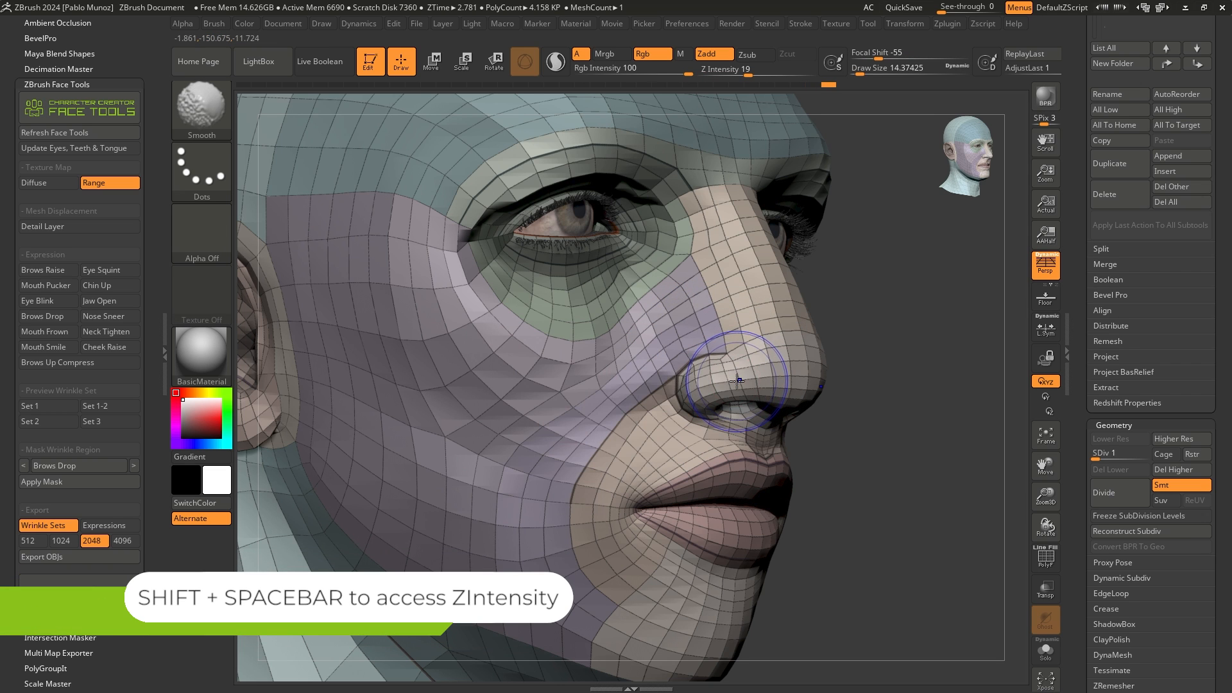
key("shift+space")
left_click_drag(782, 424, 777, 425)
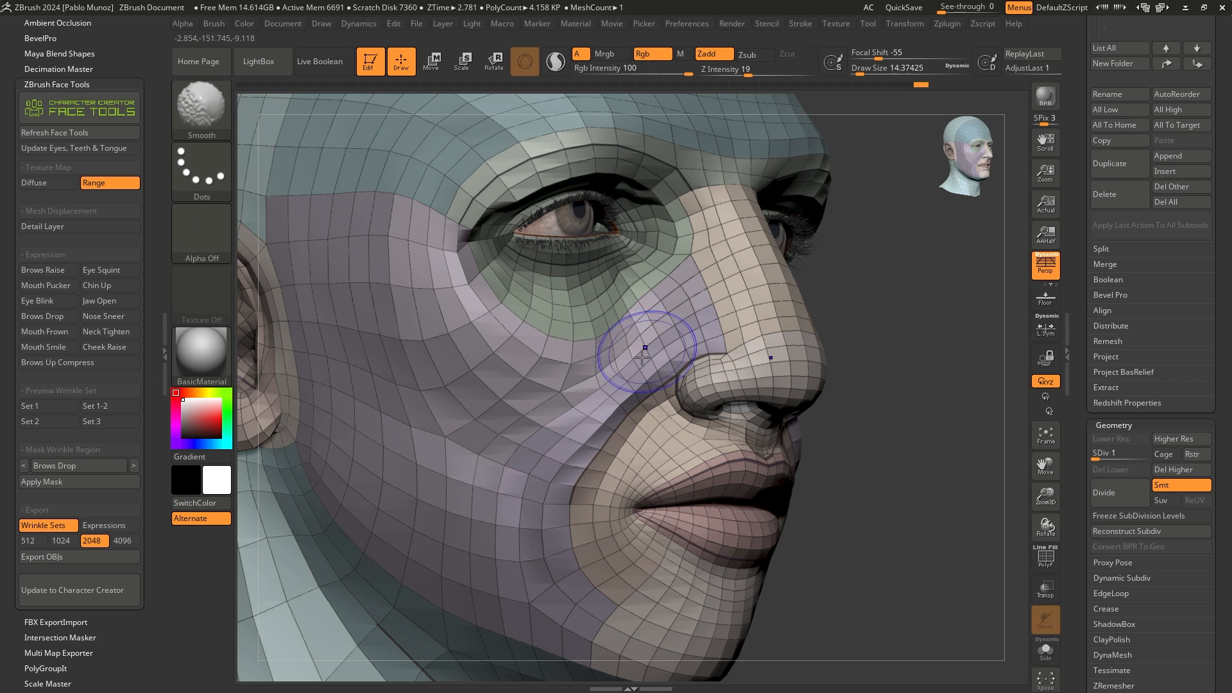
Step: Set the Standard brush's Draw Size to about 11.57 and touch up the crease next to the nostril
key("space")
left_click_drag(879, 367, 852, 354)
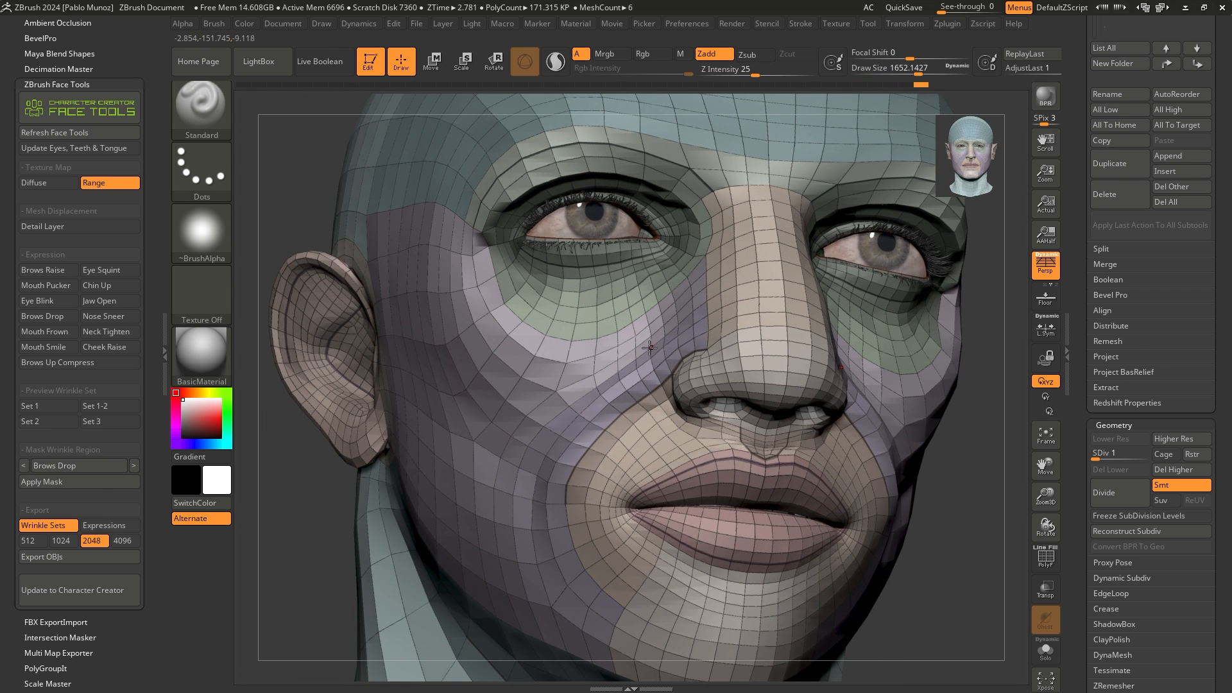
key("space")
mouse_move(649, 350)
left_mouse_down()
mouse_move(670, 352)
mouse_move(644, 345)
left_mouse_up()
key("space")
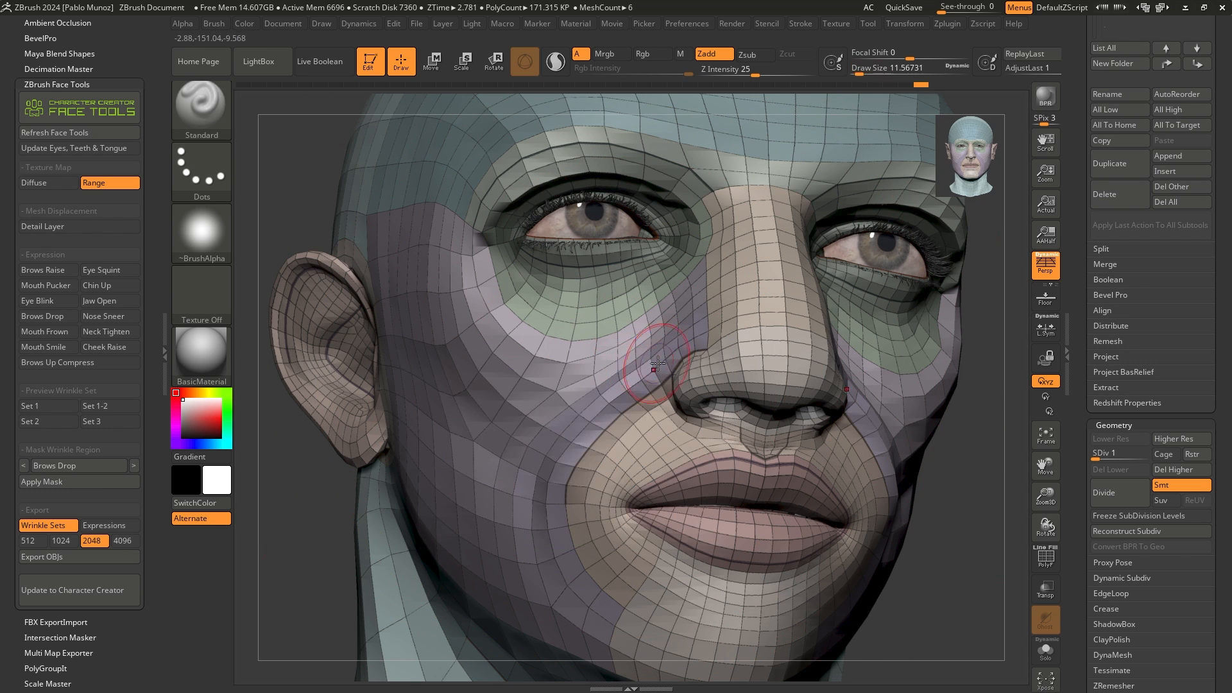
key("shift")
Step: Check the folds from side and front views and raise the head to subdivision level 4
right_click_drag(580, 421, 804, 409)
right_click_drag(883, 414, 816, 421)
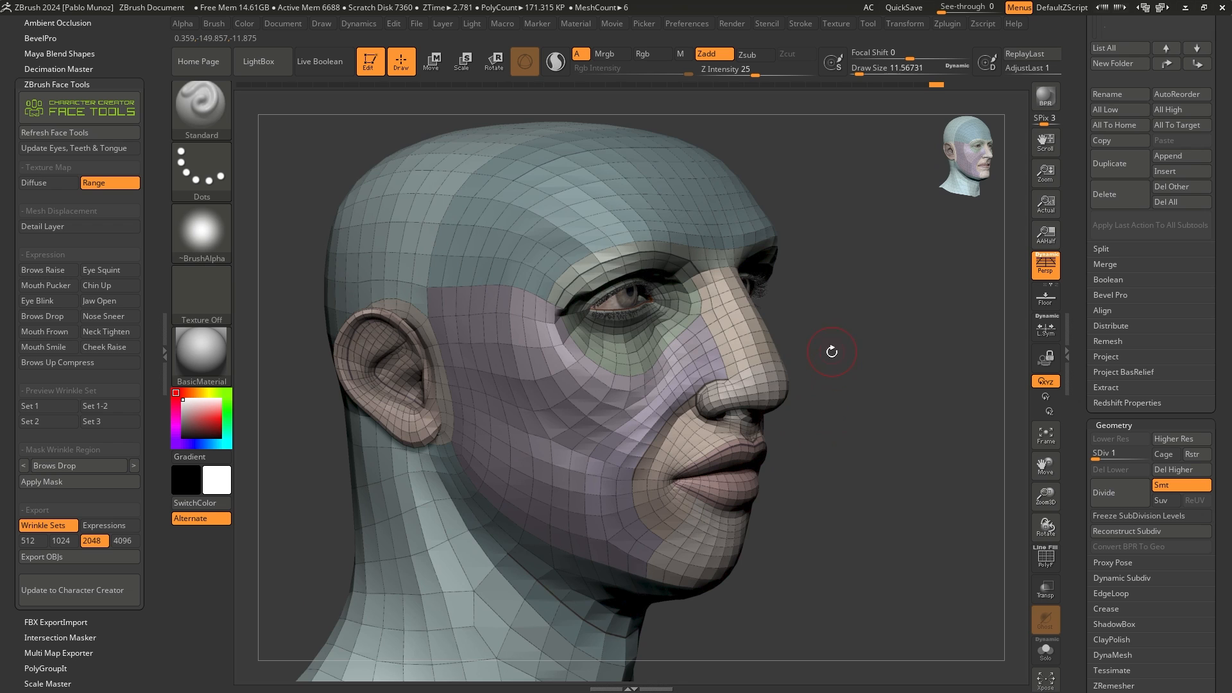
right_click_drag(830, 349, 754, 334)
right_click_drag(703, 269, 644, 212)
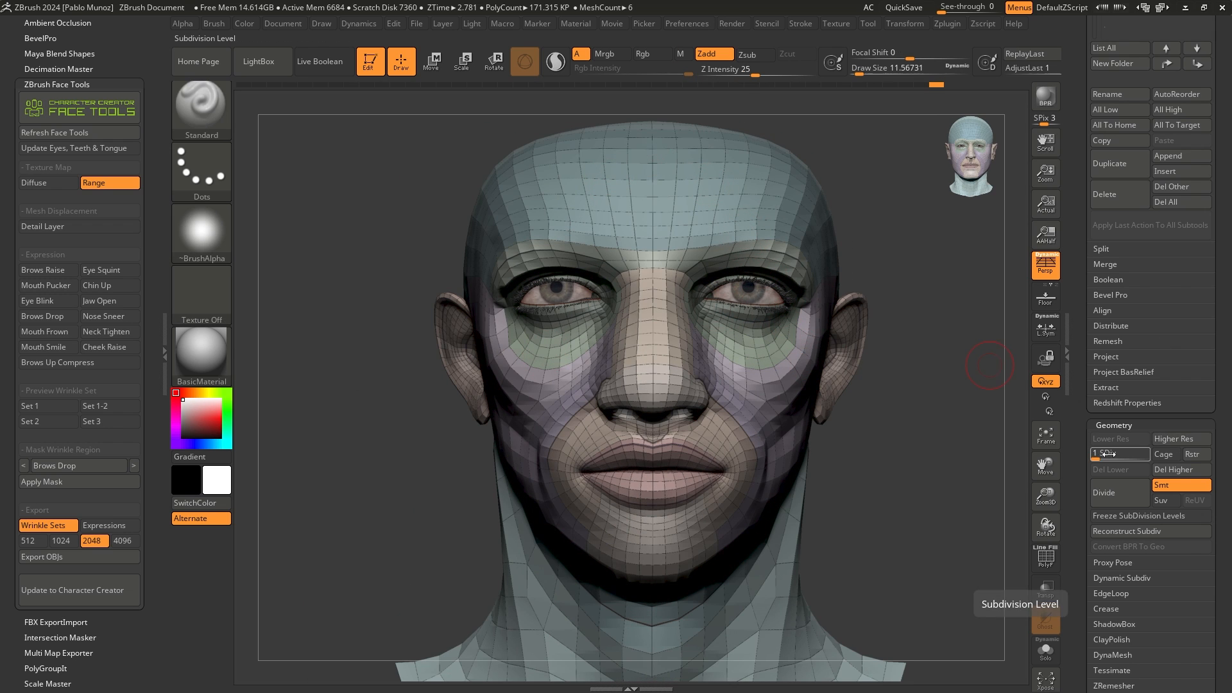
left_click_drag(1104, 458, 1124, 455)
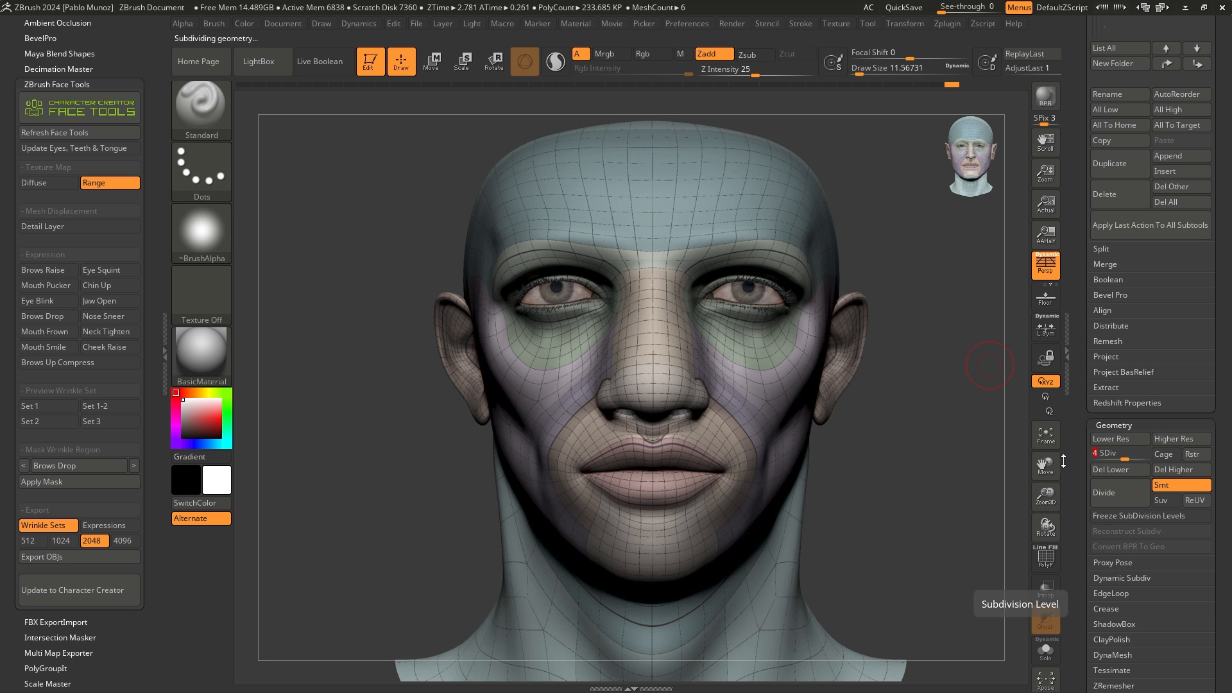
right_click_drag(804, 369, 839, 373)
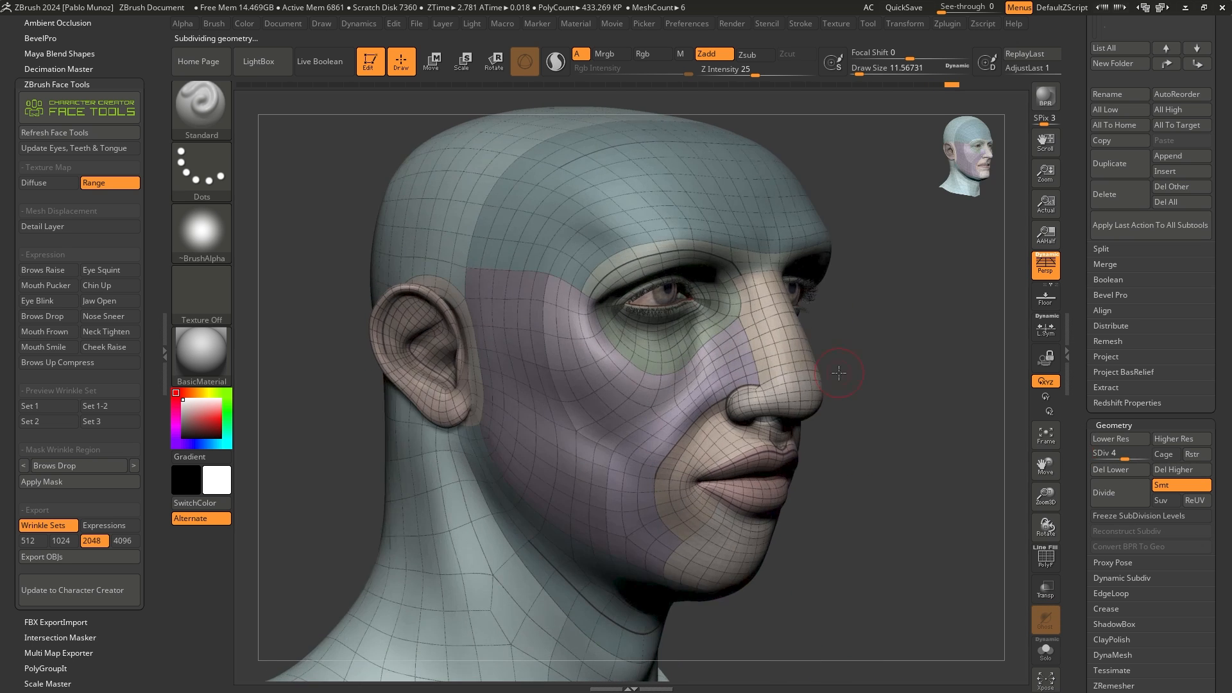
right_click_drag(764, 380, 737, 409, "ctrl")
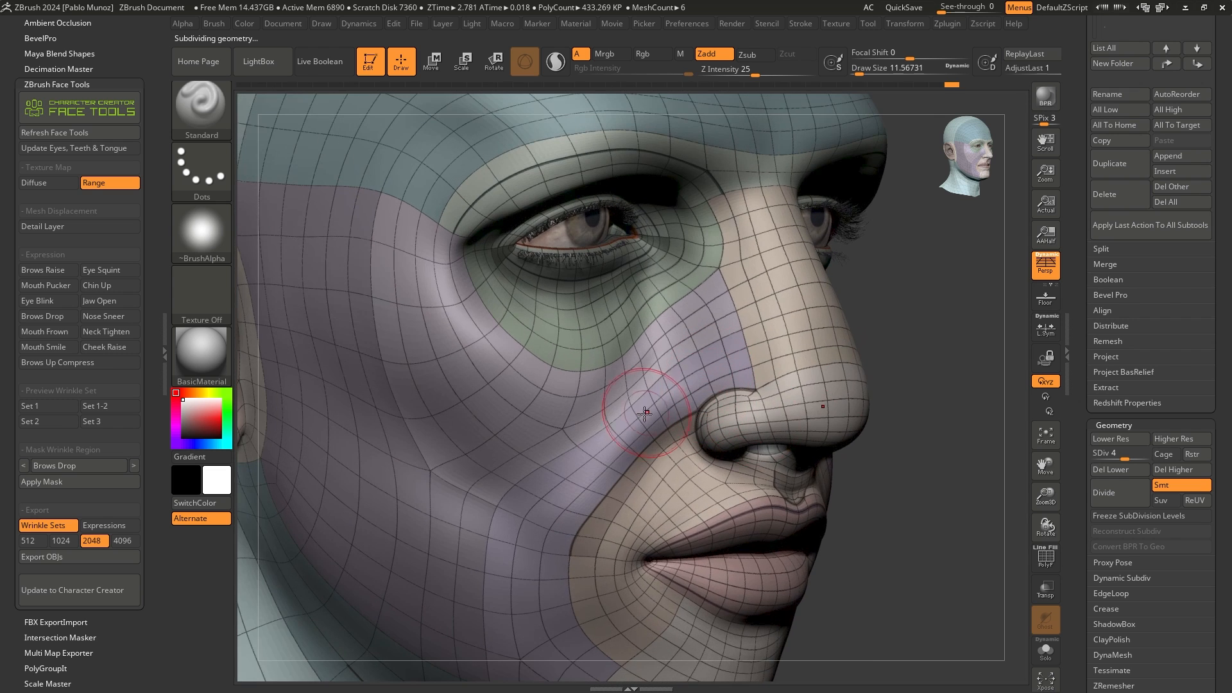
key("b")
key("c")
key("l")
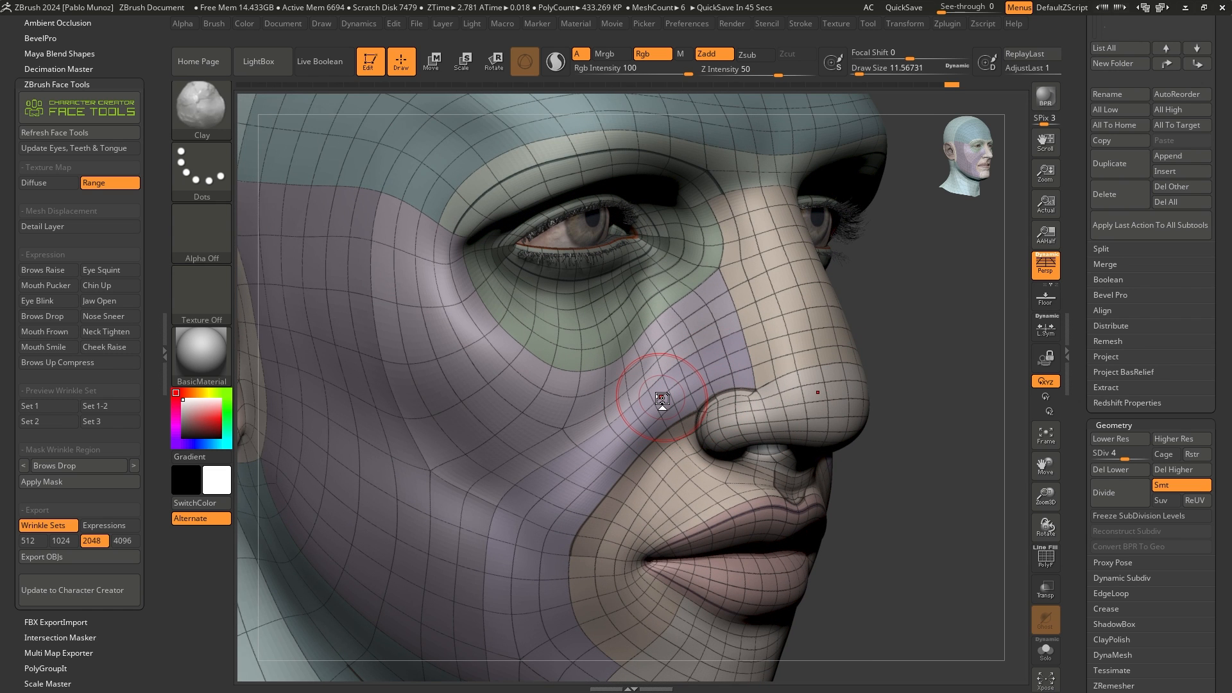
Step: Select the ClayBuildup brush, build up the cheek along the smile fold beside the nose, and smooth the strokes
key("b")
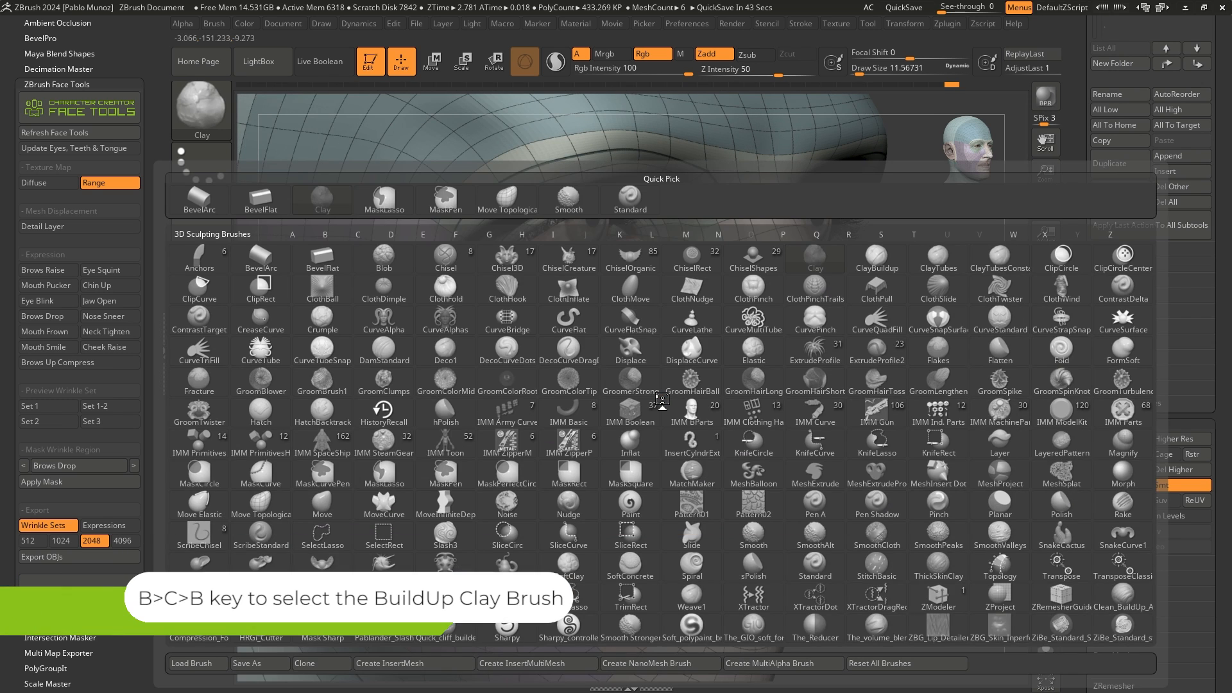
key("c")
key("b")
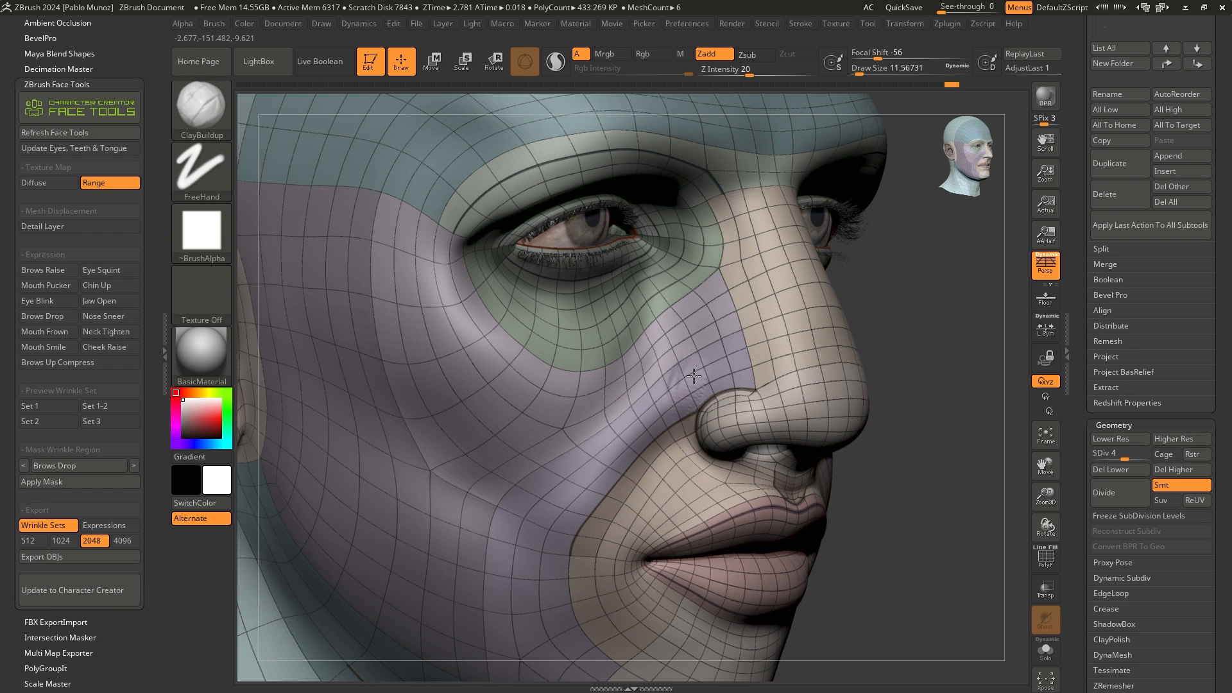
left_click_drag(674, 404, 634, 438)
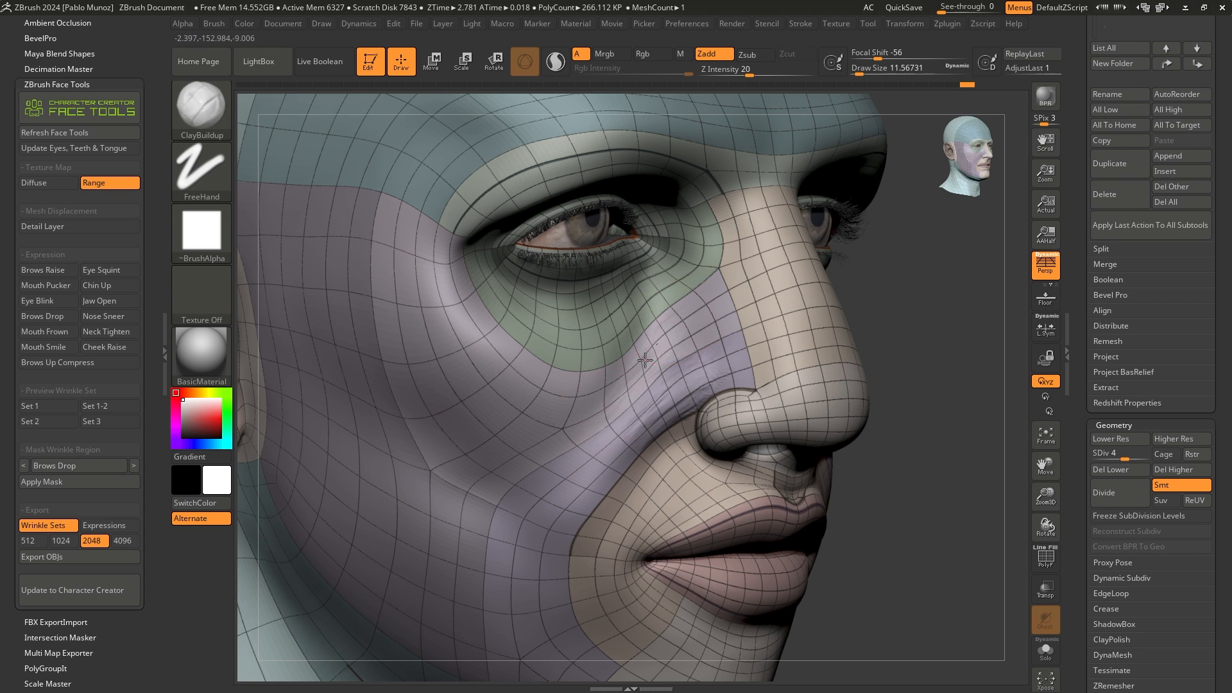
left_click_drag(656, 379, 565, 469)
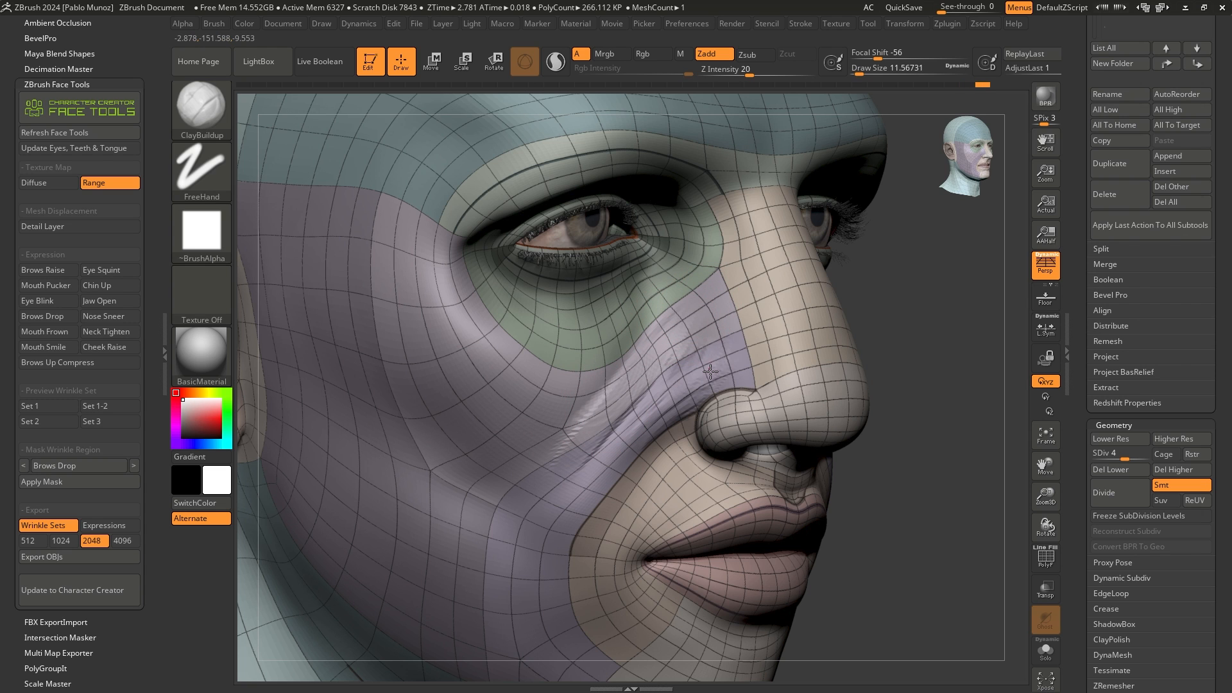
mouse_move(695, 365)
left_mouse_down()
mouse_move(669, 360)
mouse_move(729, 362)
left_mouse_up()
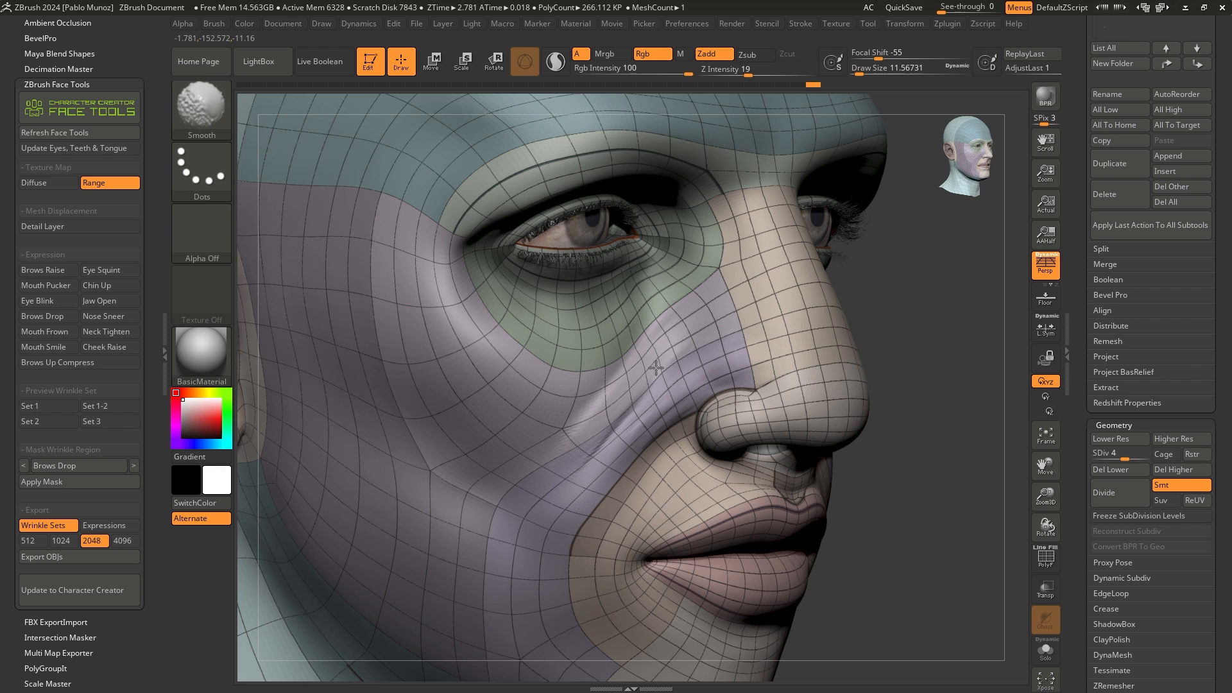
left_click_drag(656, 367, 638, 431, "shift")
Step: Add a ClayBuildup stroke along the smile fold from the nose wing toward the mouth corner and smooth it
mouse_move(674, 372)
right_mouse_down()
mouse_move(688, 349)
mouse_move(669, 333)
right_mouse_up()
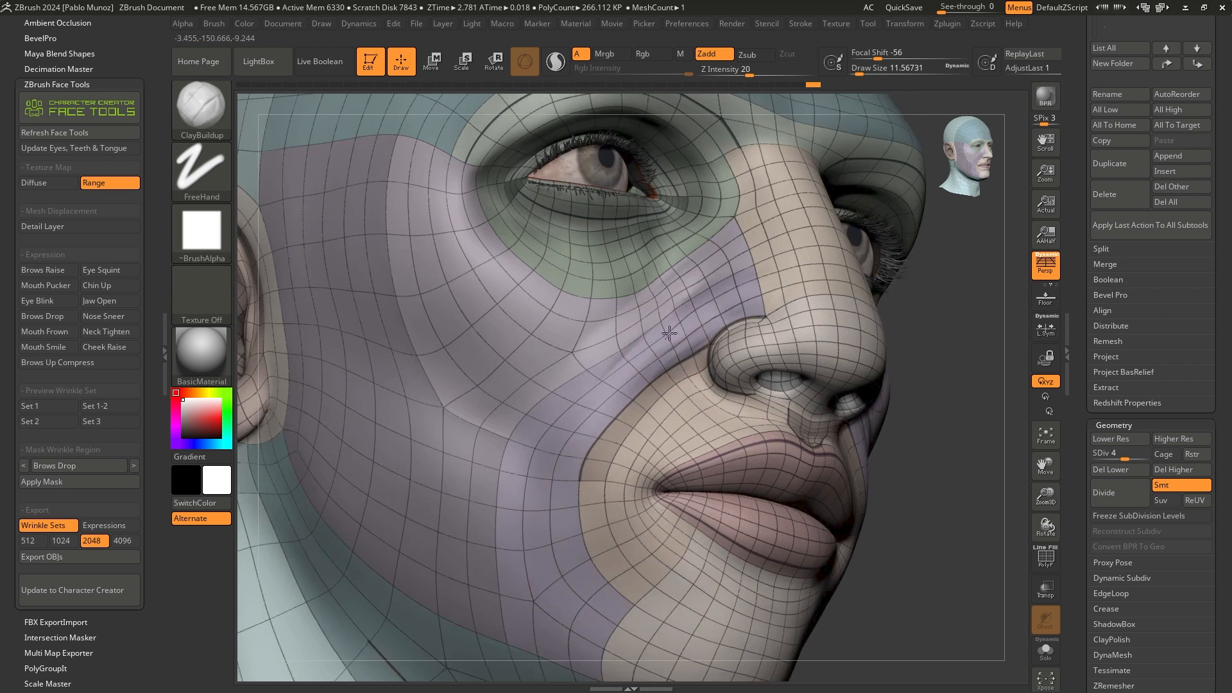
left_click_drag(670, 334, 599, 422)
key("shift")
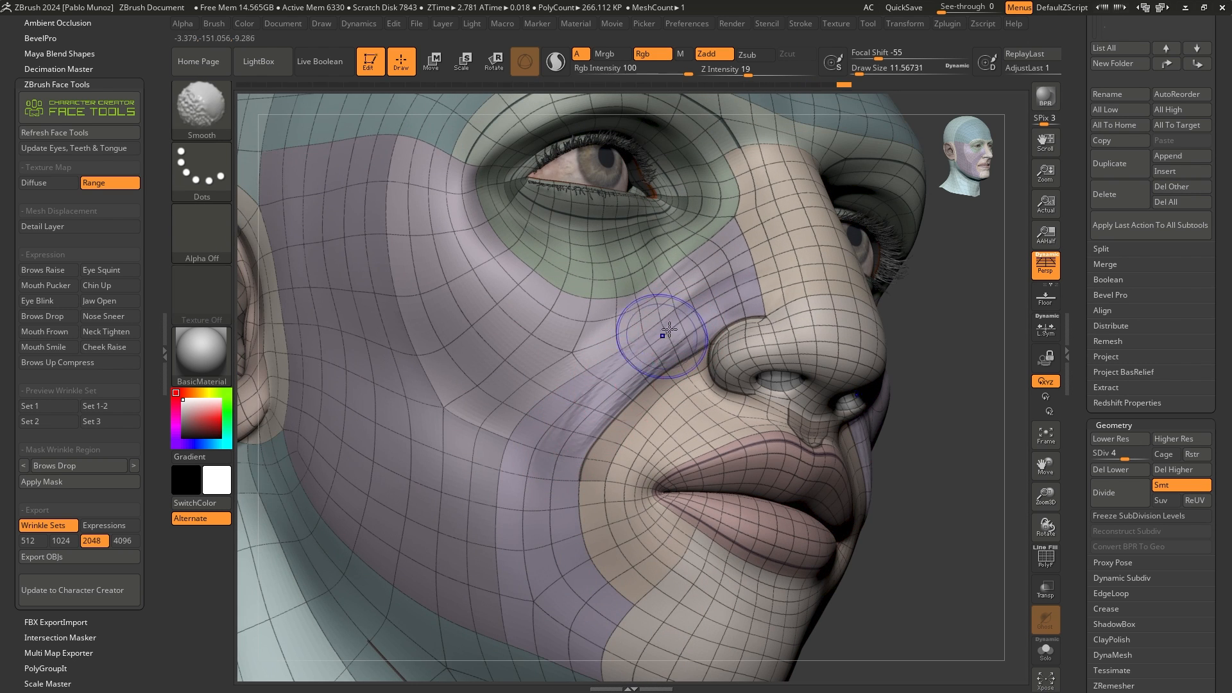
left_click_drag(676, 332, 625, 393, "shift")
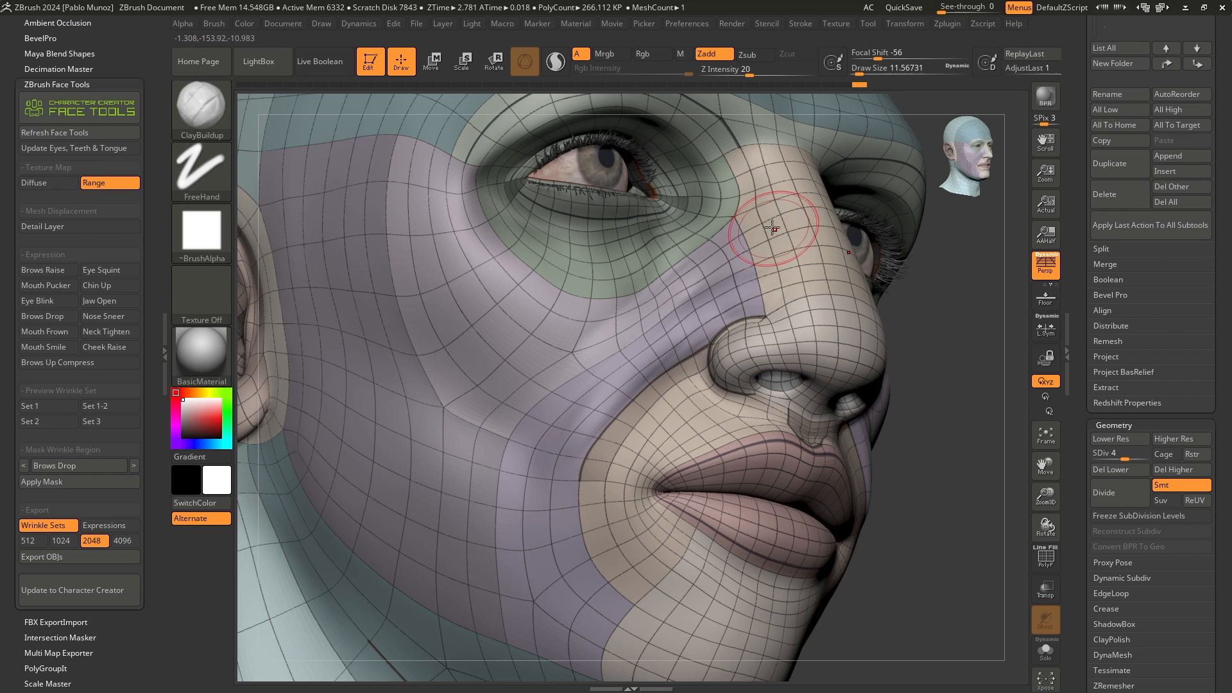
Step: Dock the Render palette beside the canvas and set its Fade Opacity to 71
left_click(733, 24)
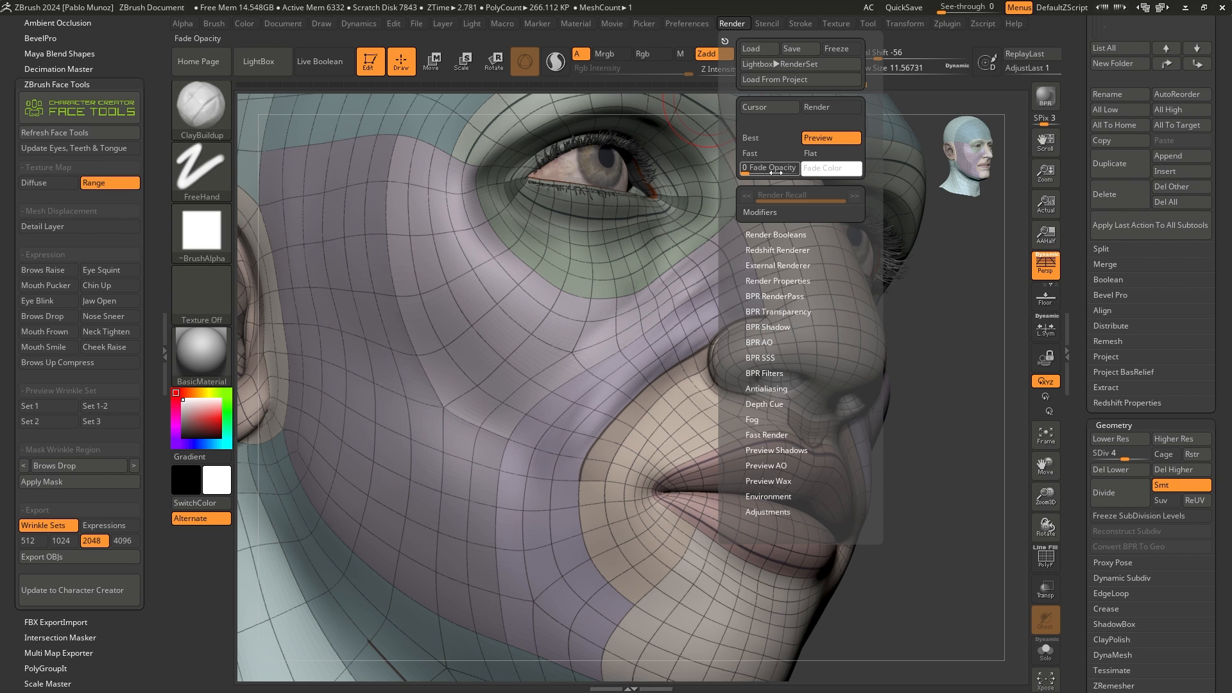
left_click_drag(725, 41, 79, 51)
mouse_move(36, 163)
left_mouse_down()
mouse_move(75, 167)
mouse_move(32, 171)
mouse_move(62, 177)
left_mouse_up()
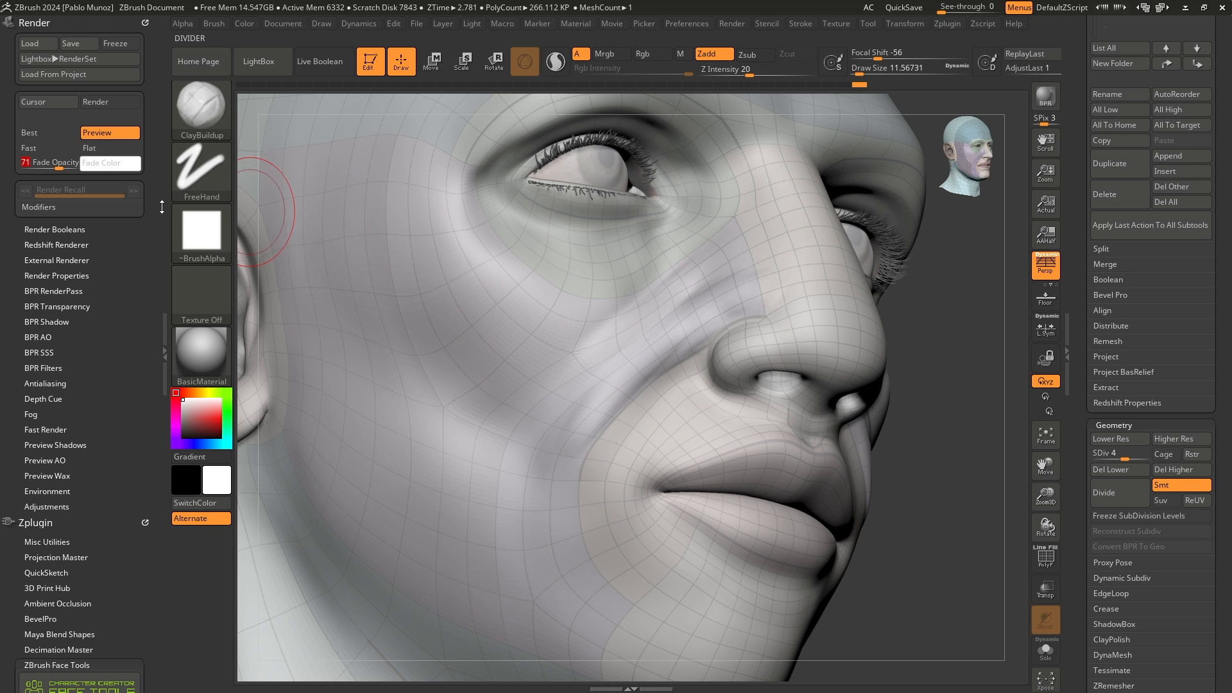
Step: Extend the clay buildup down the smile fold past the mouth corner and smooth it up to the side of the nose
mouse_move(686, 345)
left_mouse_down()
mouse_move(692, 322)
mouse_move(743, 284)
mouse_move(598, 413)
mouse_move(667, 329)
left_mouse_up()
mouse_move(606, 378)
left_mouse_down()
mouse_move(541, 498)
mouse_move(544, 523)
left_mouse_up()
left_click_drag(618, 354, 549, 475, "shift")
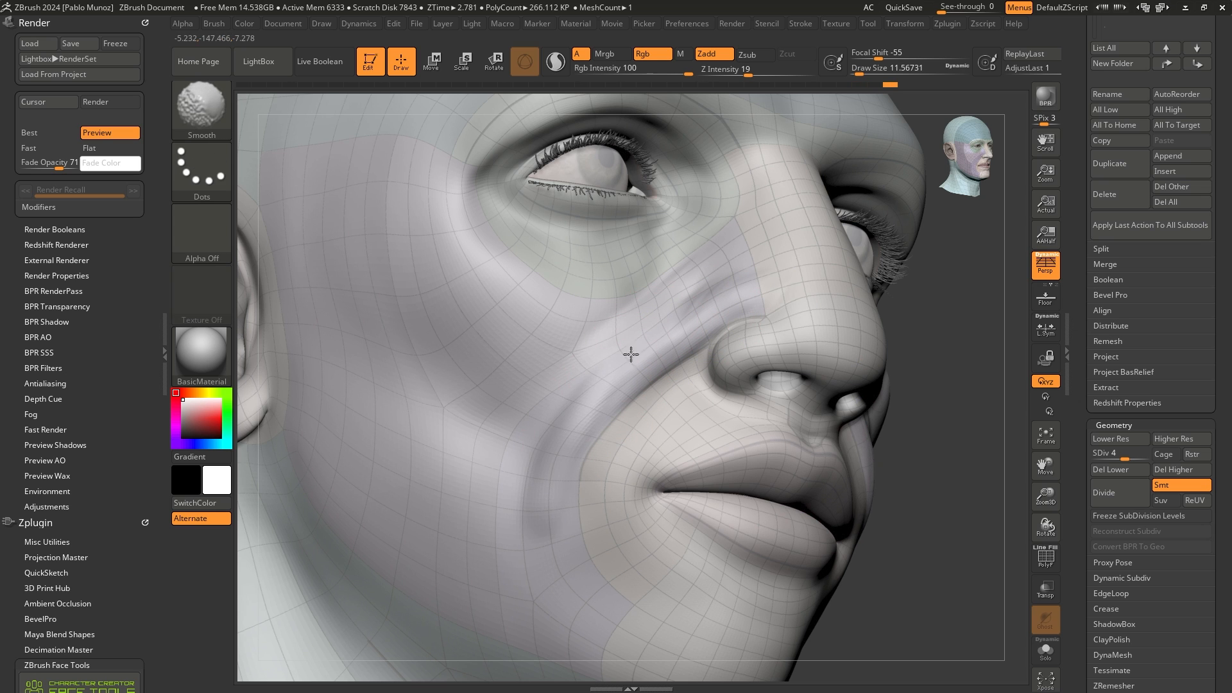
left_click_drag(756, 253, 717, 295, "shift")
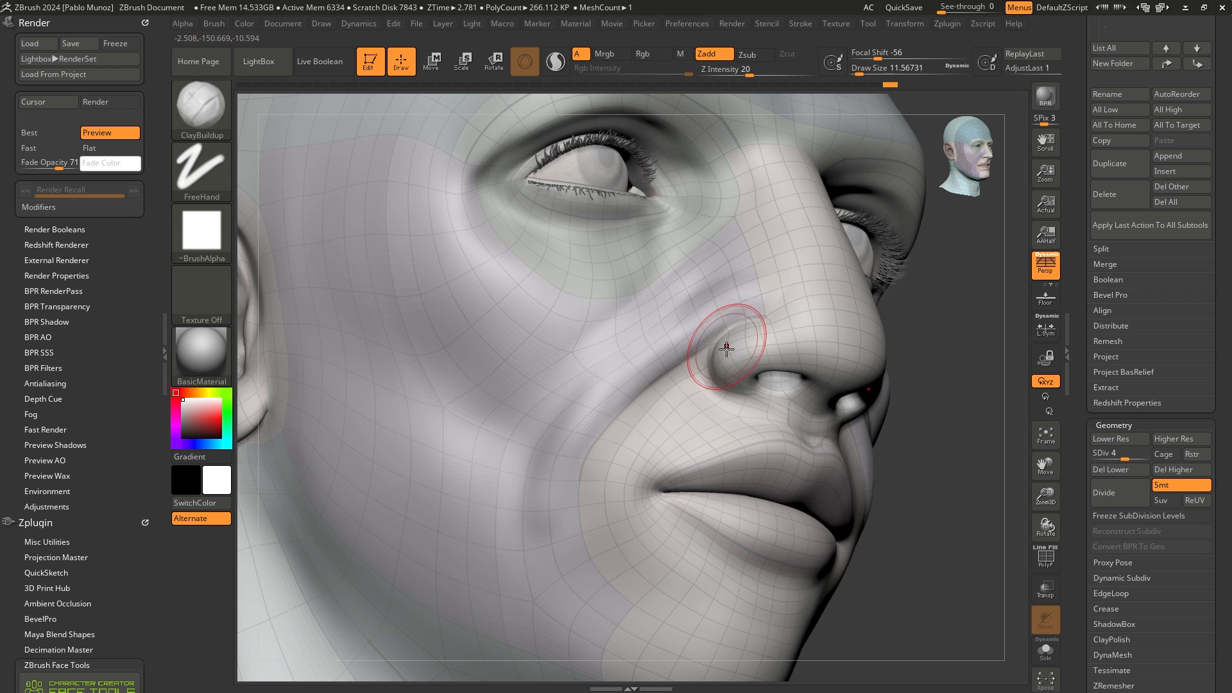
Step: Check the whole head from the side and smooth the transition between the smile fold and the nose wing
right_click_drag(732, 395, 712, 334, "ctrl")
right_click_drag(712, 333, 733, 367)
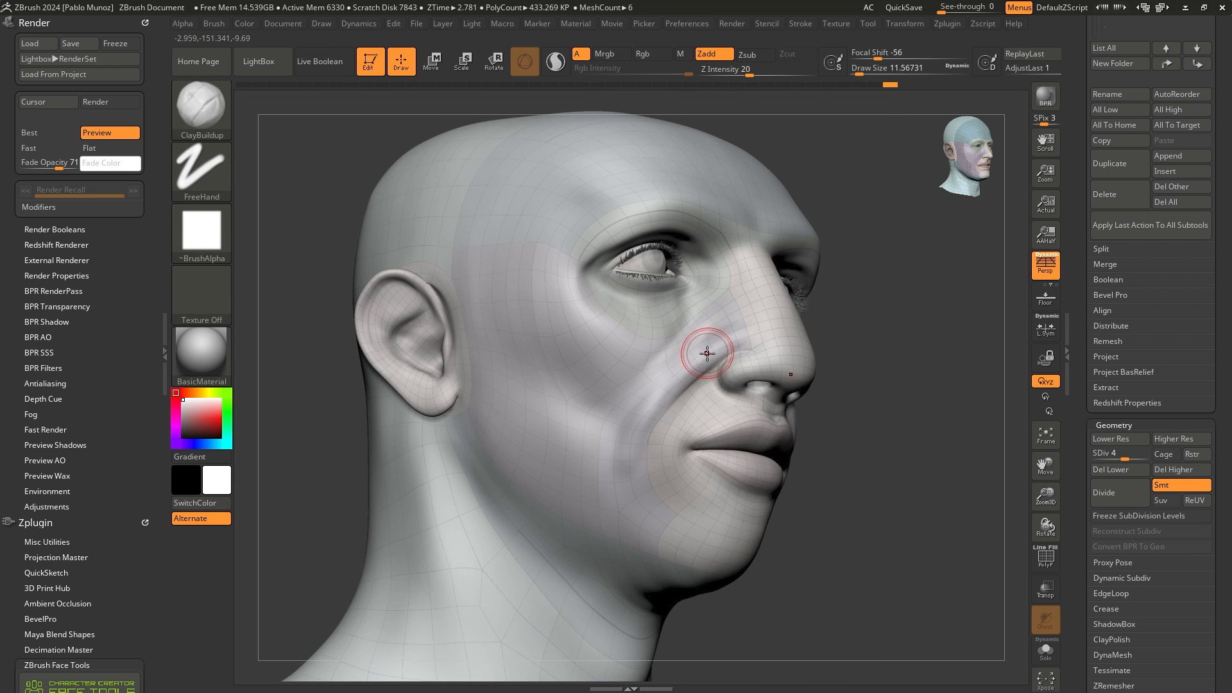
left_click_drag(705, 354, 735, 350, "shift")
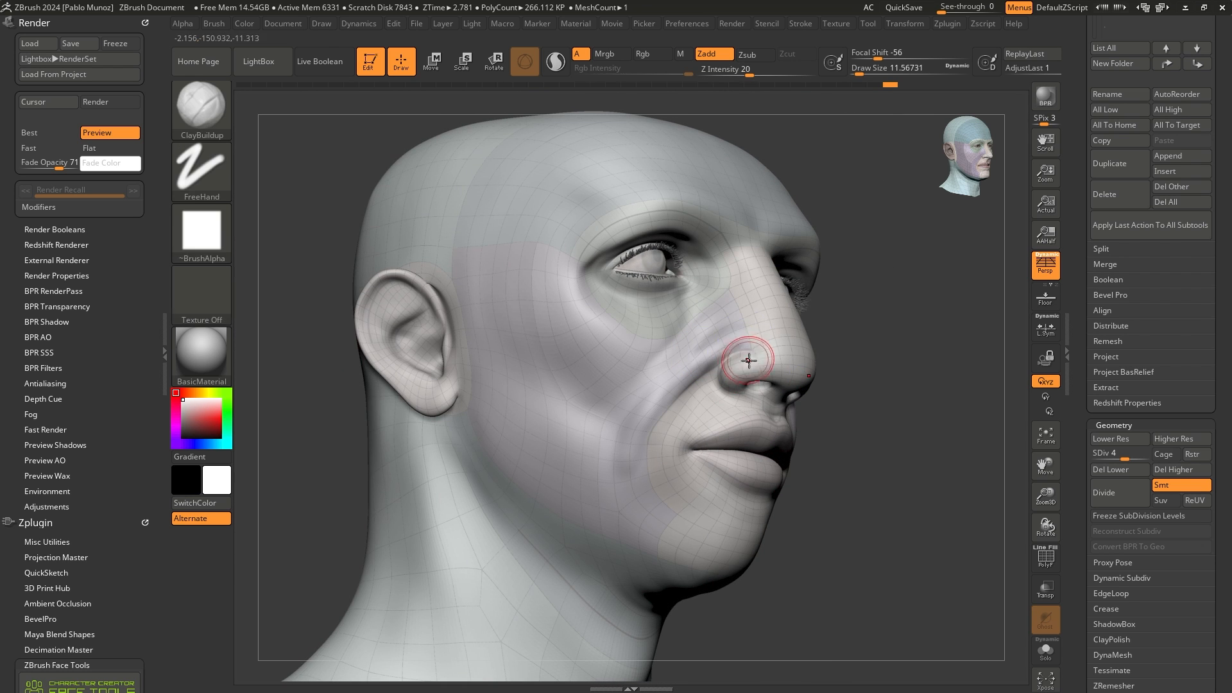
right_click_drag(721, 393, 737, 420, "ctrl")
mouse_move(737, 420)
right_mouse_down()
mouse_move(709, 381)
mouse_move(638, 358)
right_mouse_up()
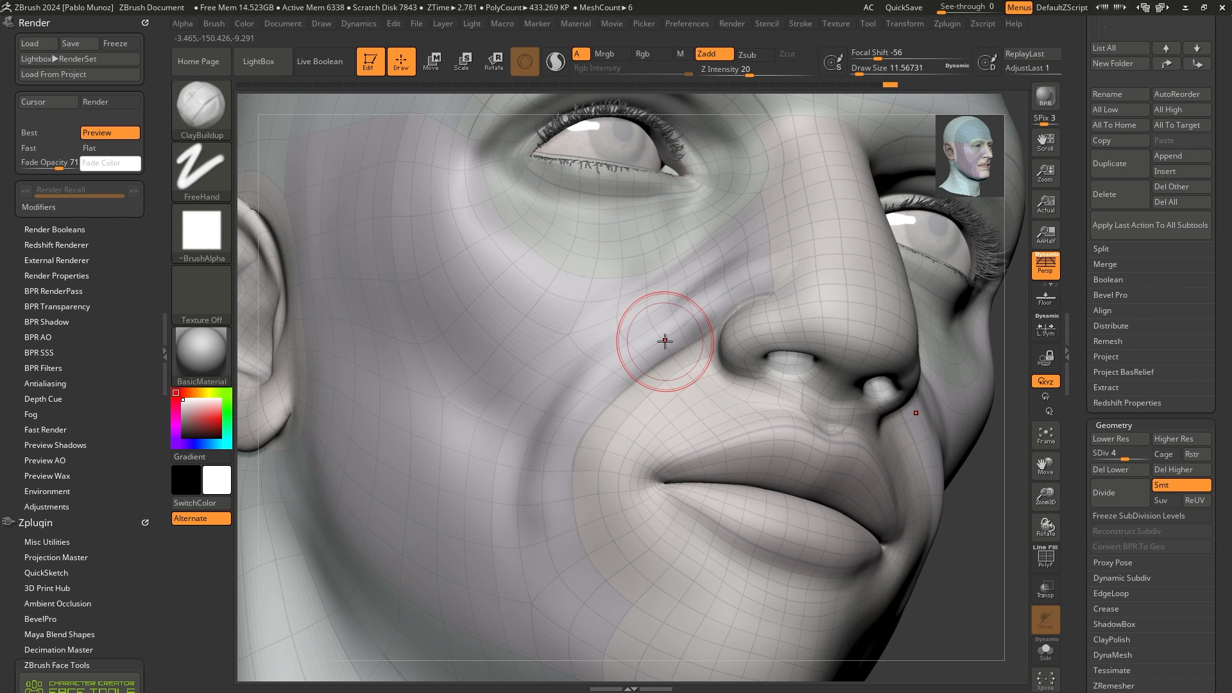
key("b")
key("s")
key("d")
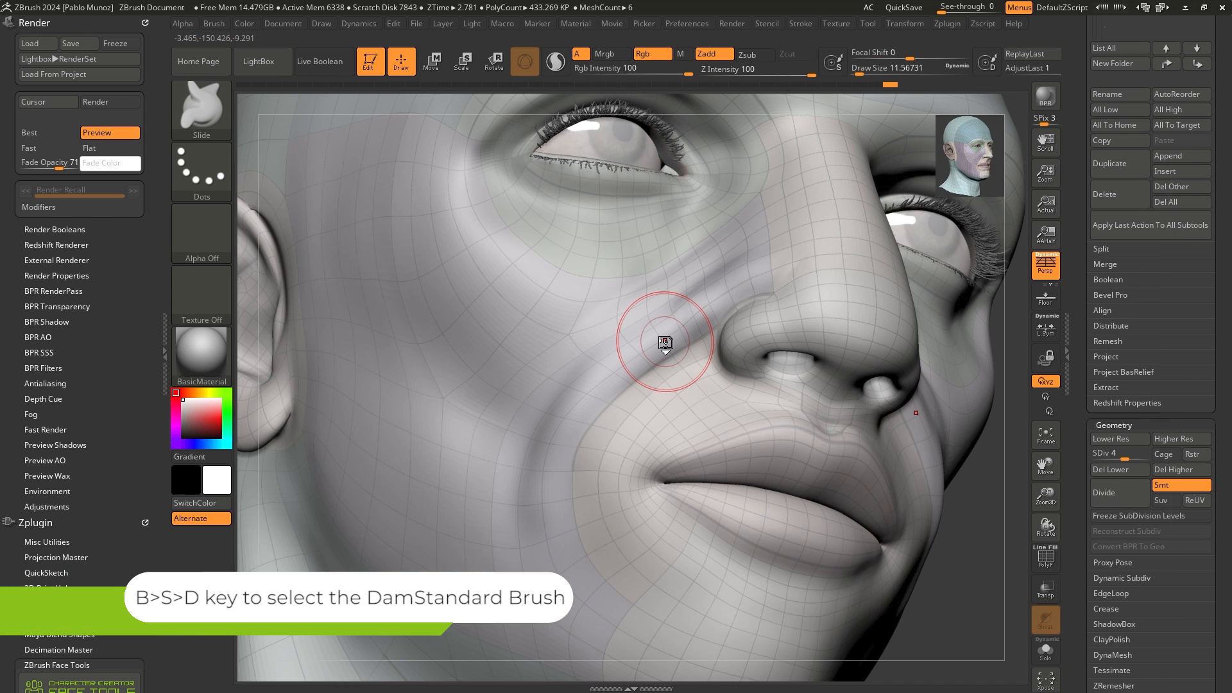
Step: Select the DamStandard brush, set its Draw Size to about 3.64, and frame the crease beside the nose wing
key("b")
key("s")
key("d")
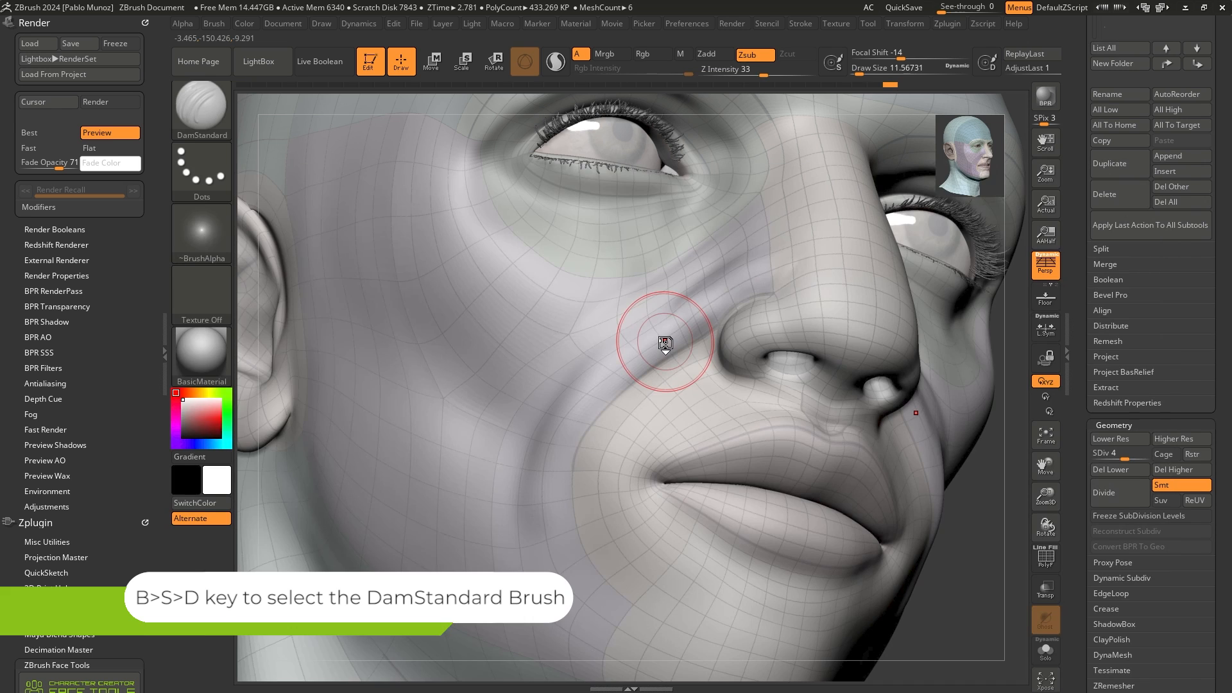
key("space")
left_click_drag(713, 319, 707, 320)
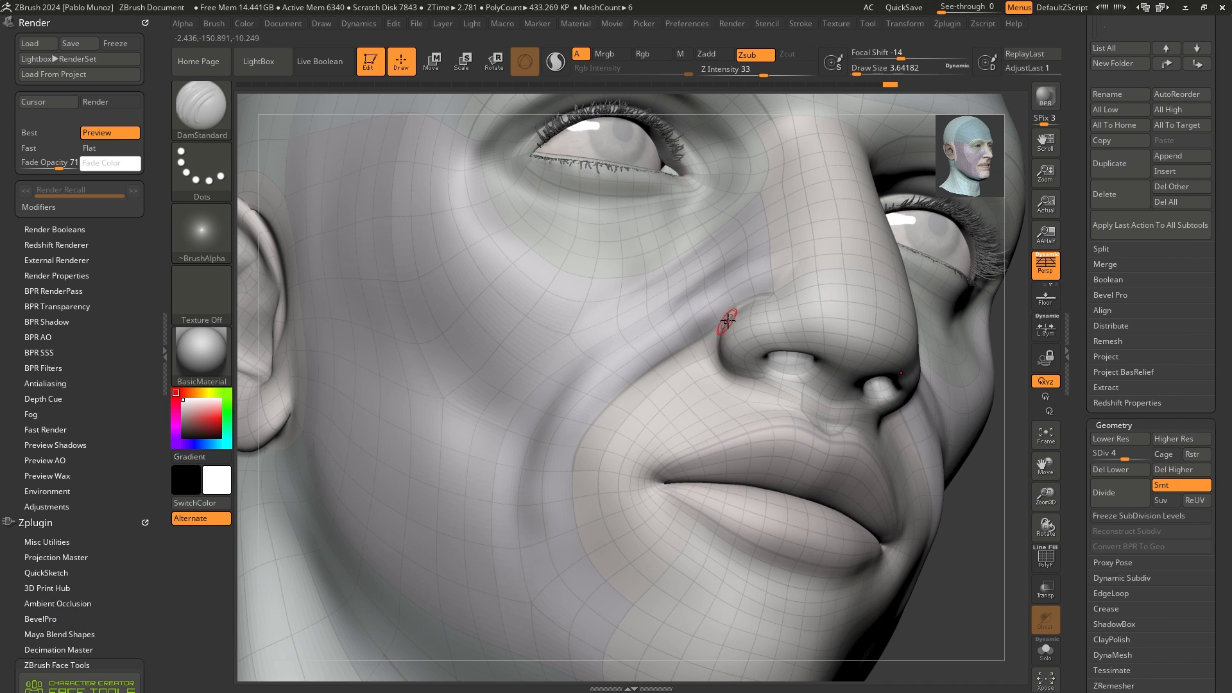
right_click_drag(714, 313, 705, 329, "ctrl")
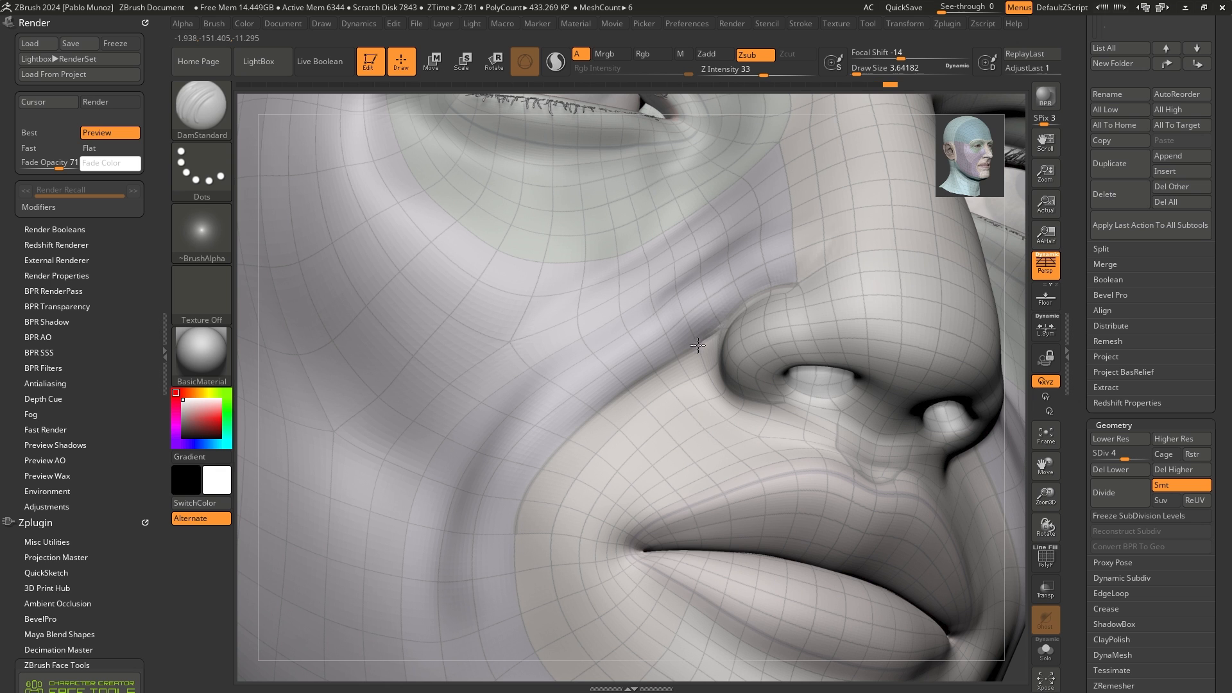
Step: Set the Draw Size to about 11.57 and carve the smile fold crease from beside the nose wing down towards the mouth corner
left_click_drag(562, 445, 548, 459)
mouse_move(547, 459)
right_mouse_down()
mouse_move(500, 462)
mouse_move(551, 463)
right_mouse_up()
key("space")
left_click_drag(584, 414, 589, 414)
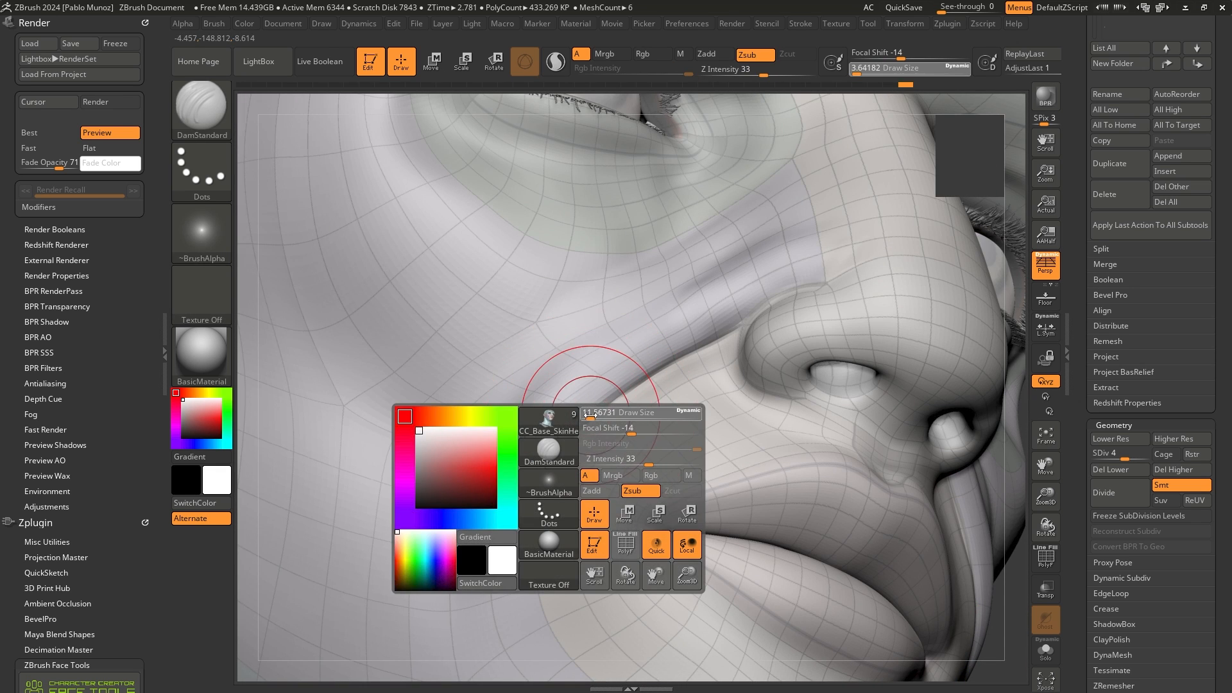
mouse_move(688, 352)
left_mouse_down()
mouse_move(600, 417)
mouse_move(542, 490)
left_mouse_up()
mouse_move(744, 317)
left_mouse_down()
mouse_move(553, 490)
mouse_move(533, 556)
left_mouse_up()
mouse_move(533, 559)
right_mouse_down("ctrl")
mouse_move(625, 358)
mouse_move(774, 419)
mouse_move(672, 453)
mouse_move(706, 456)
mouse_move(691, 448)
right_mouse_up("ctrl")
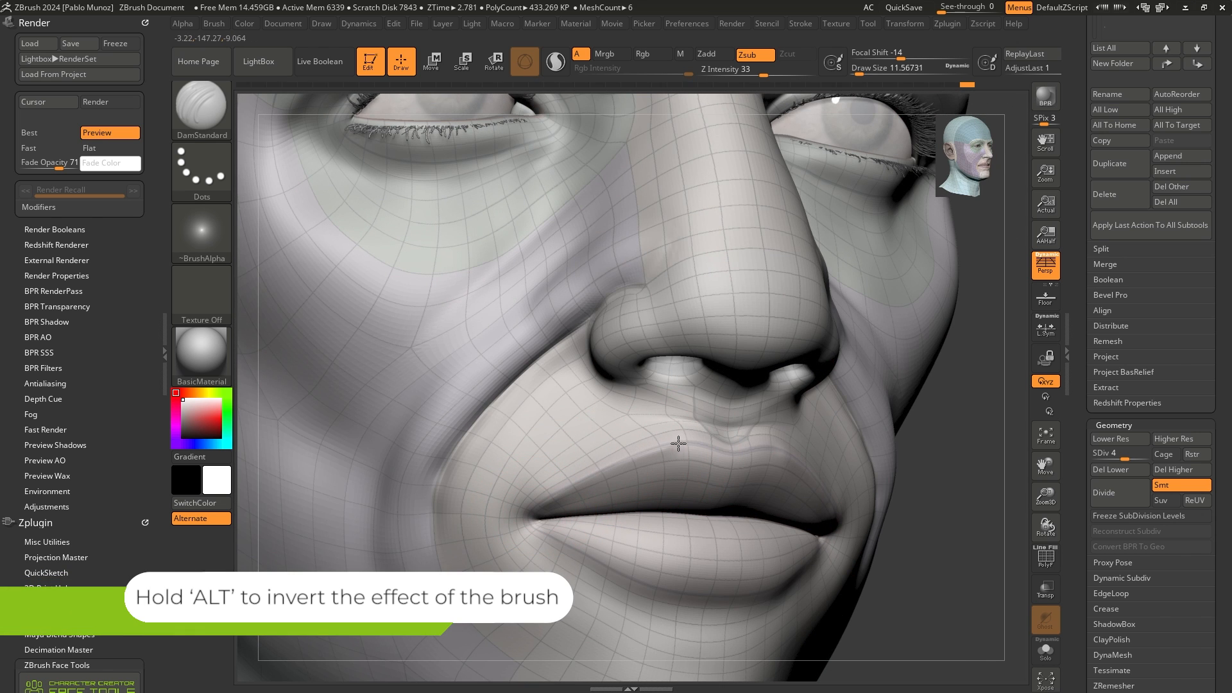
Step: Smooth the fold beside the nose wing and review the creases against the whole head from a three-quarter angle
mouse_move(797, 437)
right_mouse_down("alt")
mouse_move(735, 350)
mouse_move(641, 449)
right_mouse_up("alt")
left_click_drag(623, 510, 773, 494, "alt")
key("shift")
right_click_drag(756, 481, 807, 443)
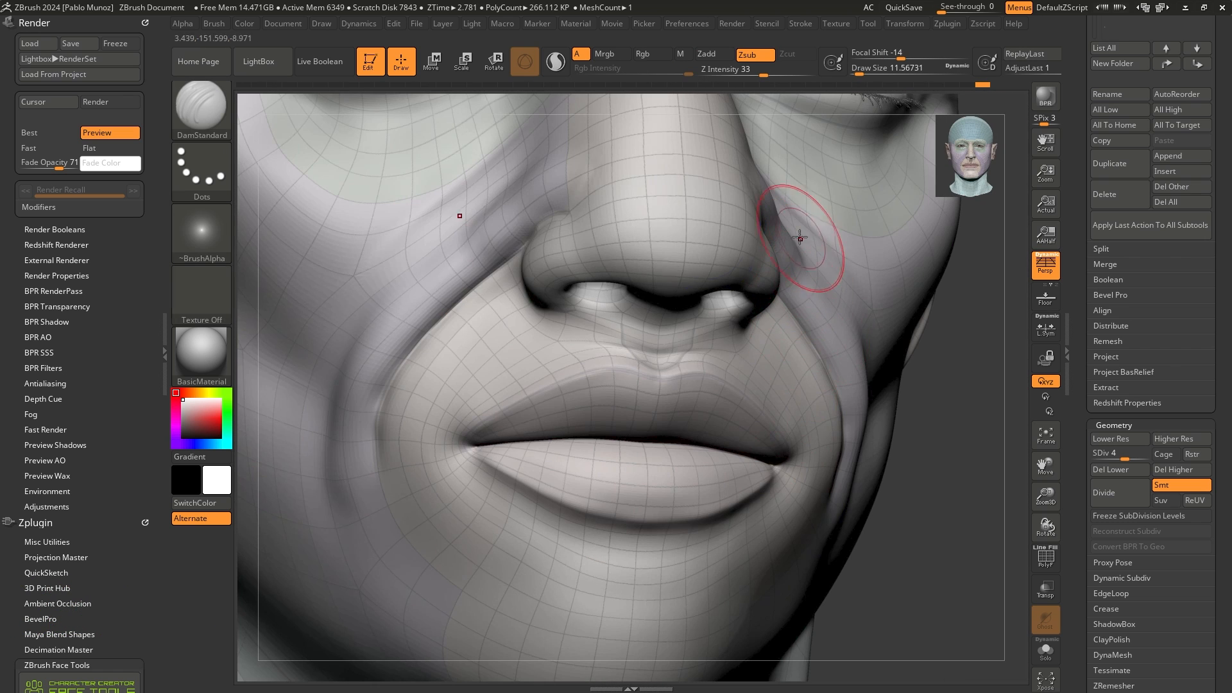
left_click_drag(483, 207, 491, 205, "shift")
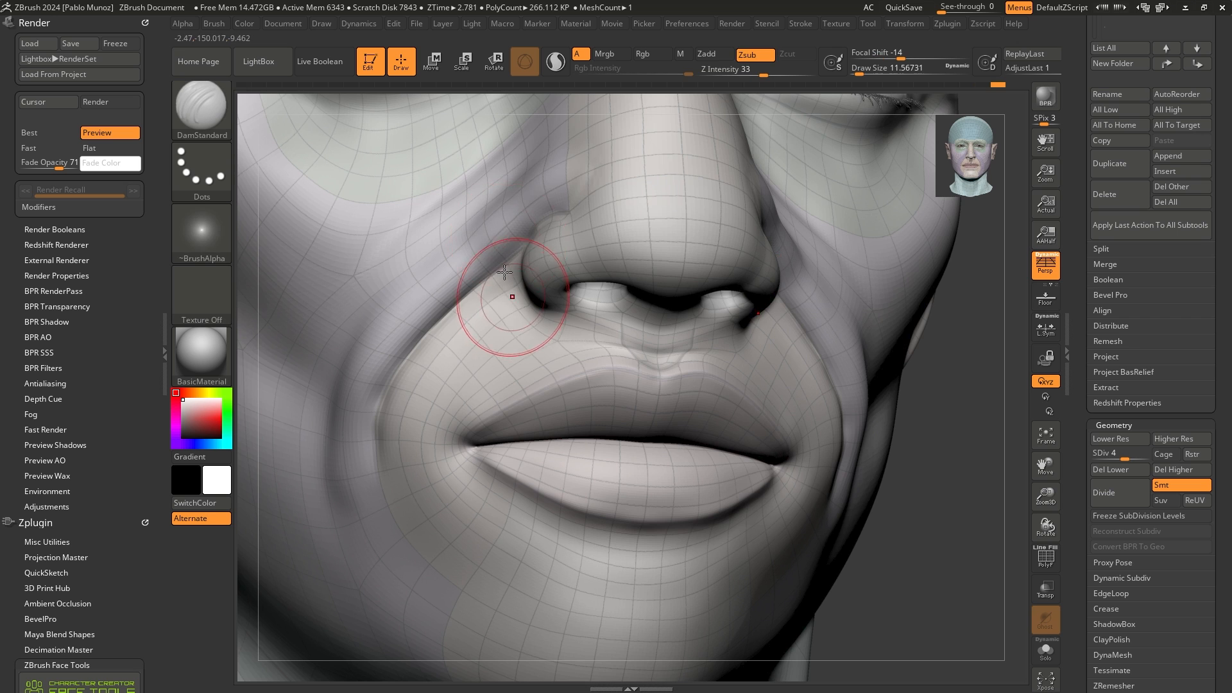
right_click_drag(511, 291, 516, 150, "ctrl")
right_click_drag(516, 150, 567, 222)
right_click_drag(630, 302, 837, 353, "ctrl")
left_click_drag(750, 338, 548, 383)
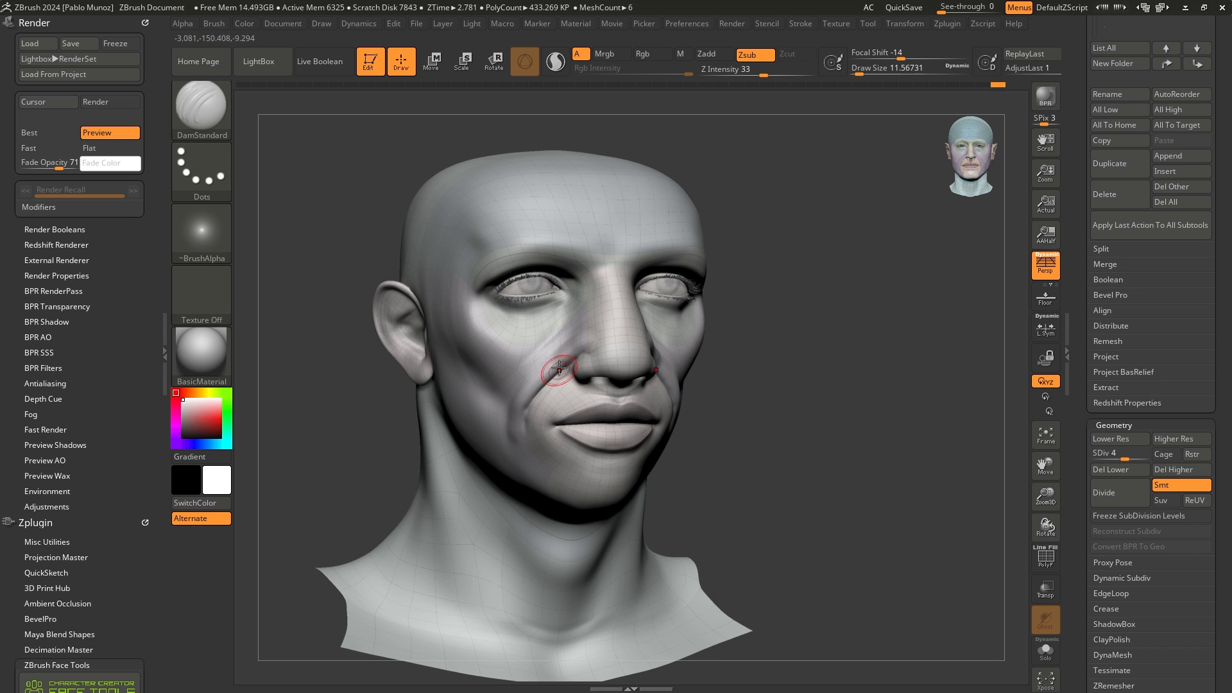
Step: Smooth the smile fold across the cheek at subdivision level 2 and step the head back up to level 4
left_click_drag(511, 340, 640, 350)
right_click_drag(639, 351, 646, 350, "alt")
left_click_drag(1119, 452, 1102, 453)
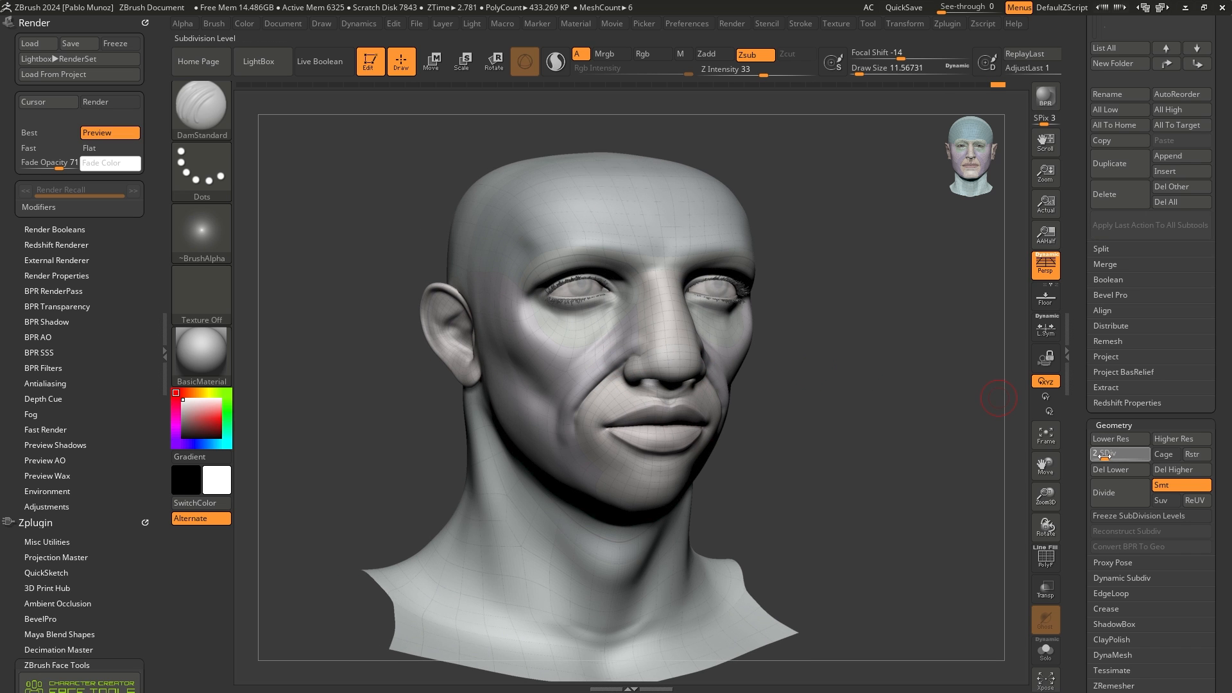
right_click_drag(849, 388, 853, 421, "ctrl")
mouse_move(613, 324)
left_mouse_down("shift")
mouse_move(592, 354)
mouse_move(545, 367)
mouse_move(511, 443)
mouse_move(521, 483)
left_mouse_up("shift")
left_click(1114, 454)
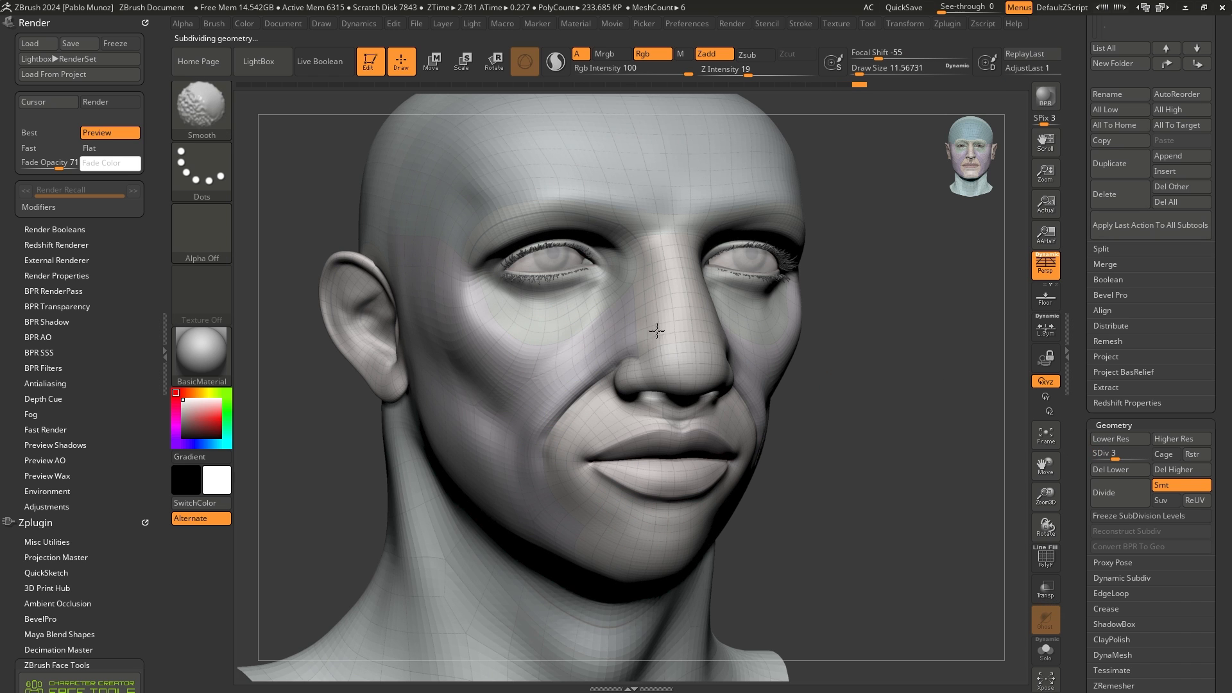
left_click(1122, 453)
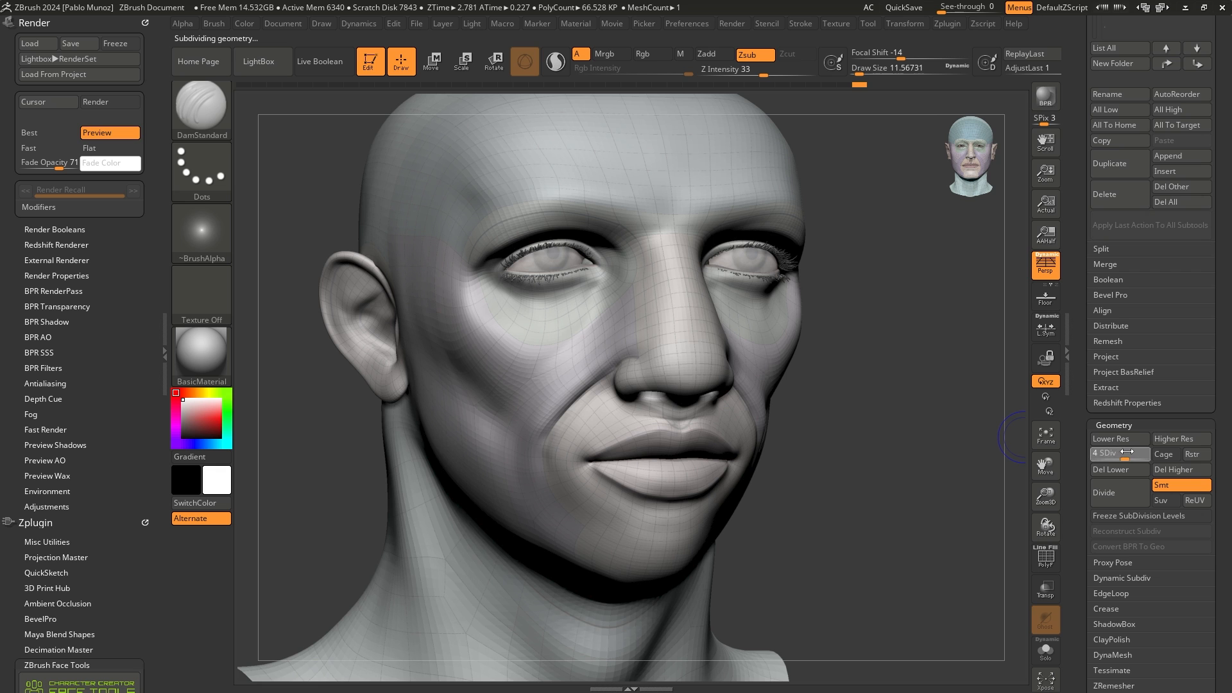
key("shift")
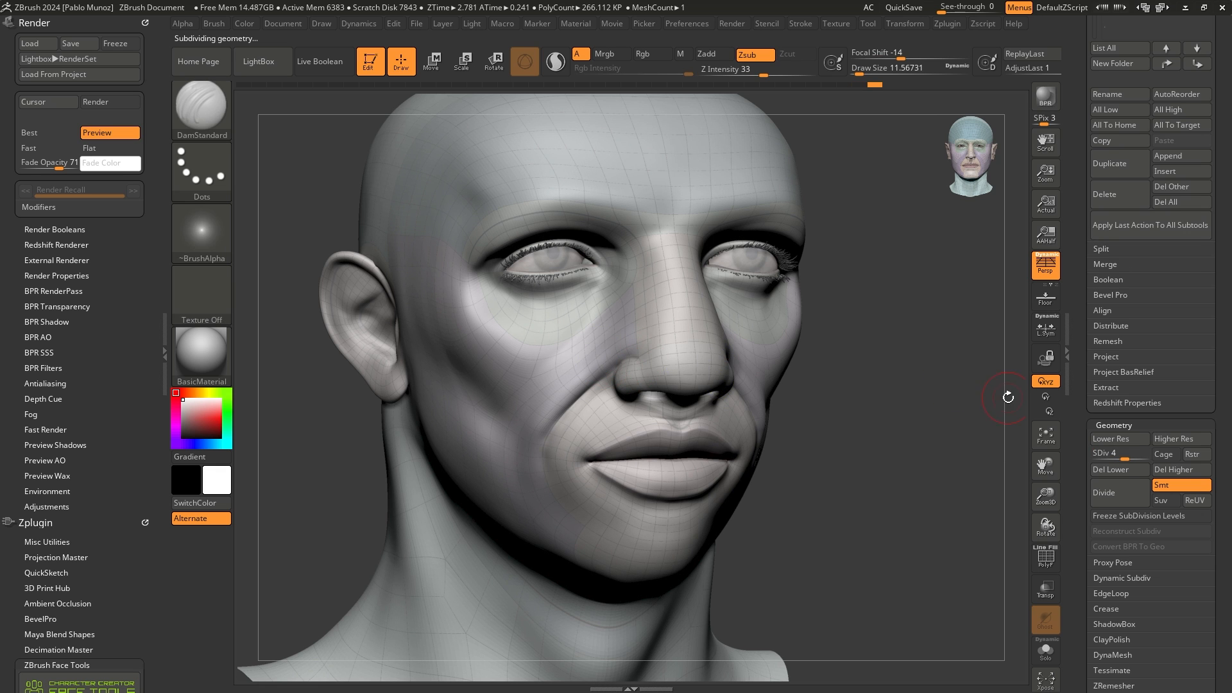
Step: Drop the head to subdivision level 1 in front view and set the render Fade Opacity to 0
left_click_drag(916, 382, 796, 382, "shift")
left_click_drag(1103, 453, 1092, 453)
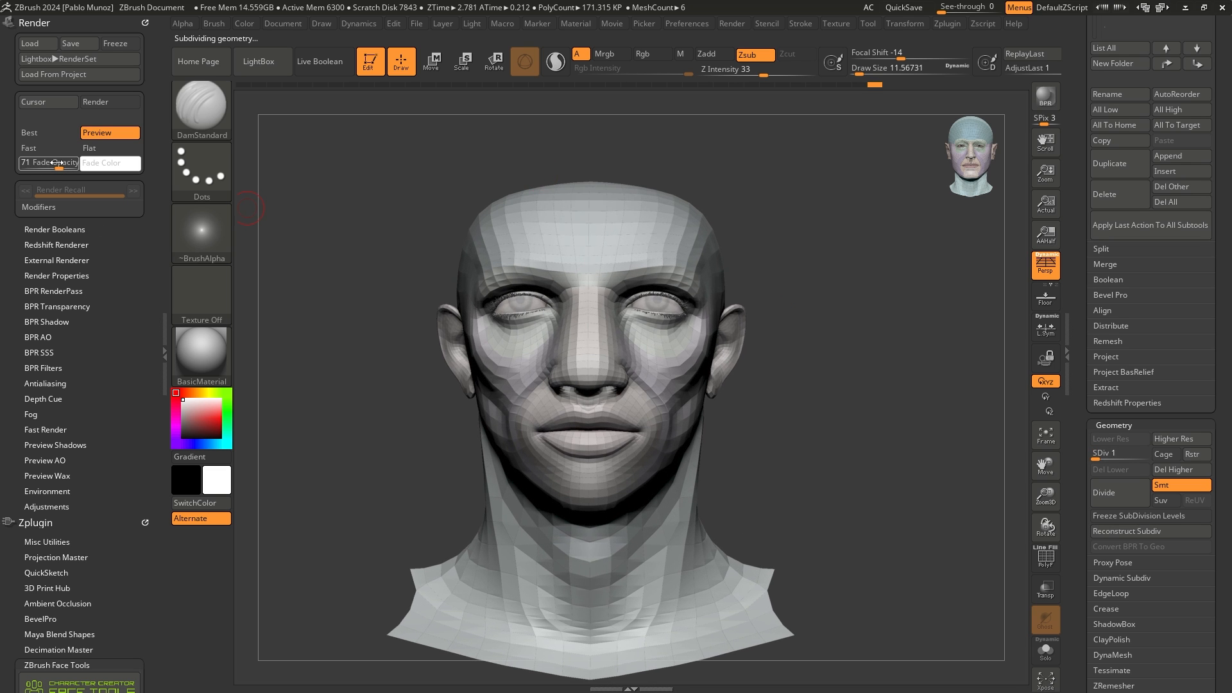
left_click_drag(61, 163, 19, 163)
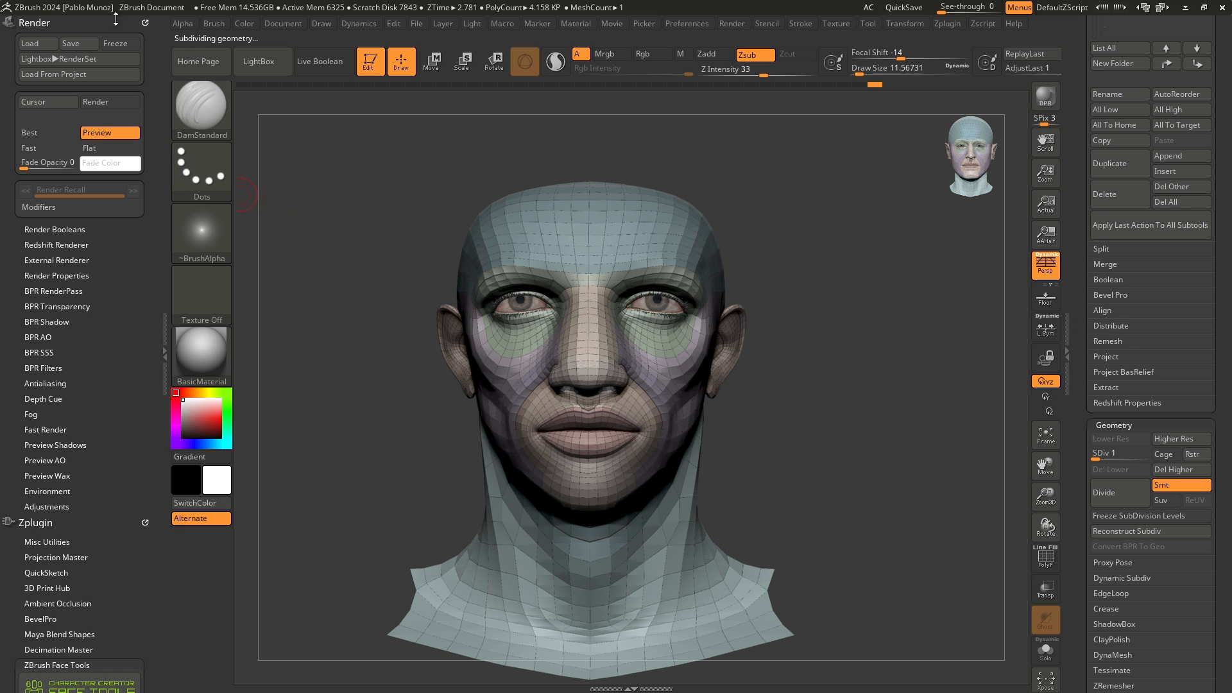
scroll(120, 18, "down", 10)
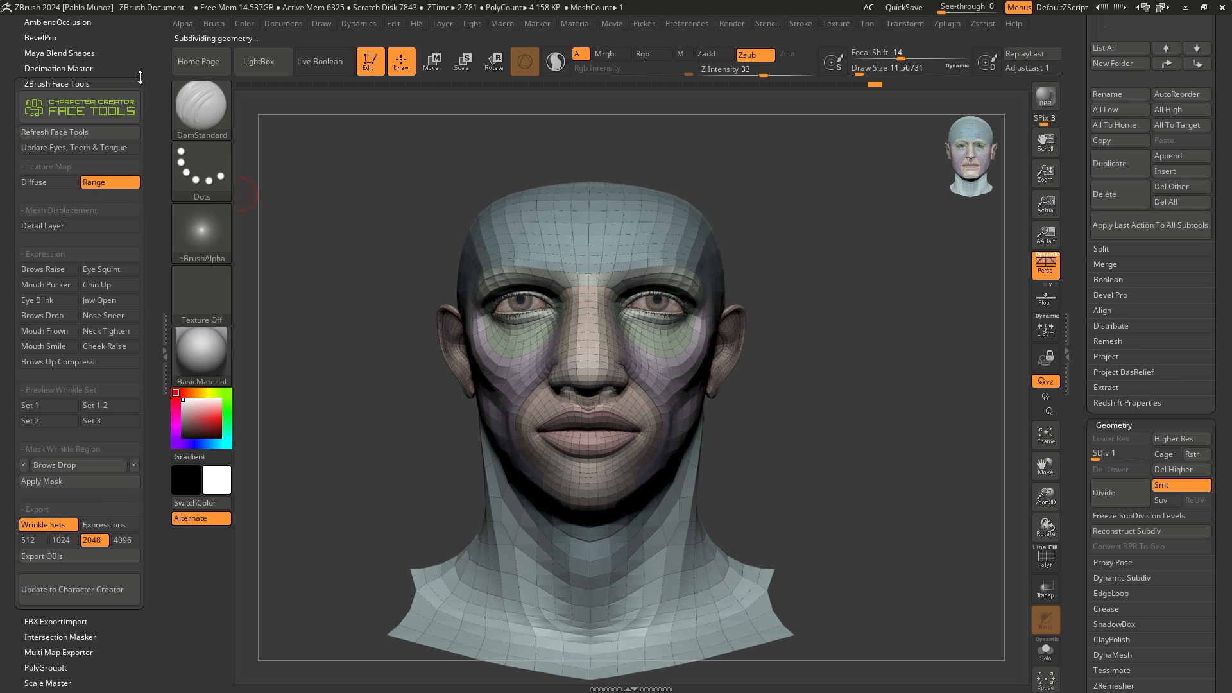
mouse_move(141, 70)
left_mouse_down()
mouse_move(141, 48)
mouse_move(142, 83)
left_mouse_up()
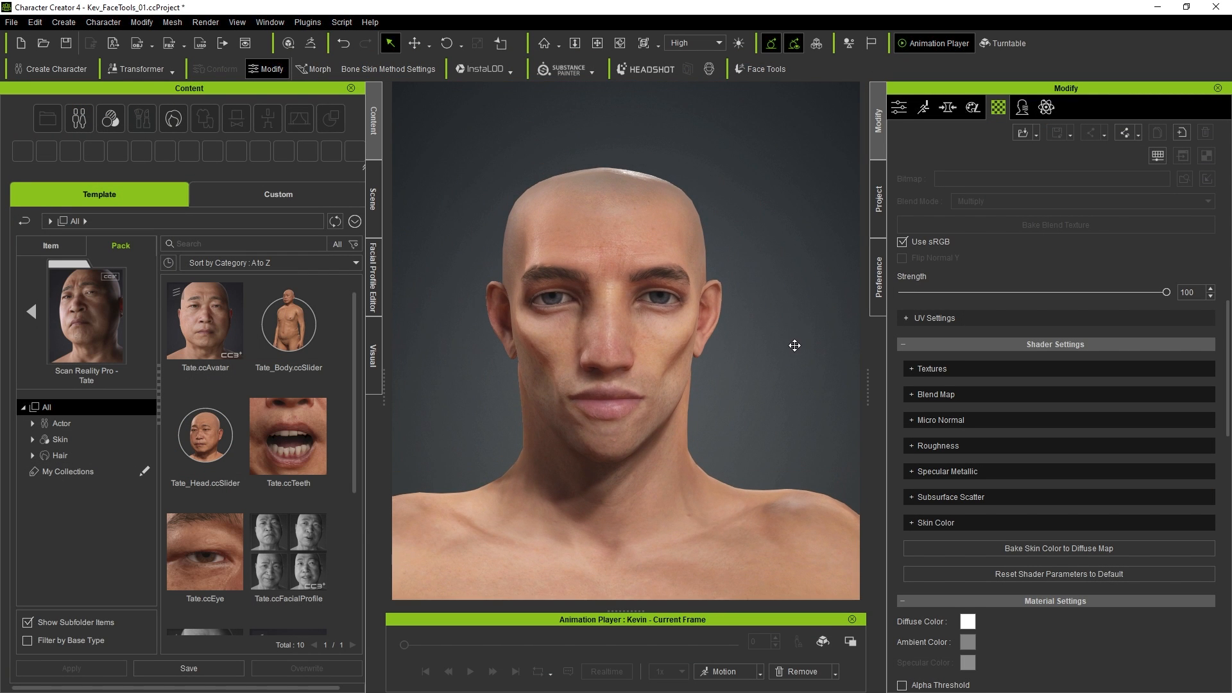
Step: Switch to Character Creator, frame the head from the front, and paste a screenshot of it into the reference board
middle_click_drag(792, 359, 789, 341)
scroll(789, 341, "up", 1)
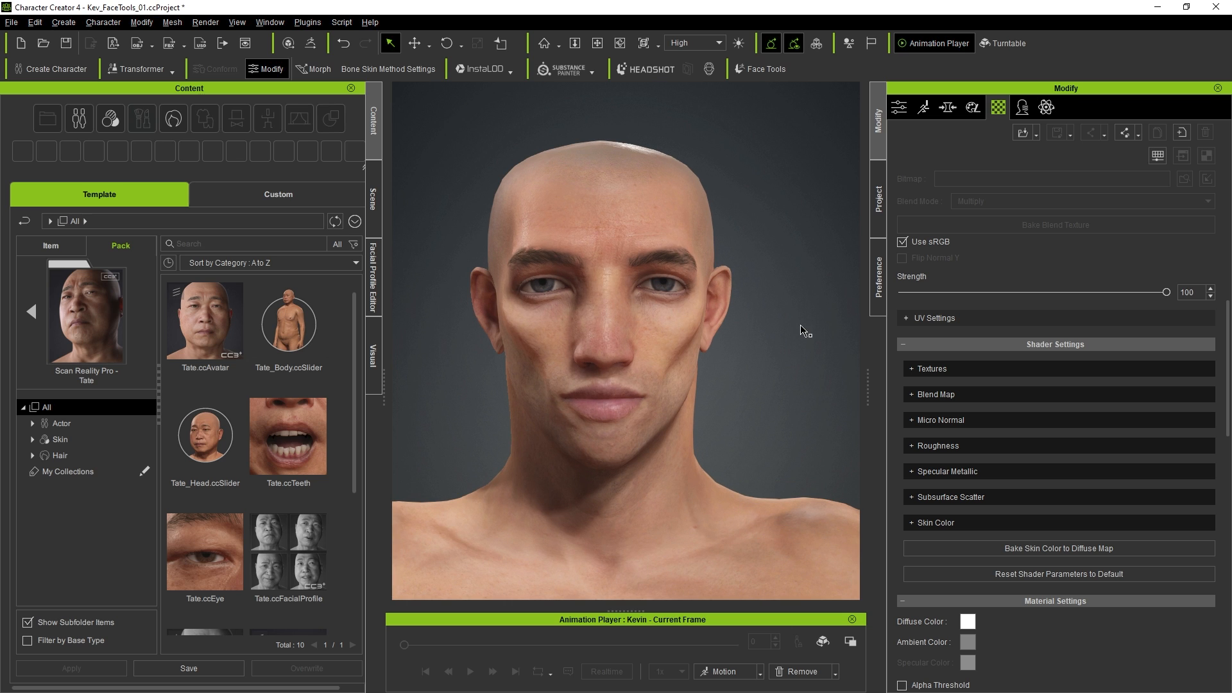
key("alt+Tab")
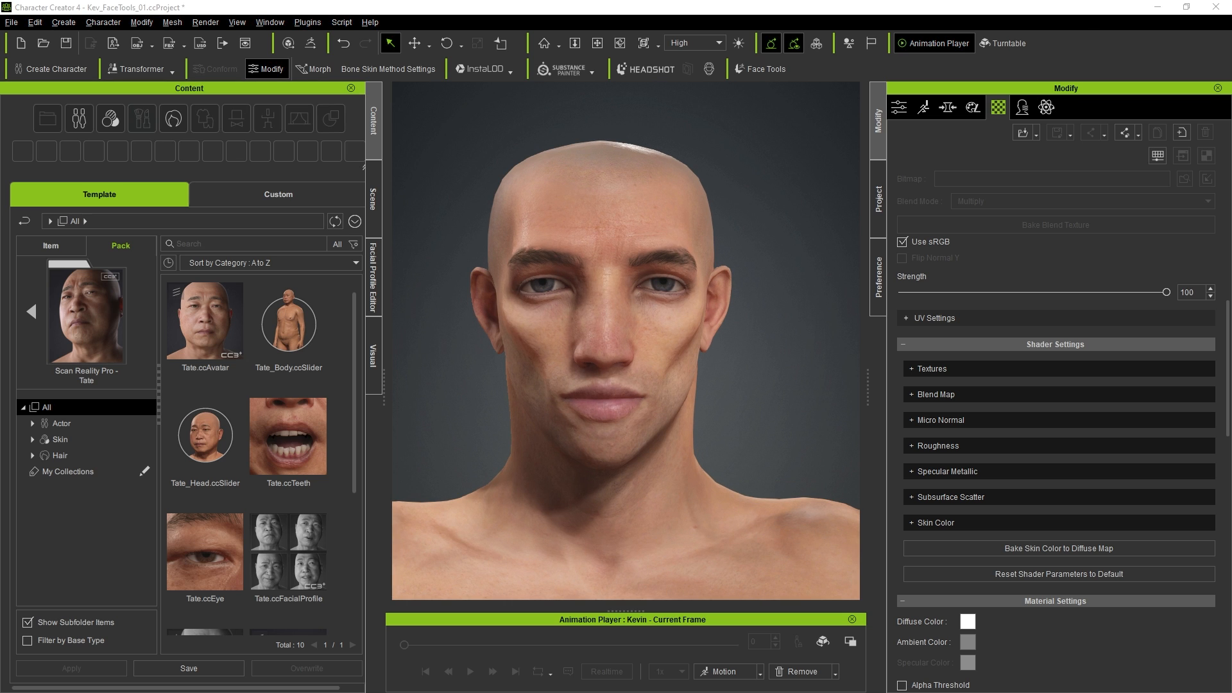
key("alt+Tab")
key("ctrl+v")
scroll(437, 294, "up", 10)
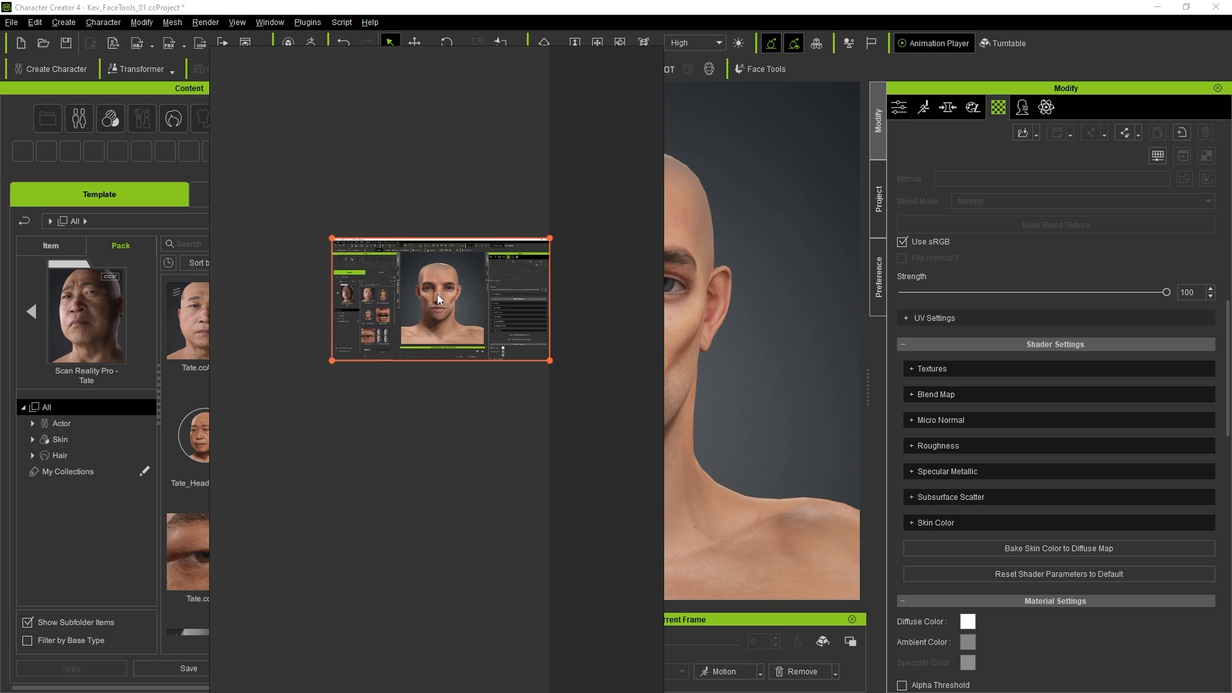
Step: Back in ZBrush, set up the Update to Character Creator for Base Mesh only, disabling Update Expressions / Wrinkles, Details > Normal and Cavity > Blend
key("alt+Tab")
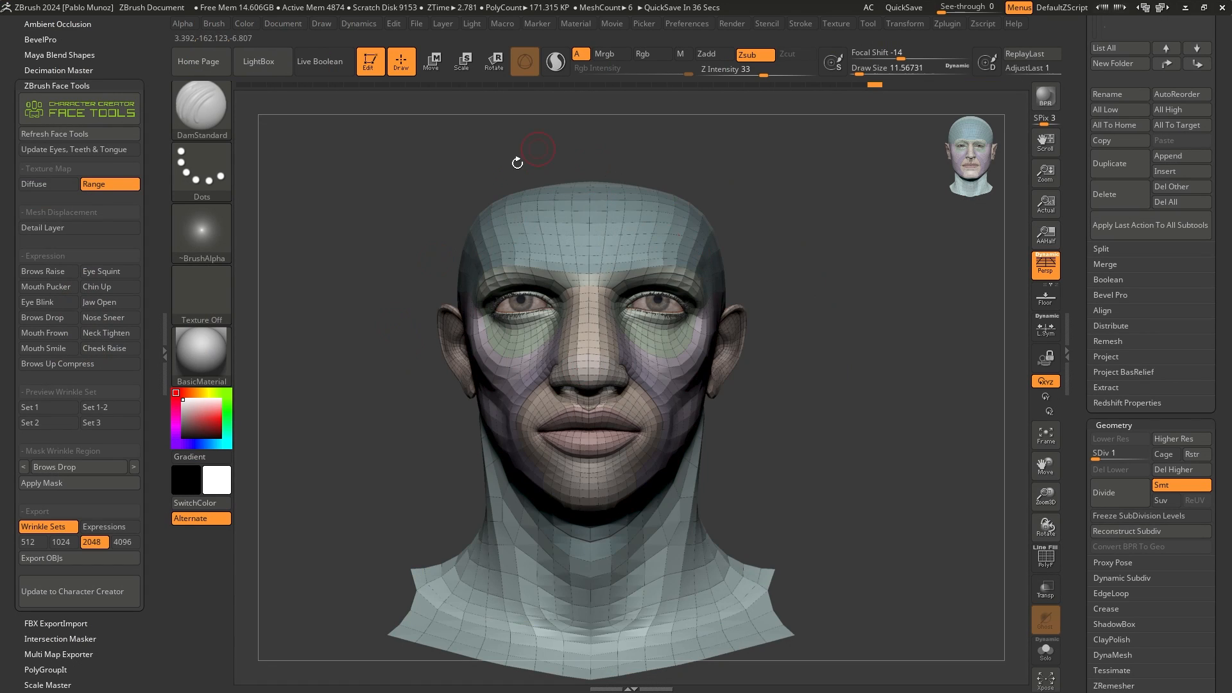
mouse_move(874, 276)
left_mouse_down()
mouse_move(860, 277)
mouse_move(875, 276)
mouse_move(864, 289)
left_mouse_up()
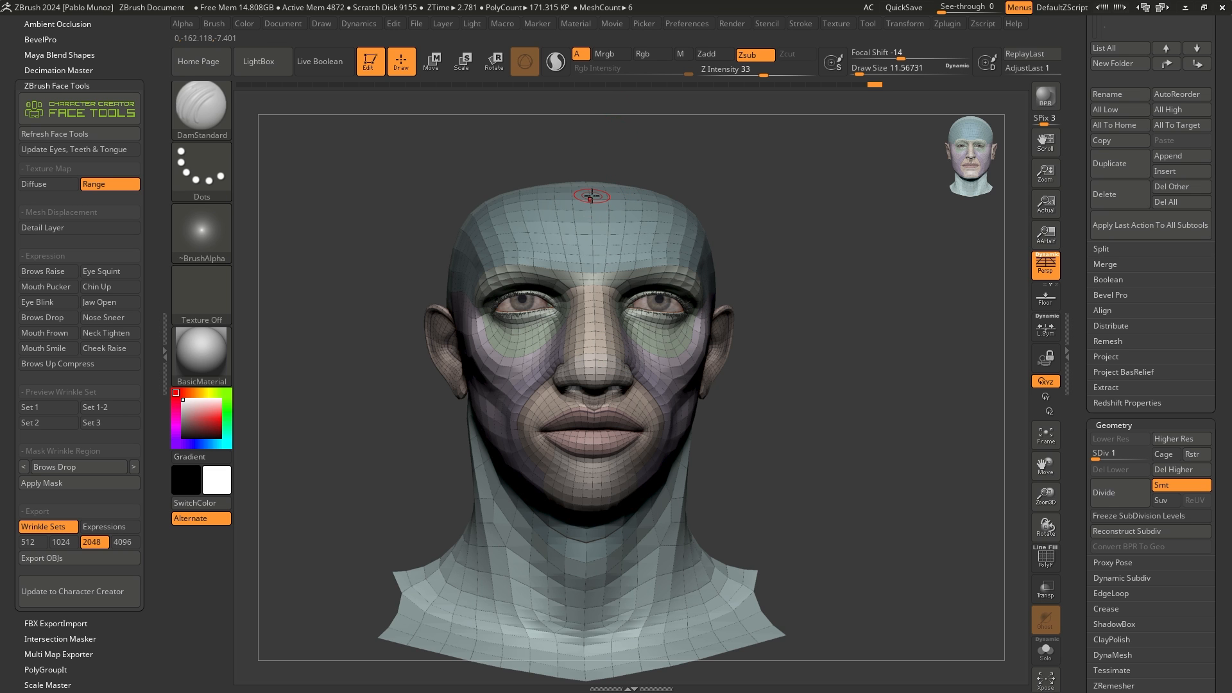
left_click_drag(767, 255, 699, 251)
left_click_drag(860, 240, 782, 246)
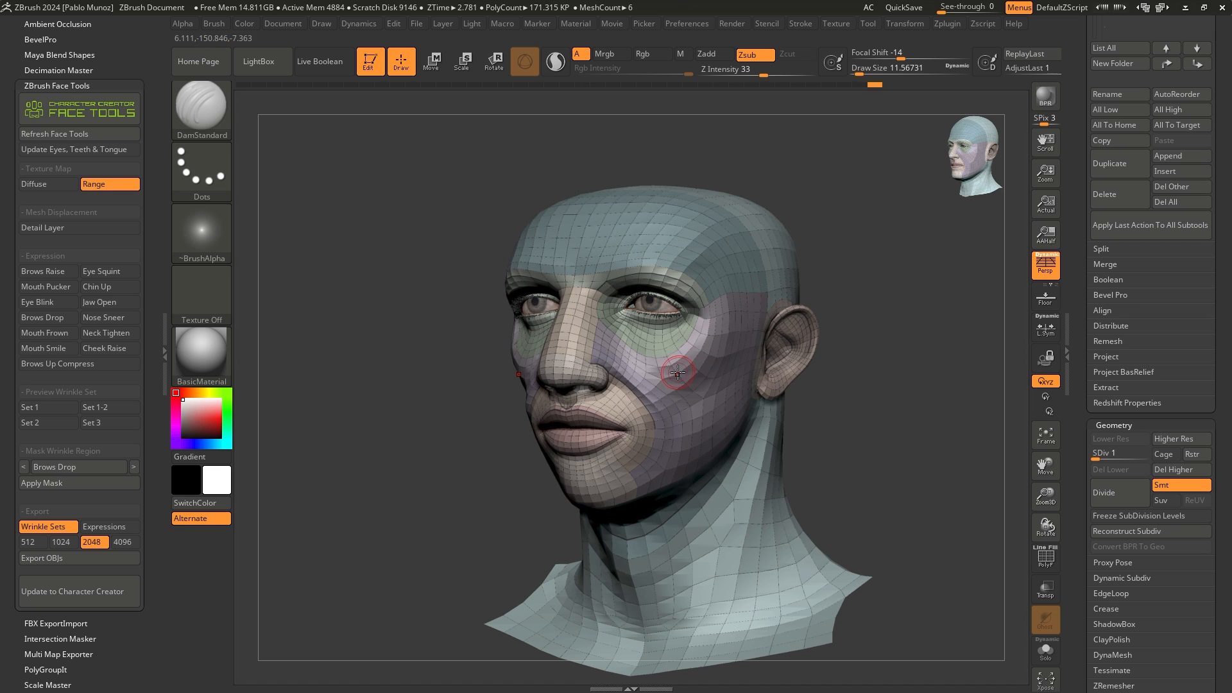
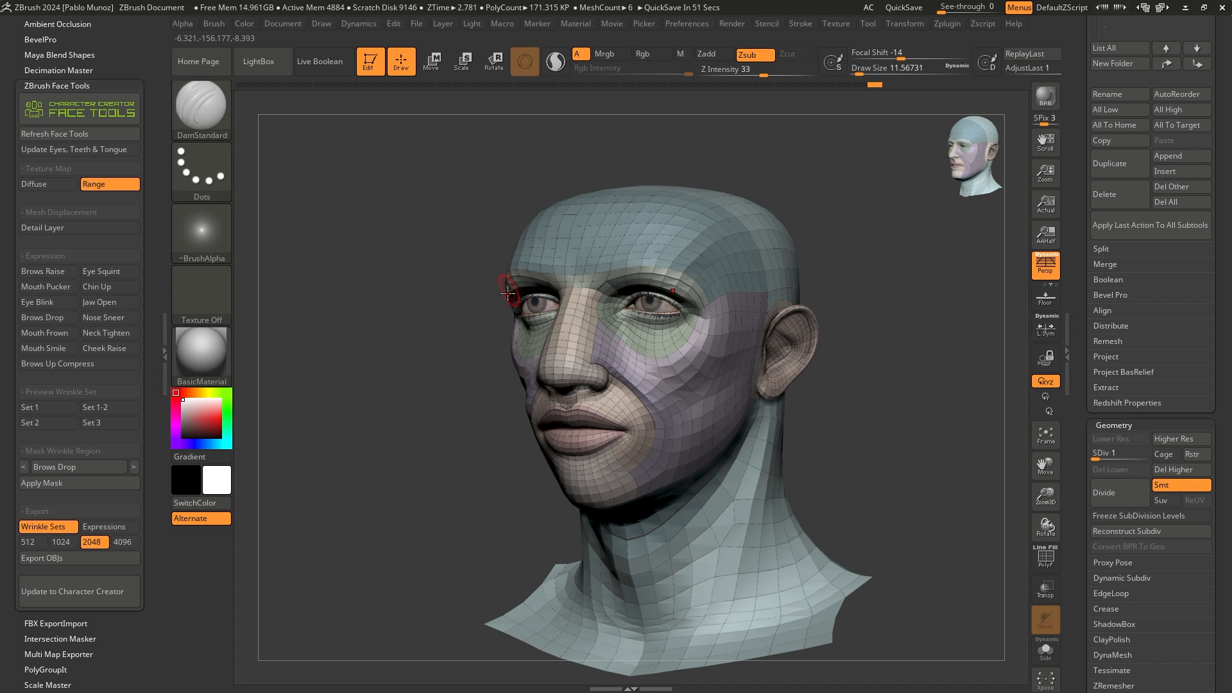
left_click(103, 593)
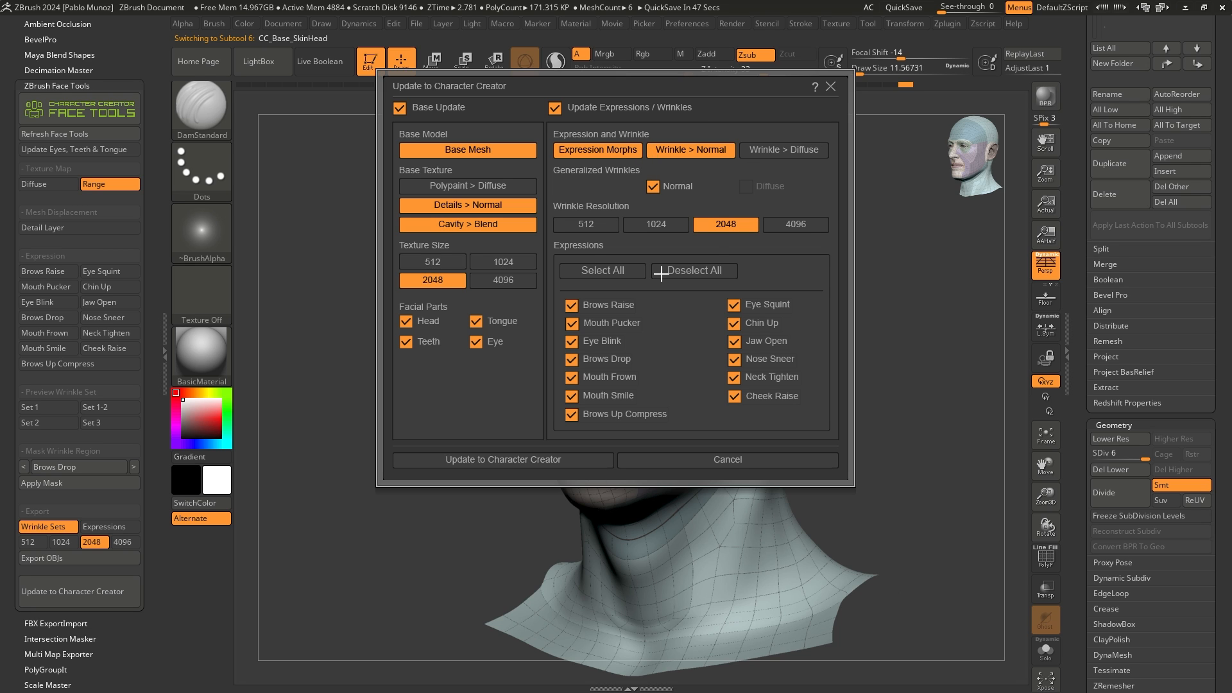
left_click(553, 107)
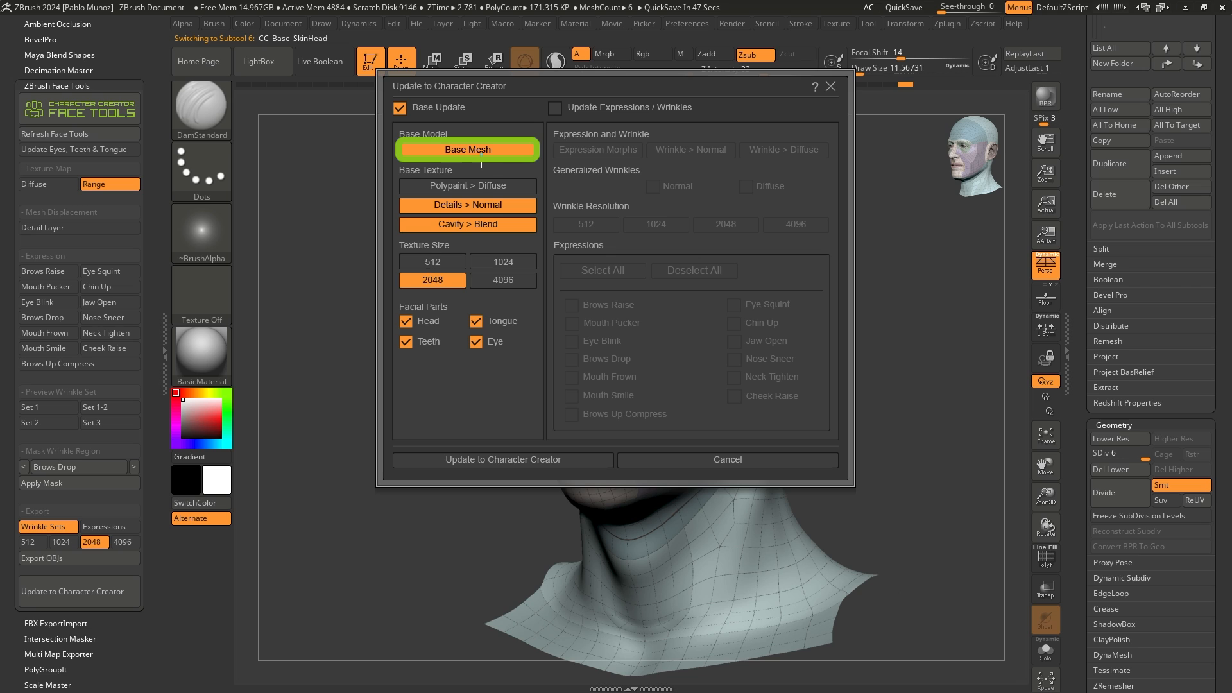
left_click(454, 207)
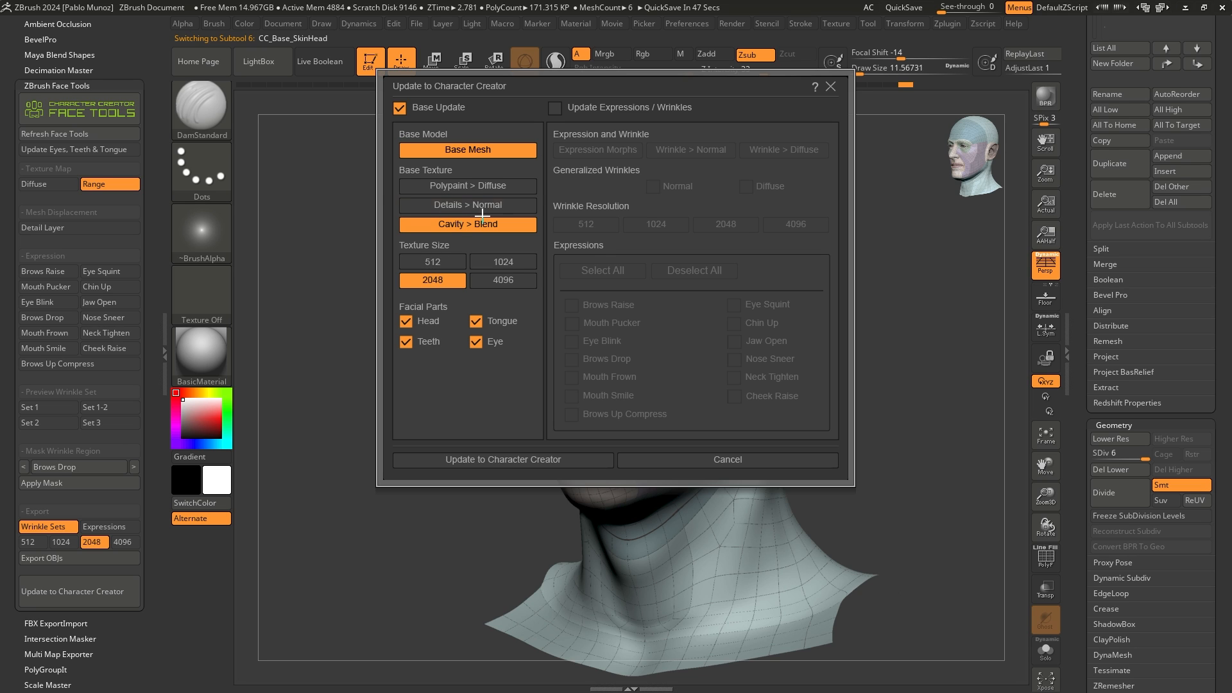
left_click(481, 226)
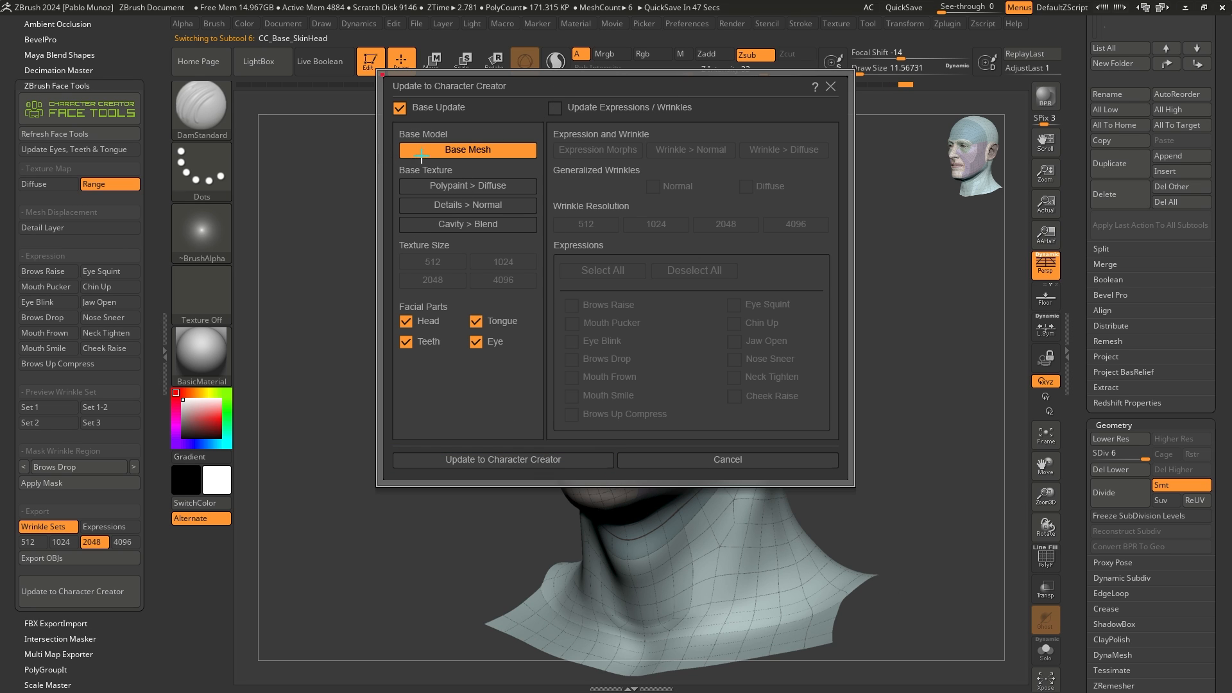
Step: Send the base mesh to Character Creator and apply the GoZ update with bone adjustment, tear line and eye occlusion re-alignment enabled
left_click(535, 460)
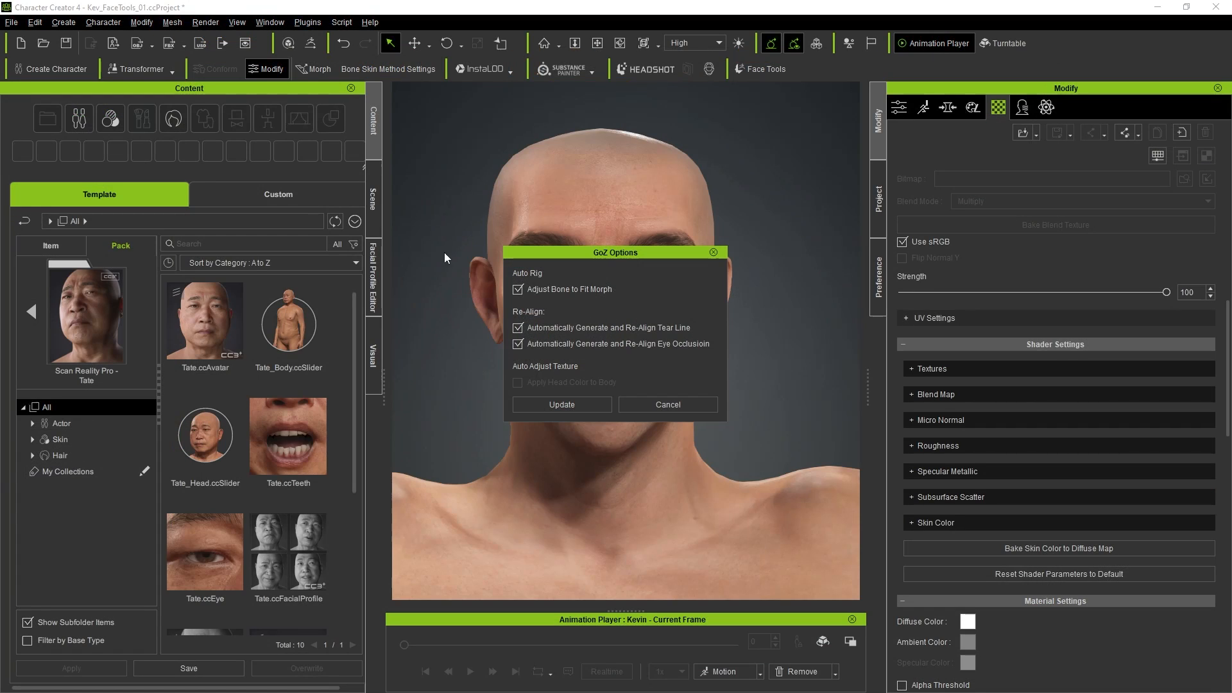
left_click_drag(604, 254, 852, 230)
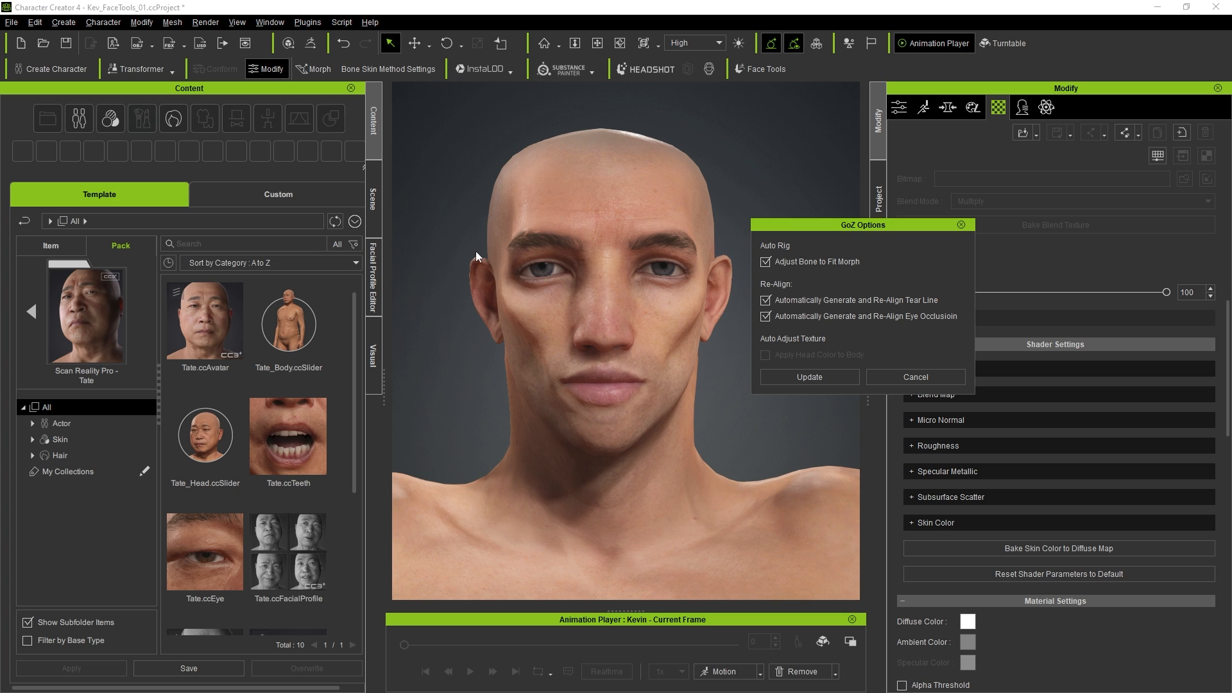
left_click(814, 377)
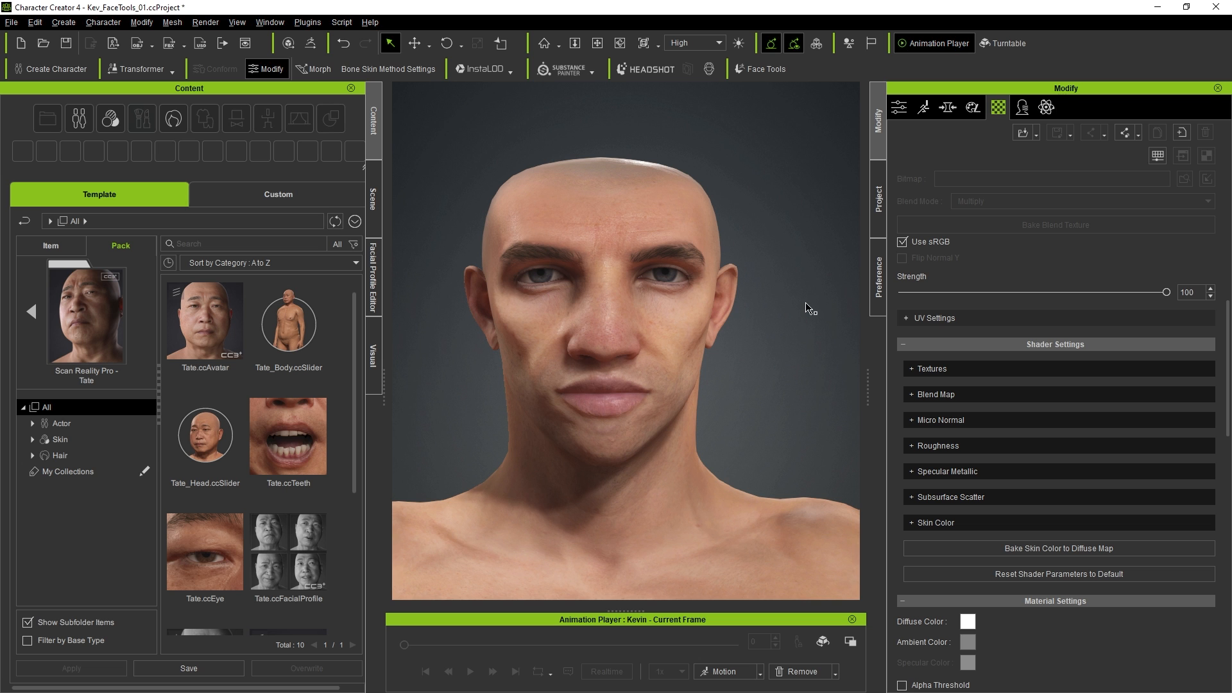
Step: Frame the updated head from the front and paste a screenshot of it into the reference board
right_click_drag(805, 303, 814, 199)
scroll(773, 274, "up", 2)
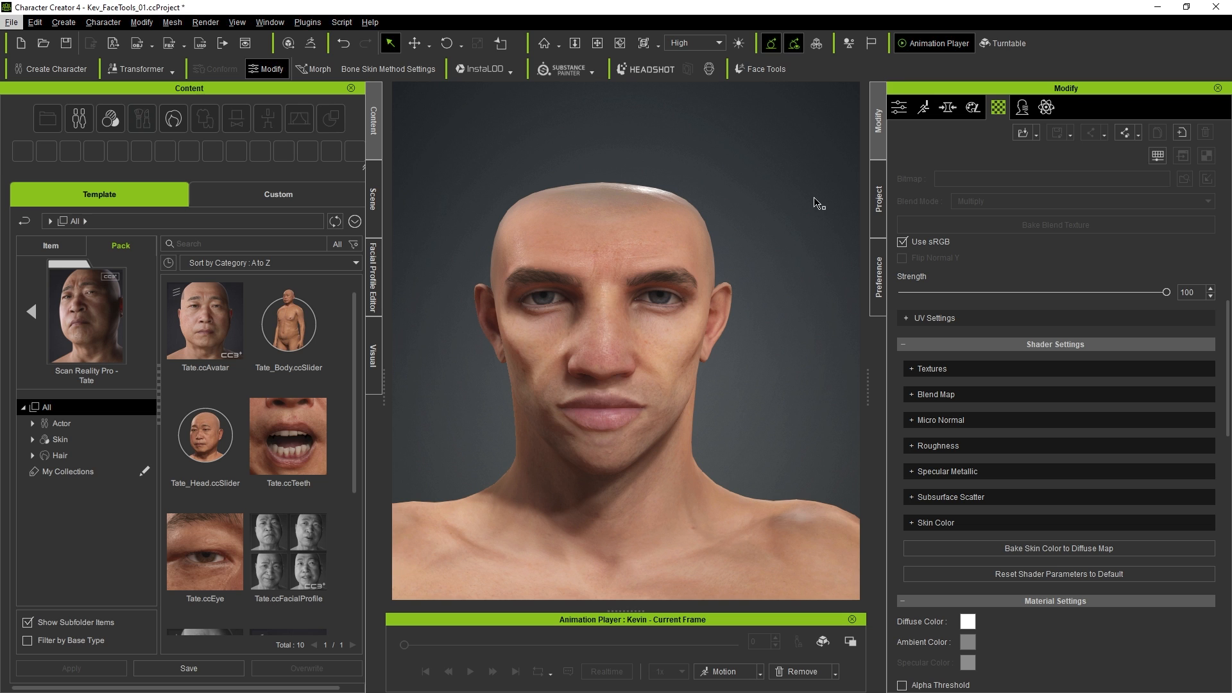
key("alt+Tab")
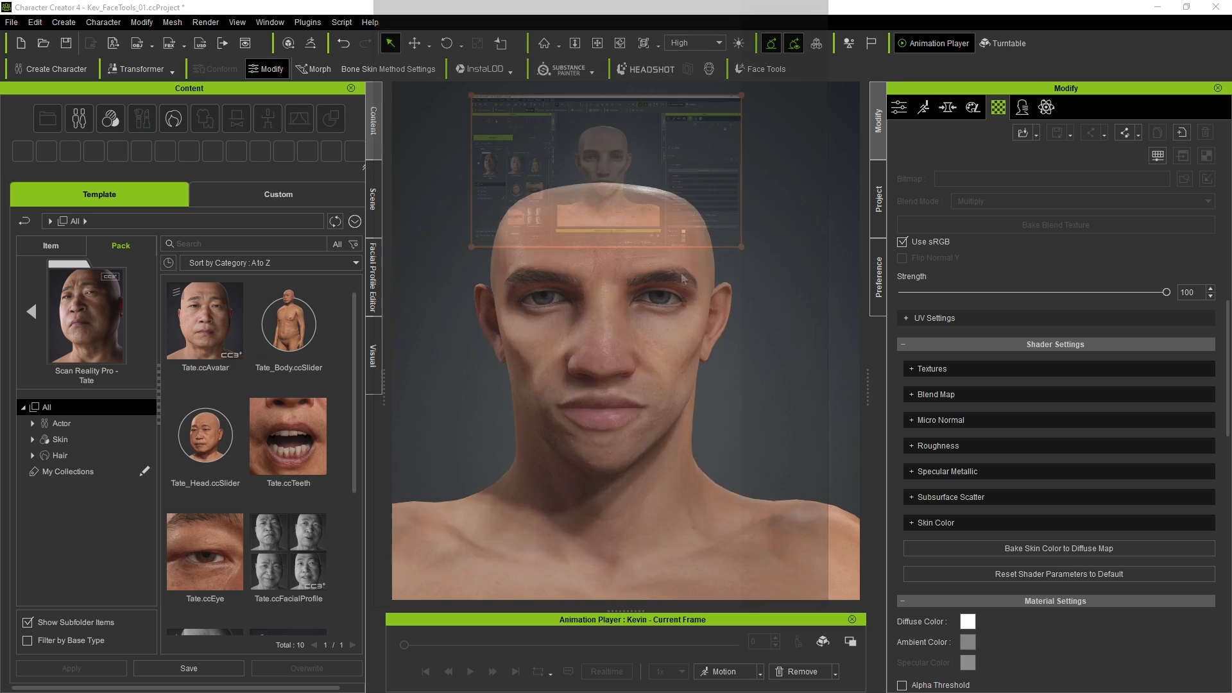
key("ctrl+v")
scroll(668, 306, "up", 3)
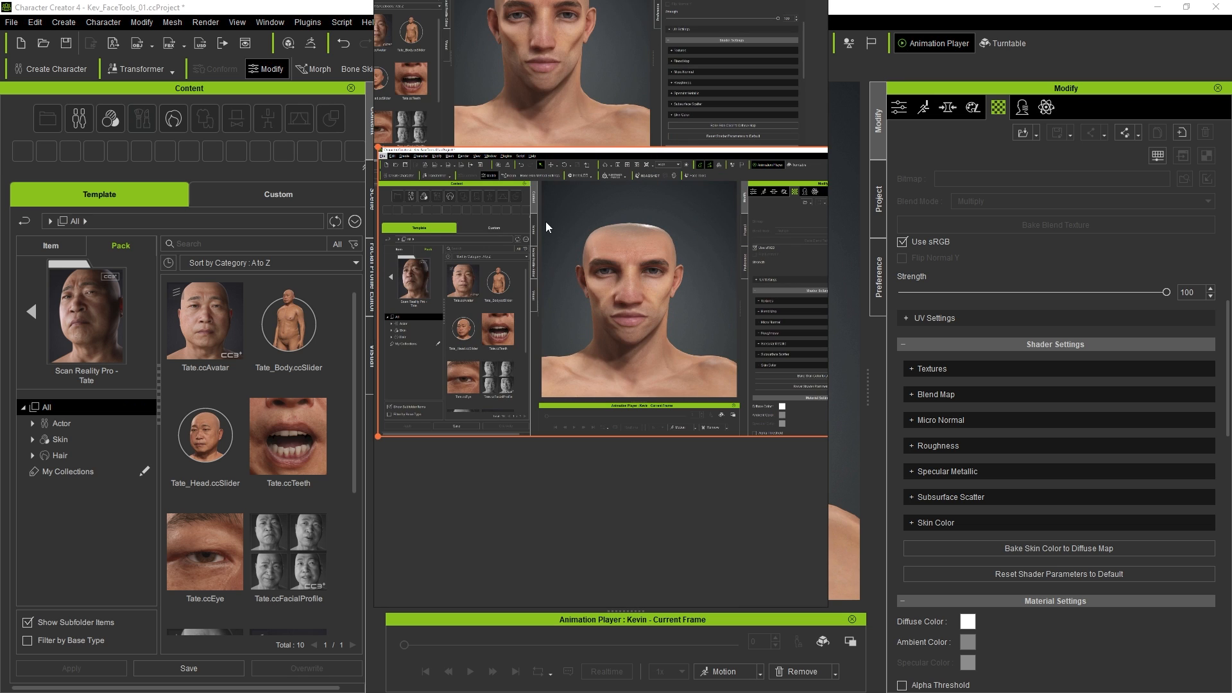
Step: Crop both Character Creator screenshots on the reference board down to the character's head and shoulders
key("c")
mouse_move(557, 207)
left_mouse_down()
mouse_move(617, 294)
mouse_move(706, 379)
left_mouse_up()
middle_click_drag(623, 157, 650, 313)
left_click(476, 131)
key("c")
left_click_drag(498, 96, 641, 272)
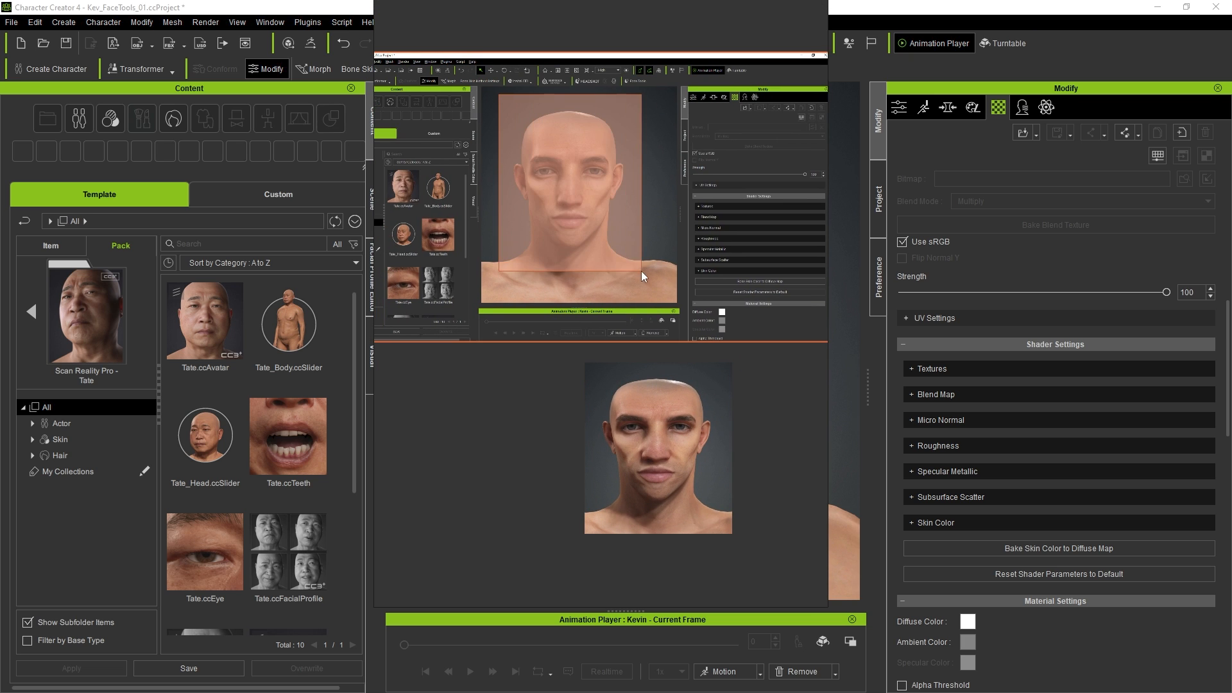
Step: Select the two cropped portraits and arrange them side by side at matching size, with the original beside the updated head
left_click_drag(587, 197, 520, 421)
left_click_drag(761, 226, 476, 443)
key("ctrl+Left")
key("ctrl+Up")
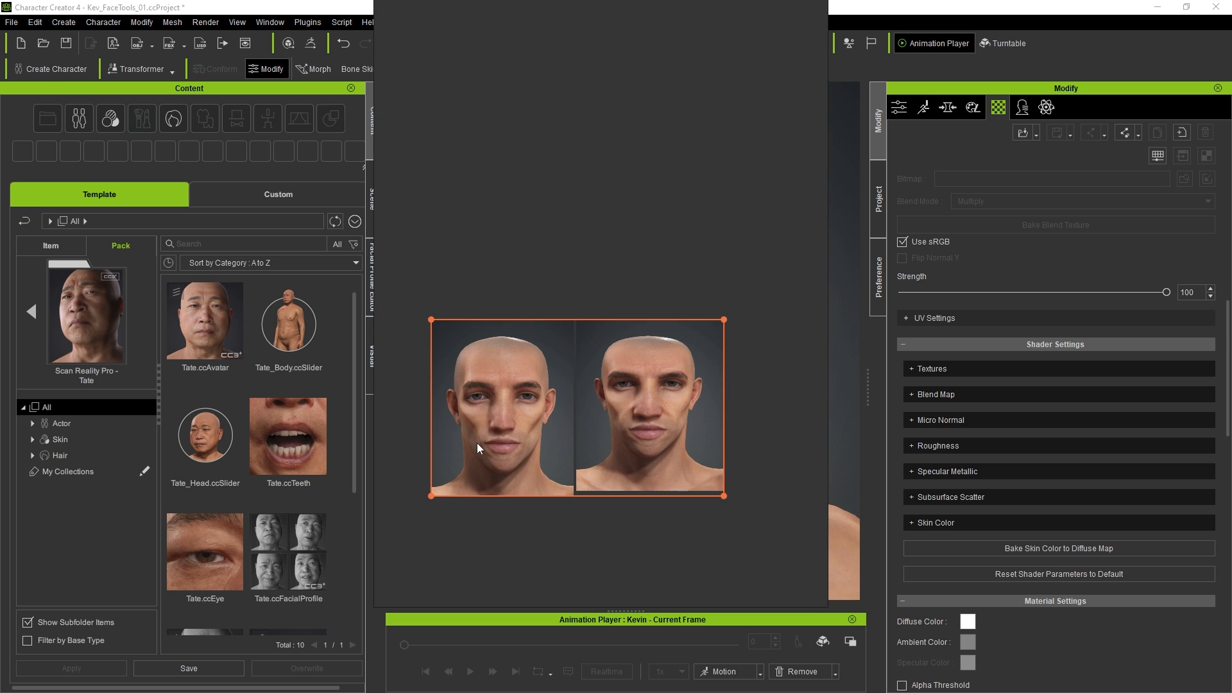
key("ctrl+alt+Left")
key("ctrl+Up")
Step: Compare the original and updated portraits side by side in full screen
left_click(546, 314)
scroll(545, 314, "up", 2)
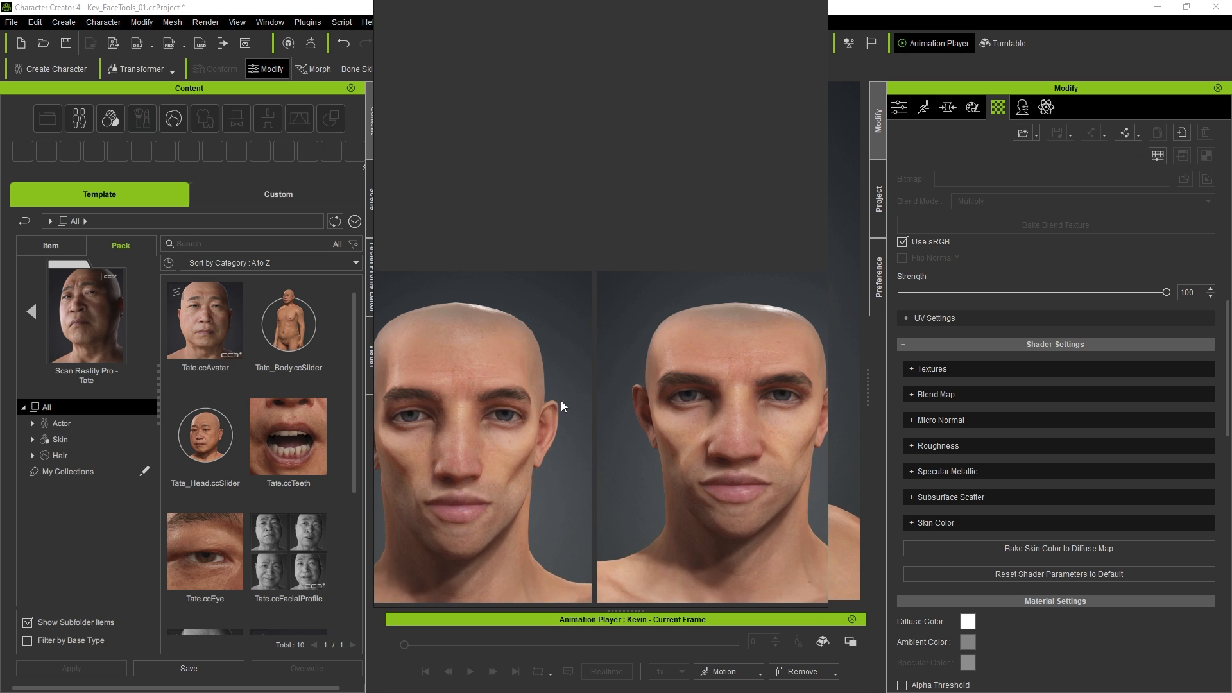
key("ctrl+f")
scroll(593, 283, "up", 3)
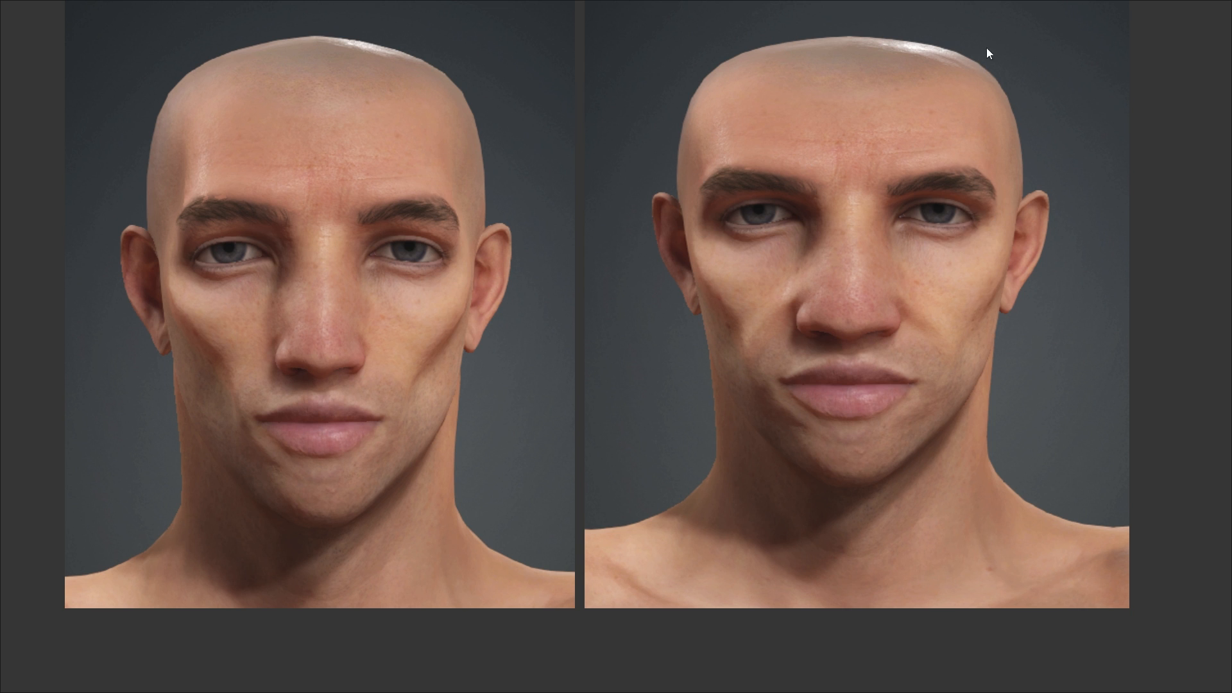
scroll(695, 403, "down", 2)
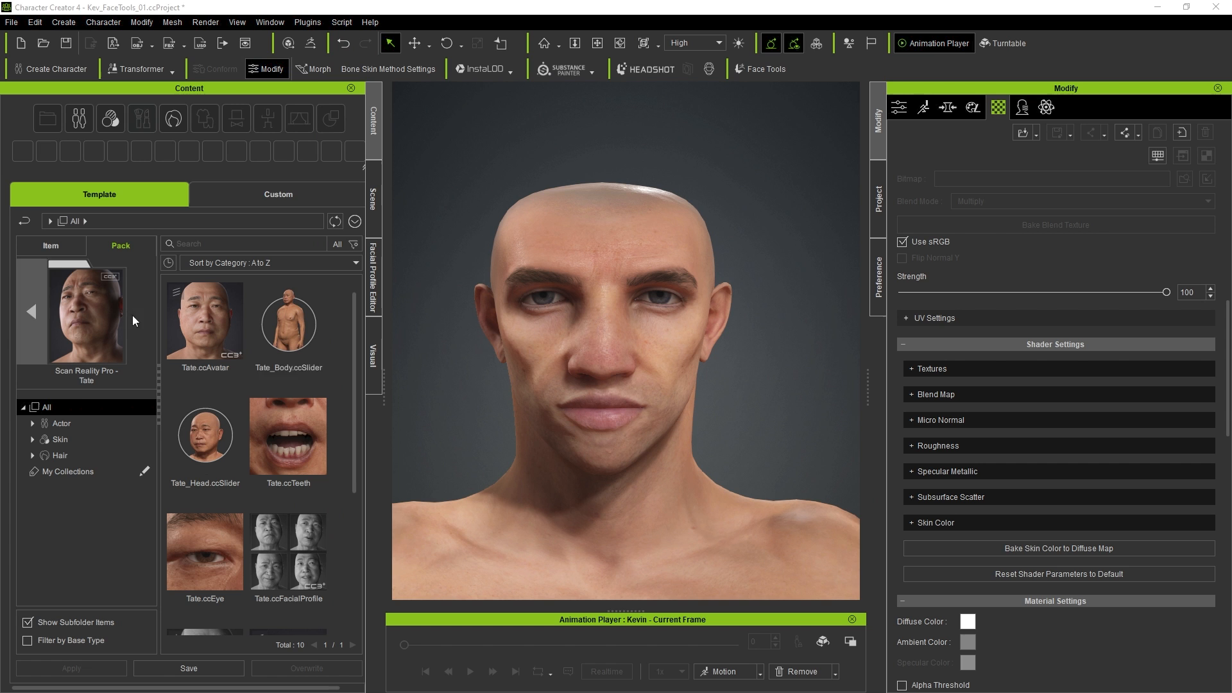
Step: In Character Creator, open Edit Facial, test a smile by raising the mouth corner muscle, and reset the expression to zero
left_click(789, 303)
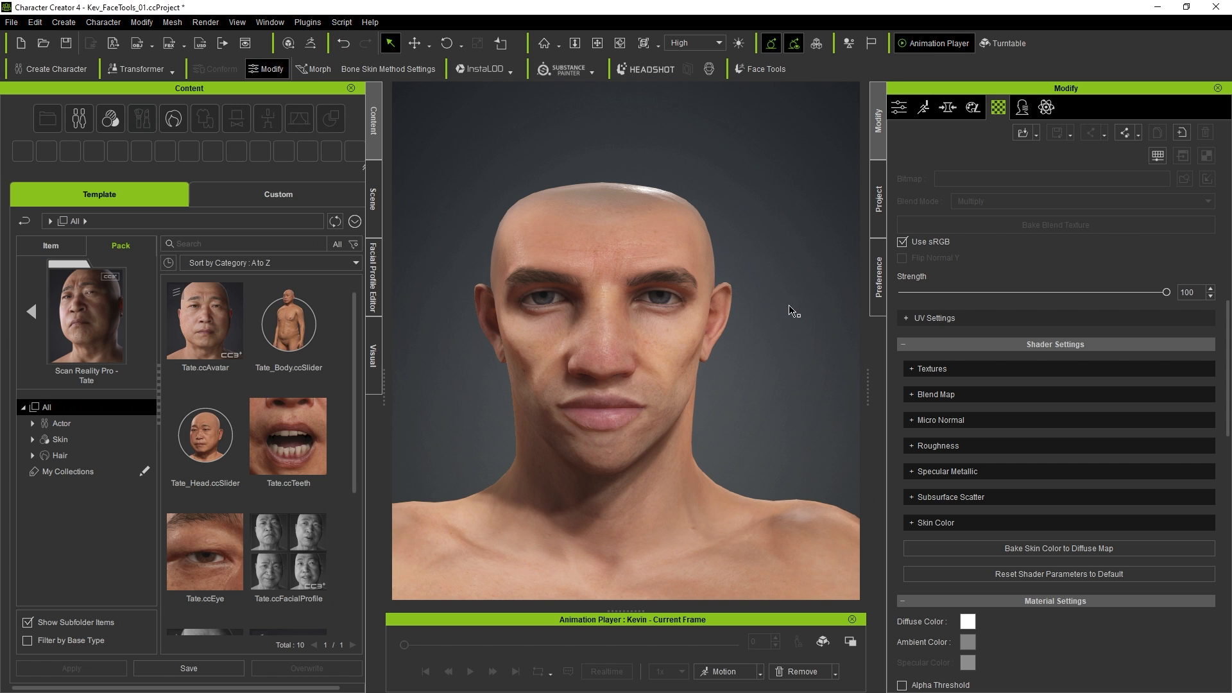
right_click_drag(686, 367, 757, 244)
left_click(924, 107)
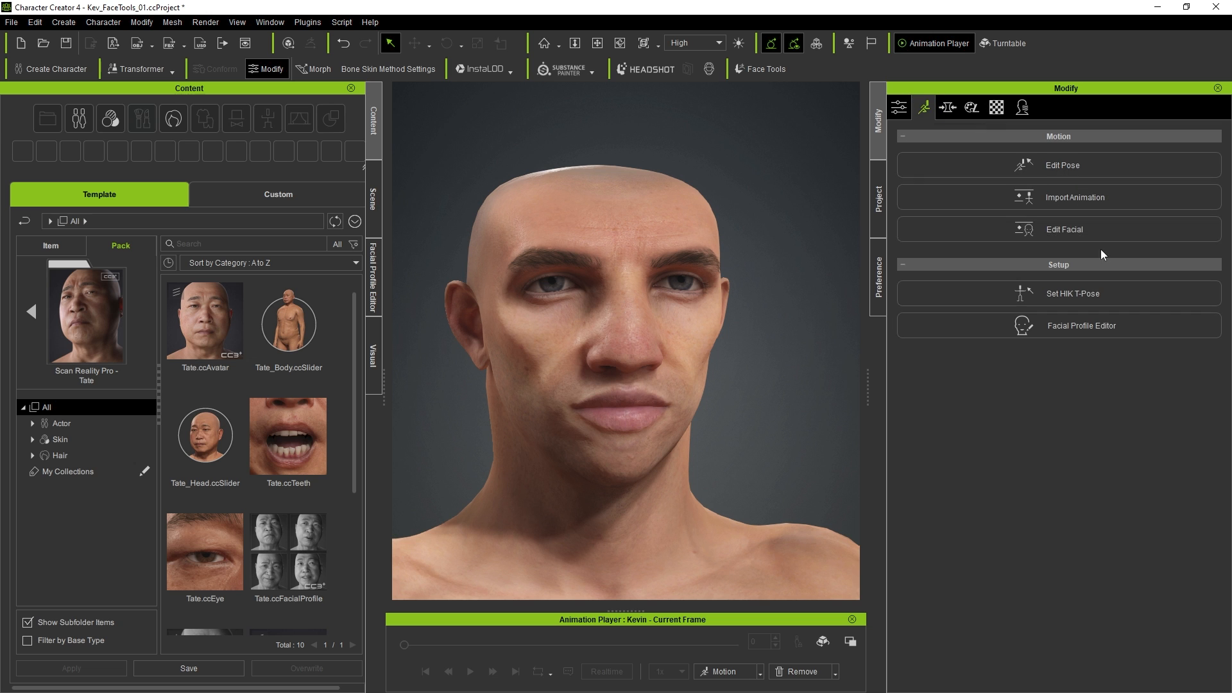
left_click(1070, 238)
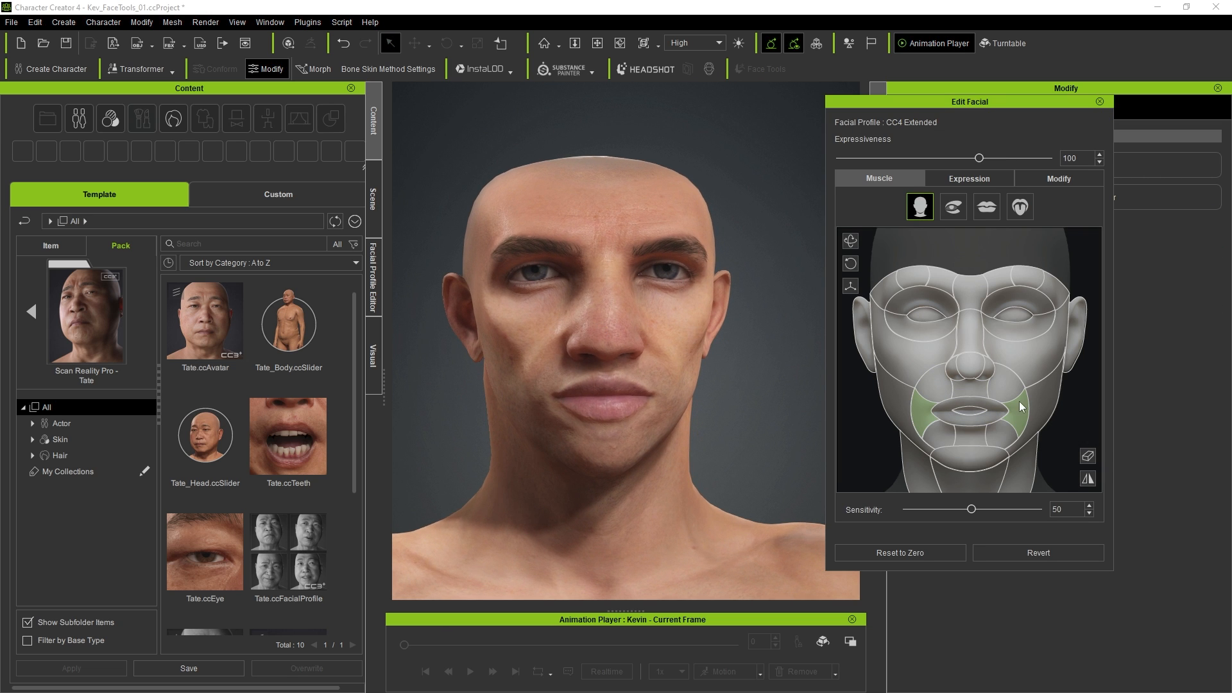
left_click_drag(1019, 401, 1020, 365)
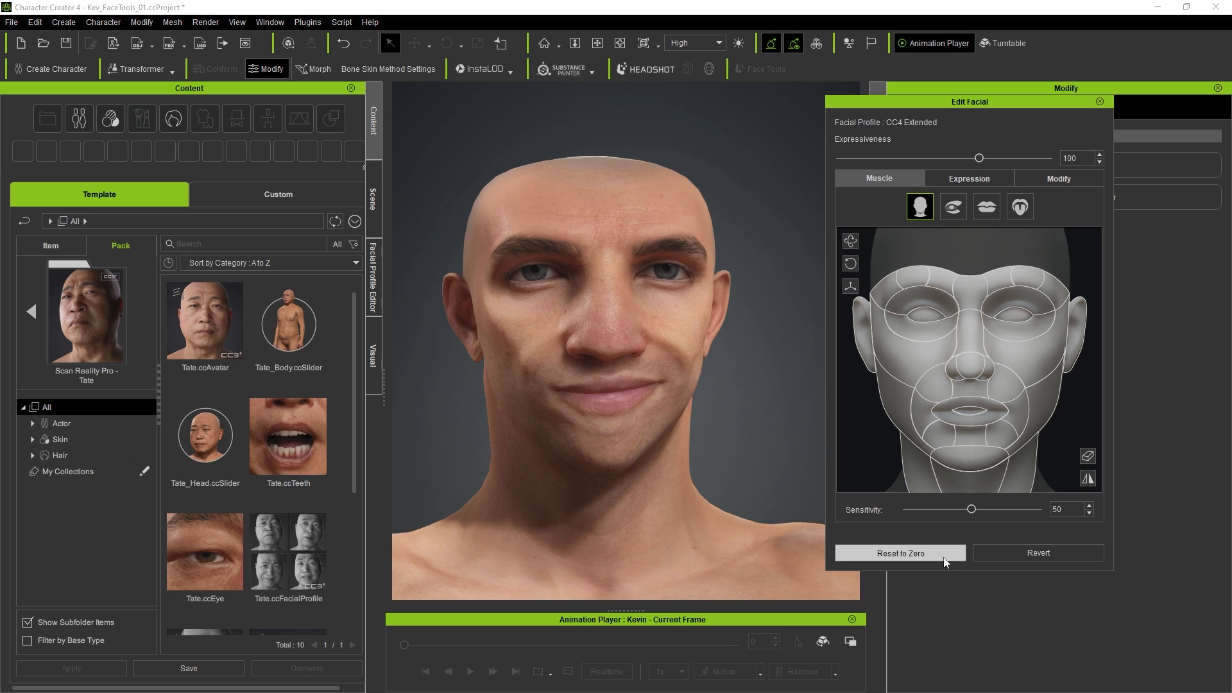
left_click(924, 552)
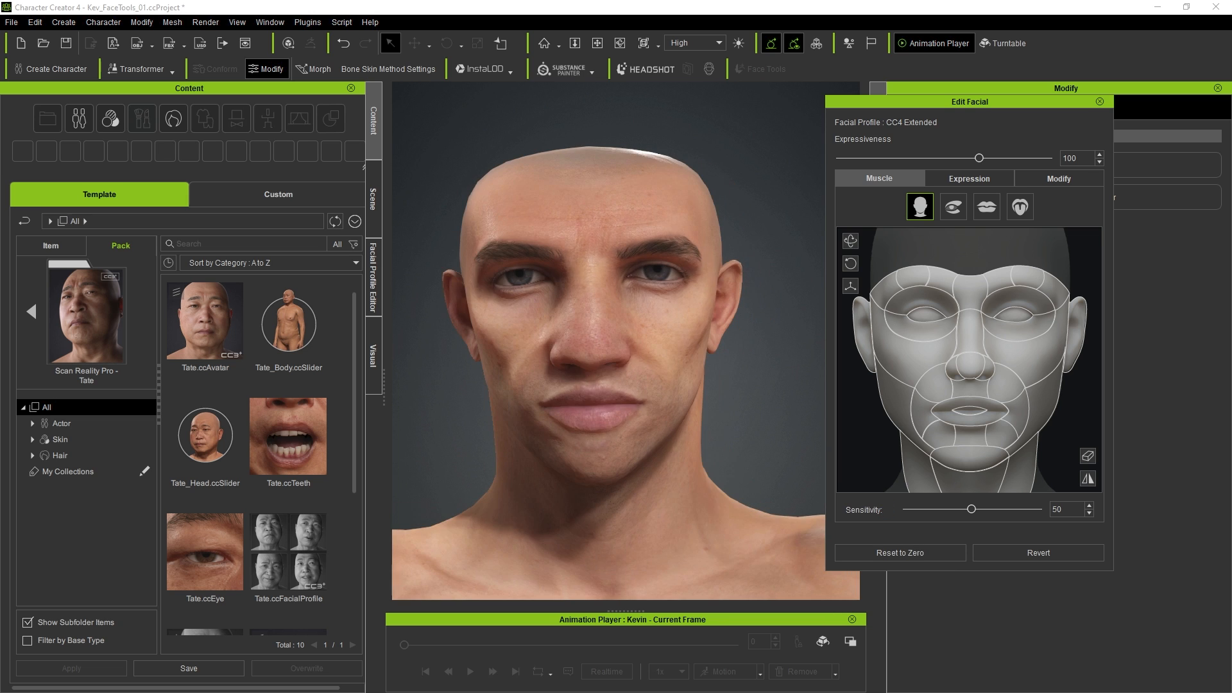